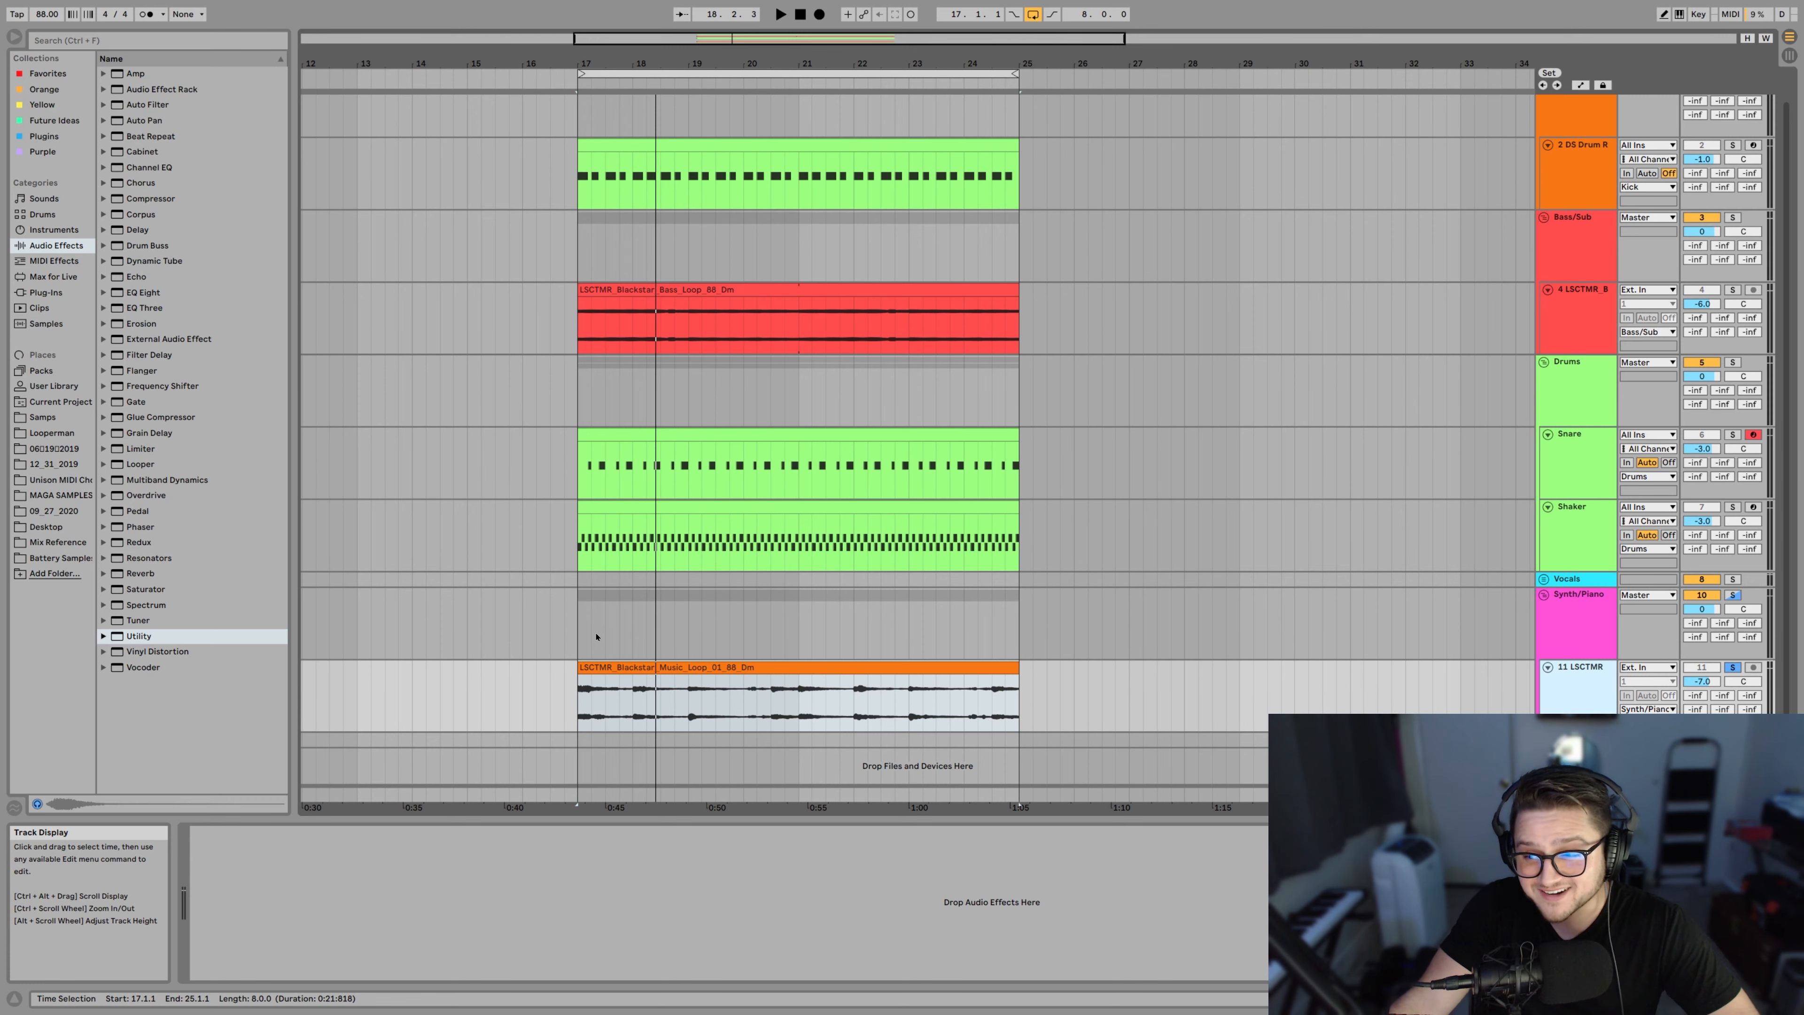
# Audition the LSCTMR Blackstar music loop track within the bar 17 to 25 loop and leave its track selected
pyautogui.click(607, 668)
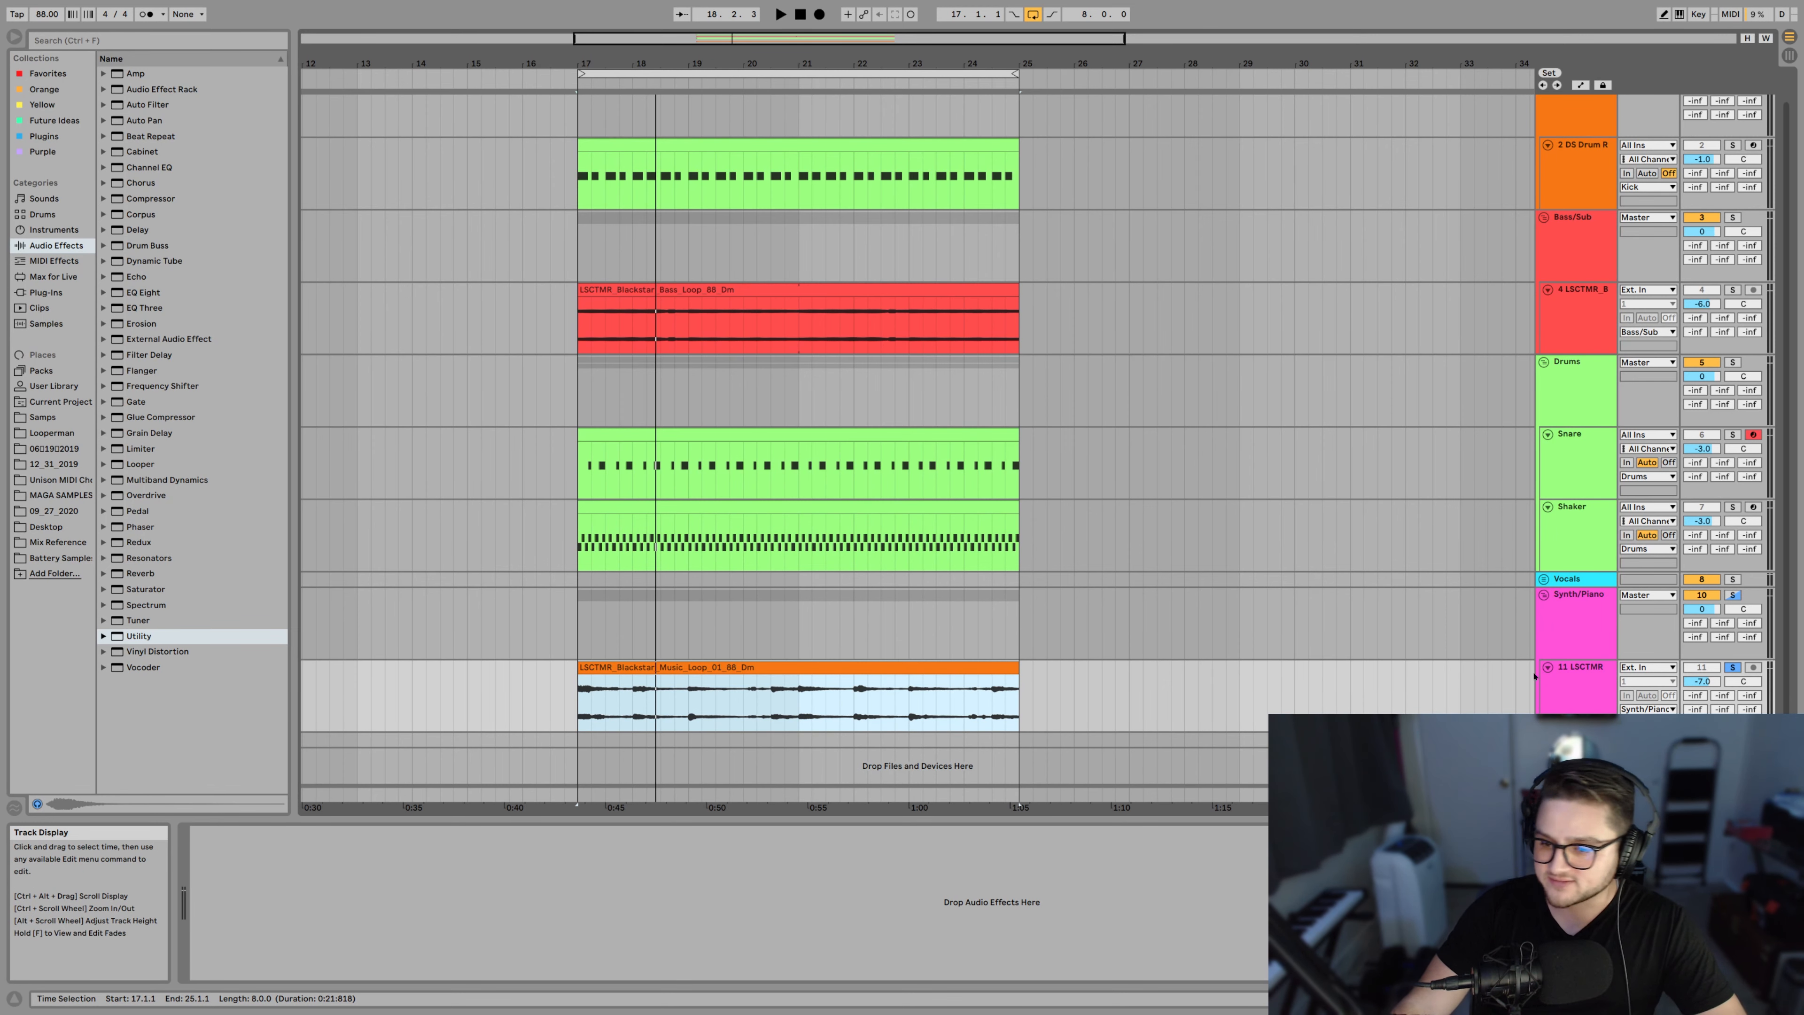
pyautogui.click(1576, 671)
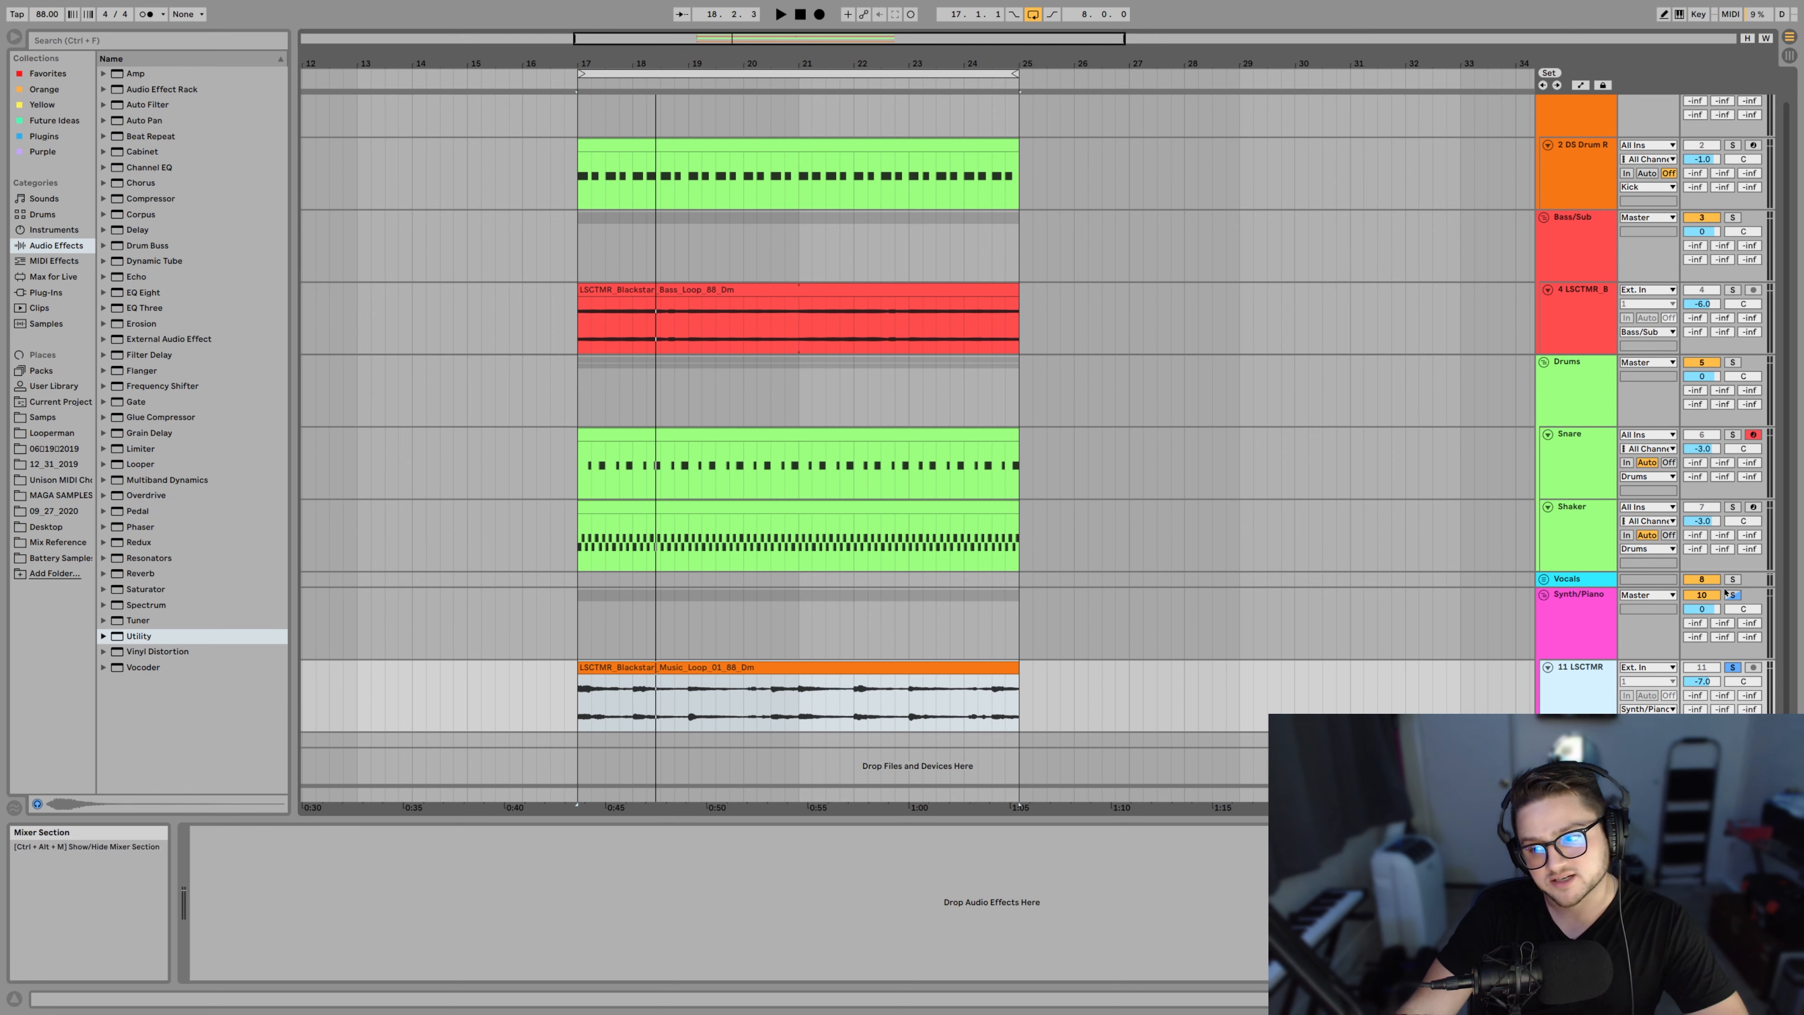
pyautogui.press('space')
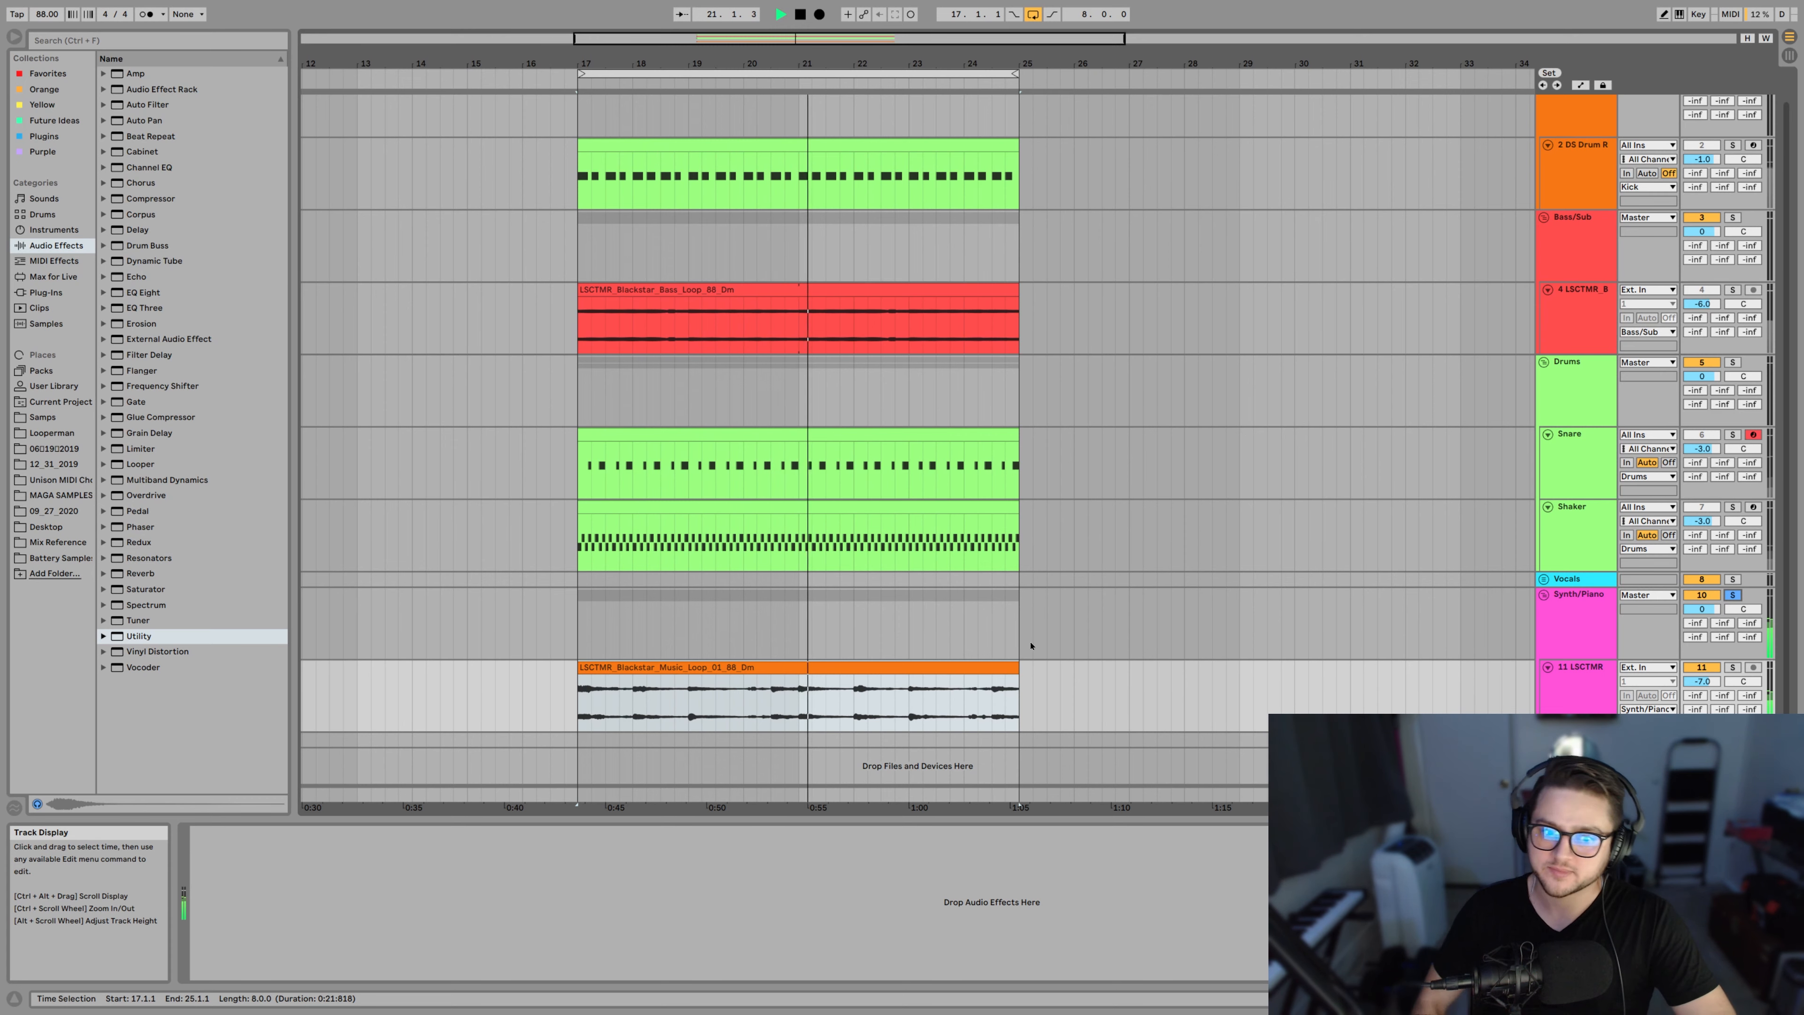
pyautogui.press('space')
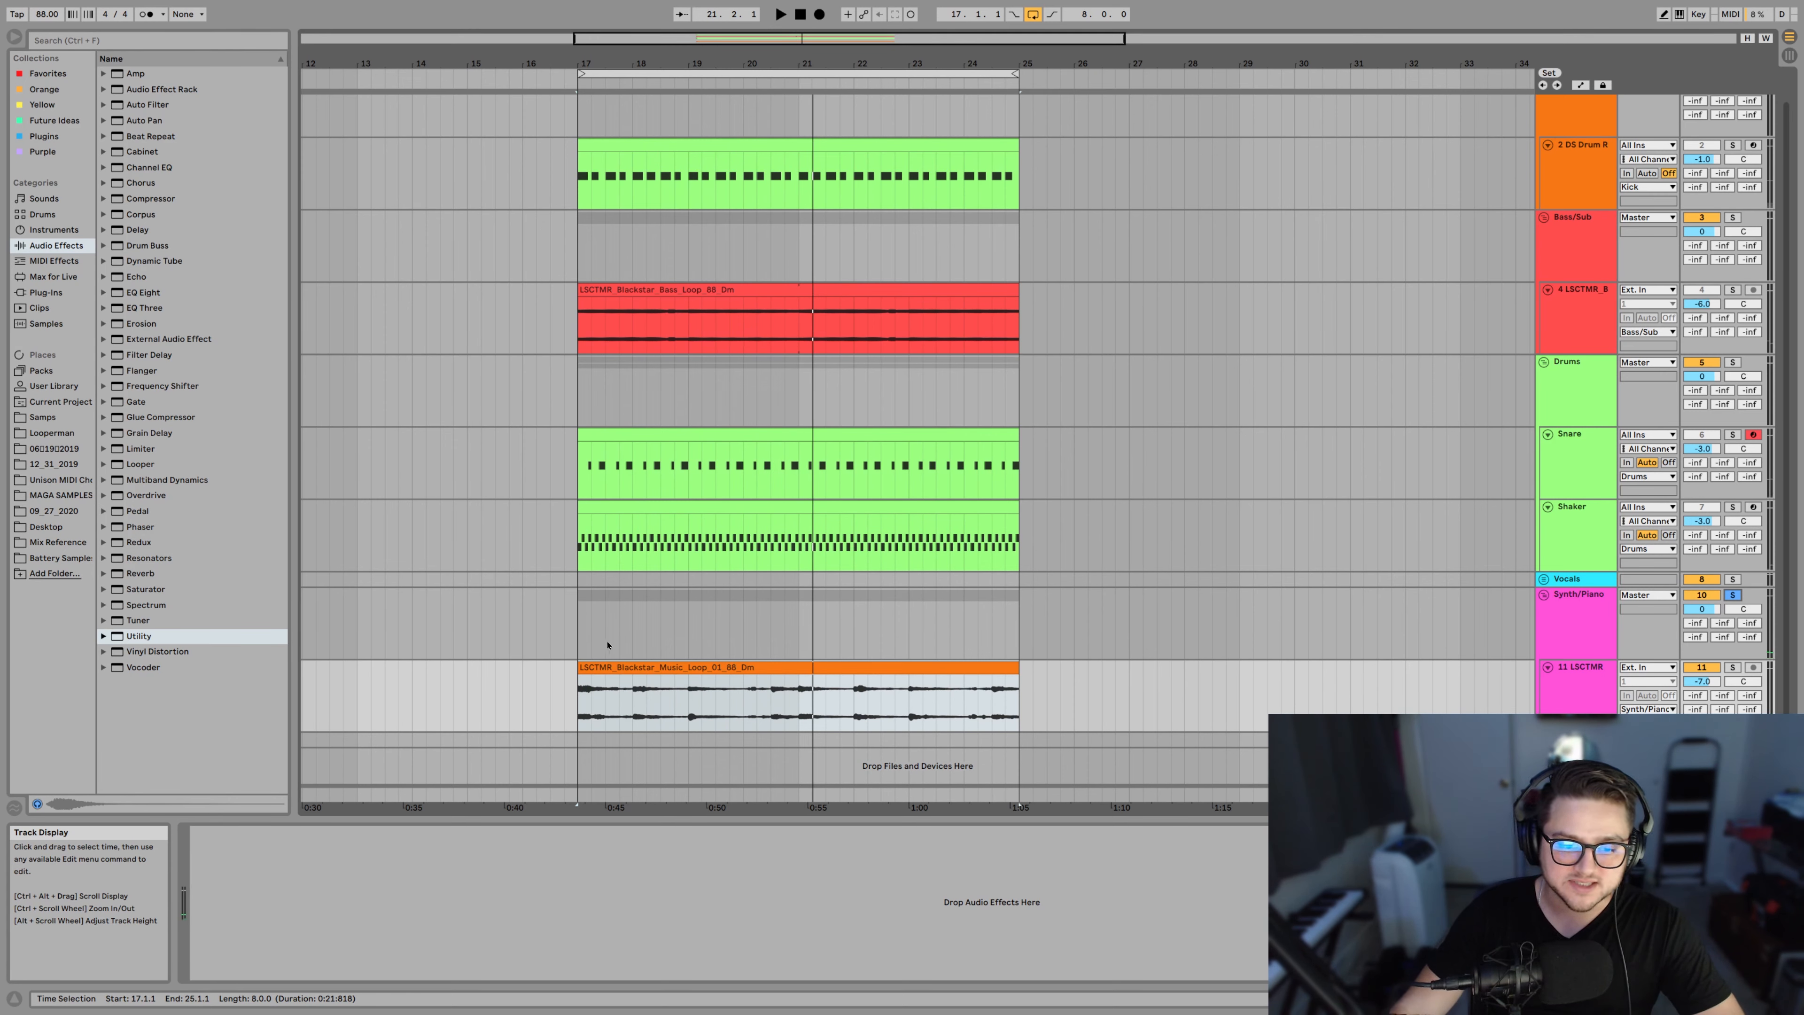
pyautogui.click(1586, 640)
pyautogui.click(1598, 689)
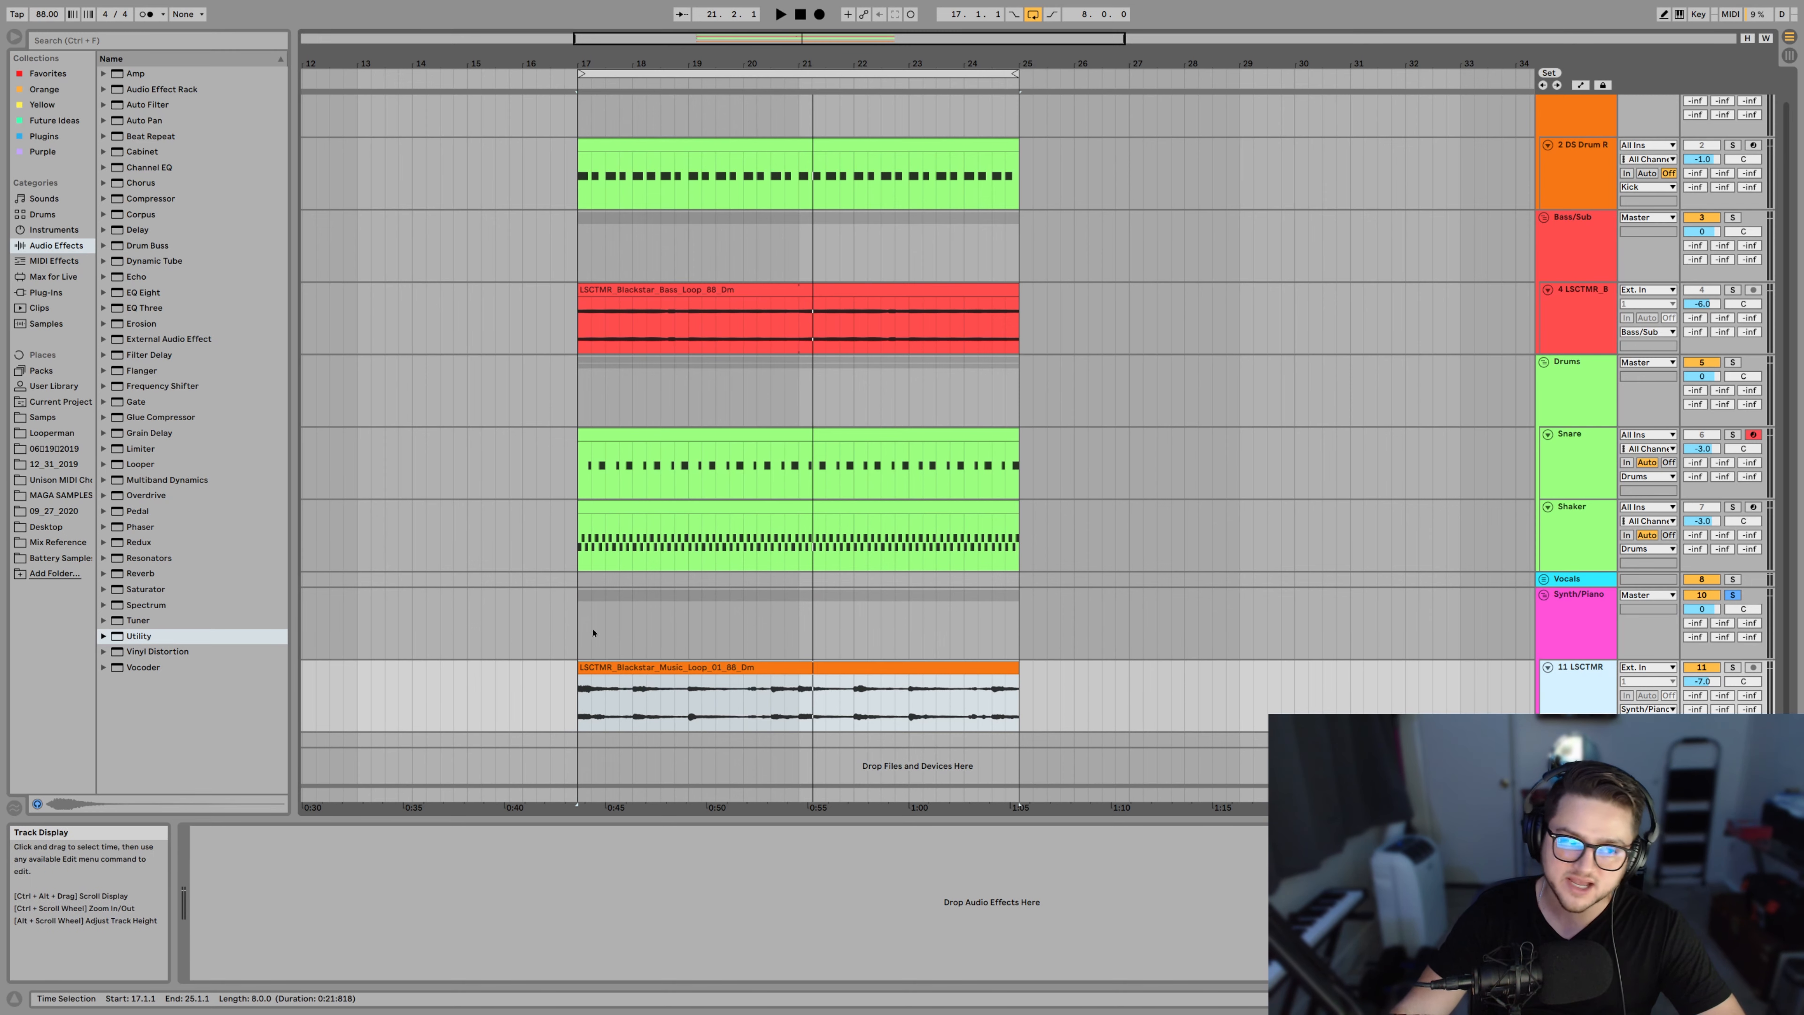
# Add FabFilter Pro-Q 3 to the music loop track and place its window so that the loop's clip stays visible
pyautogui.click(24, 290)
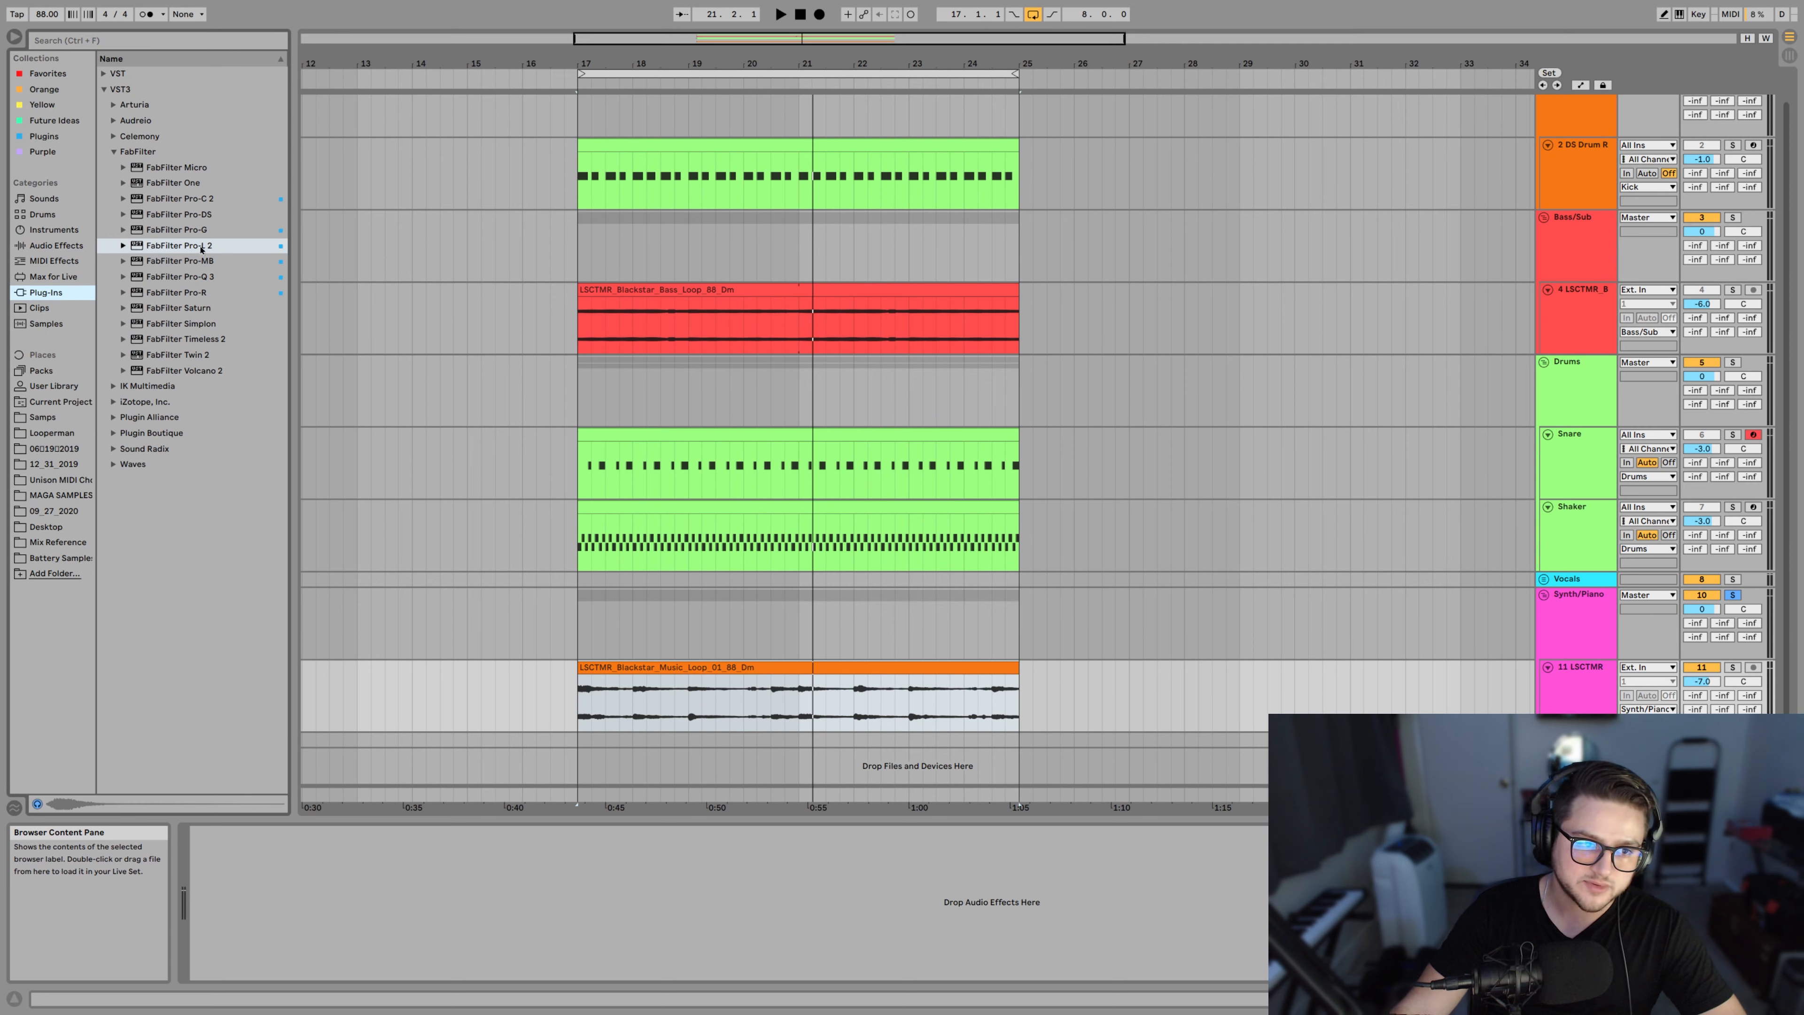
pyautogui.moveTo(202, 284); pyautogui.dragTo(226, 292)
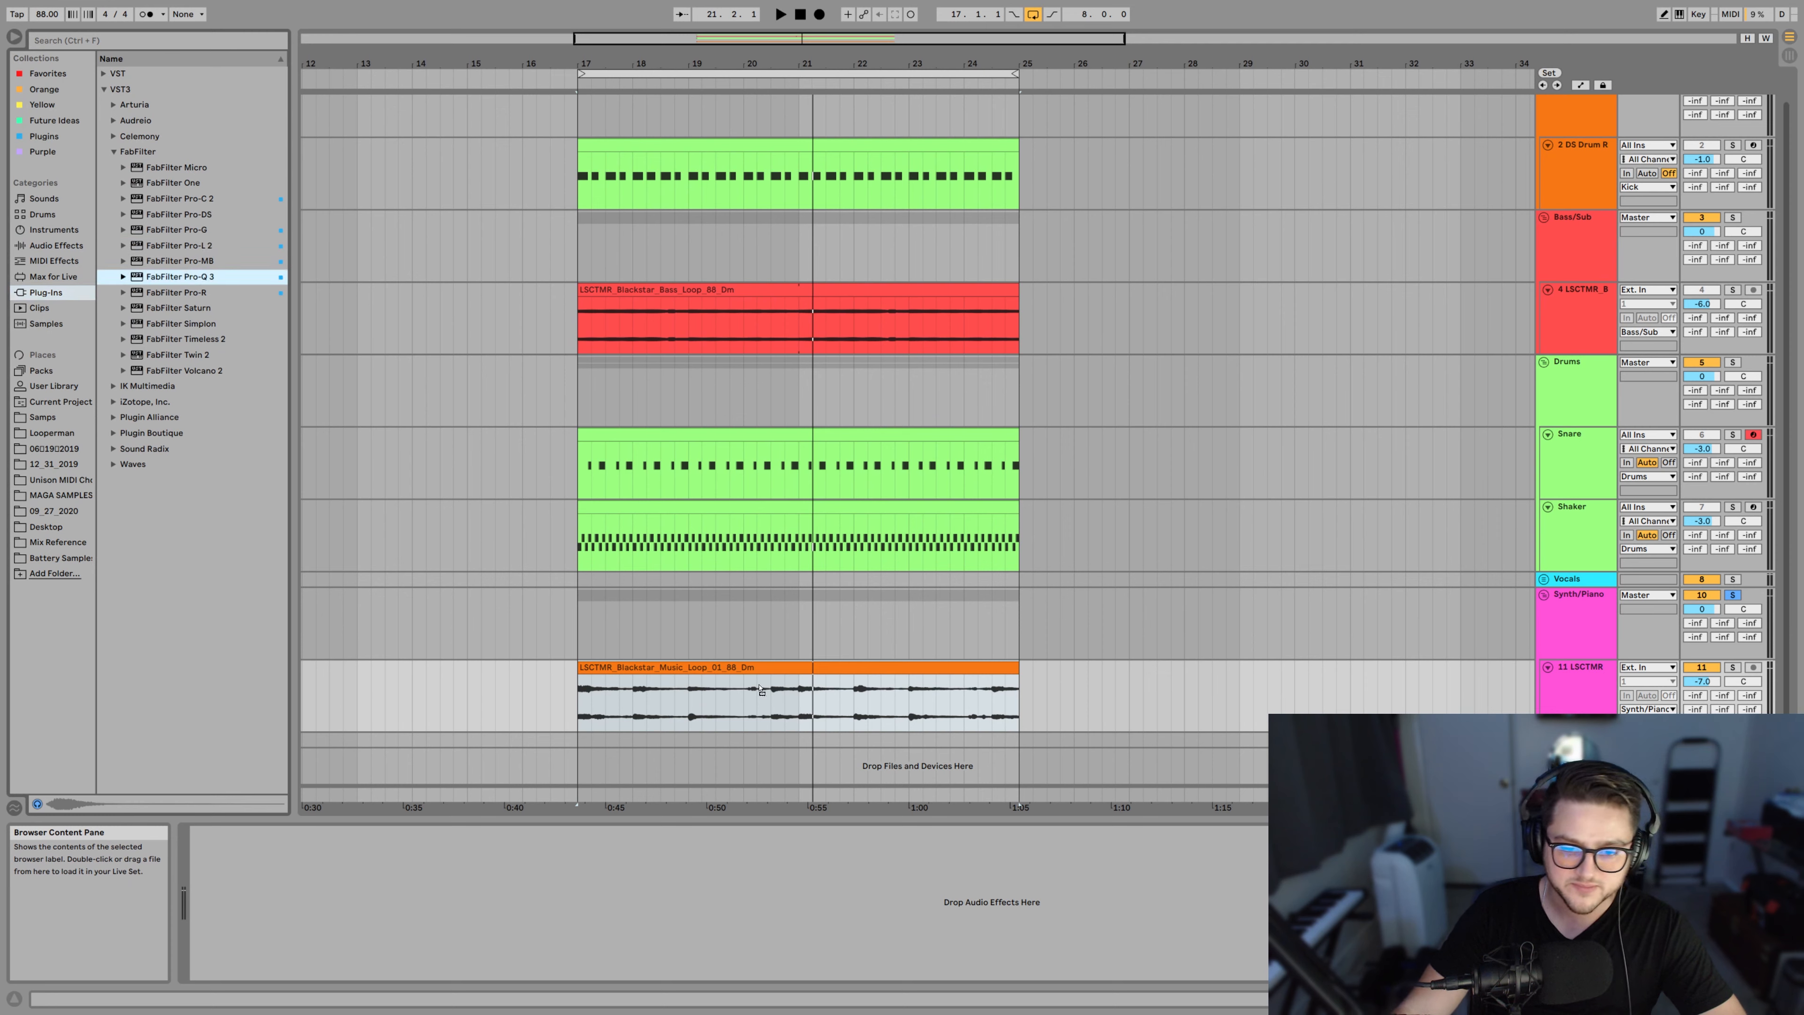
pyautogui.moveTo(761, 689); pyautogui.dragTo(762, 690)
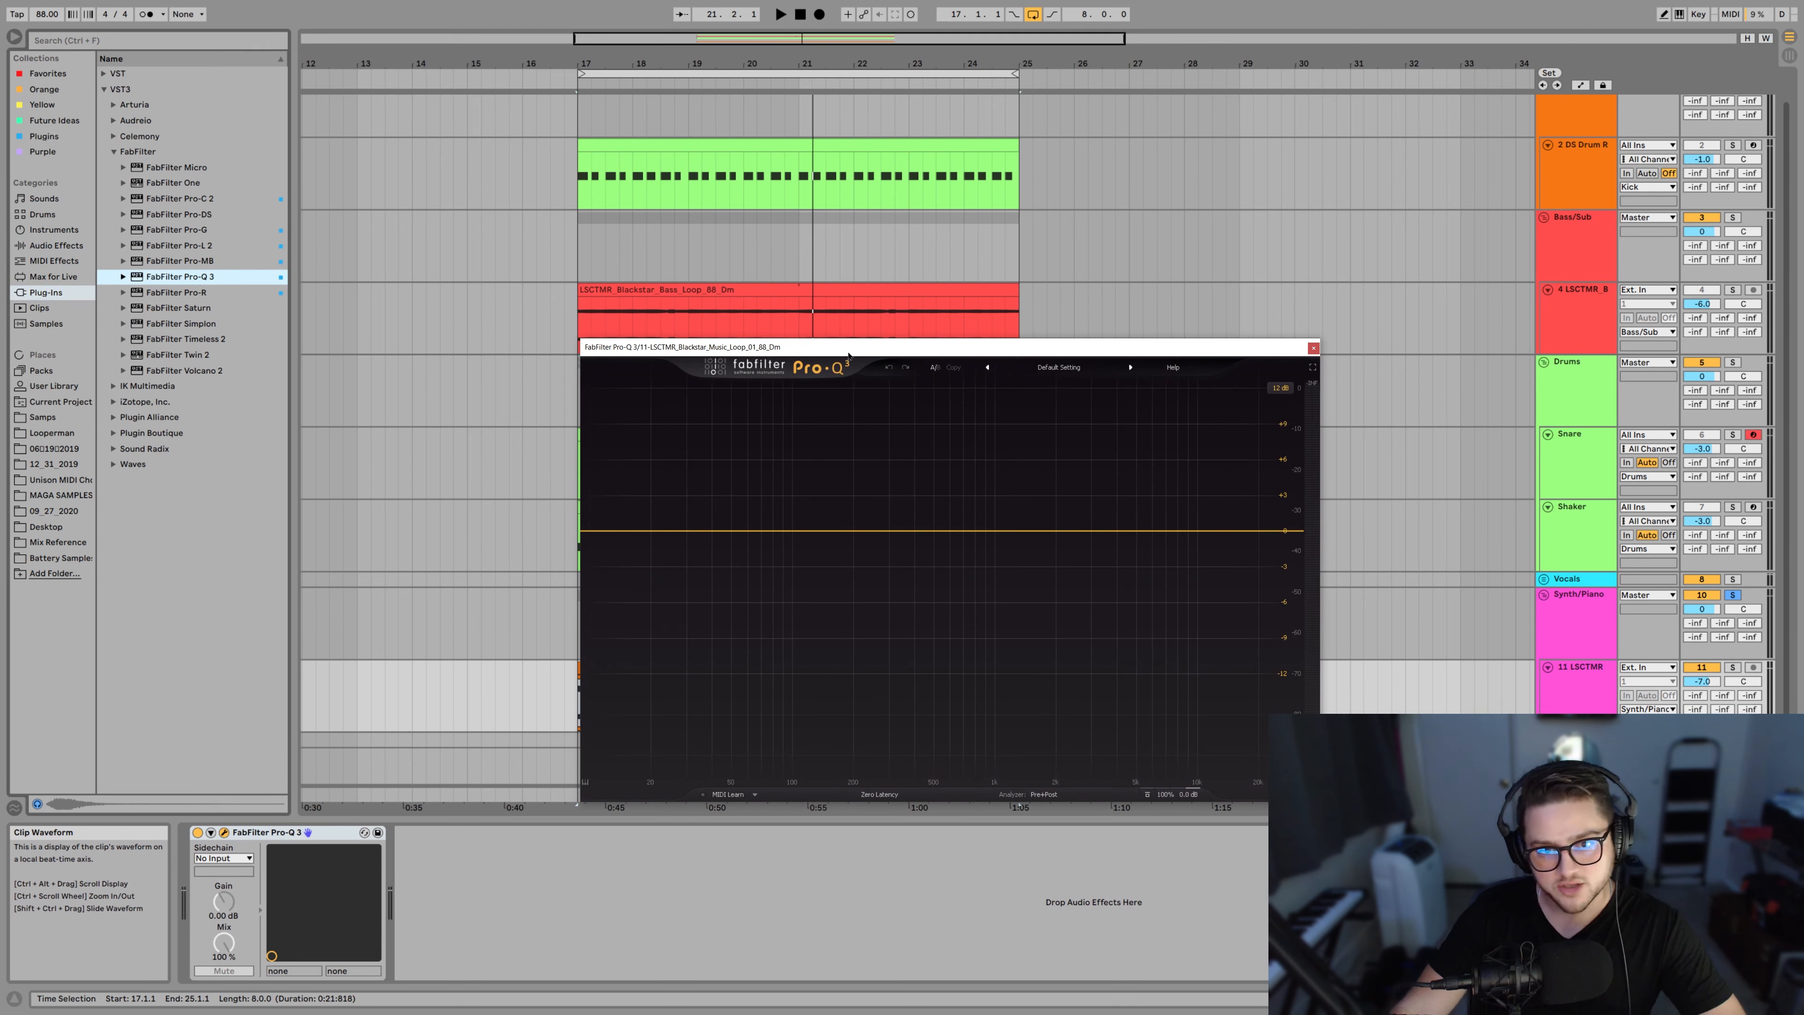
pyautogui.moveTo(848, 355); pyautogui.dragTo(845, 211)
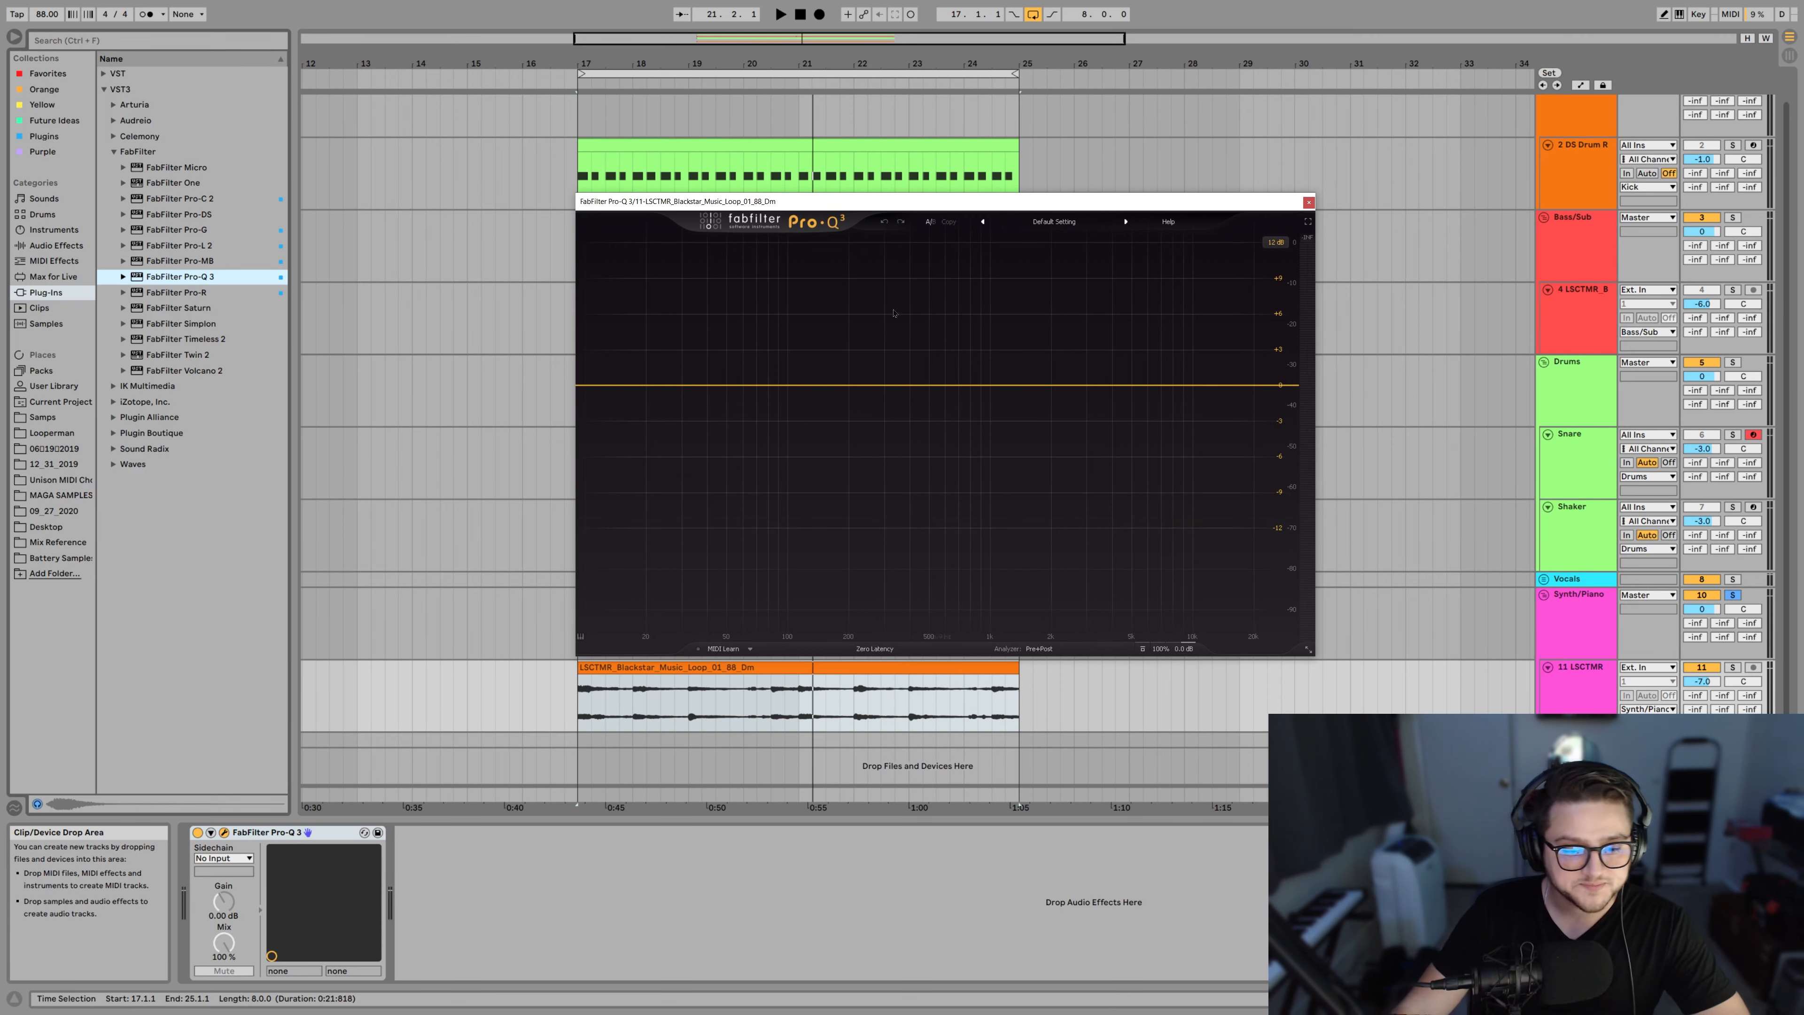
pyautogui.moveTo(863, 208); pyautogui.dragTo(783, 182)
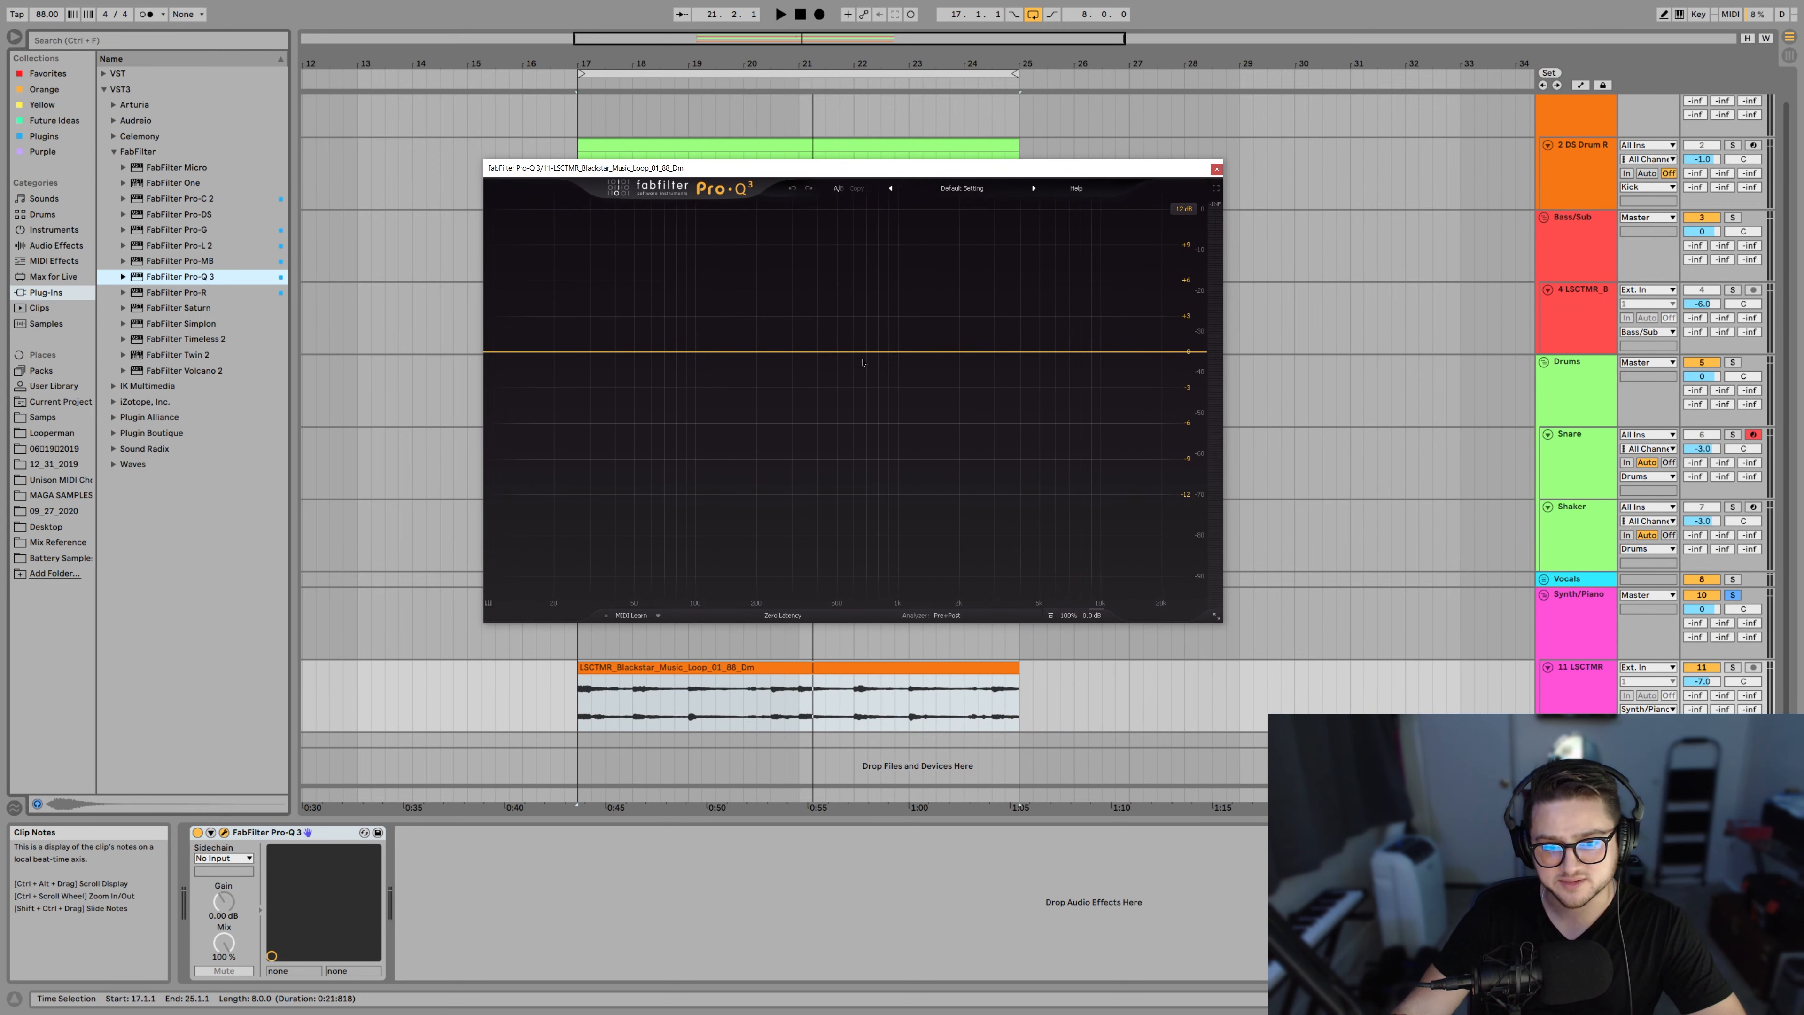
# Add a low cut band at the low end of the EQ curve and set its slope to Brickwall
pyautogui.press('space')
pyautogui.press('space')
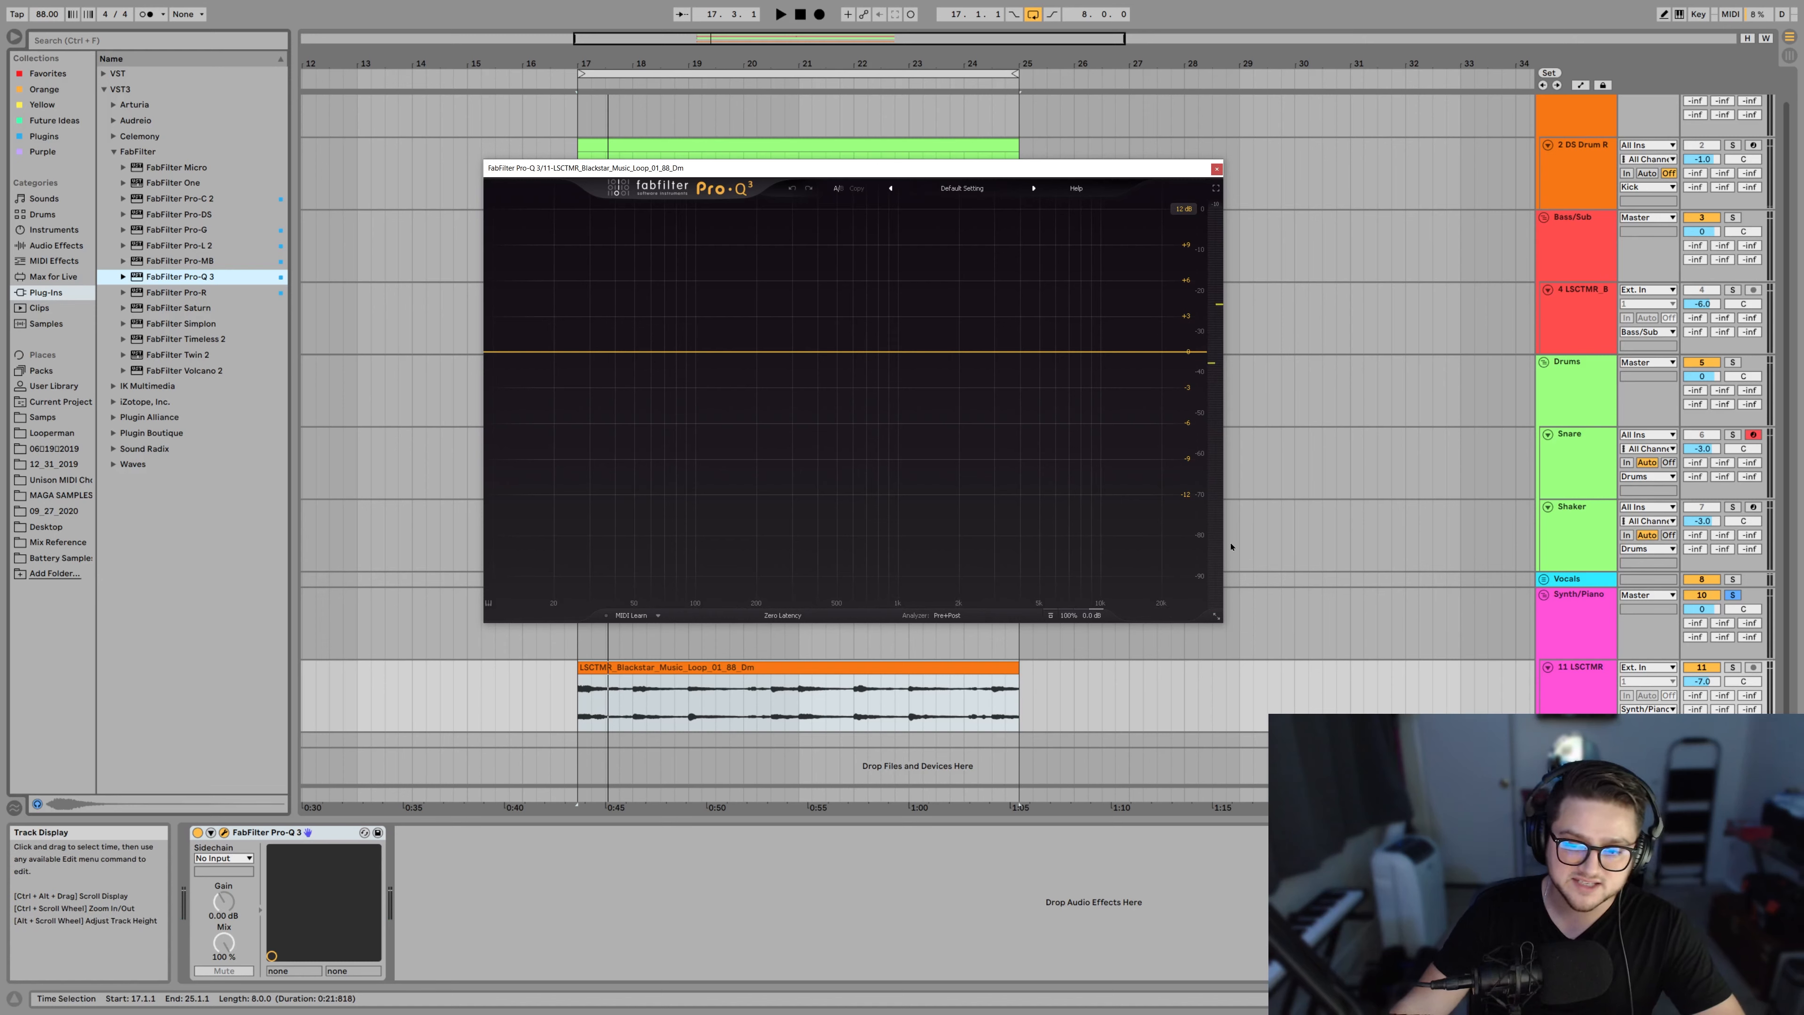
pyautogui.click(522, 353)
pyautogui.press('space')
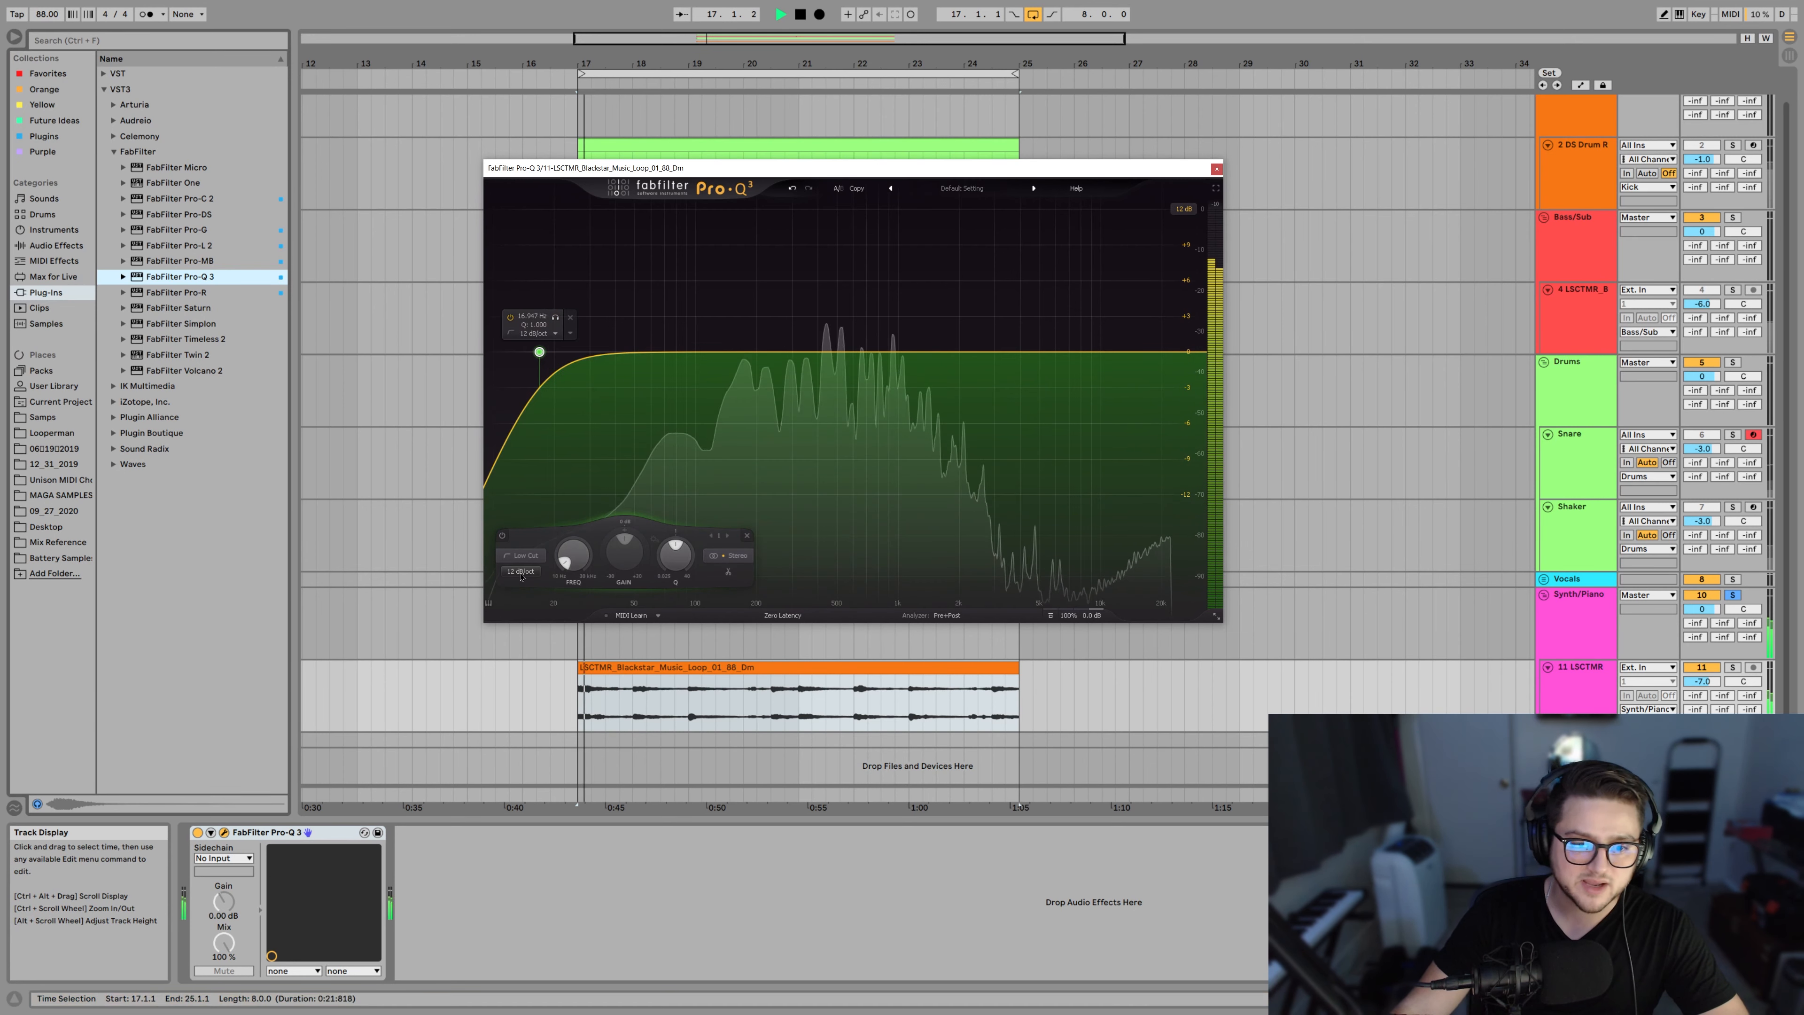
pyautogui.click(520, 572)
pyautogui.press('space')
pyautogui.click(523, 685)
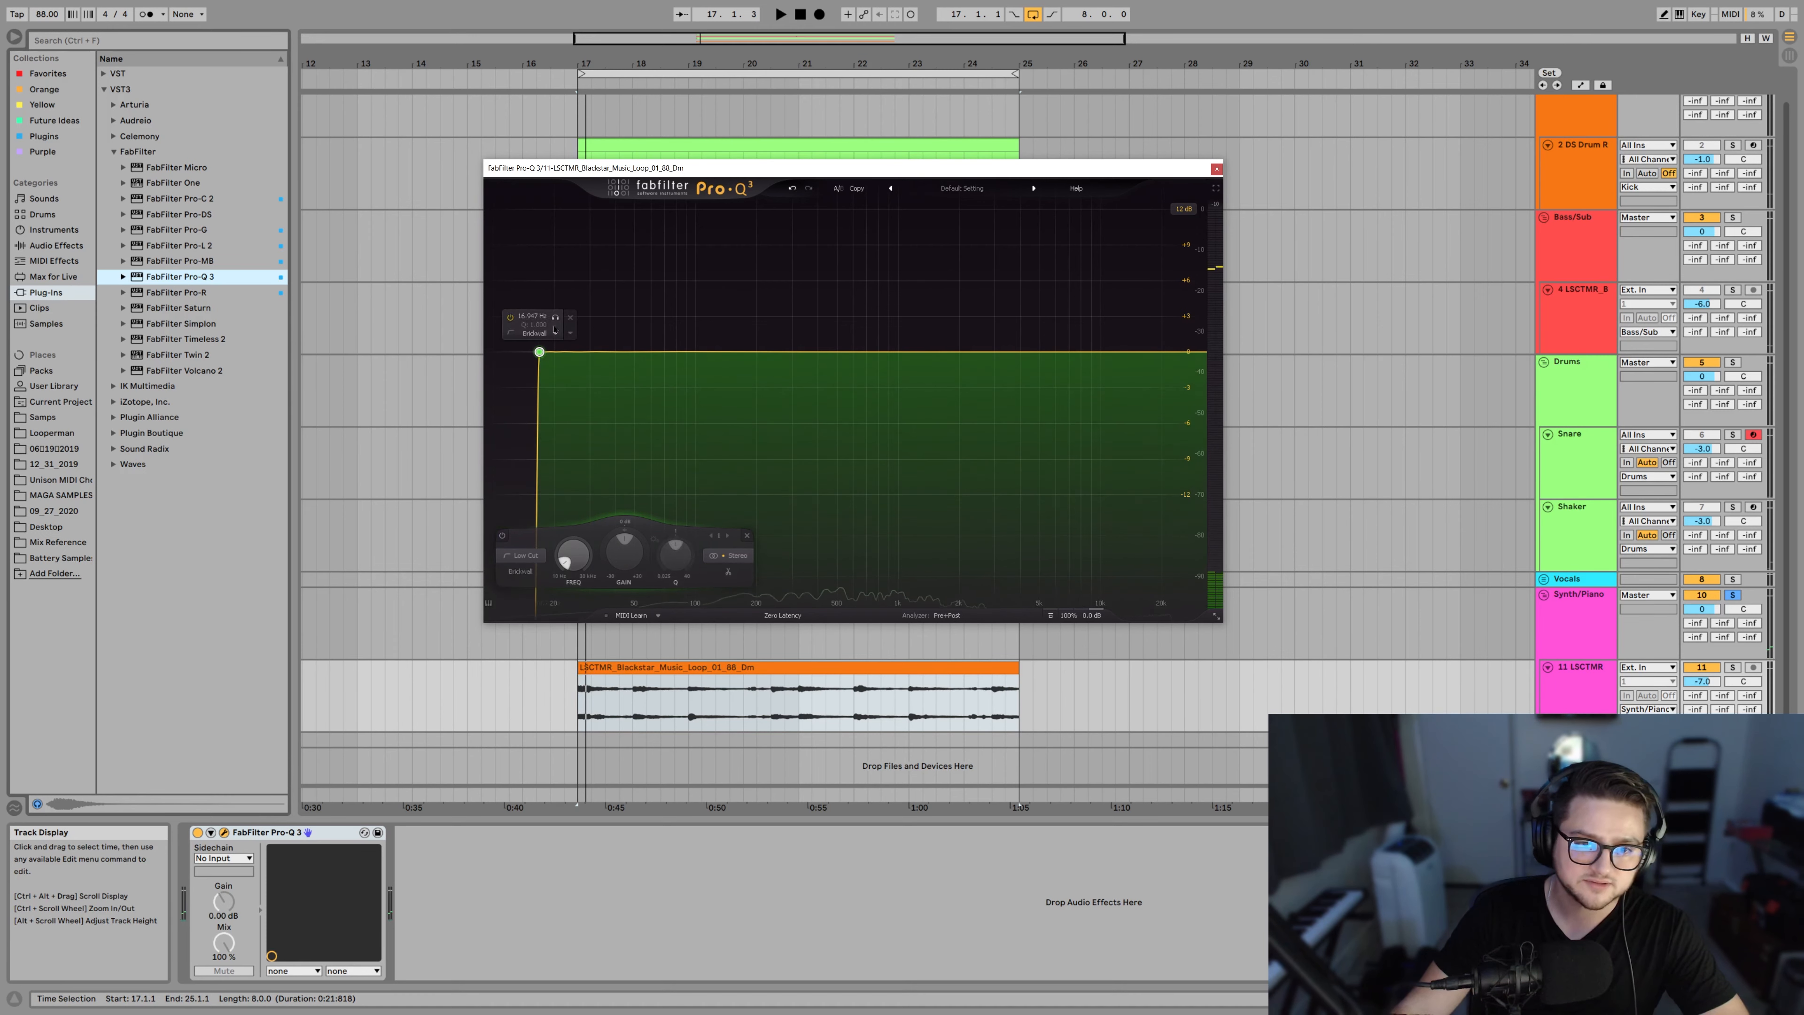
# Sweep the low cut upward during playback while soloing the removed lows, then settle its frequency at about 99 Hz
pyautogui.press('space')
pyautogui.moveTo(555, 329); pyautogui.dragTo(734, 358)
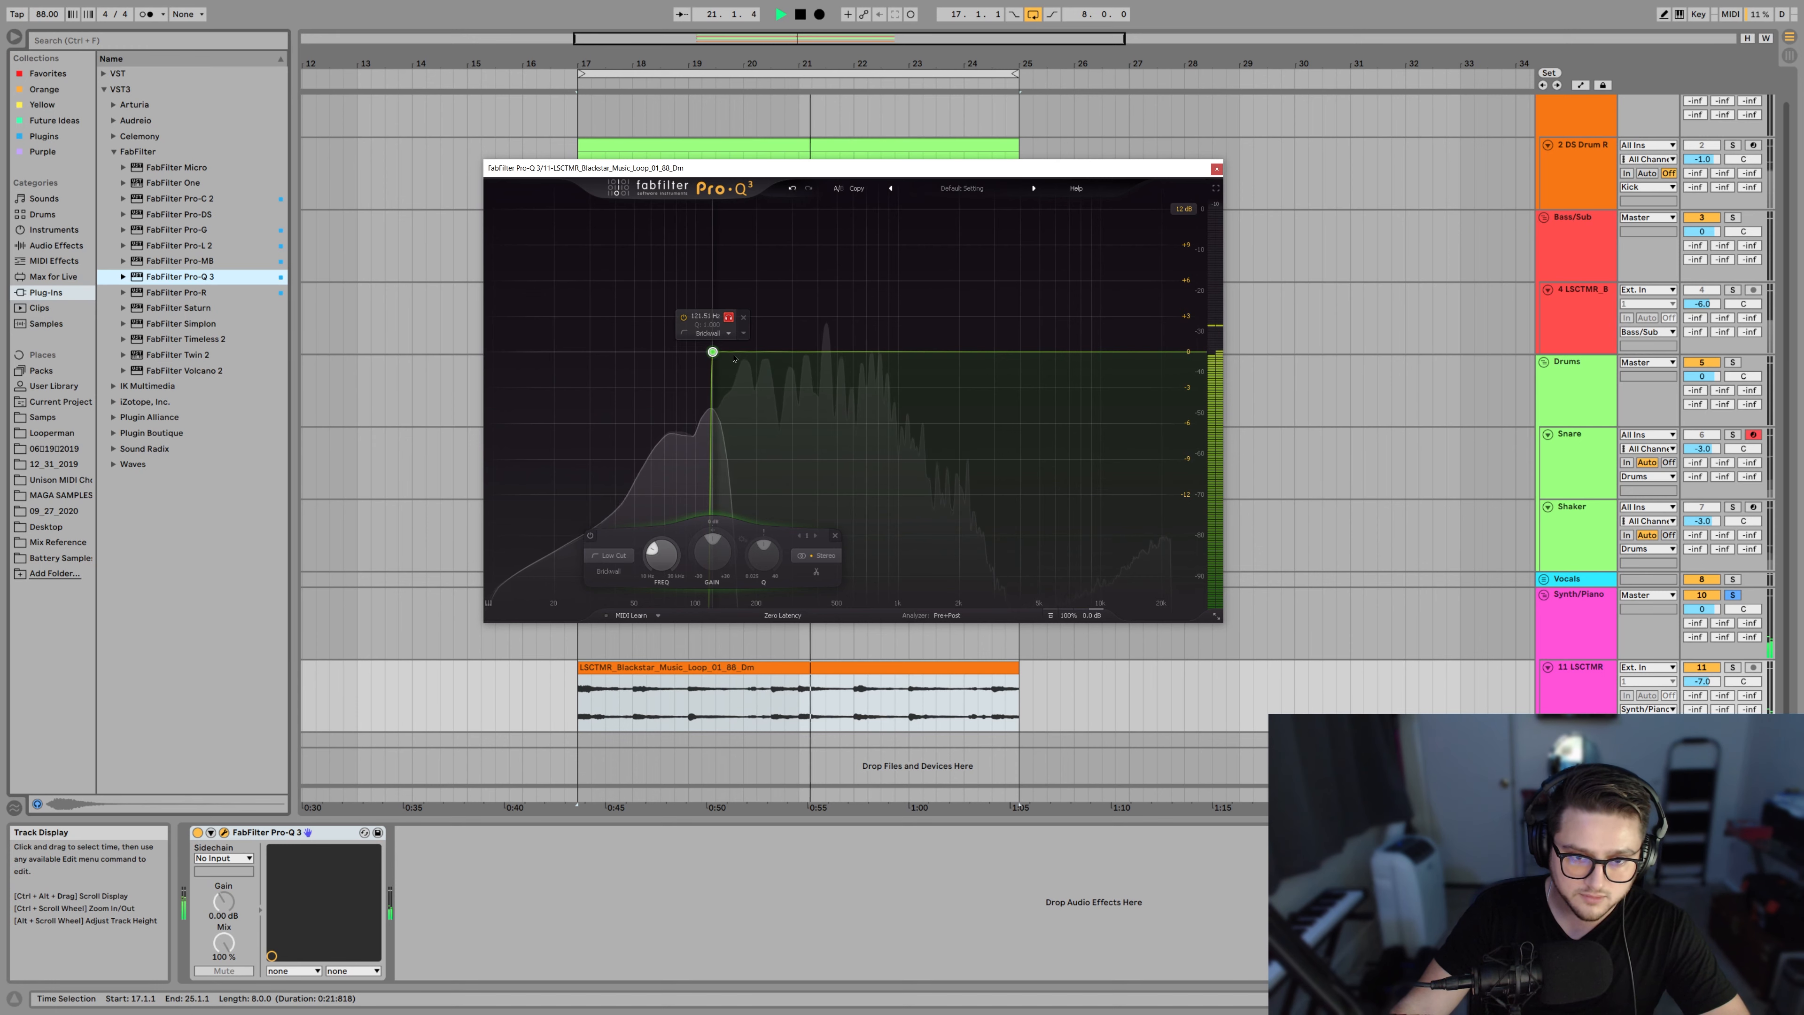
pyautogui.moveTo(733, 358); pyautogui.dragTo(757, 370)
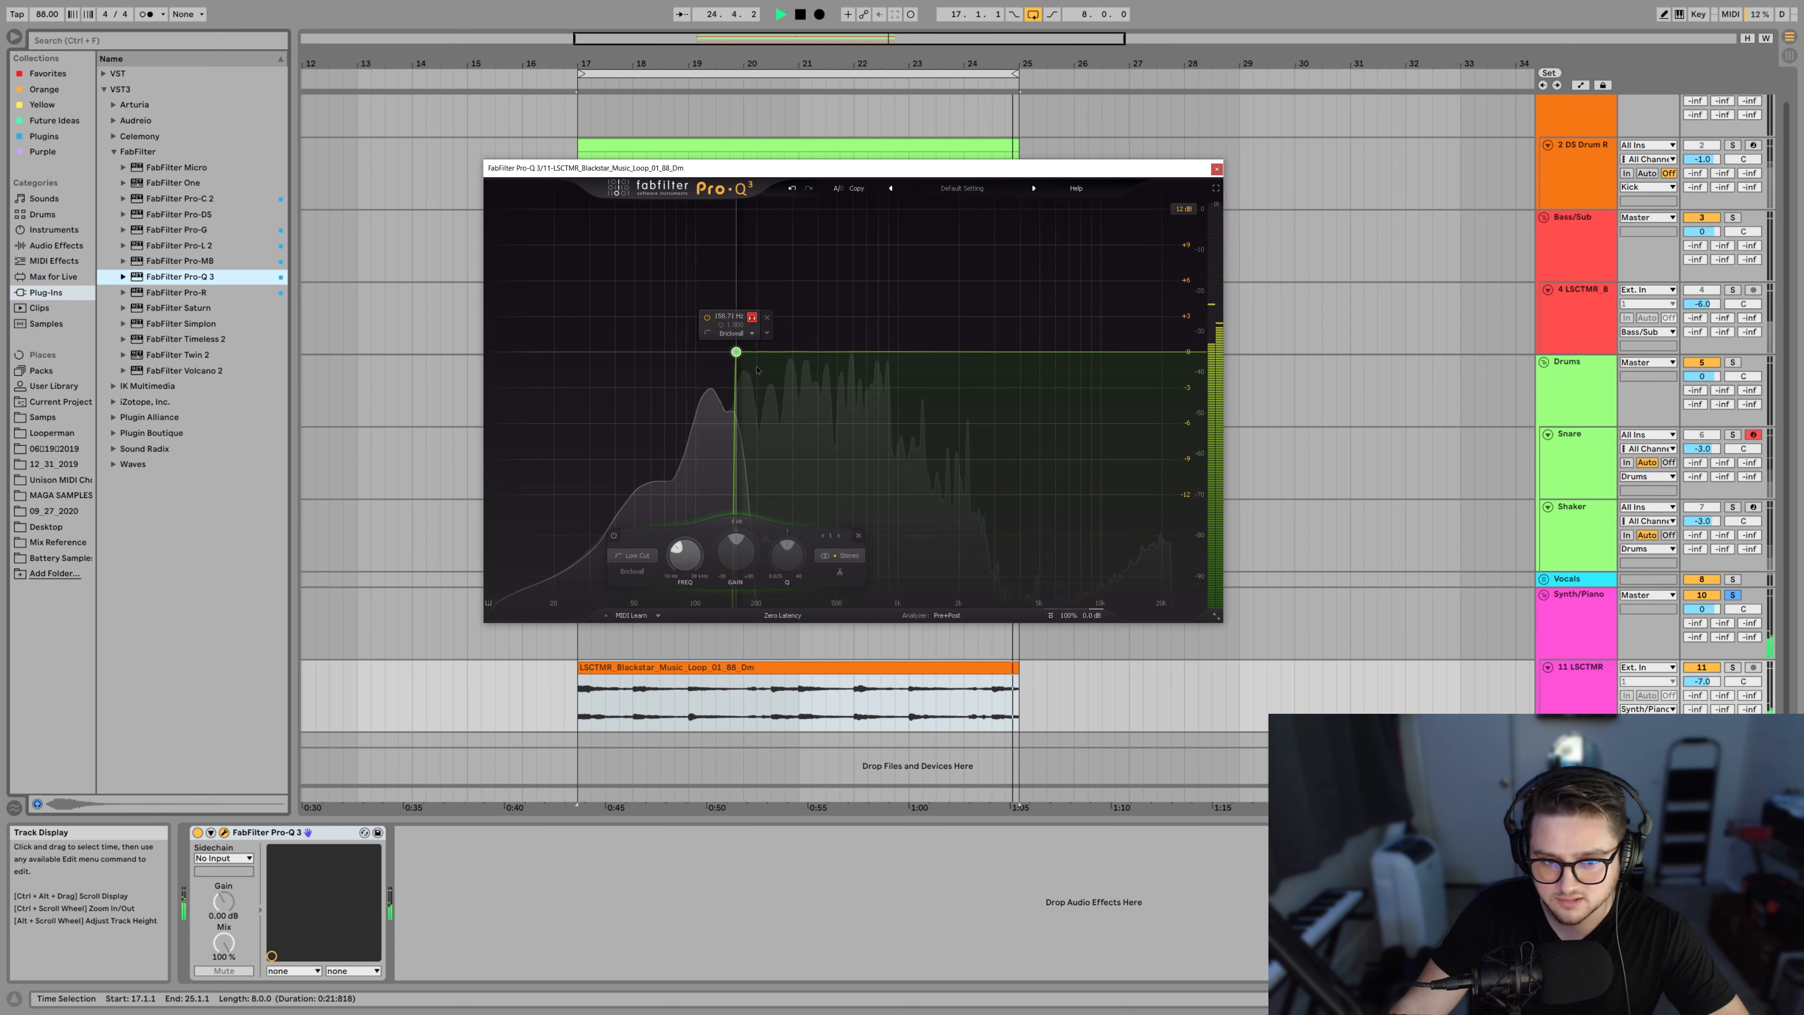
pyautogui.moveTo(758, 370); pyautogui.dragTo(716, 377)
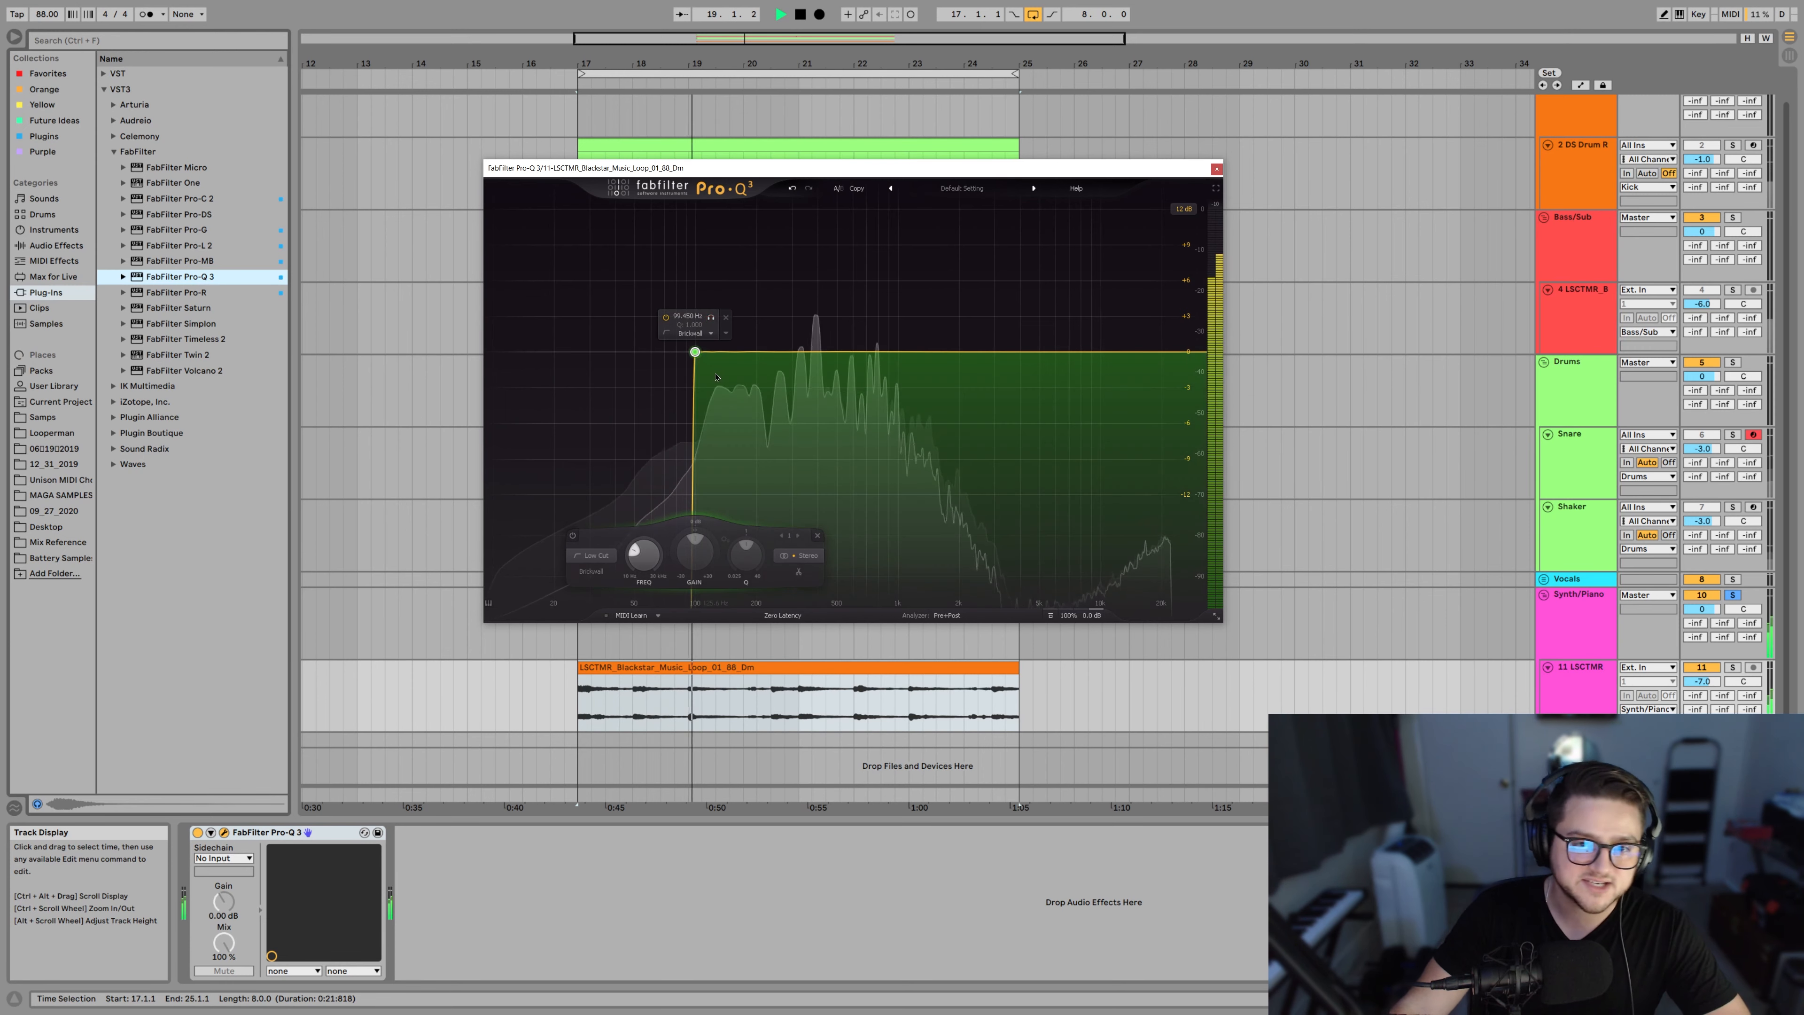
pyautogui.press('space')
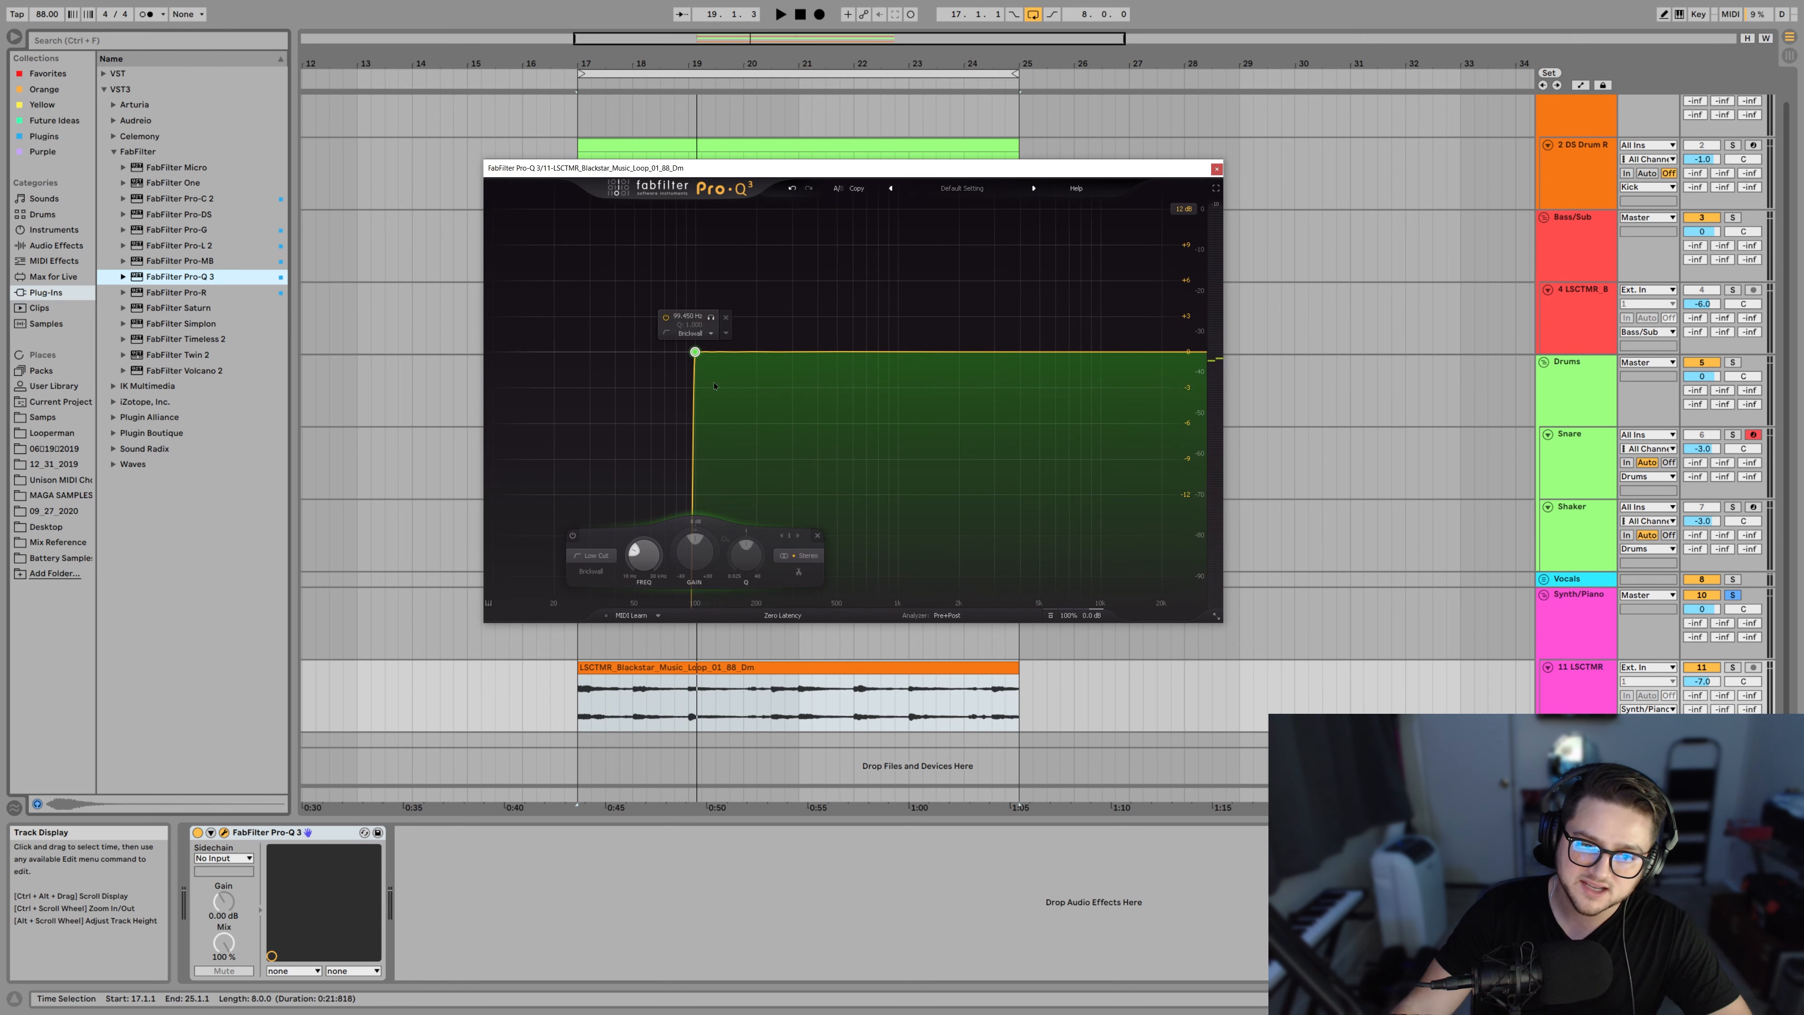
# Try the low cut with a 24 dB/oct slope and its frequency raised to about 144 Hz during playback
pyautogui.click(594, 572)
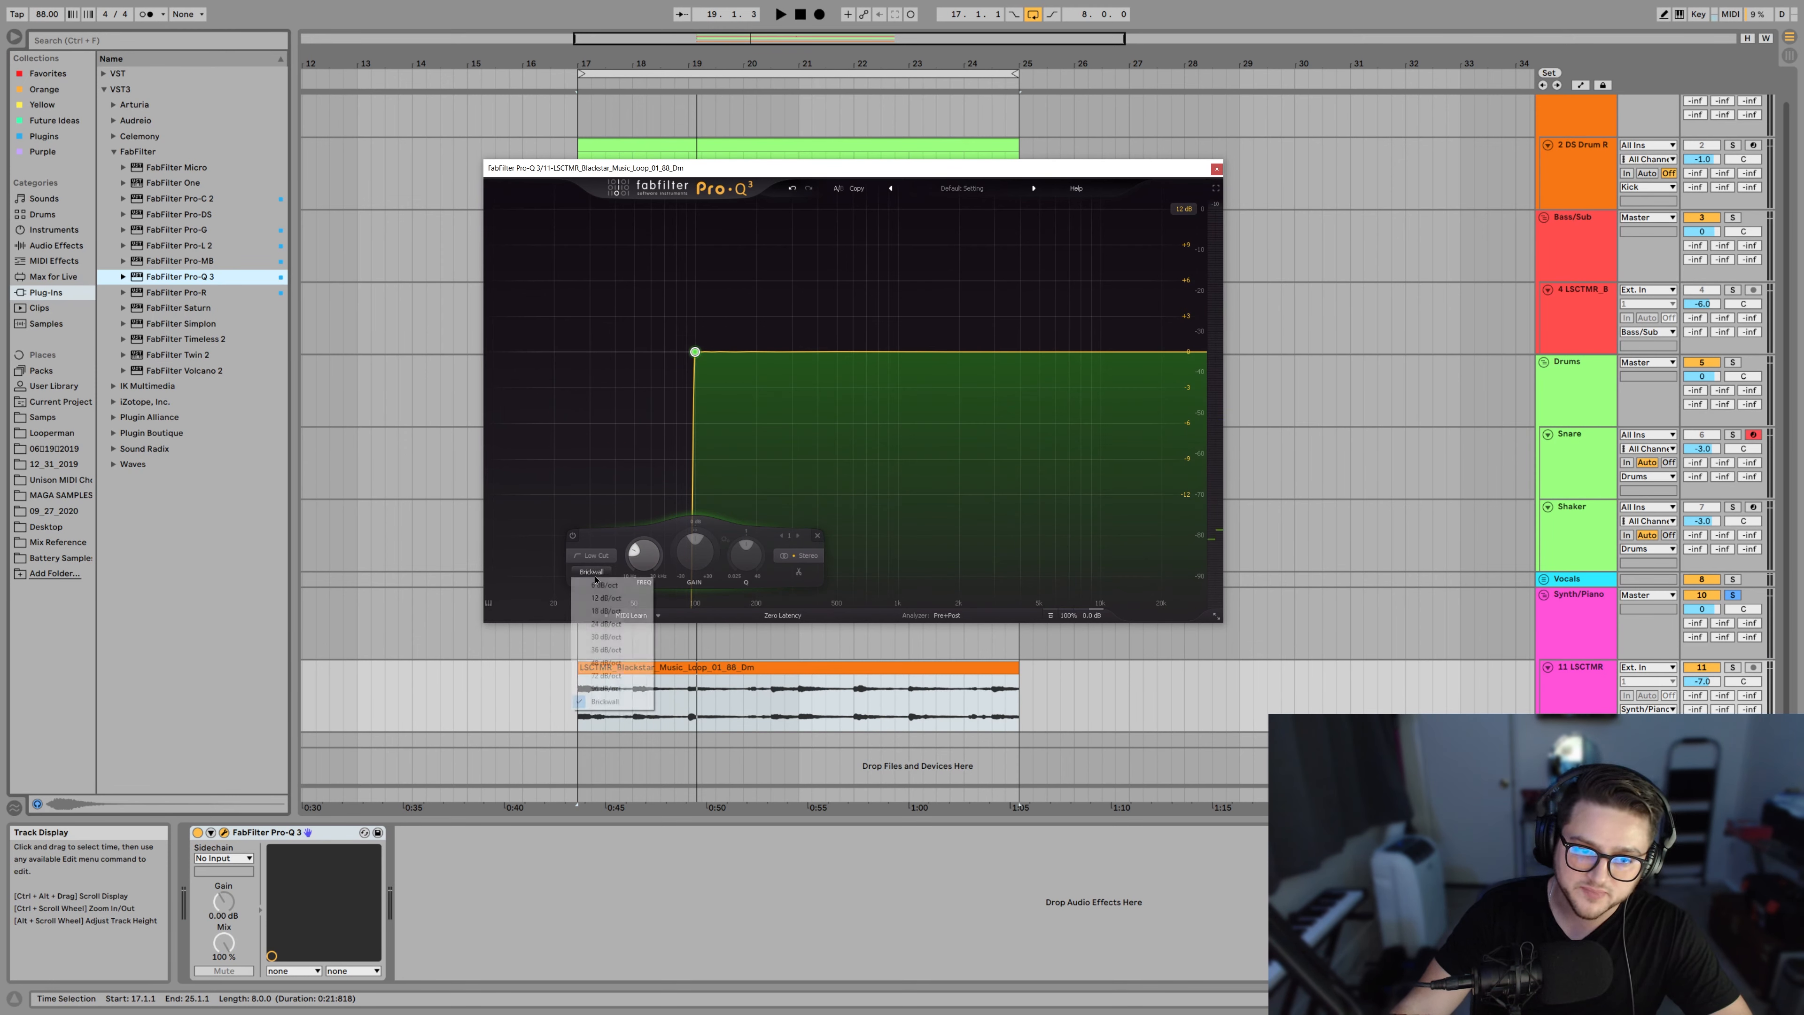
pyautogui.click(640, 626)
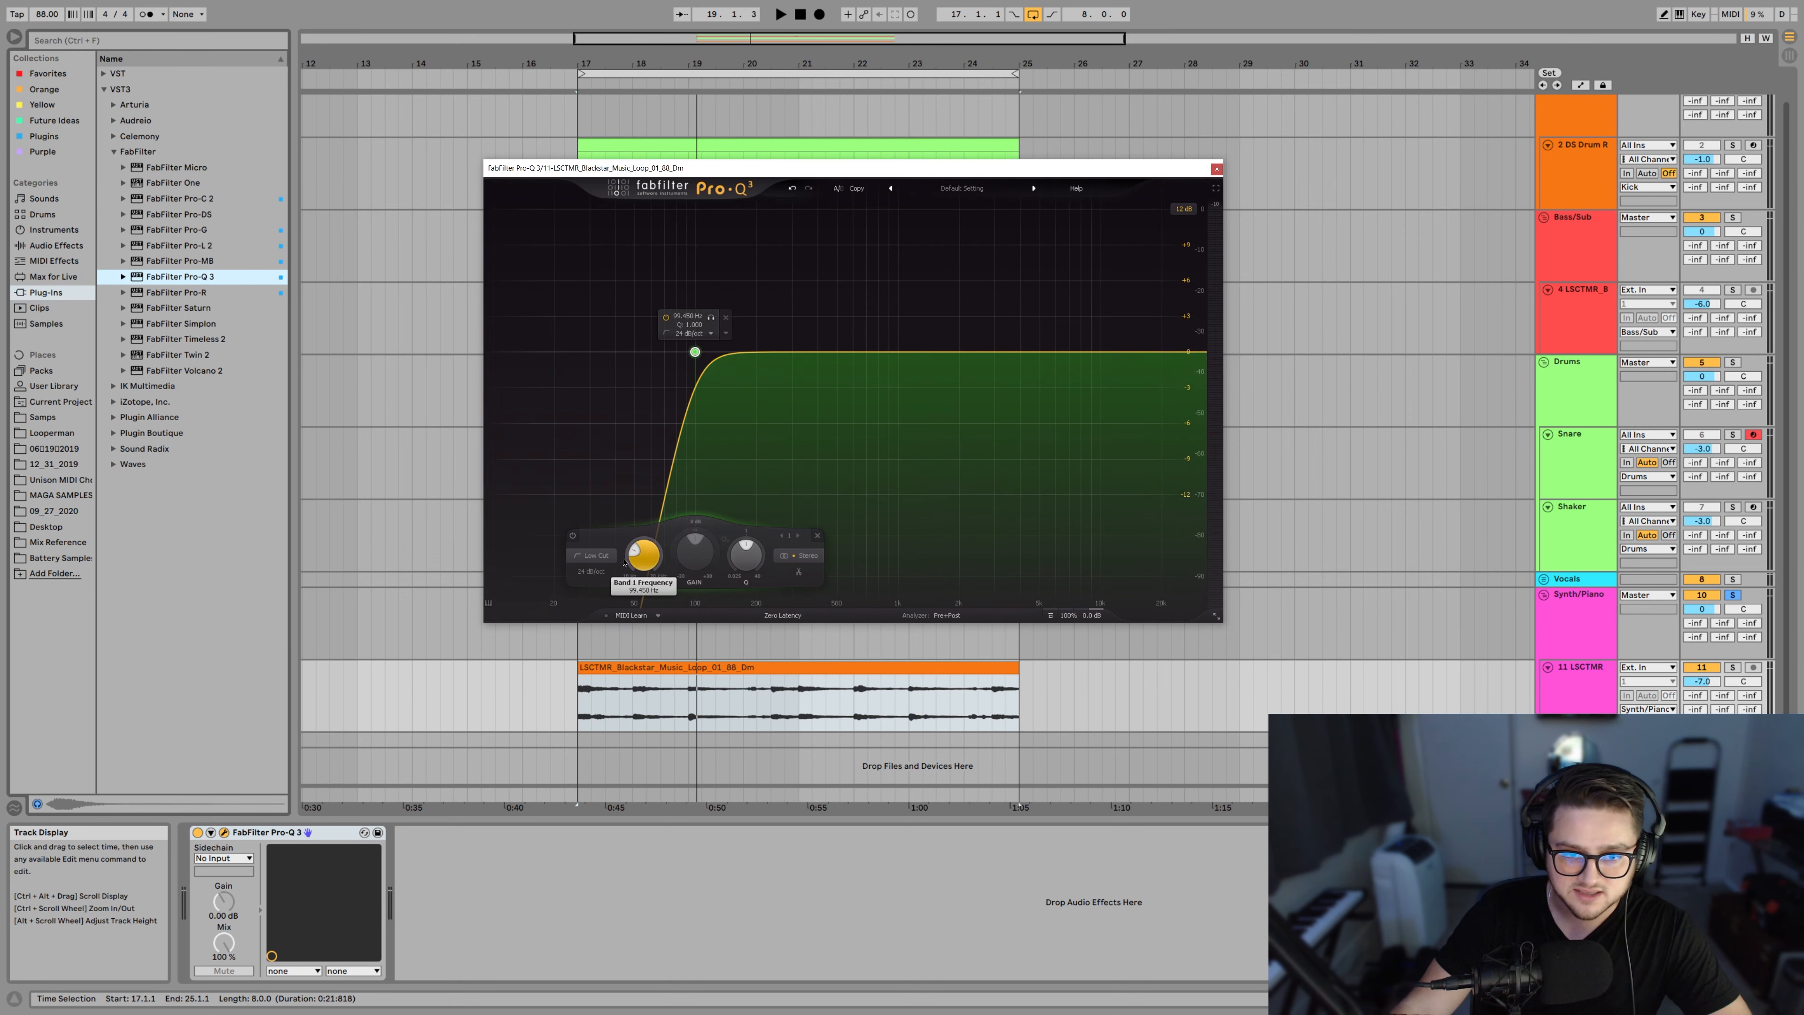
pyautogui.moveTo(623, 562)
pyautogui.mouseDown()
pyautogui.moveTo(633, 590)
pyautogui.moveTo(640, 538)
pyautogui.moveTo(642, 567)
pyautogui.mouseUp()
pyautogui.press('space')
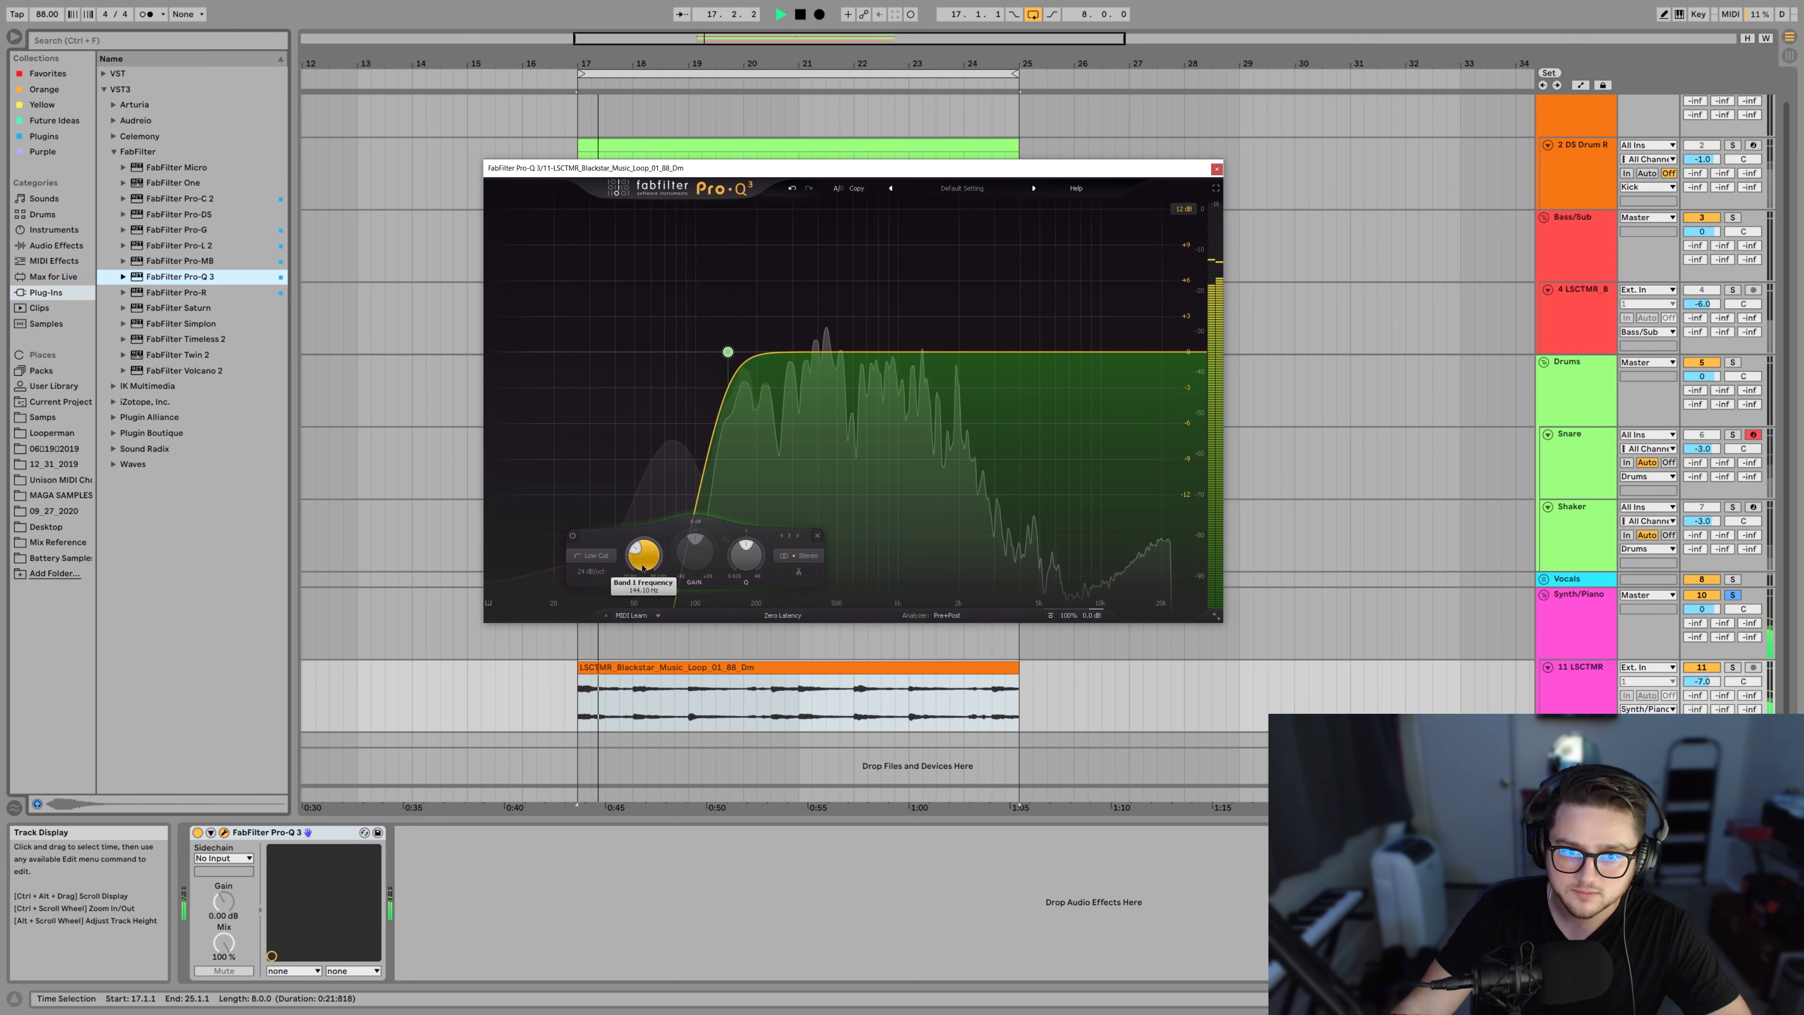
# Set the low cut's slope to 12 dB/oct and lower its frequency to about 105 Hz, checking it against playback
pyautogui.click(573, 536)
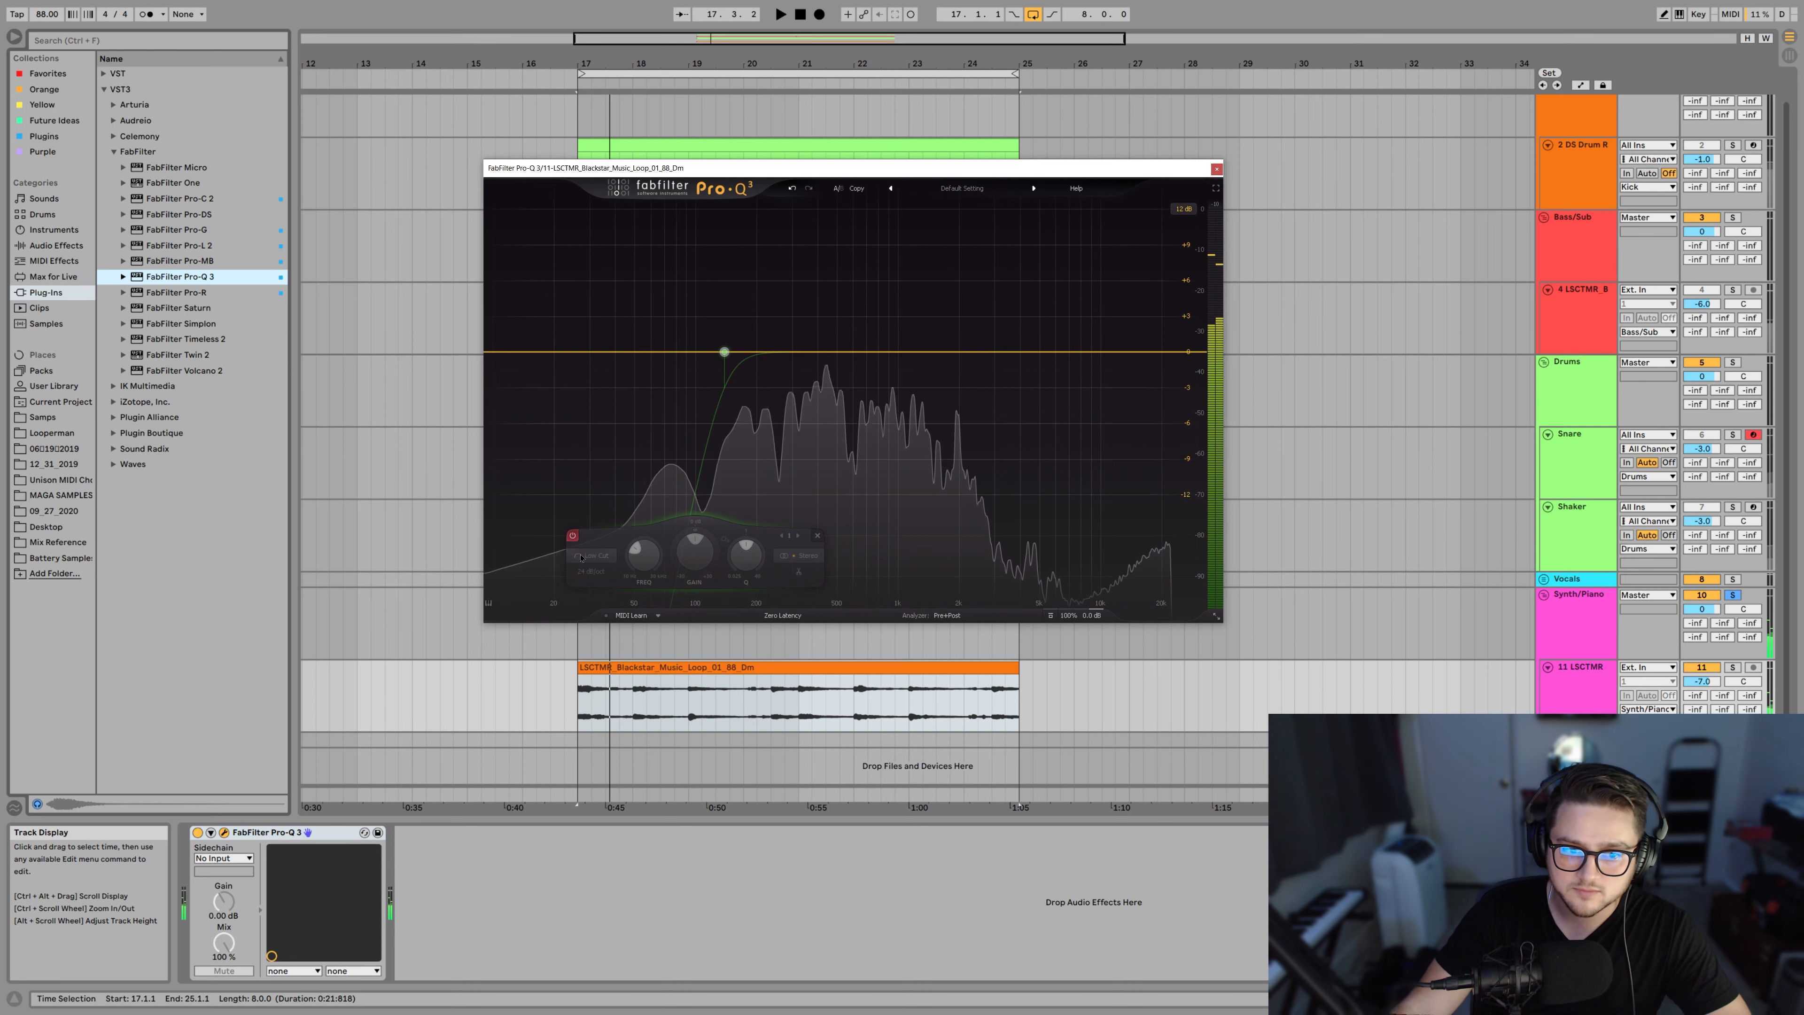
pyautogui.click(591, 571)
pyautogui.click(604, 605)
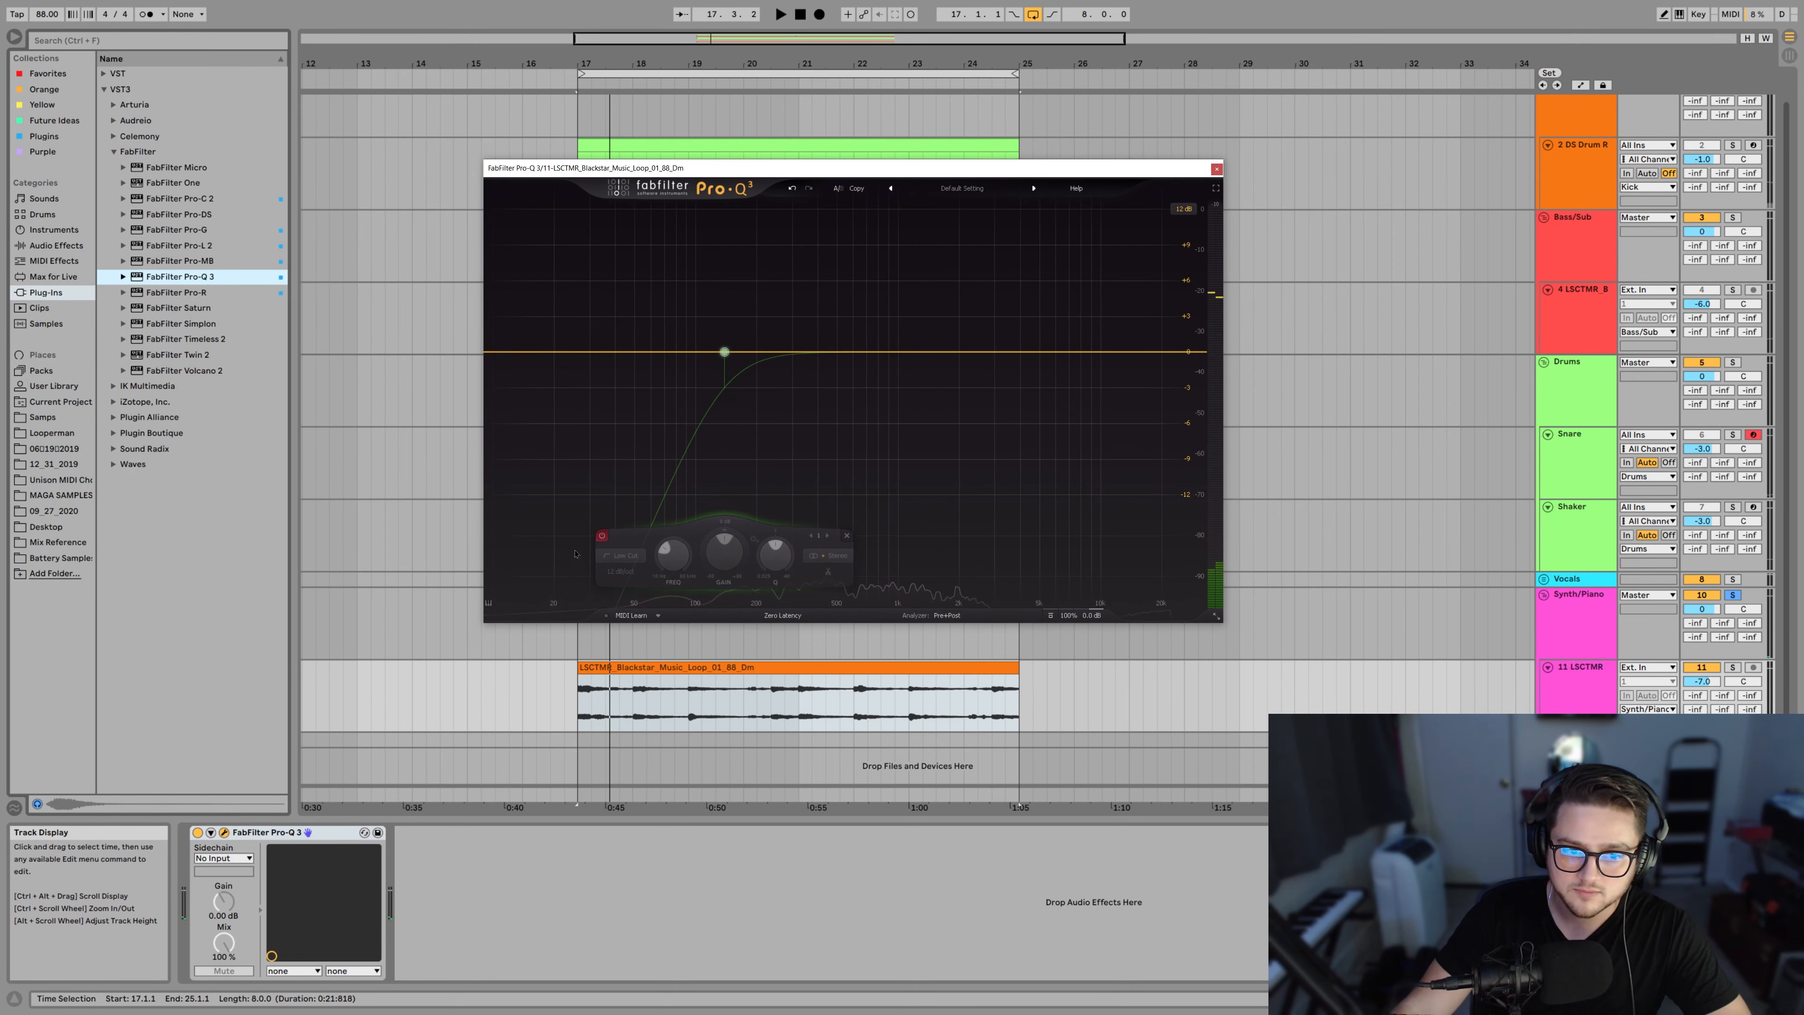
pyautogui.press('space')
pyautogui.click(602, 535)
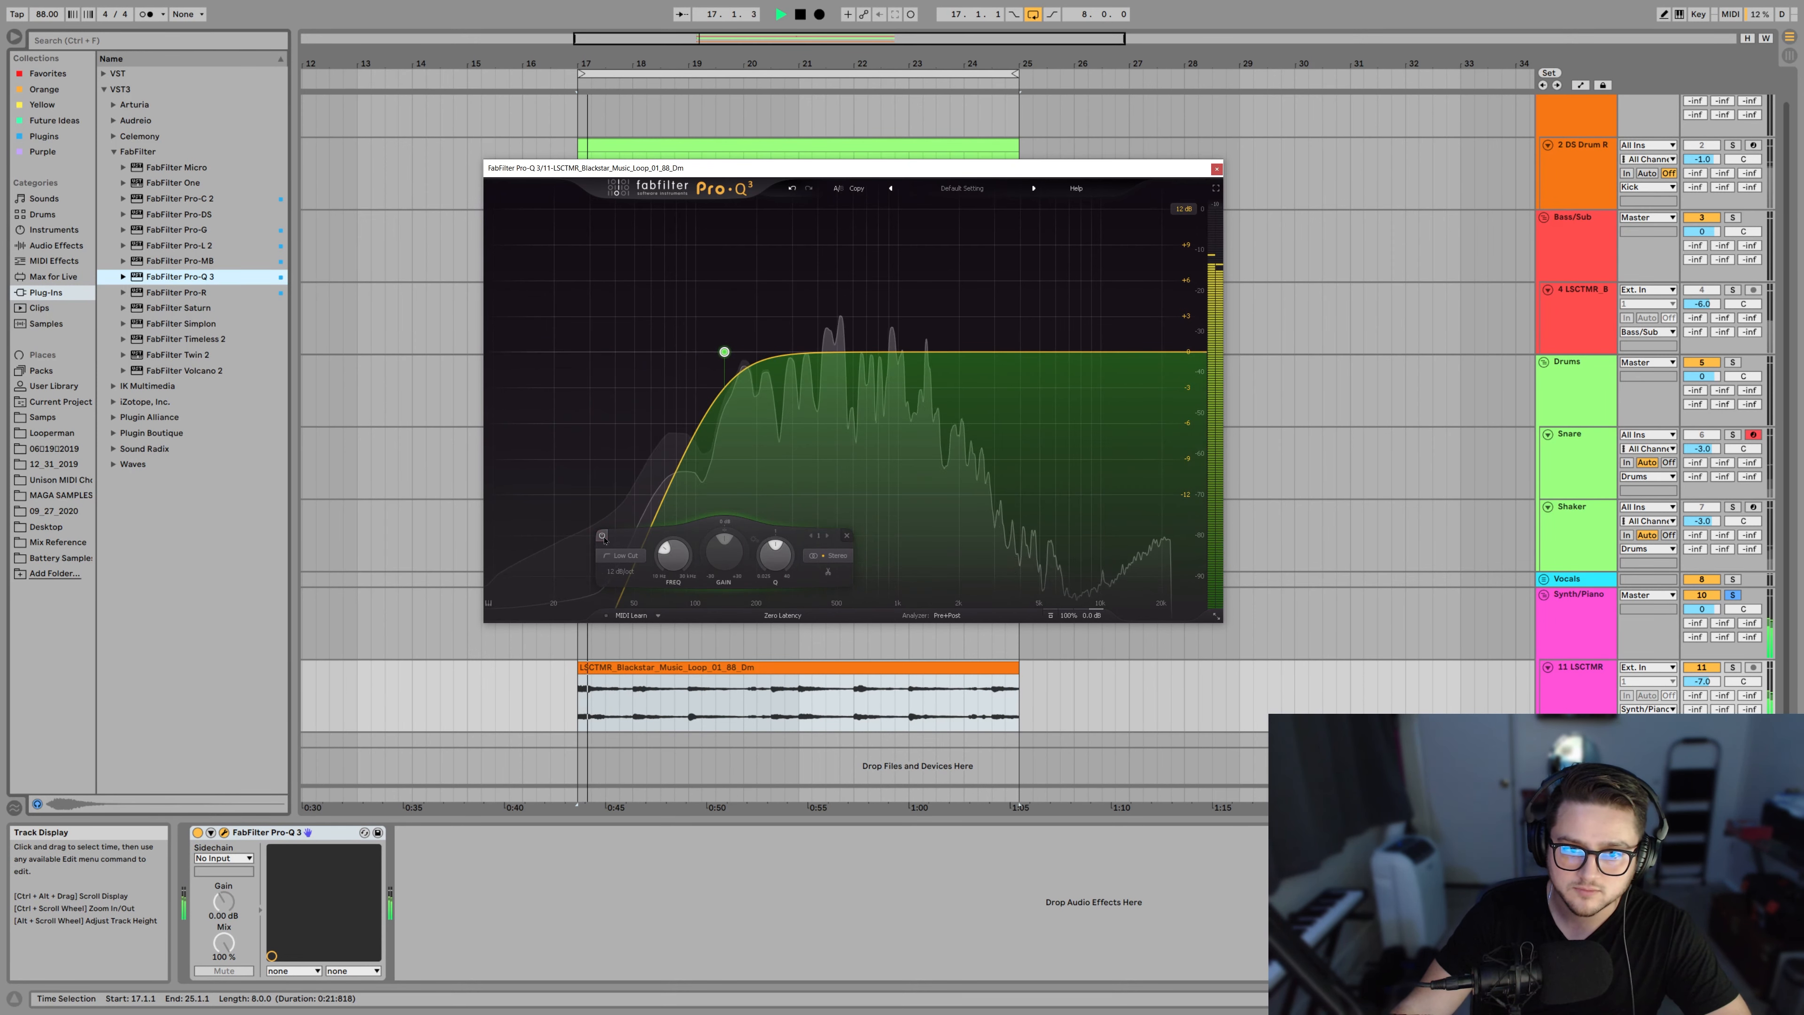
pyautogui.press('space')
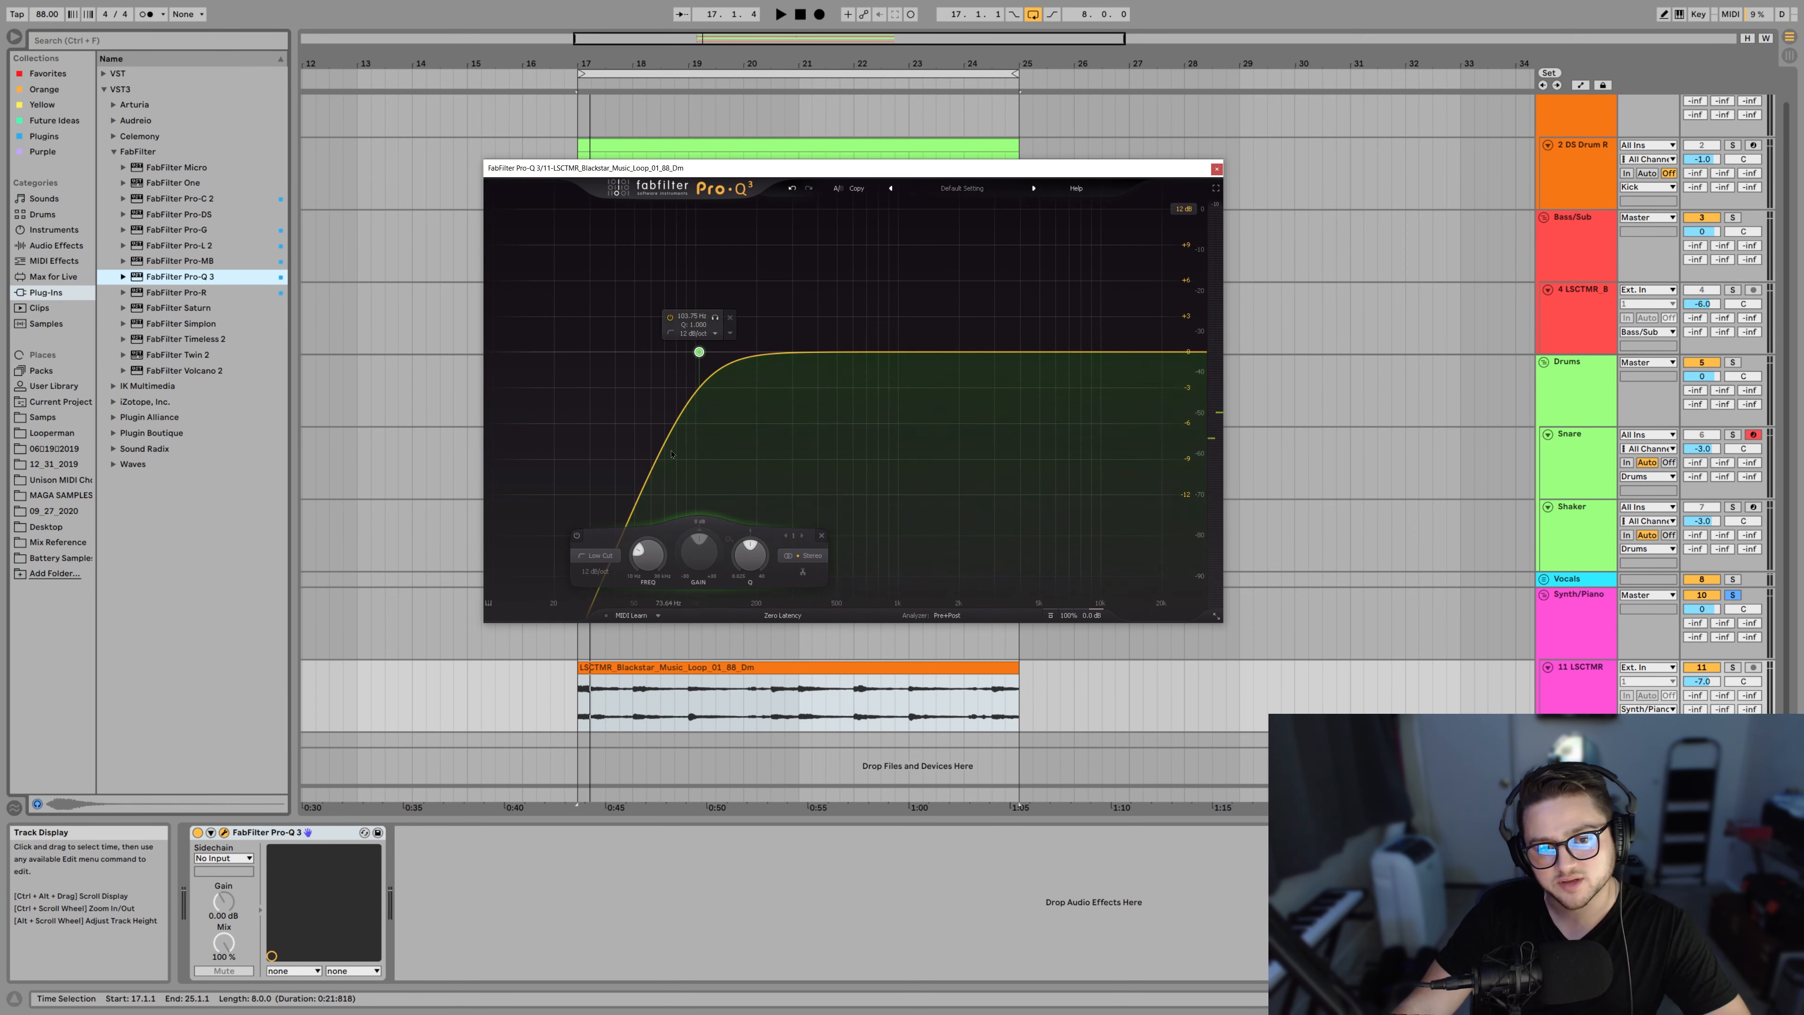
# Compare the loop with the low cut band bypassed and enabled during playback, leaving the band enabled
pyautogui.press('space')
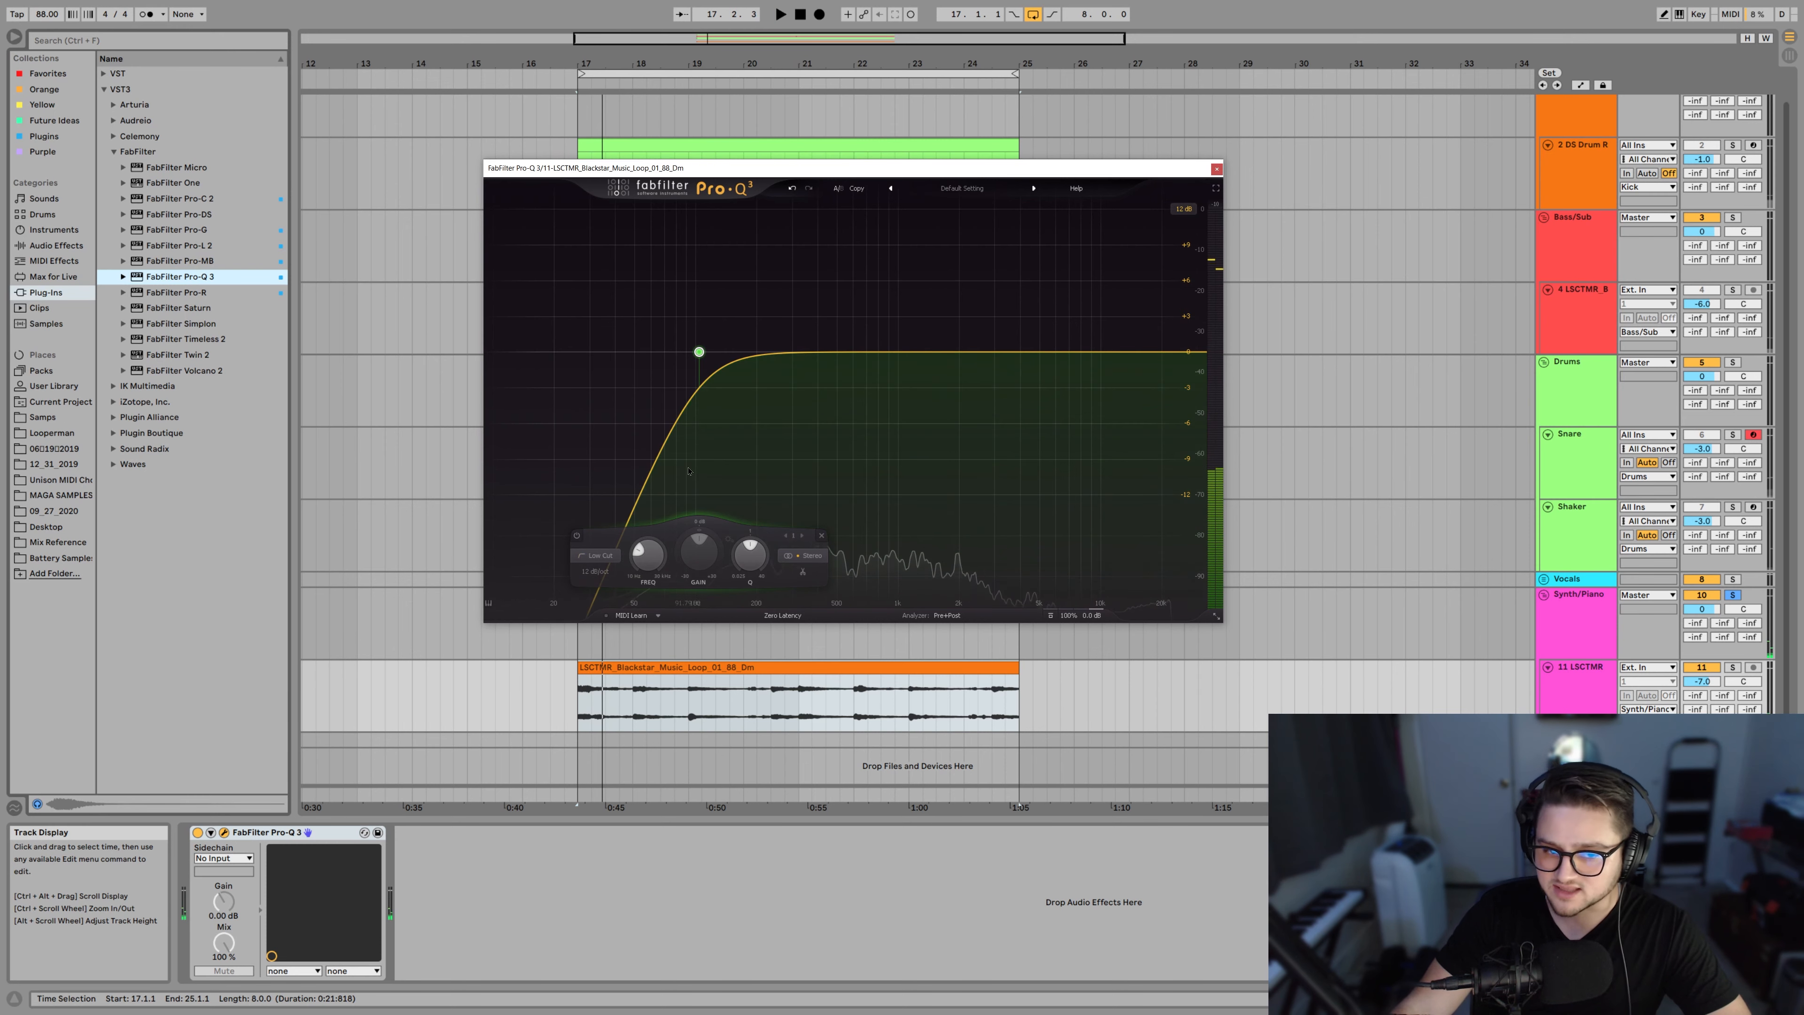
pyautogui.click(577, 536)
pyautogui.press('space')
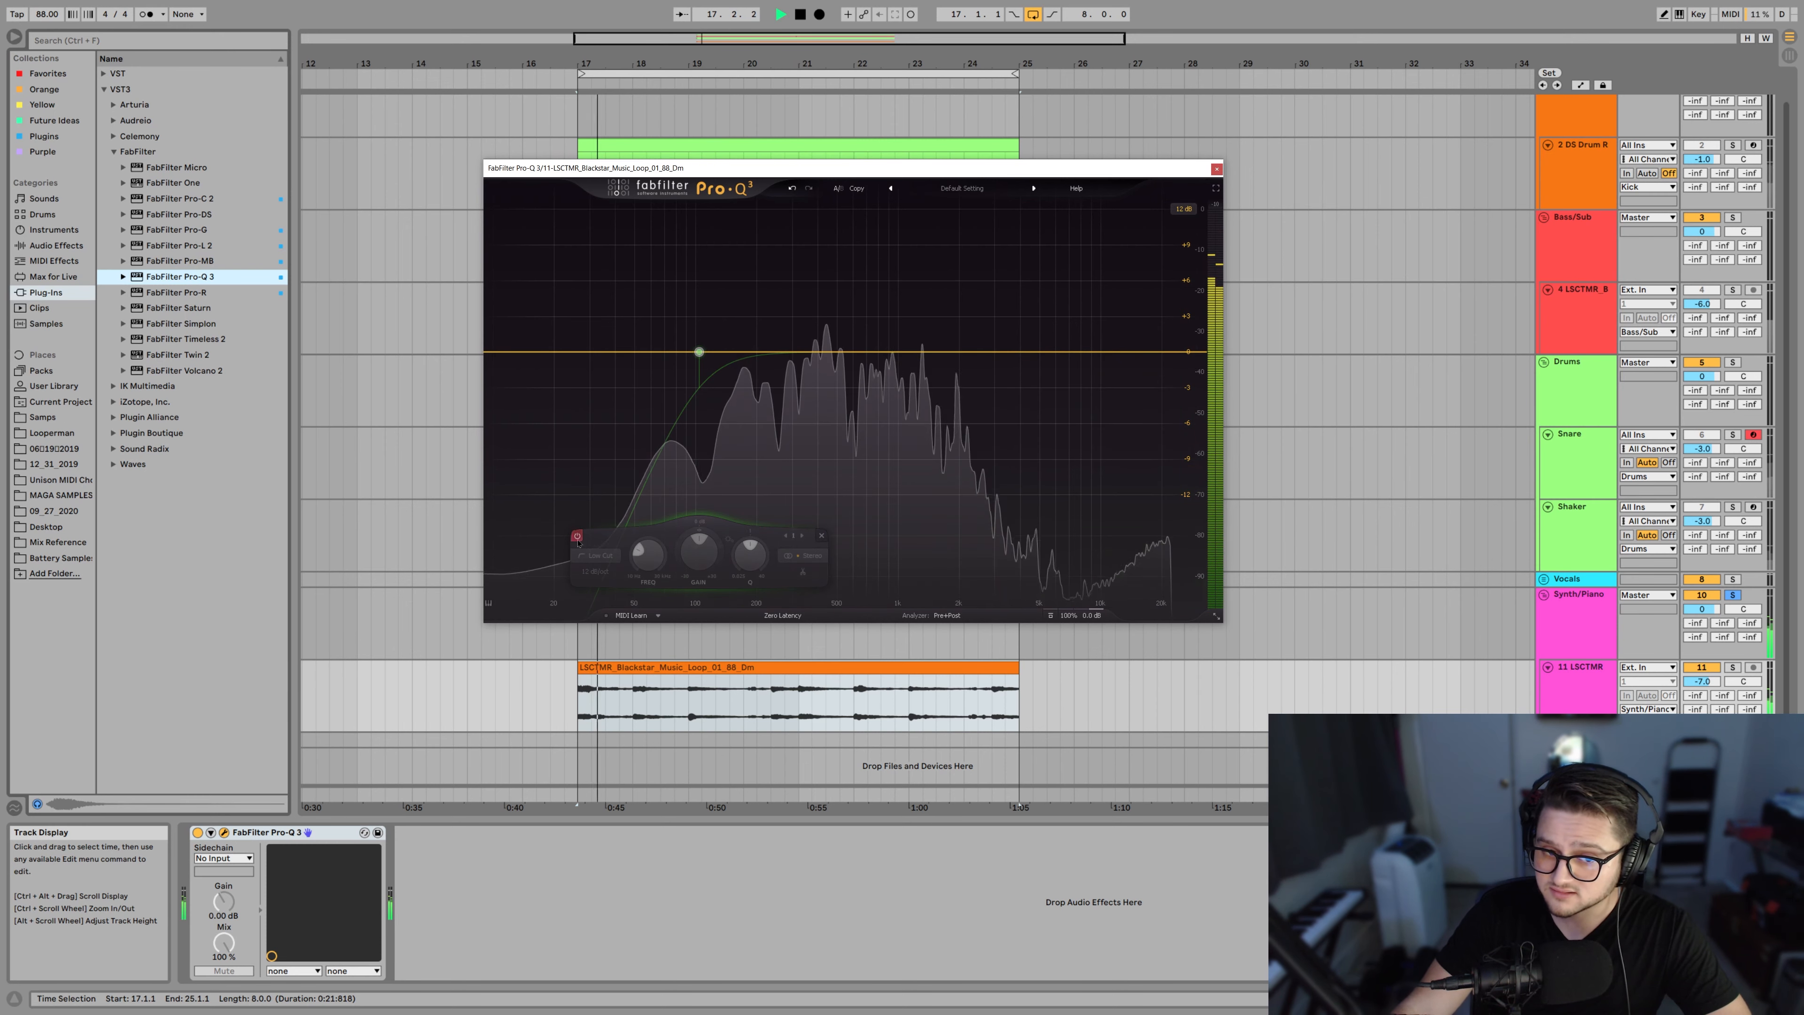
pyautogui.click(577, 537)
pyautogui.press('space')
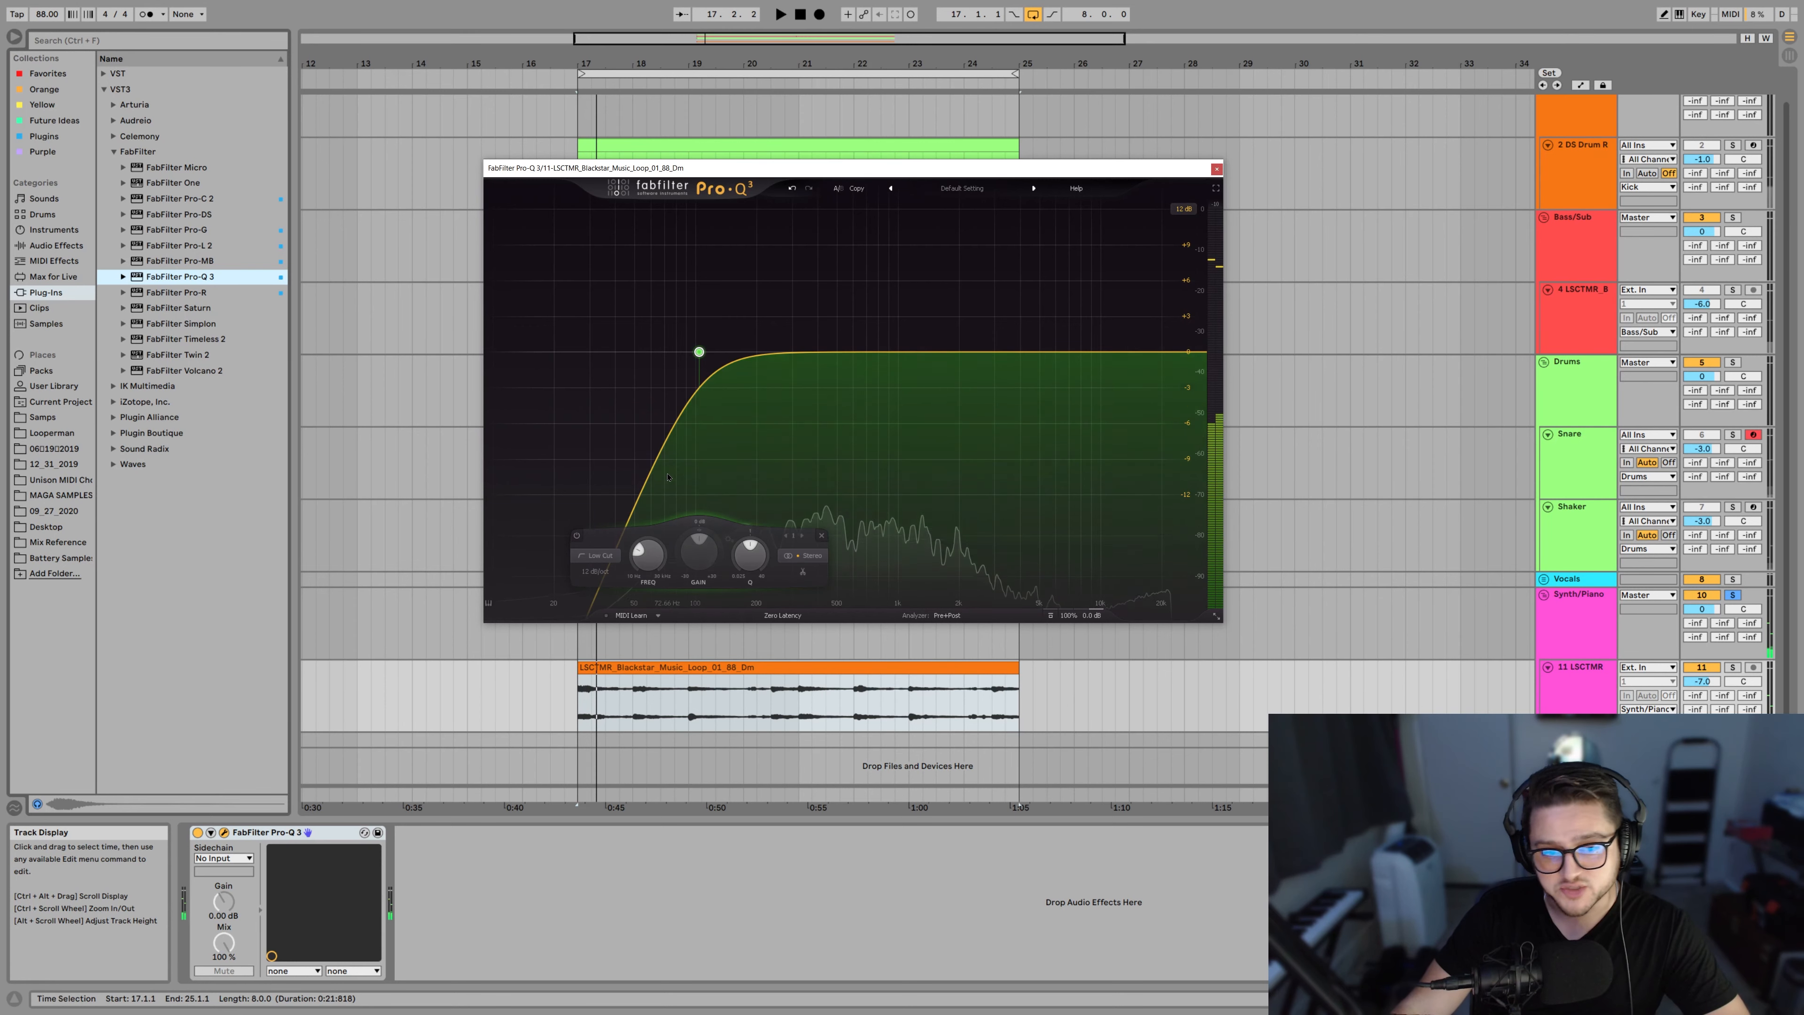
pyautogui.press('space')
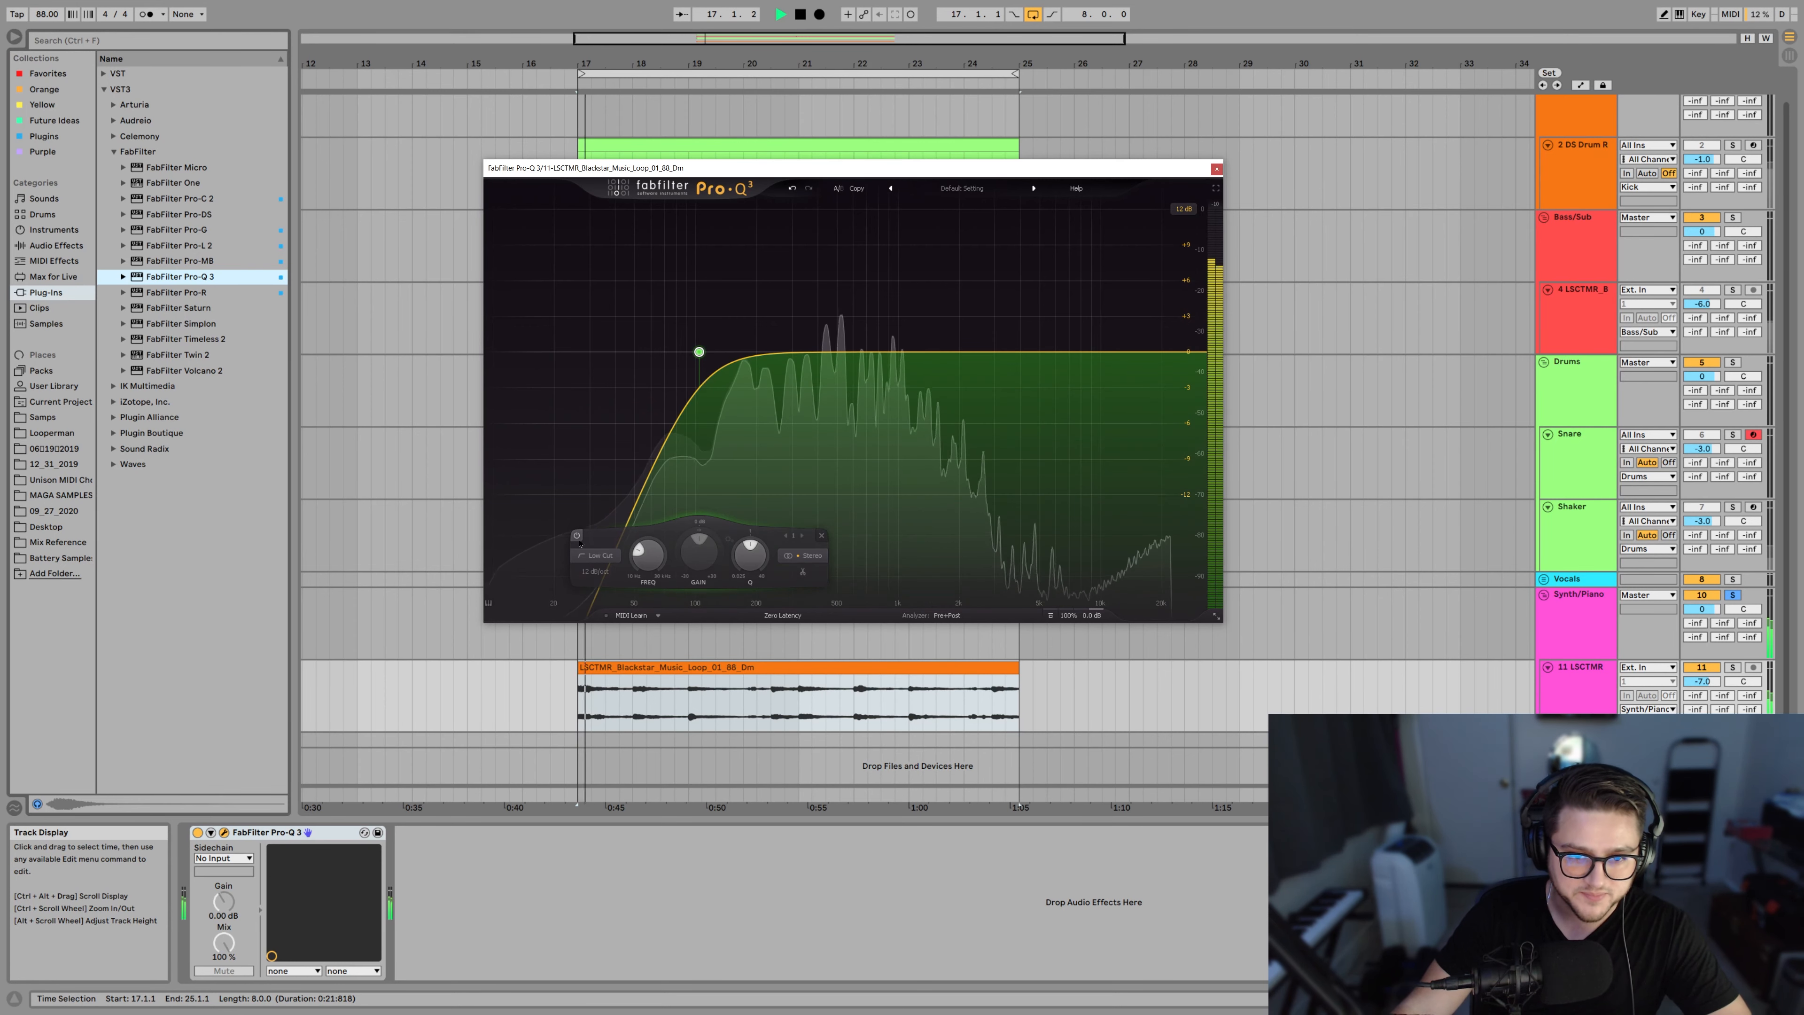
pyautogui.press('space')
pyautogui.click(577, 537)
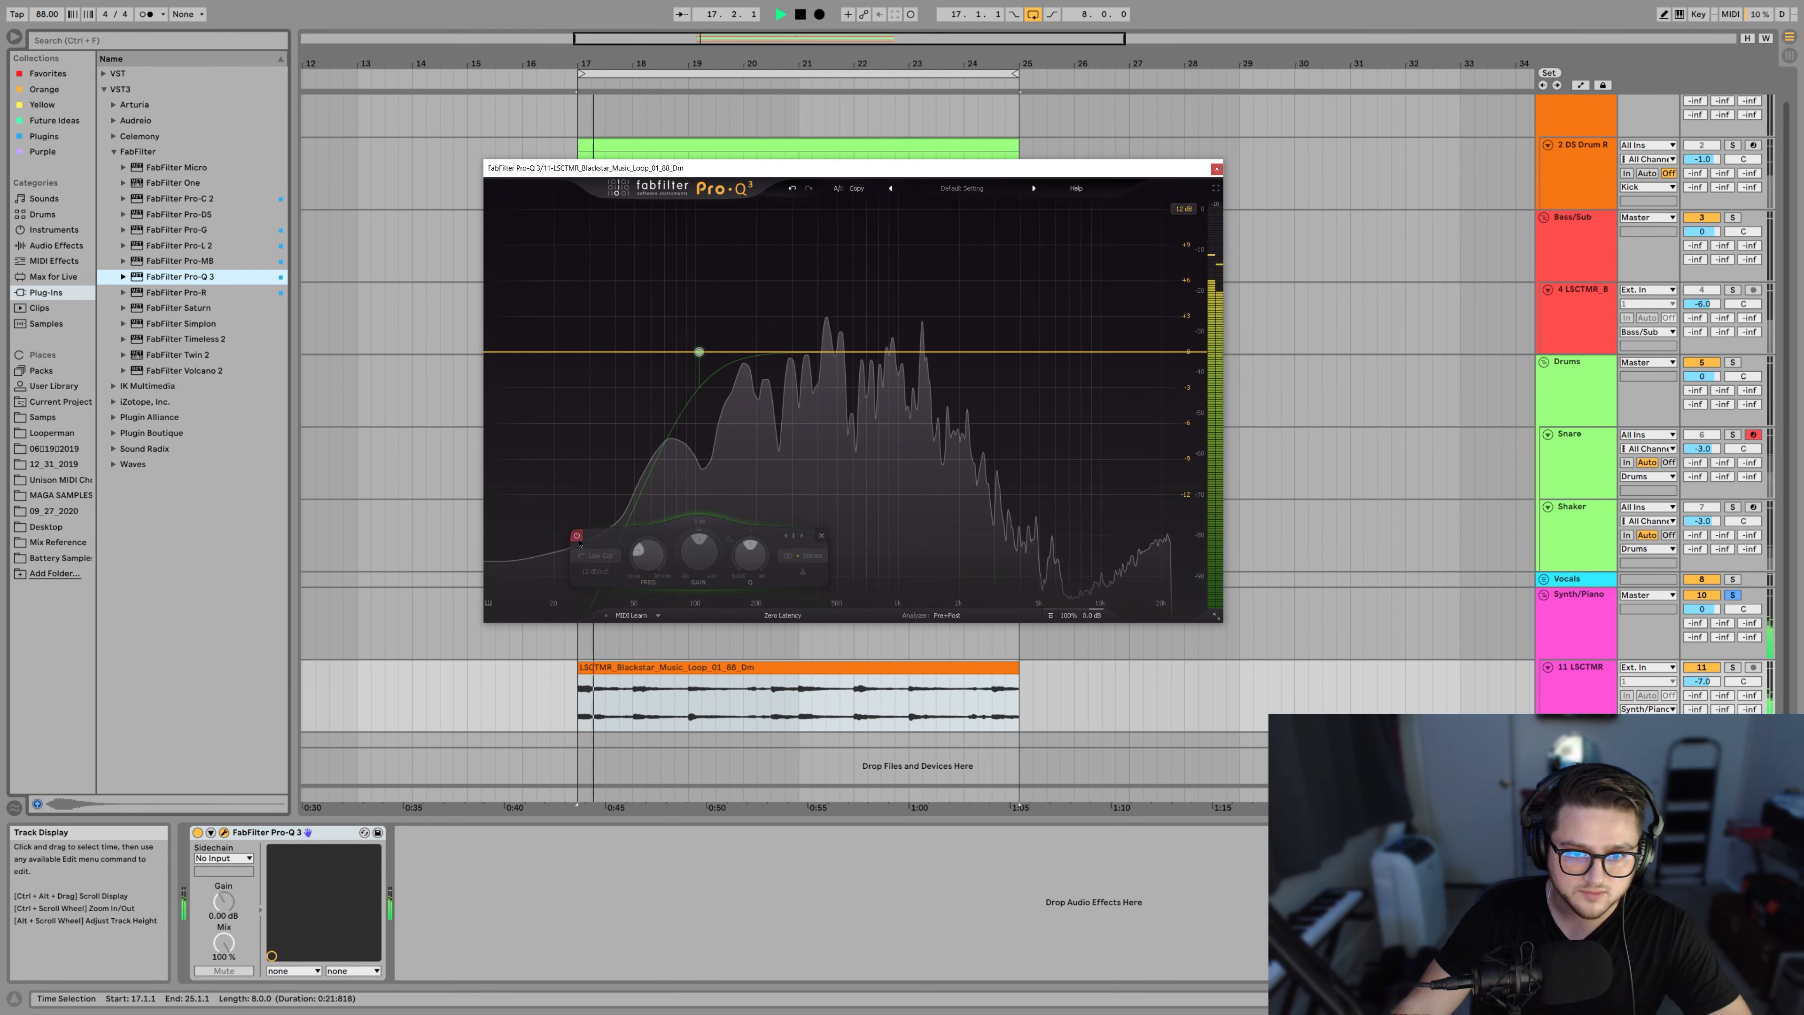
pyautogui.click(577, 536)
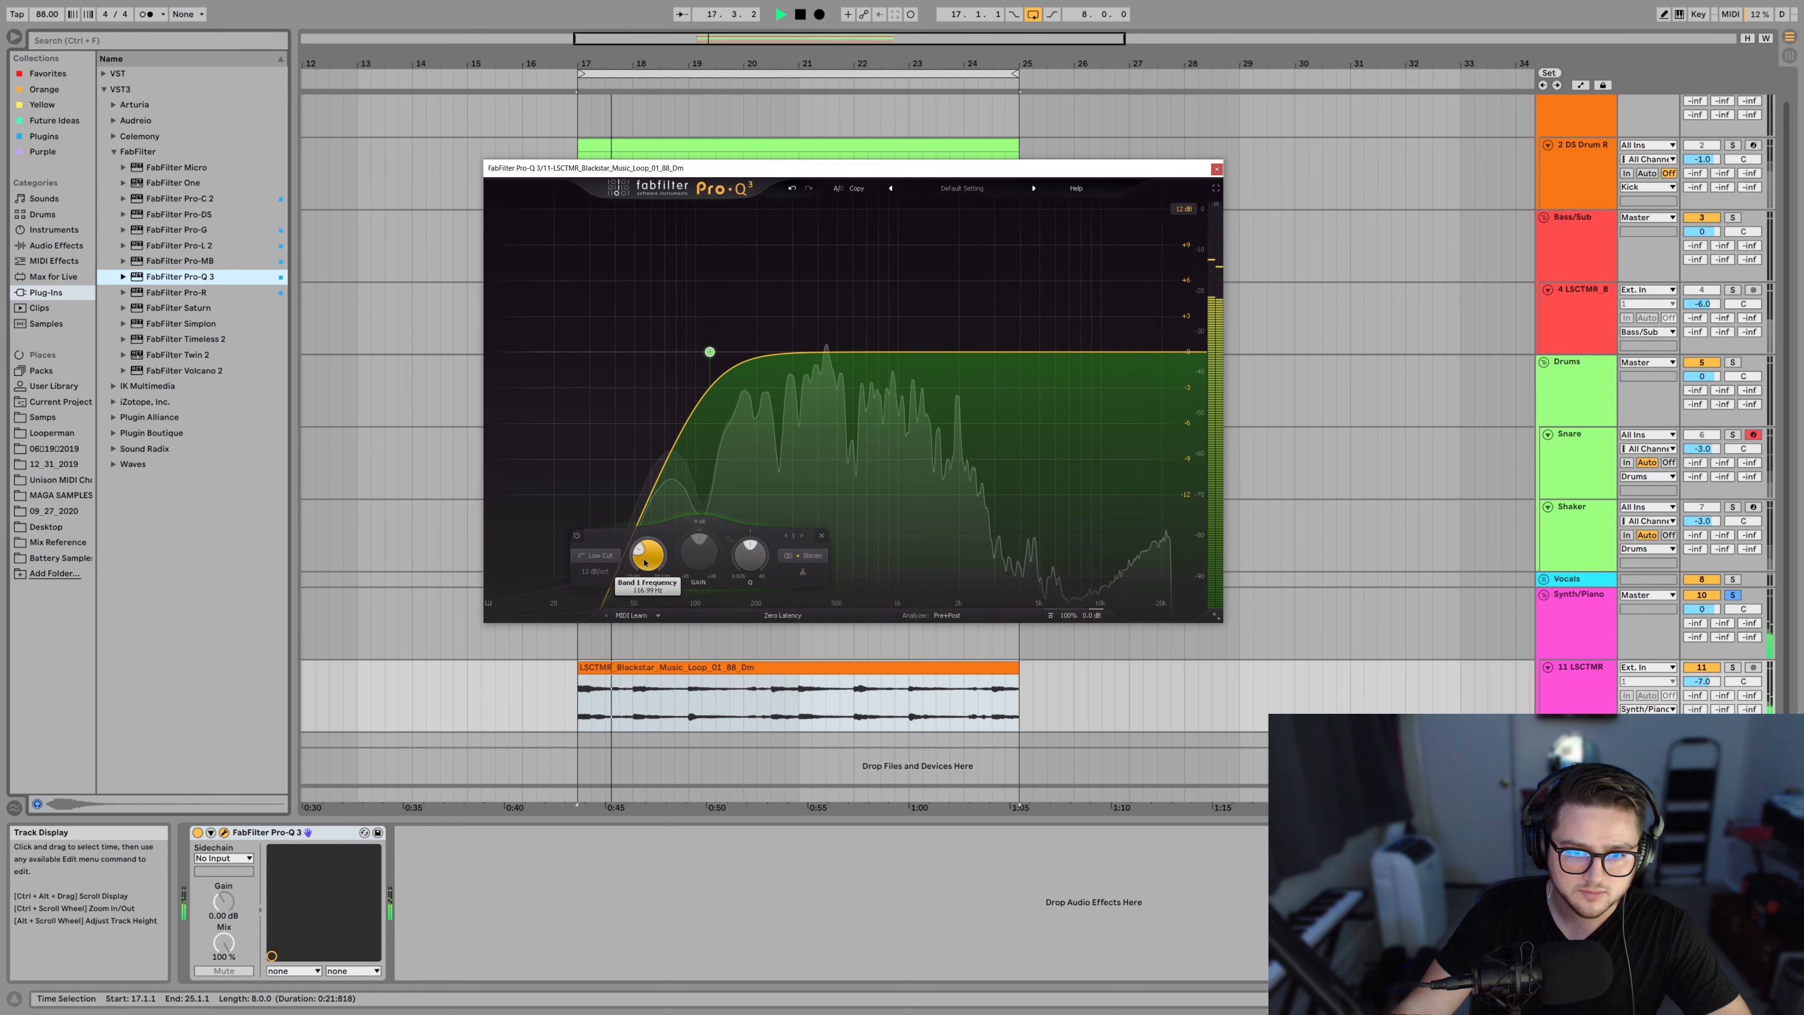
pyautogui.press('space')
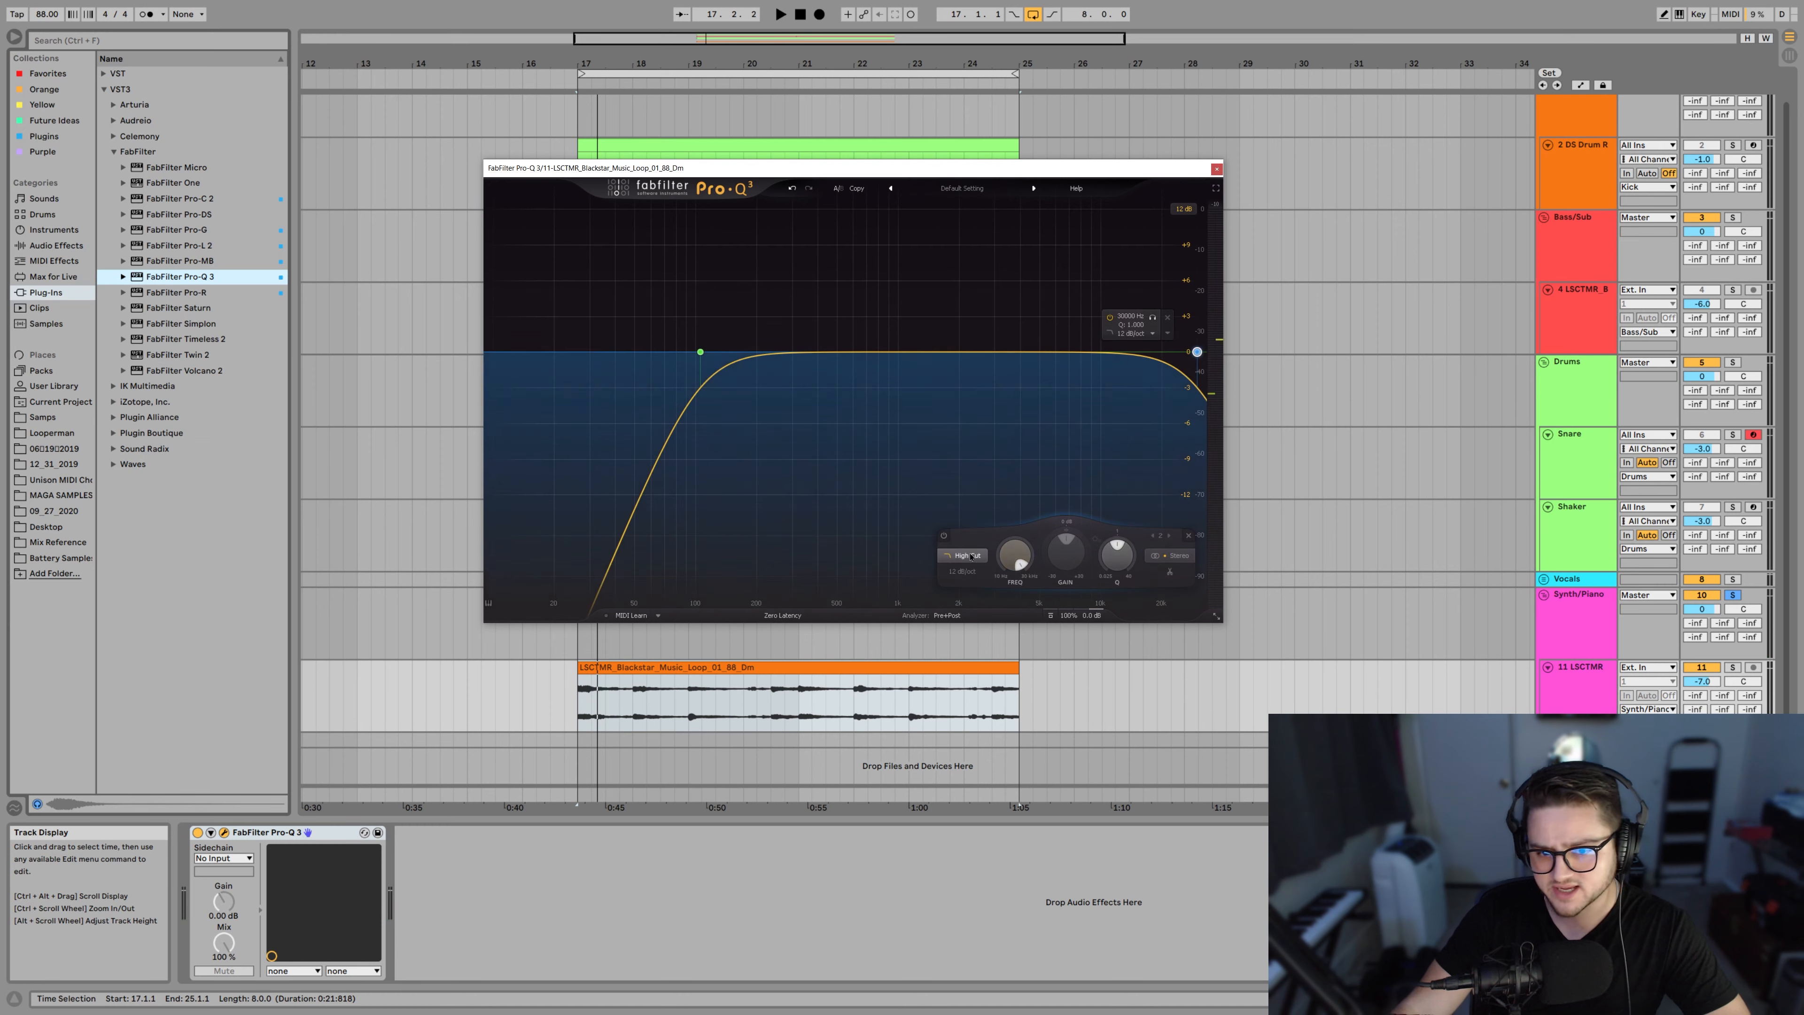
# Give the high cut band a Brickwall slope and sweep it down to about 3.9 kHz while soloing the removed highs
pyautogui.click(985, 705)
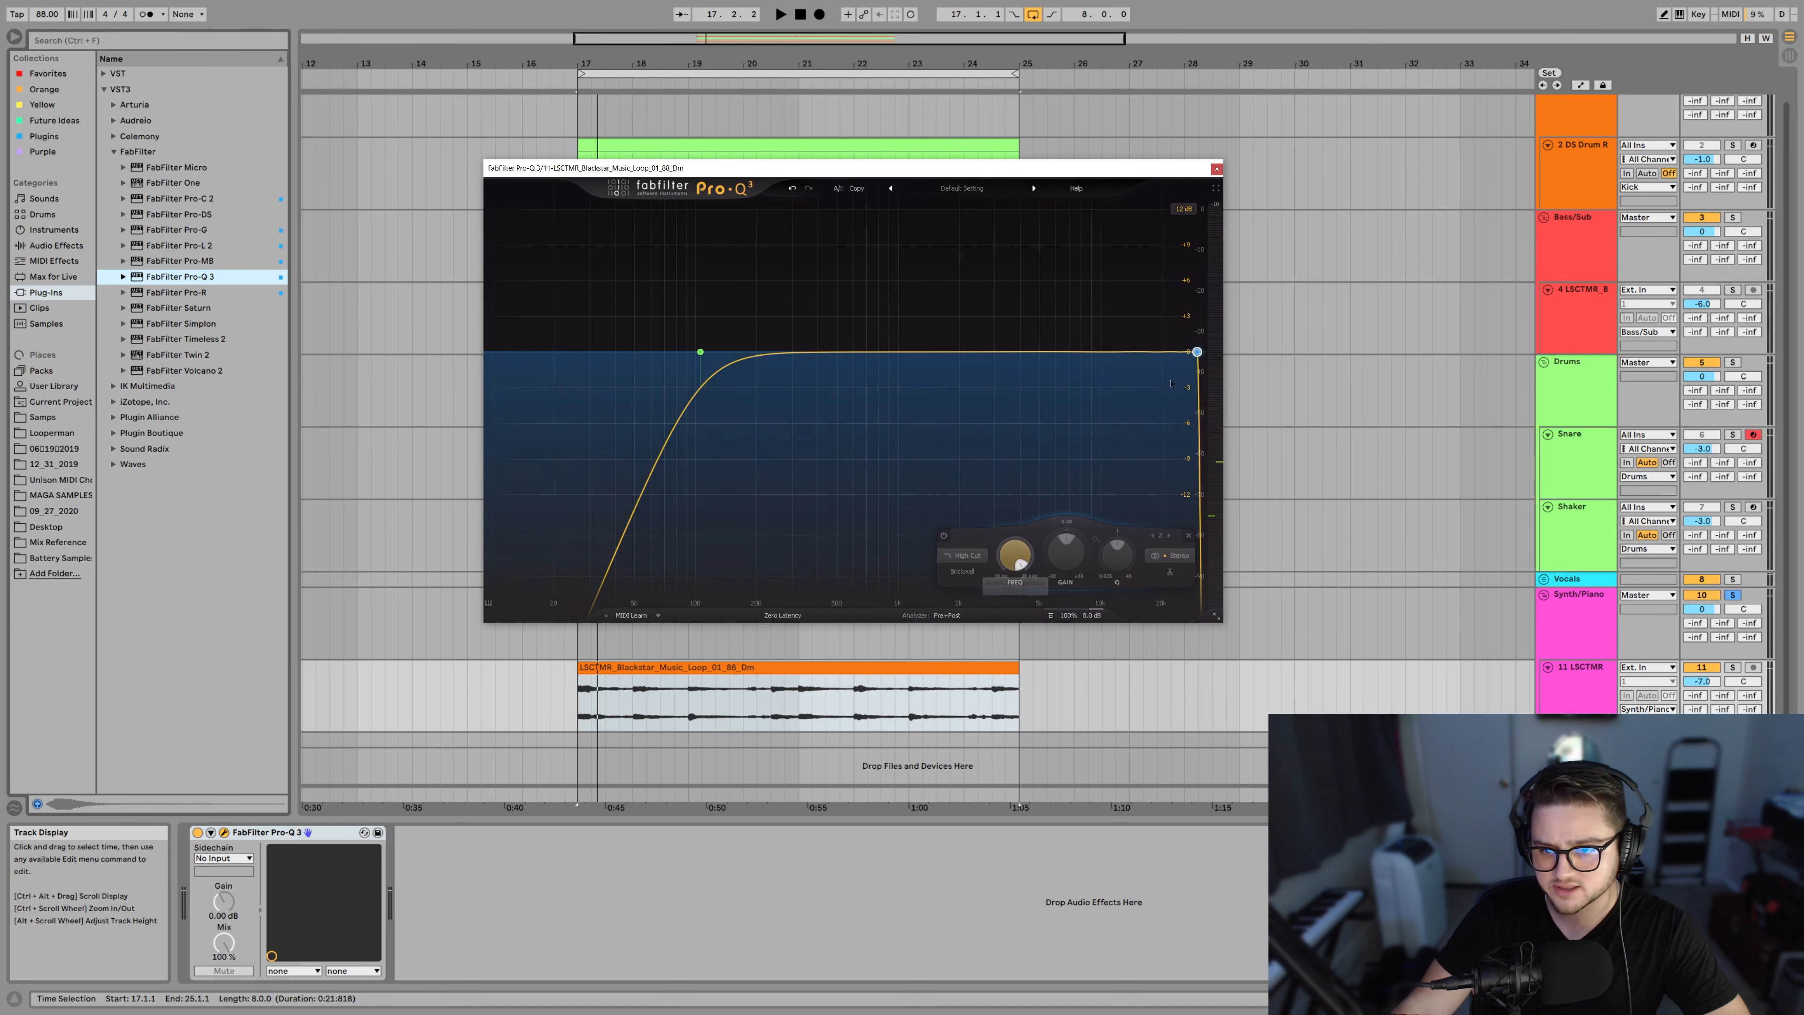
pyautogui.moveTo(1153, 319); pyautogui.dragTo(1001, 444)
pyautogui.press('space')
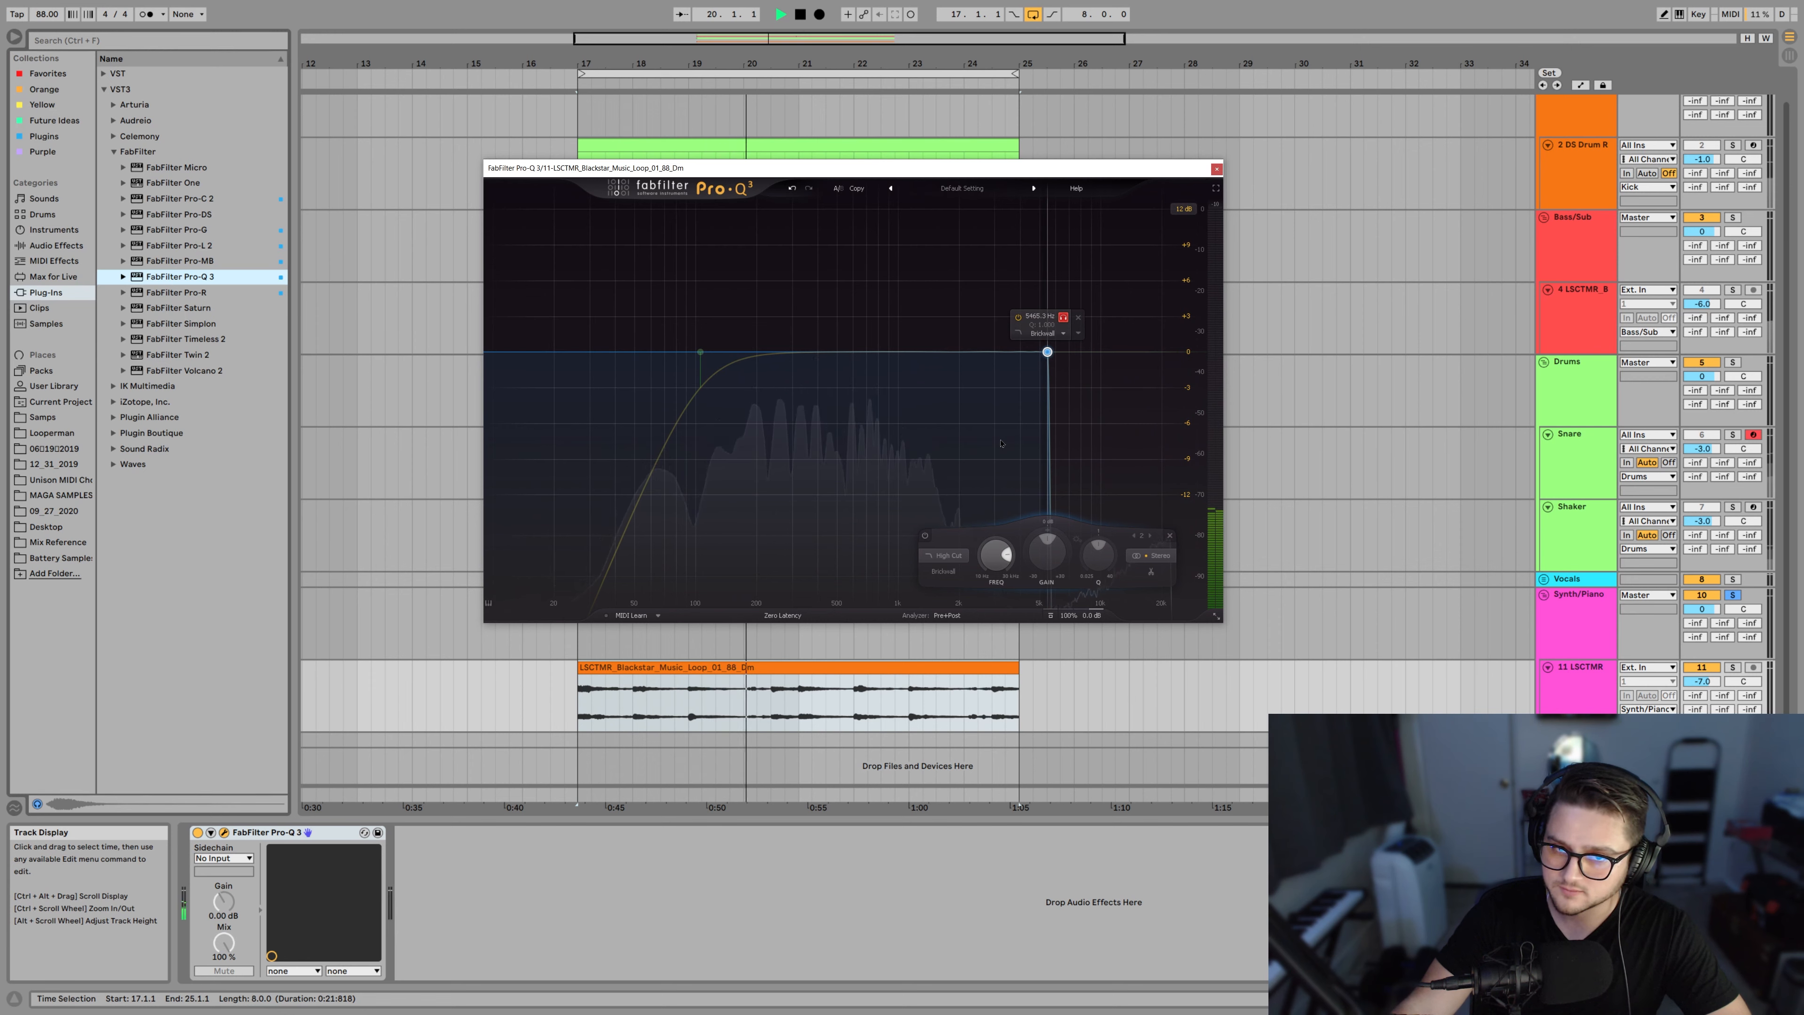
pyautogui.moveTo(1000, 444)
pyautogui.mouseDown()
pyautogui.moveTo(946, 456)
pyautogui.moveTo(972, 461)
pyautogui.mouseUp()
pyautogui.press('space')
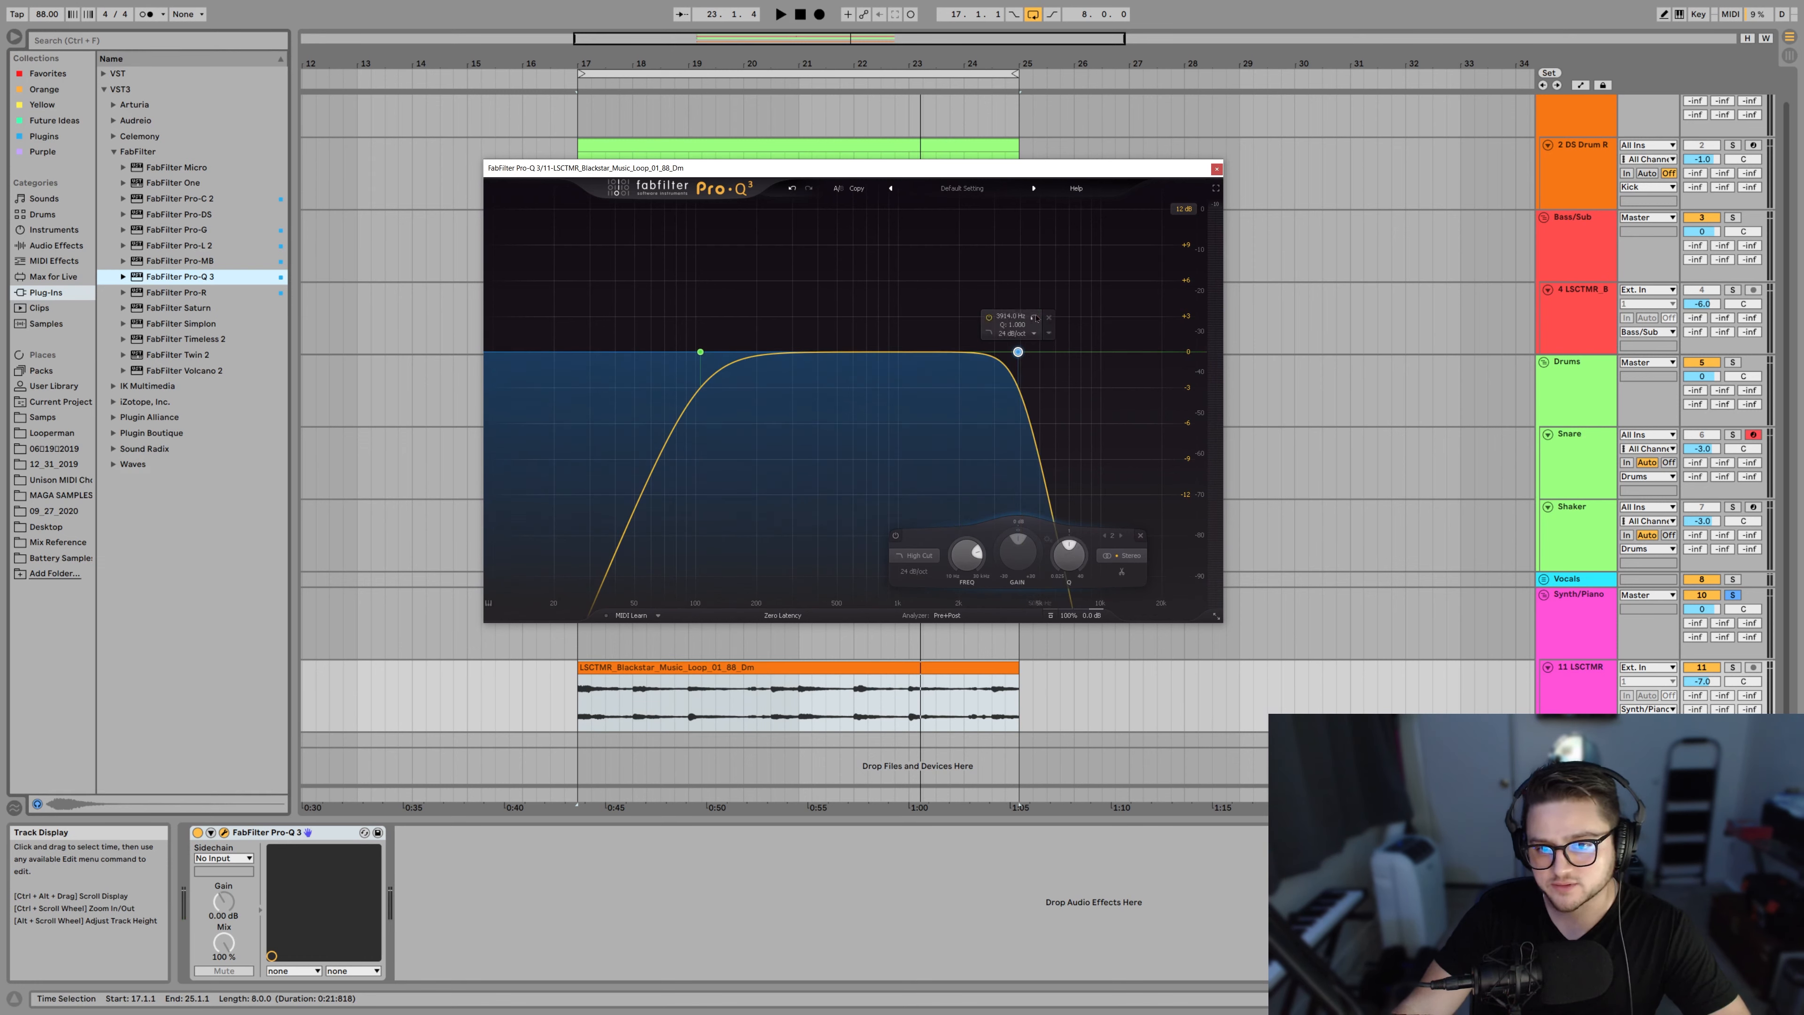
# Set the high cut's slope to 24 dB/oct and solo the frequencies it removes
pyautogui.click(914, 572)
pyautogui.click(923, 623)
pyautogui.click(1036, 319)
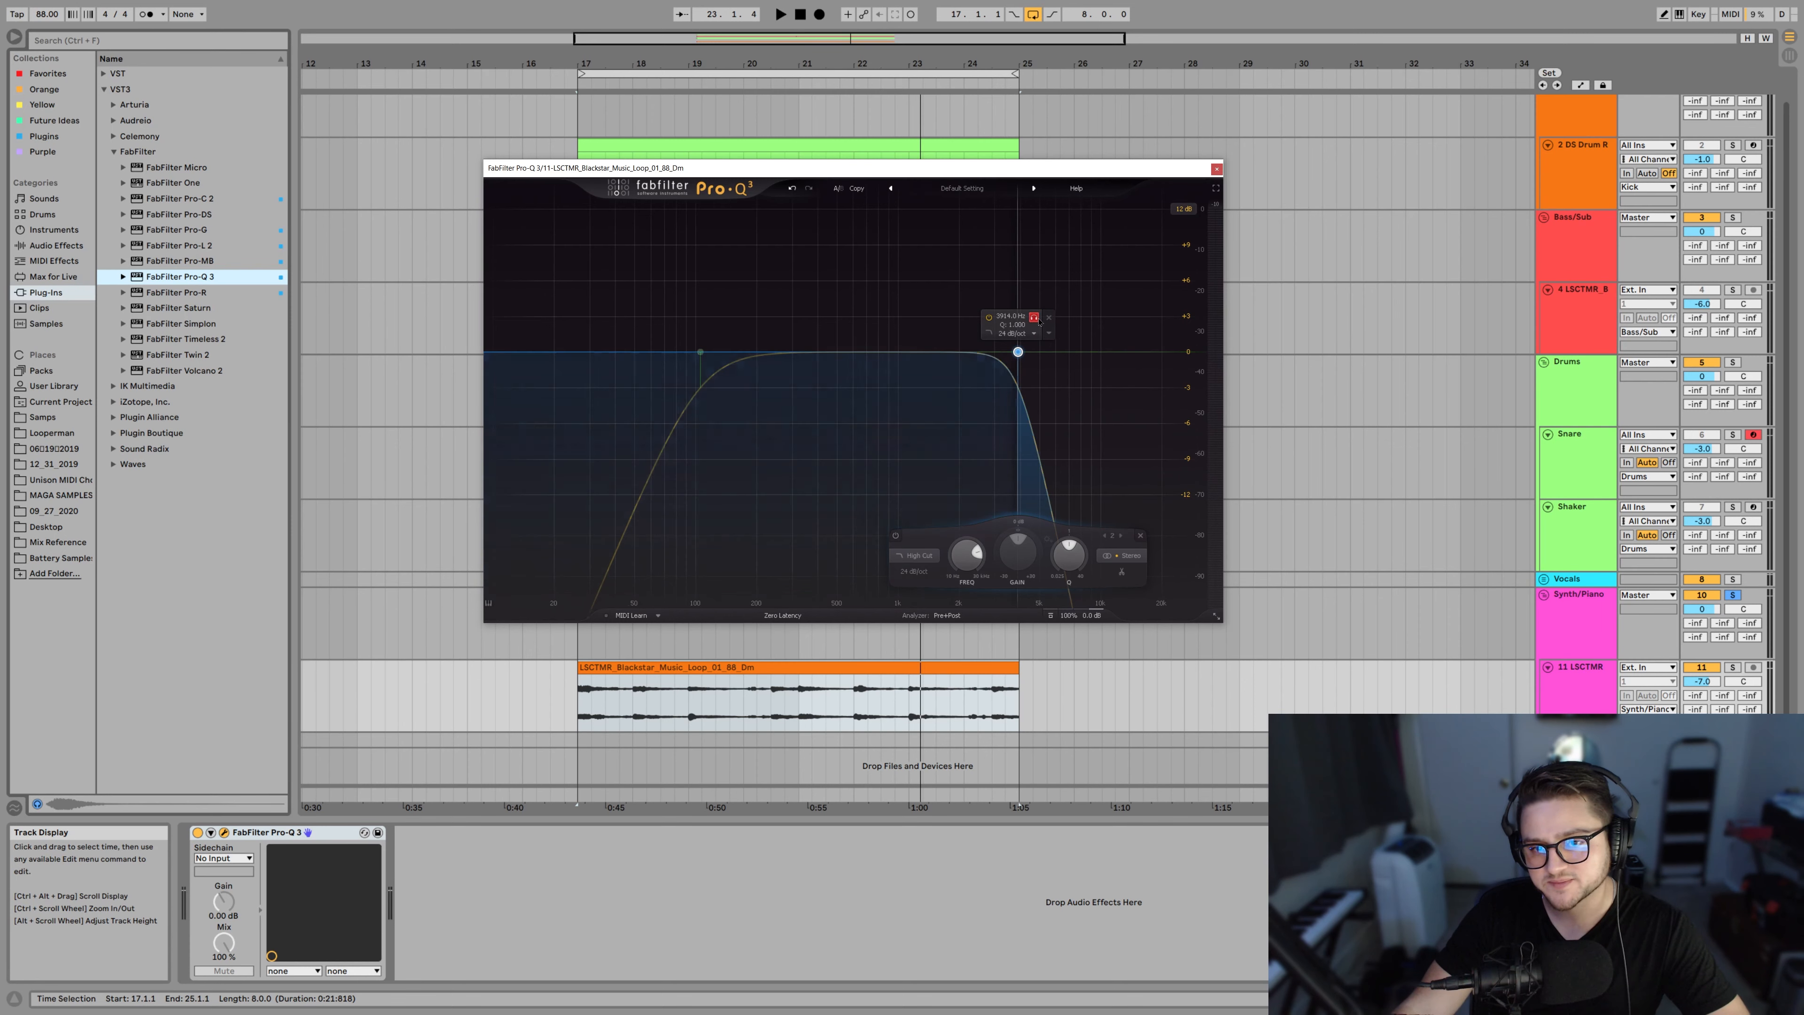
# Fine-tune the high cut band's frequency to about 3.8 kHz while listening to the loop
pyautogui.press('space')
pyautogui.moveTo(1043, 323); pyautogui.dragTo(1057, 364)
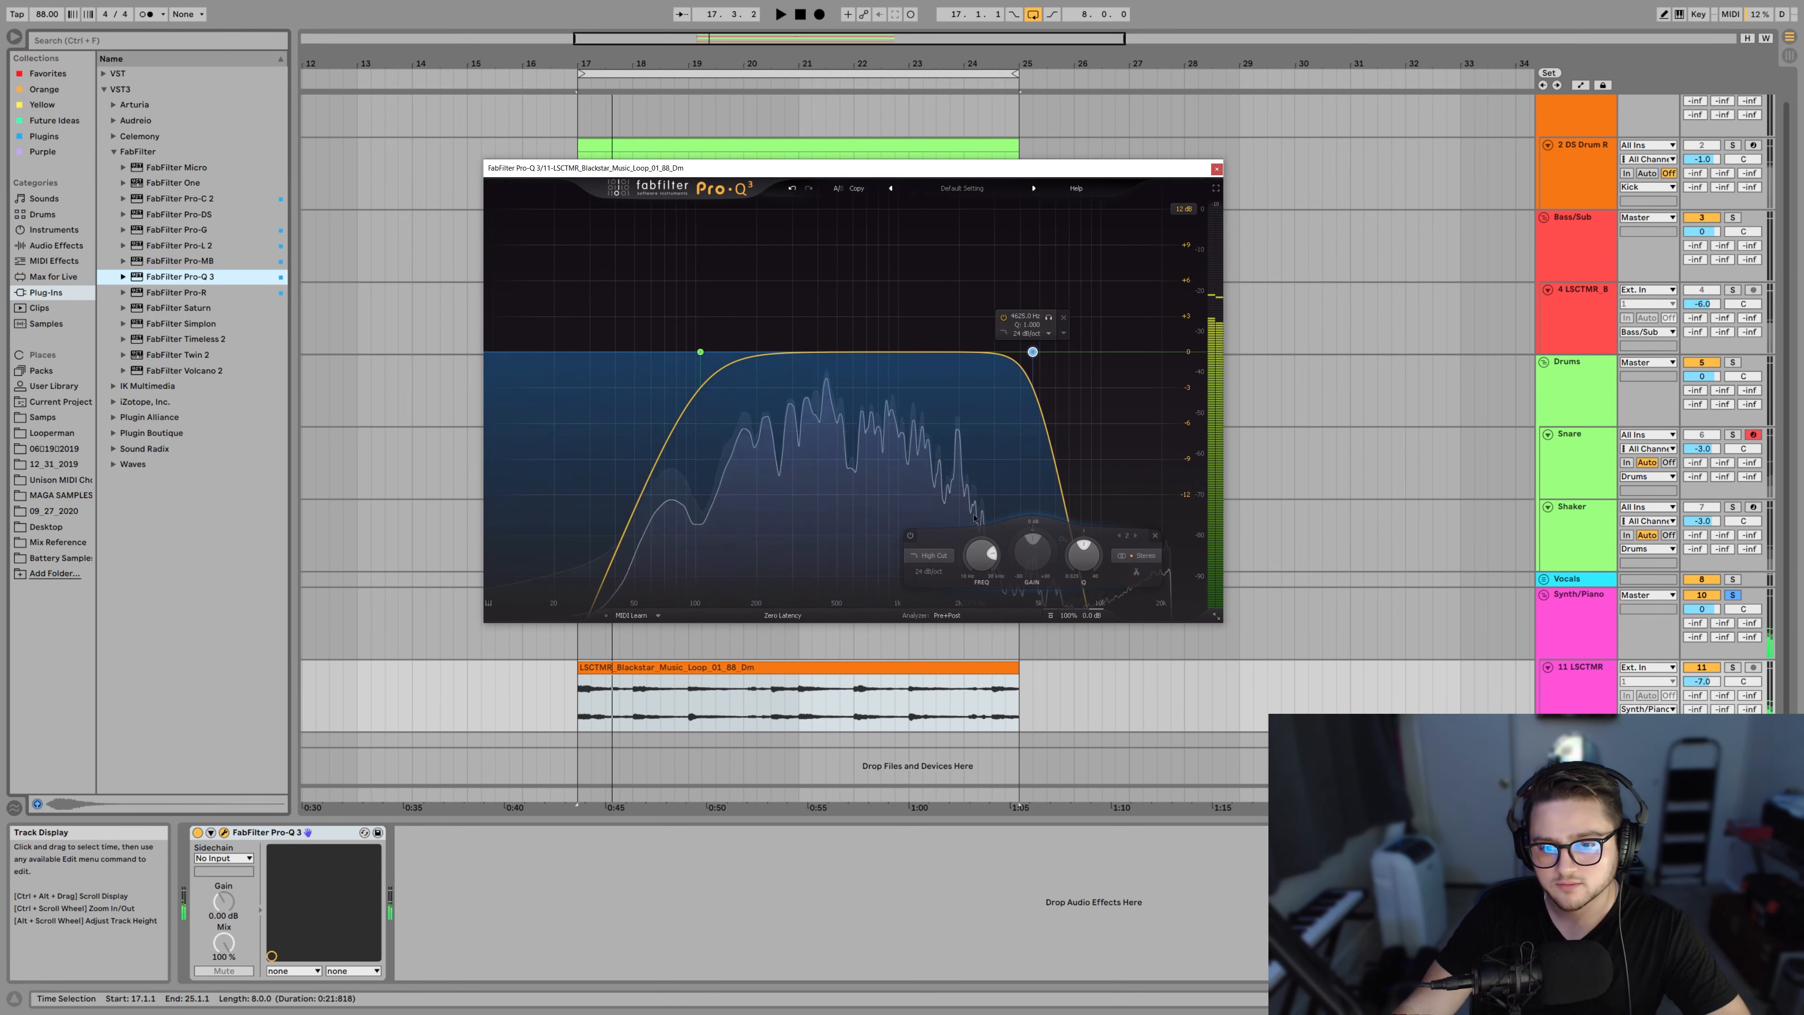
pyautogui.moveTo(980, 568); pyautogui.dragTo(986, 584)
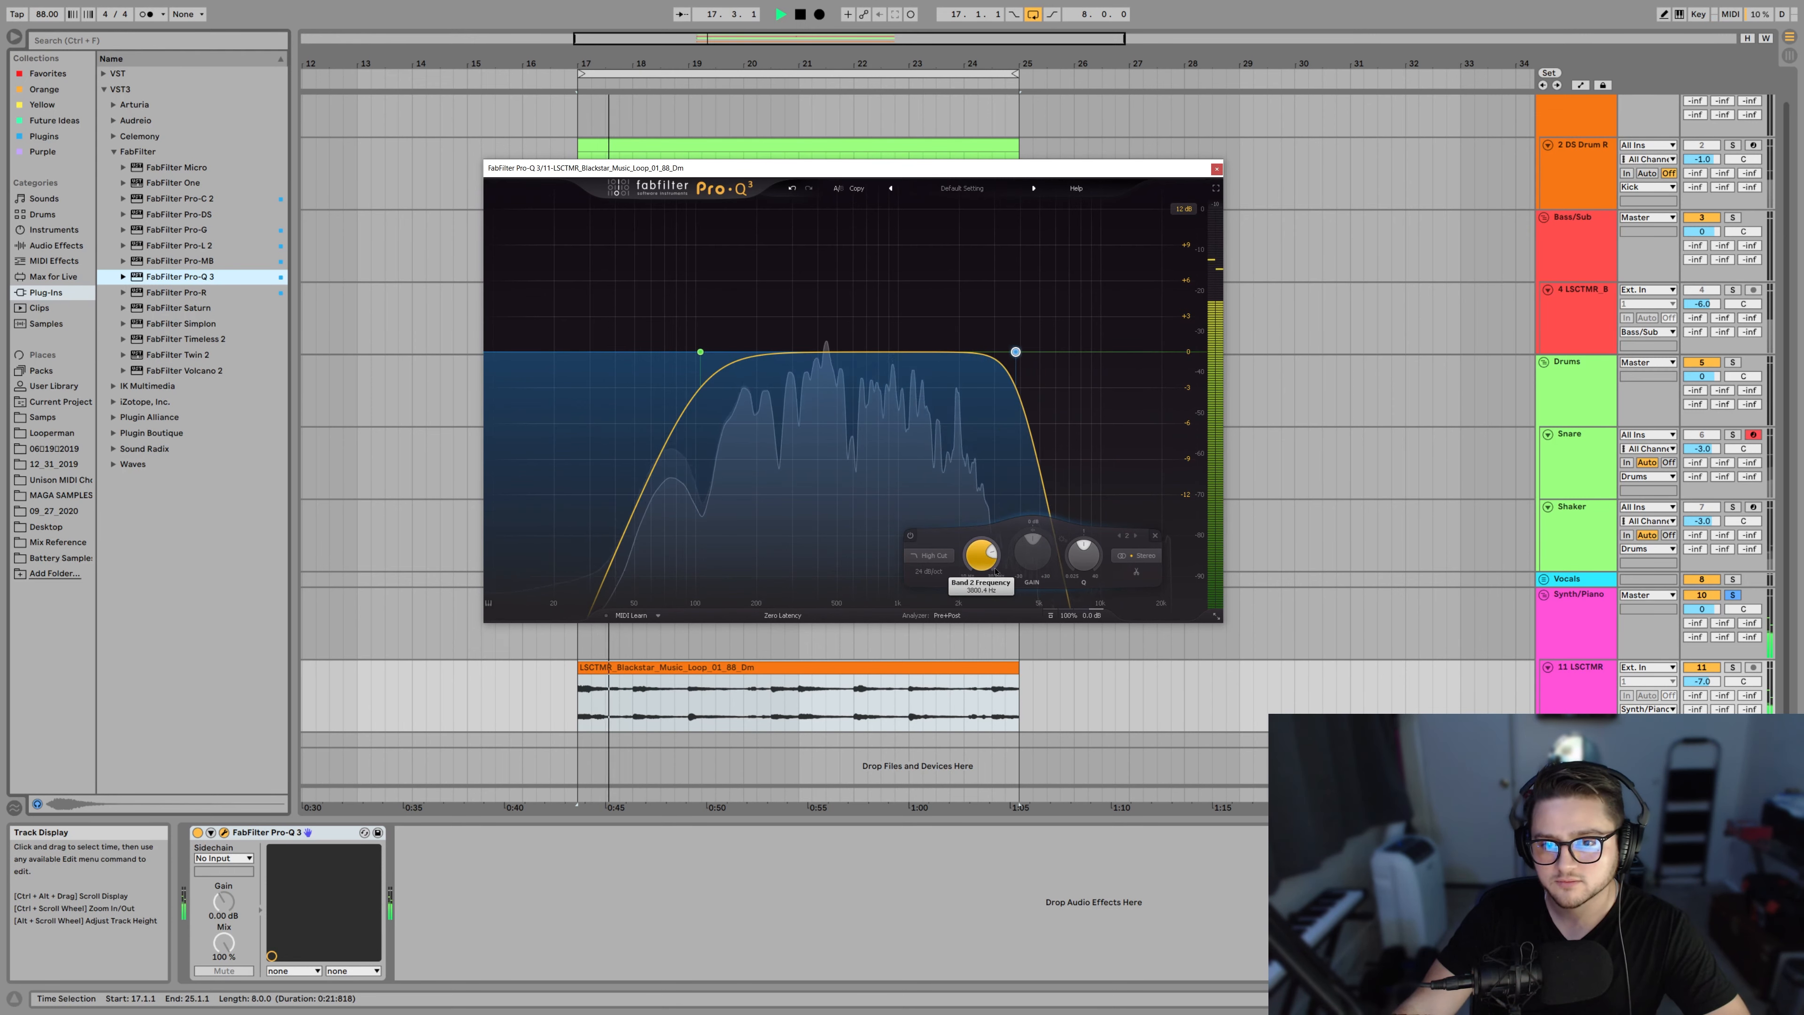
pyautogui.press('space')
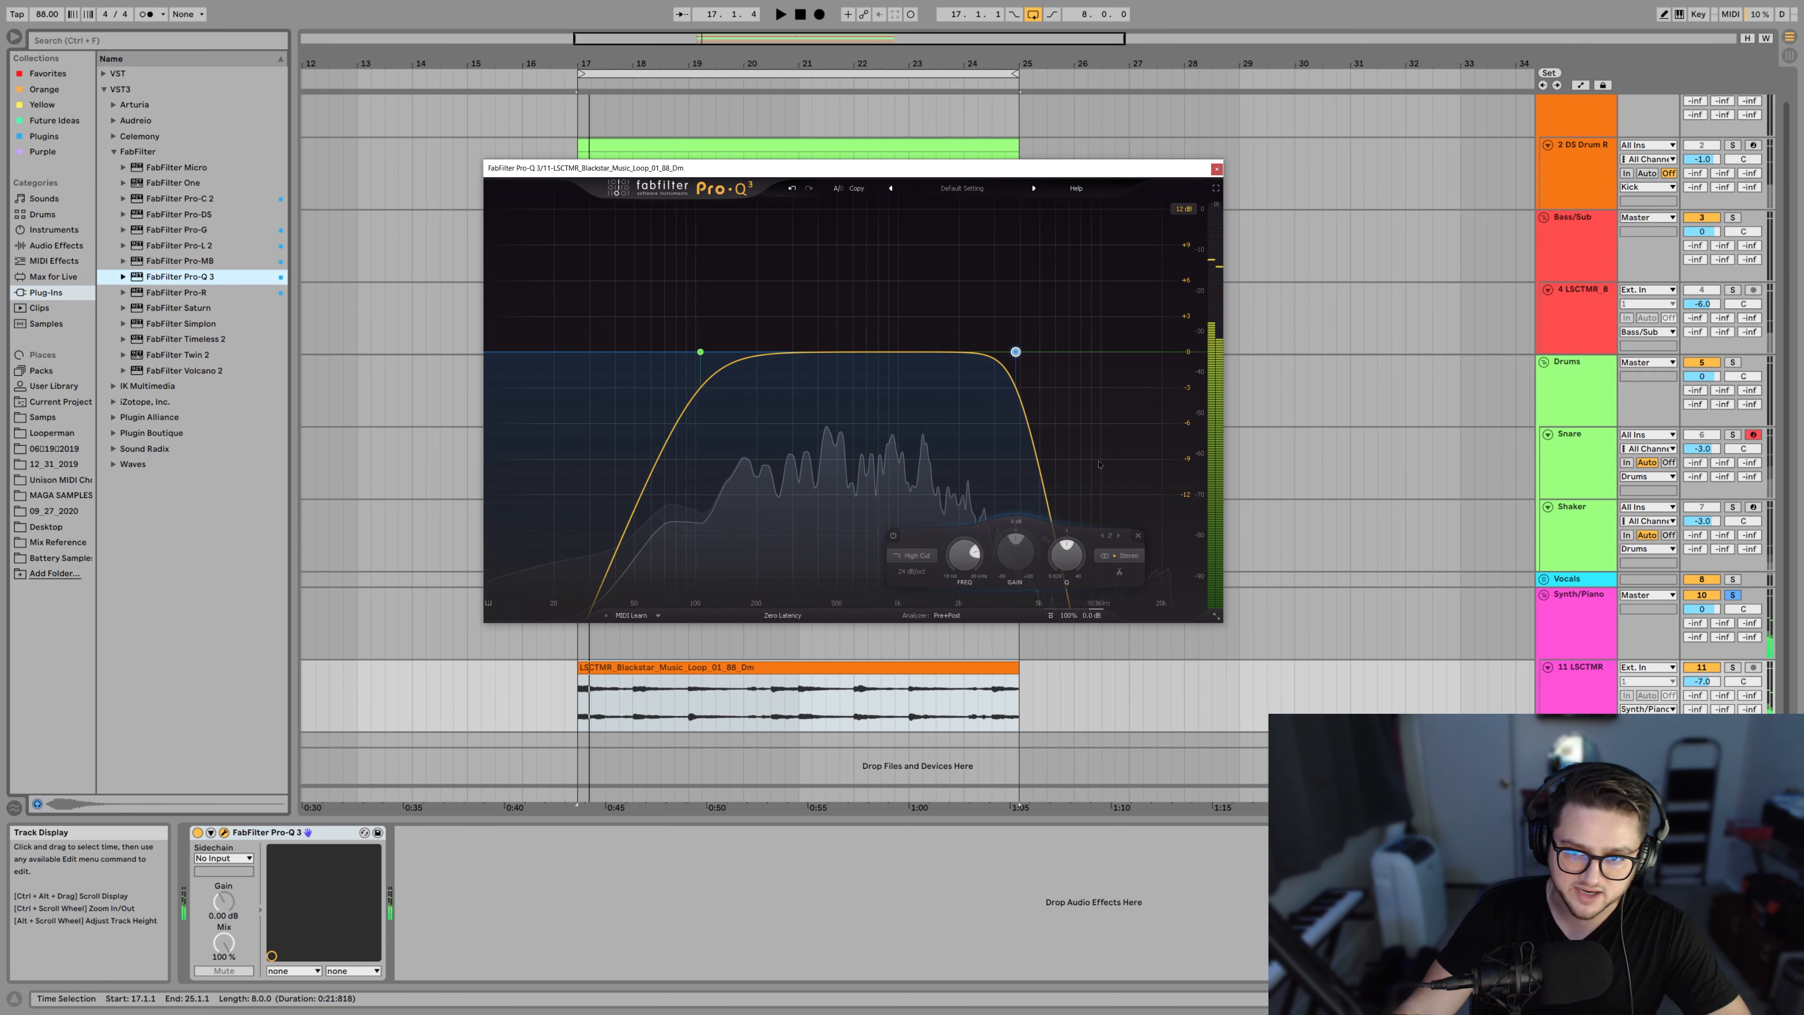
# Select the low cut and high cut bands together and compare the loop with both bypassed and enabled
pyautogui.moveTo(643, 246); pyautogui.dragTo(1058, 387)
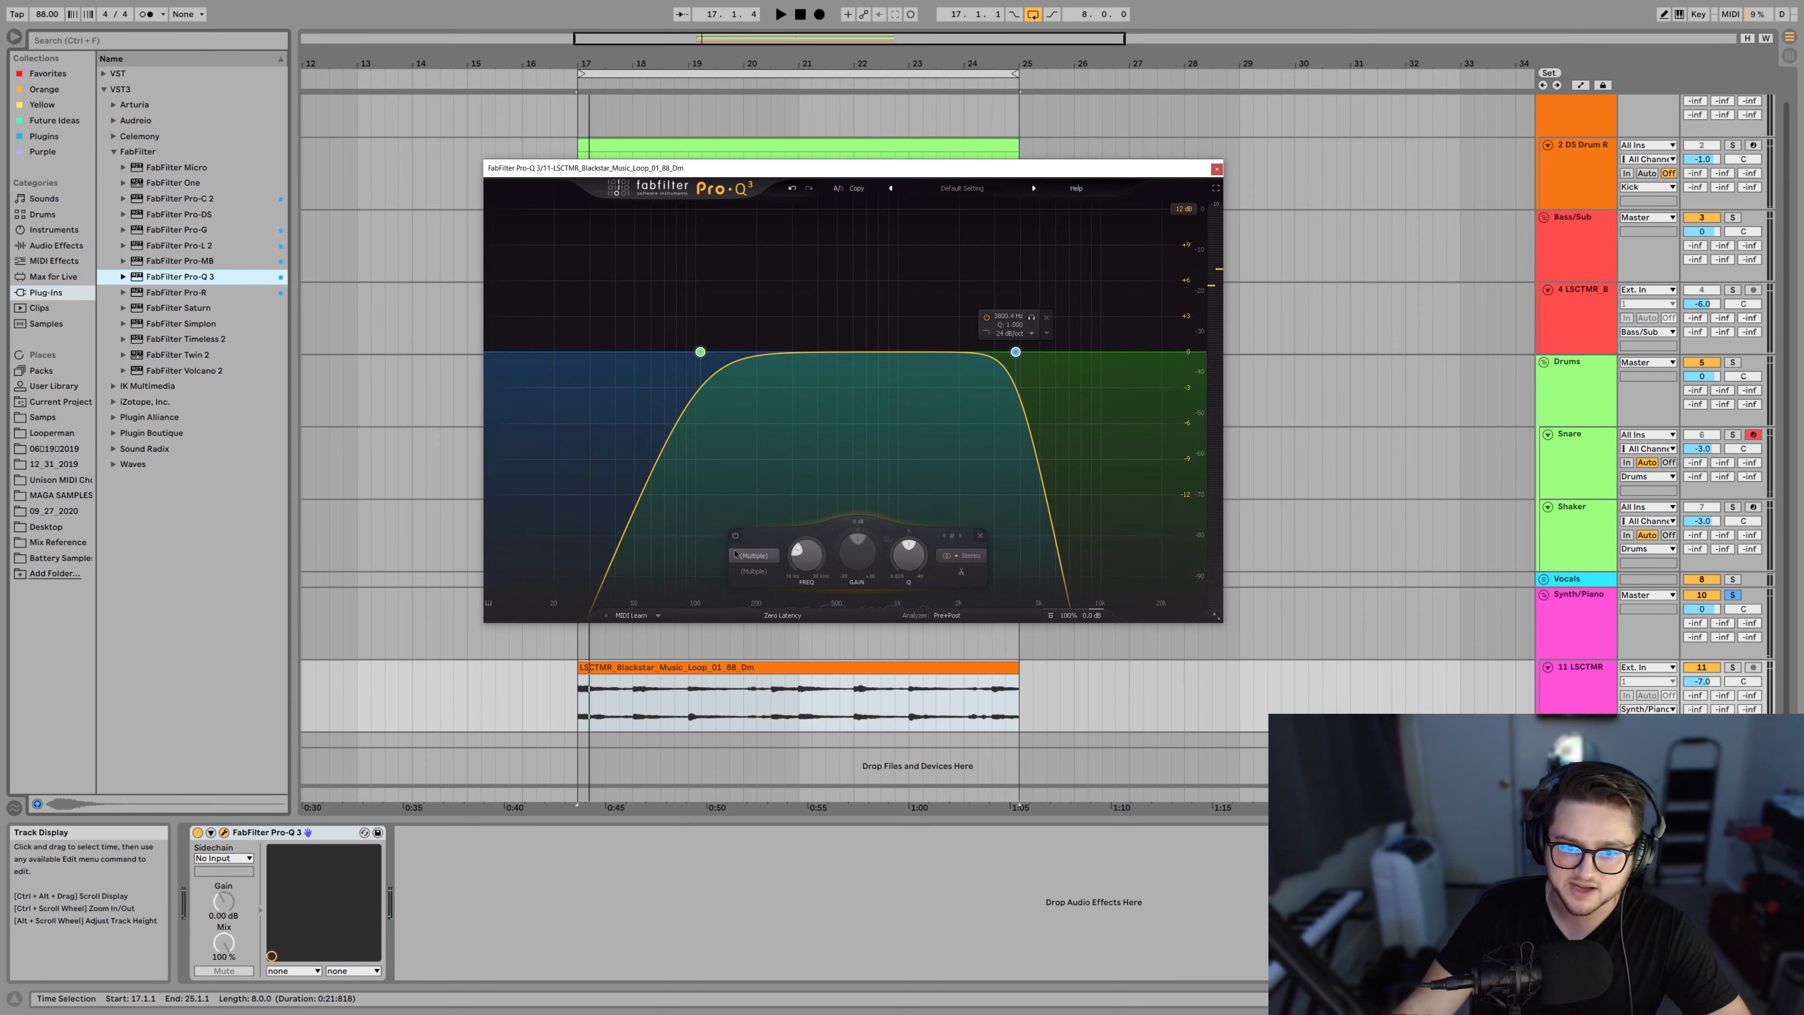
pyautogui.click(735, 535)
pyautogui.press('space')
pyautogui.click(737, 539)
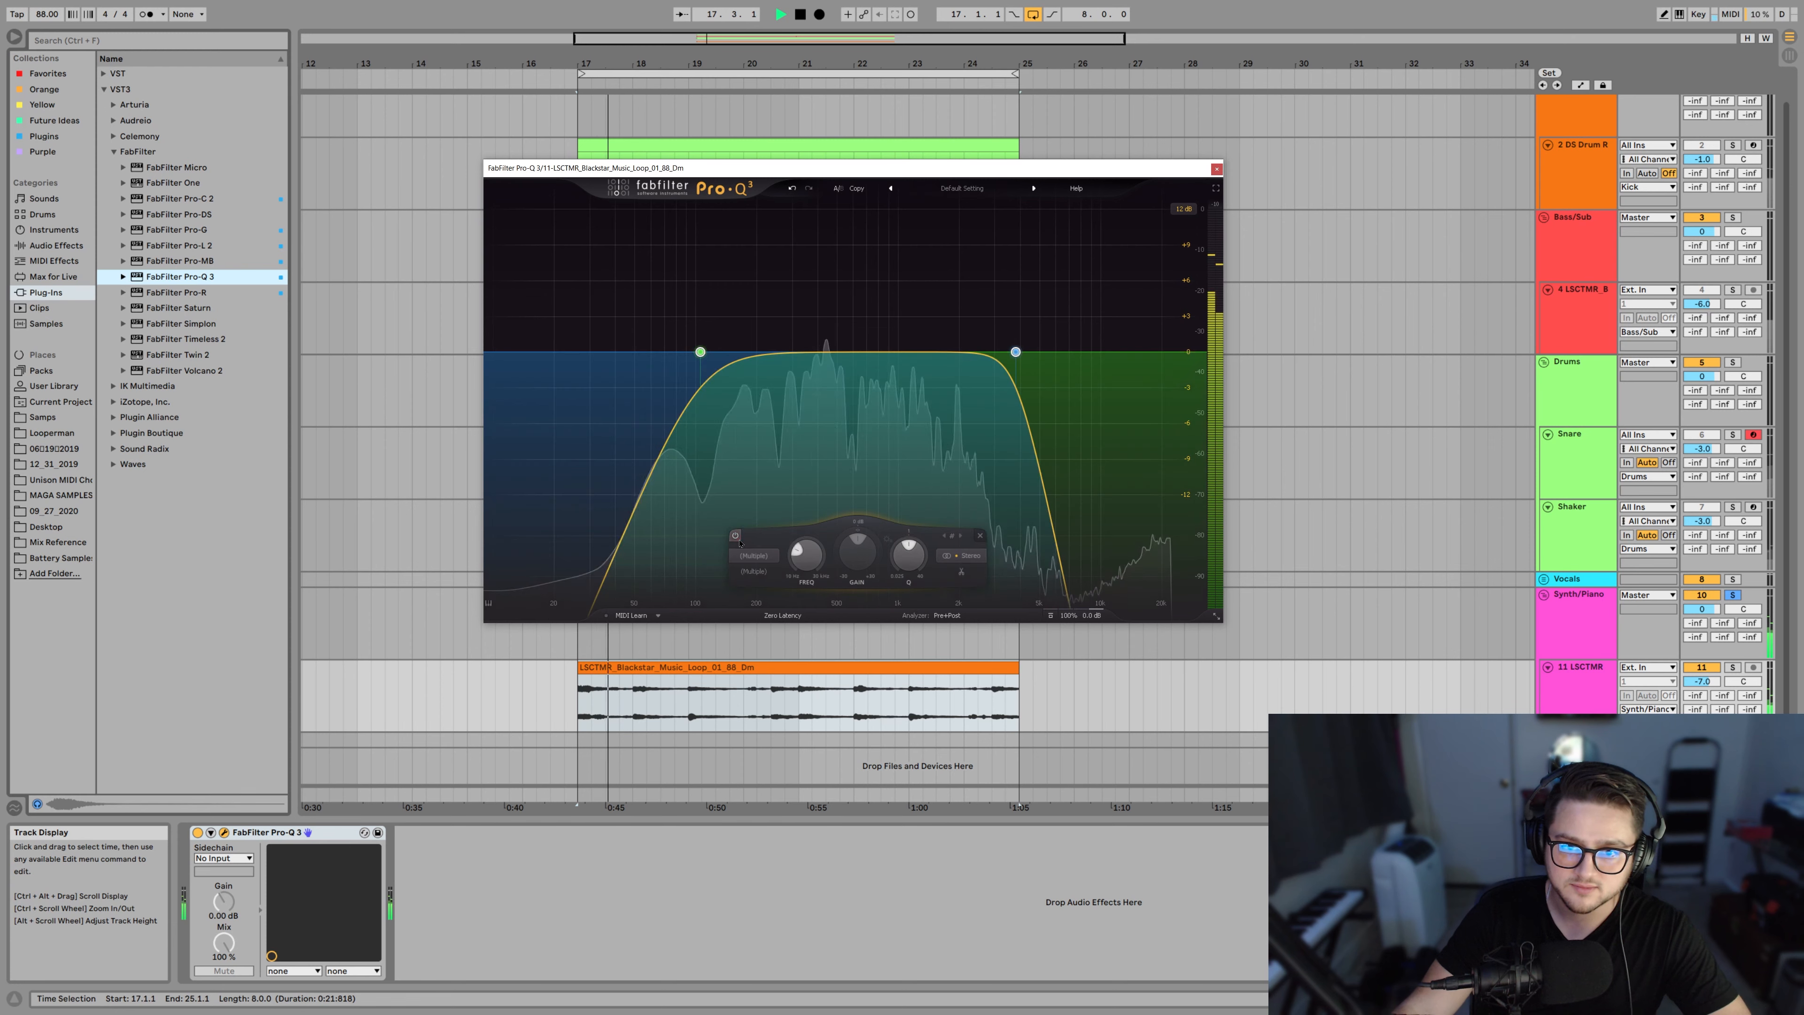
pyautogui.click(938, 285)
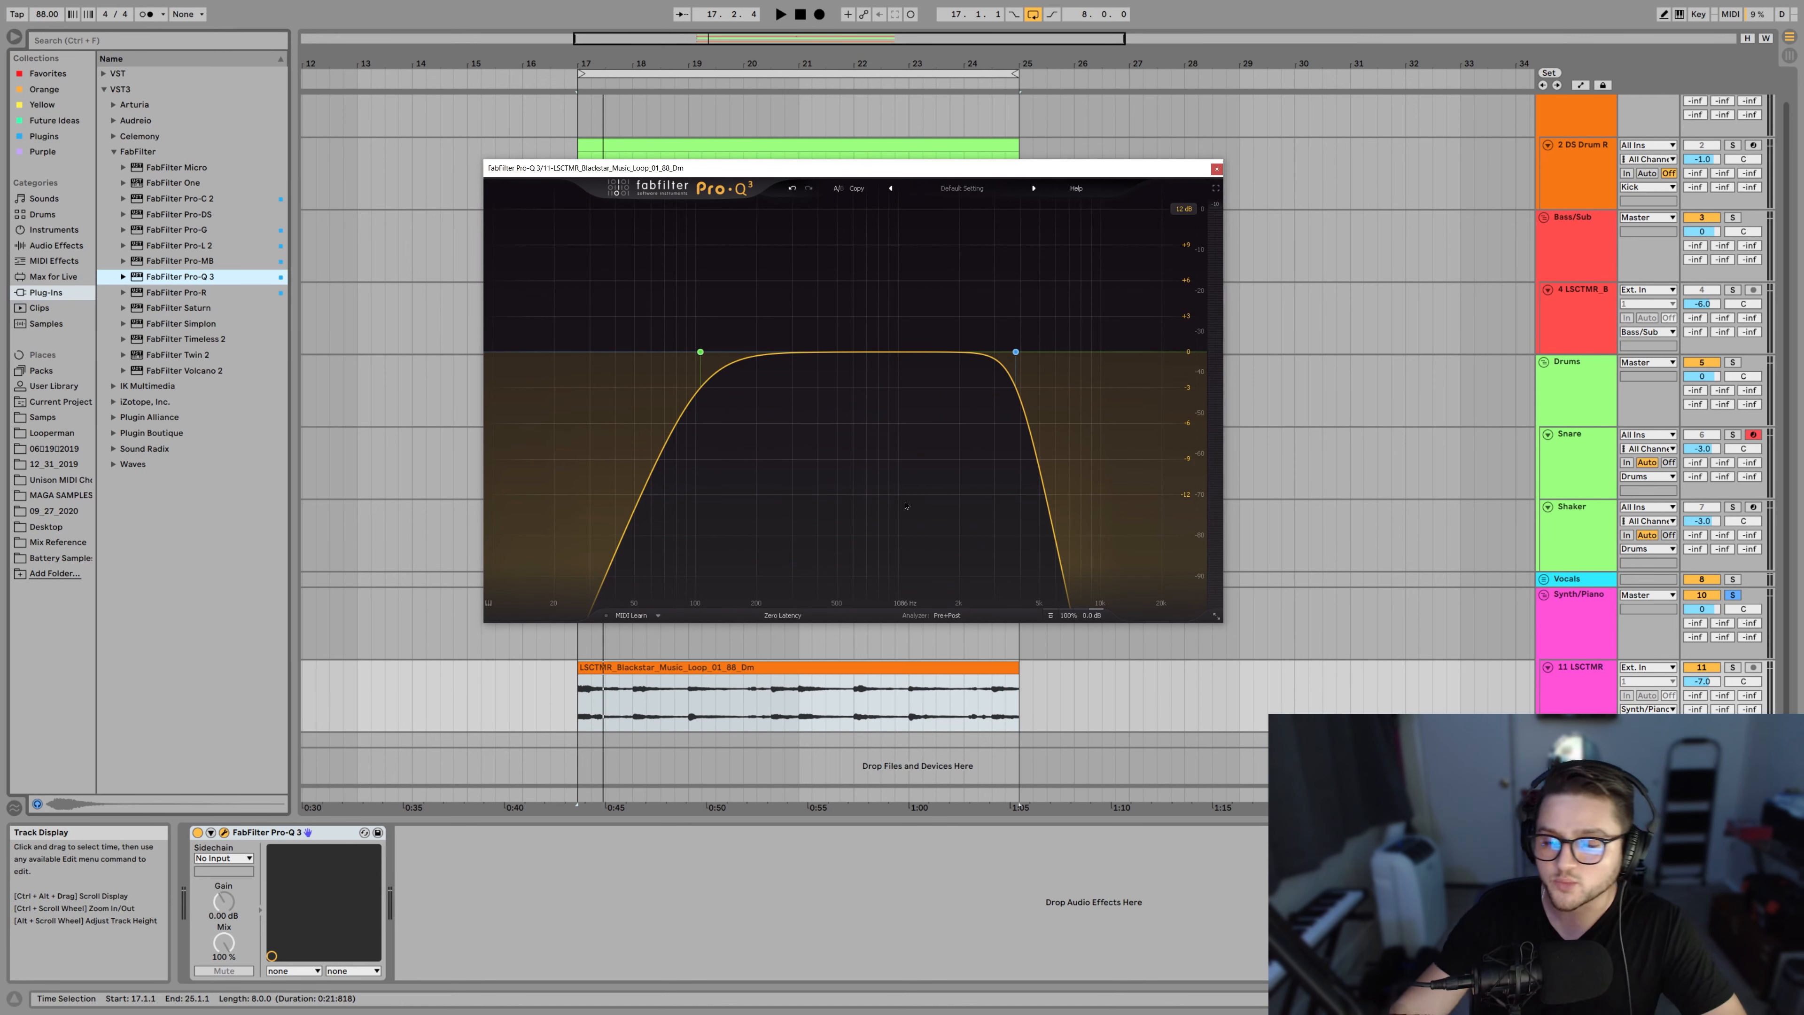
# Add a narrow bell boost near 2 kHz and sweep it to about 3.3 kHz and 11 dB against playback
pyautogui.press('space')
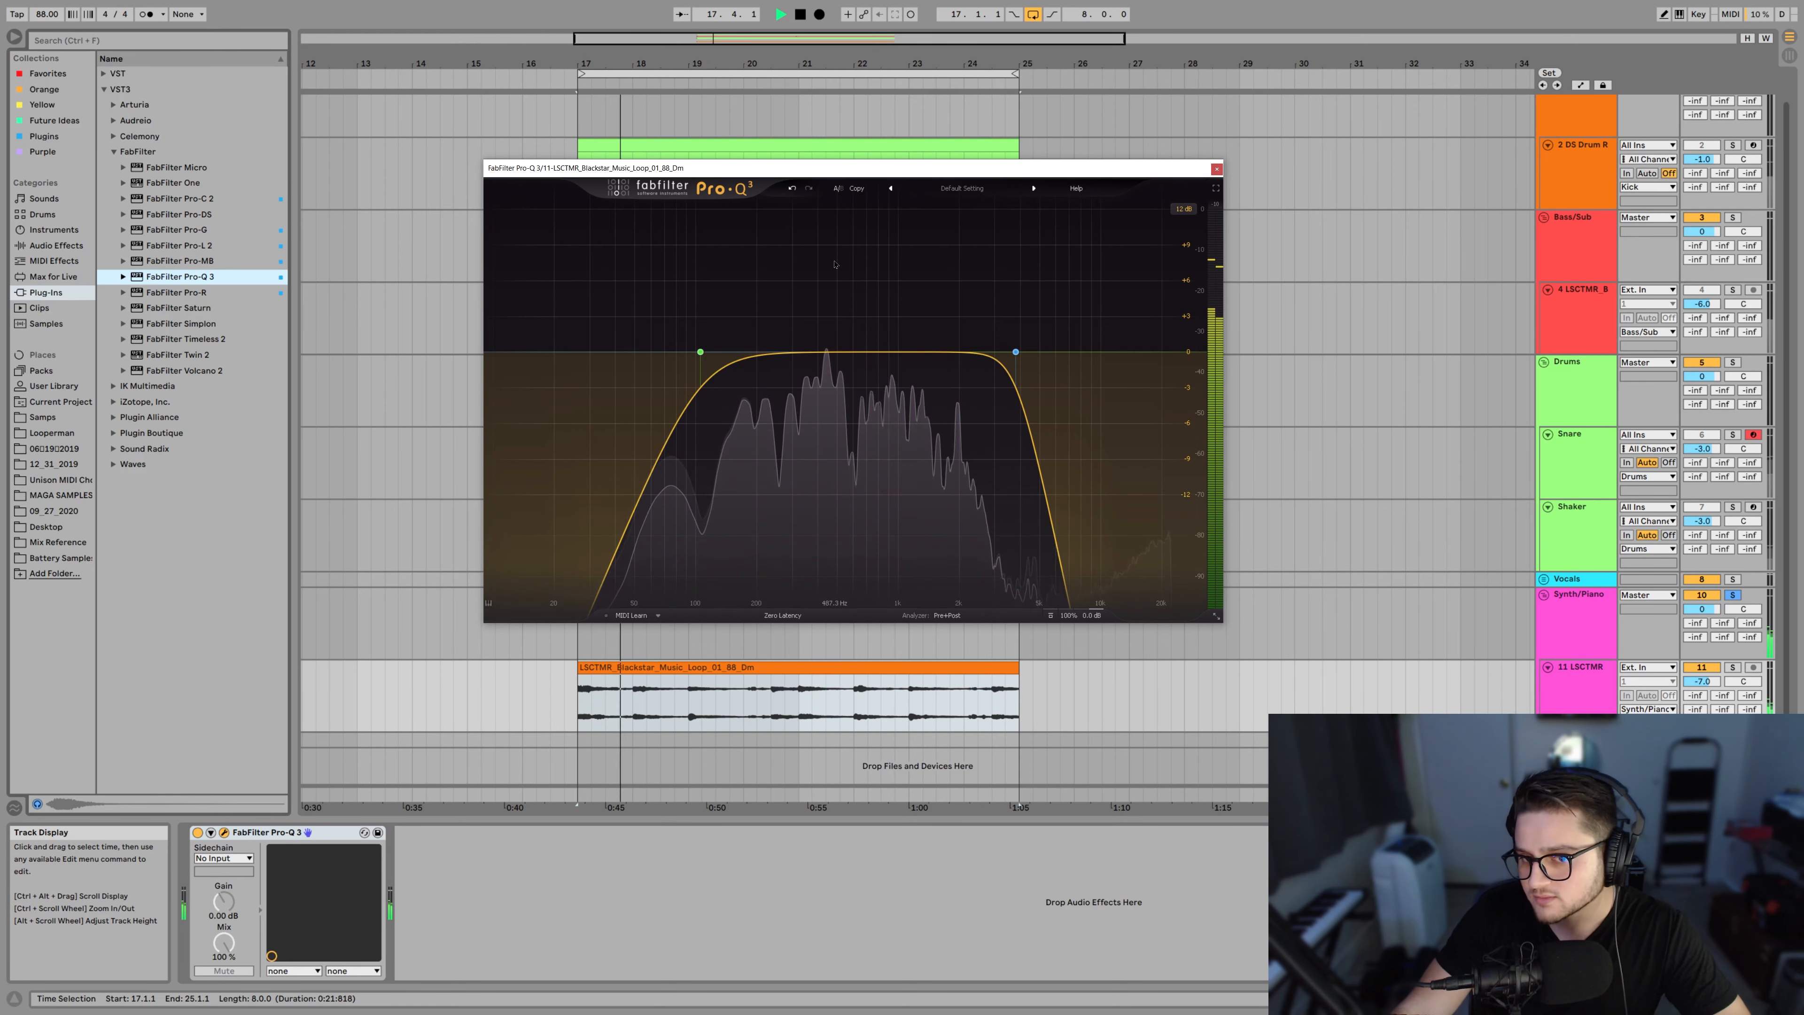
pyautogui.press('space')
pyautogui.click(955, 351)
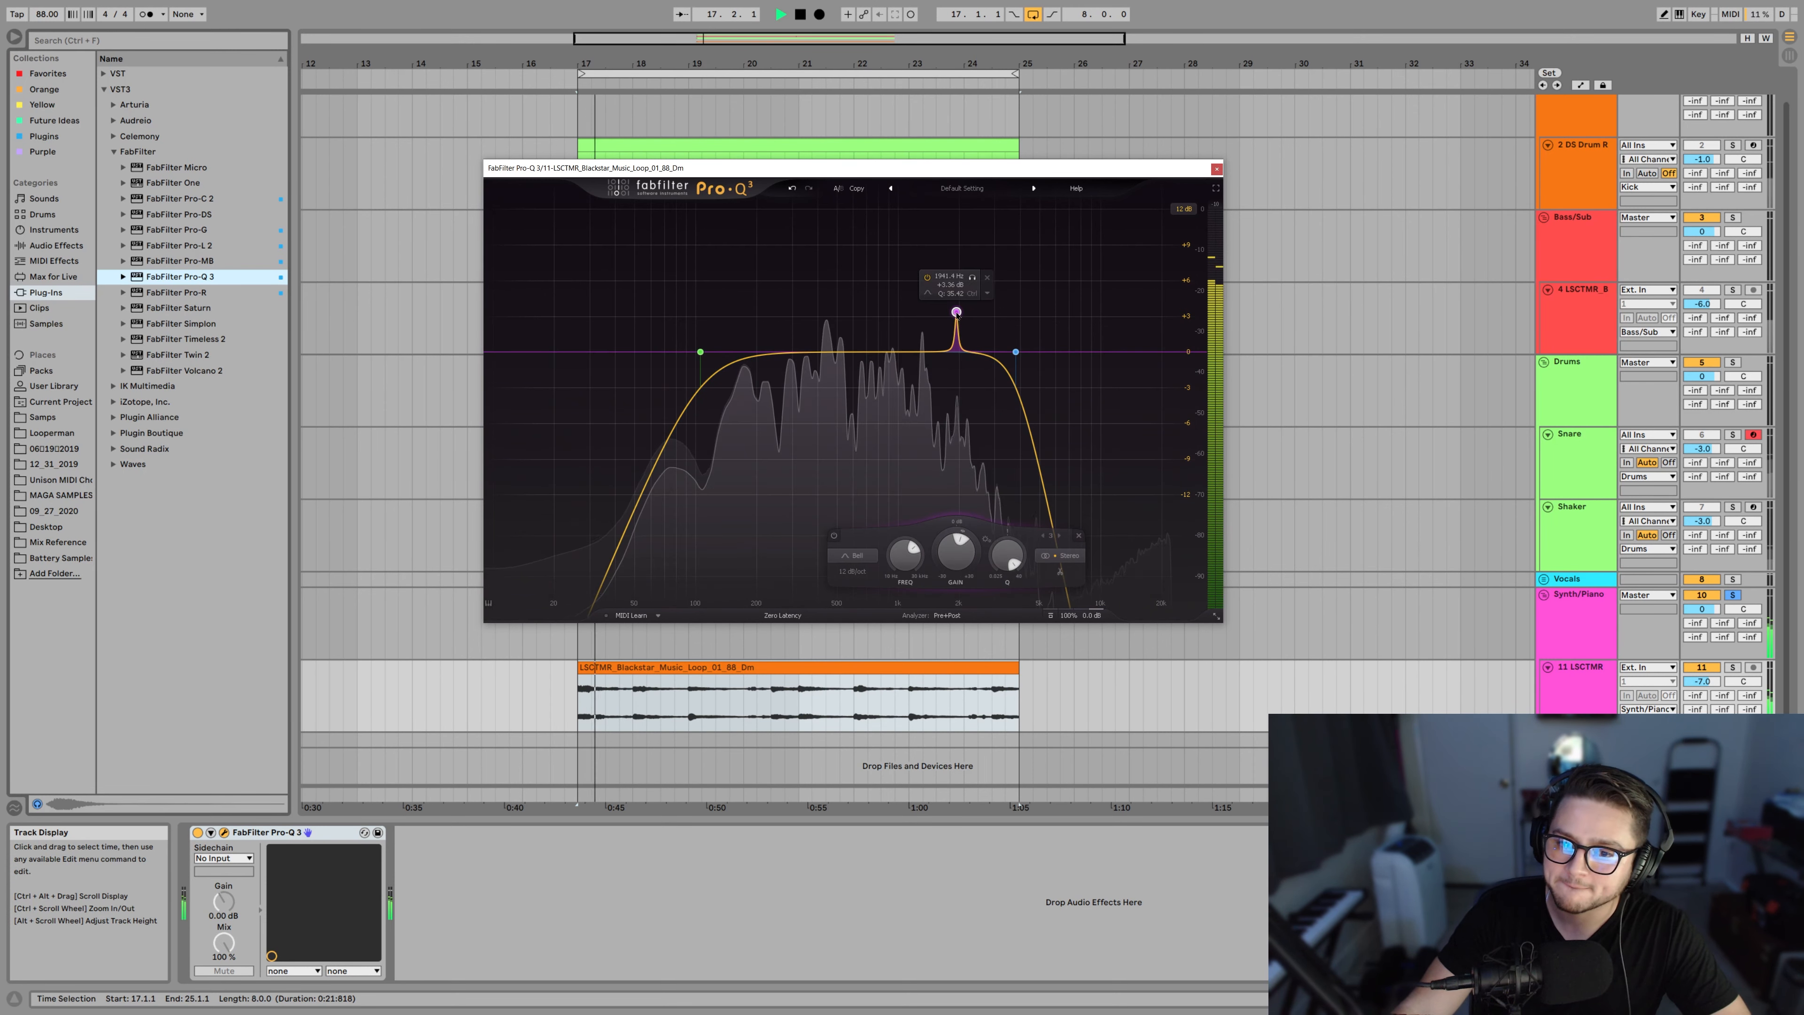
pyautogui.moveTo(955, 313); pyautogui.dragTo(958, 261)
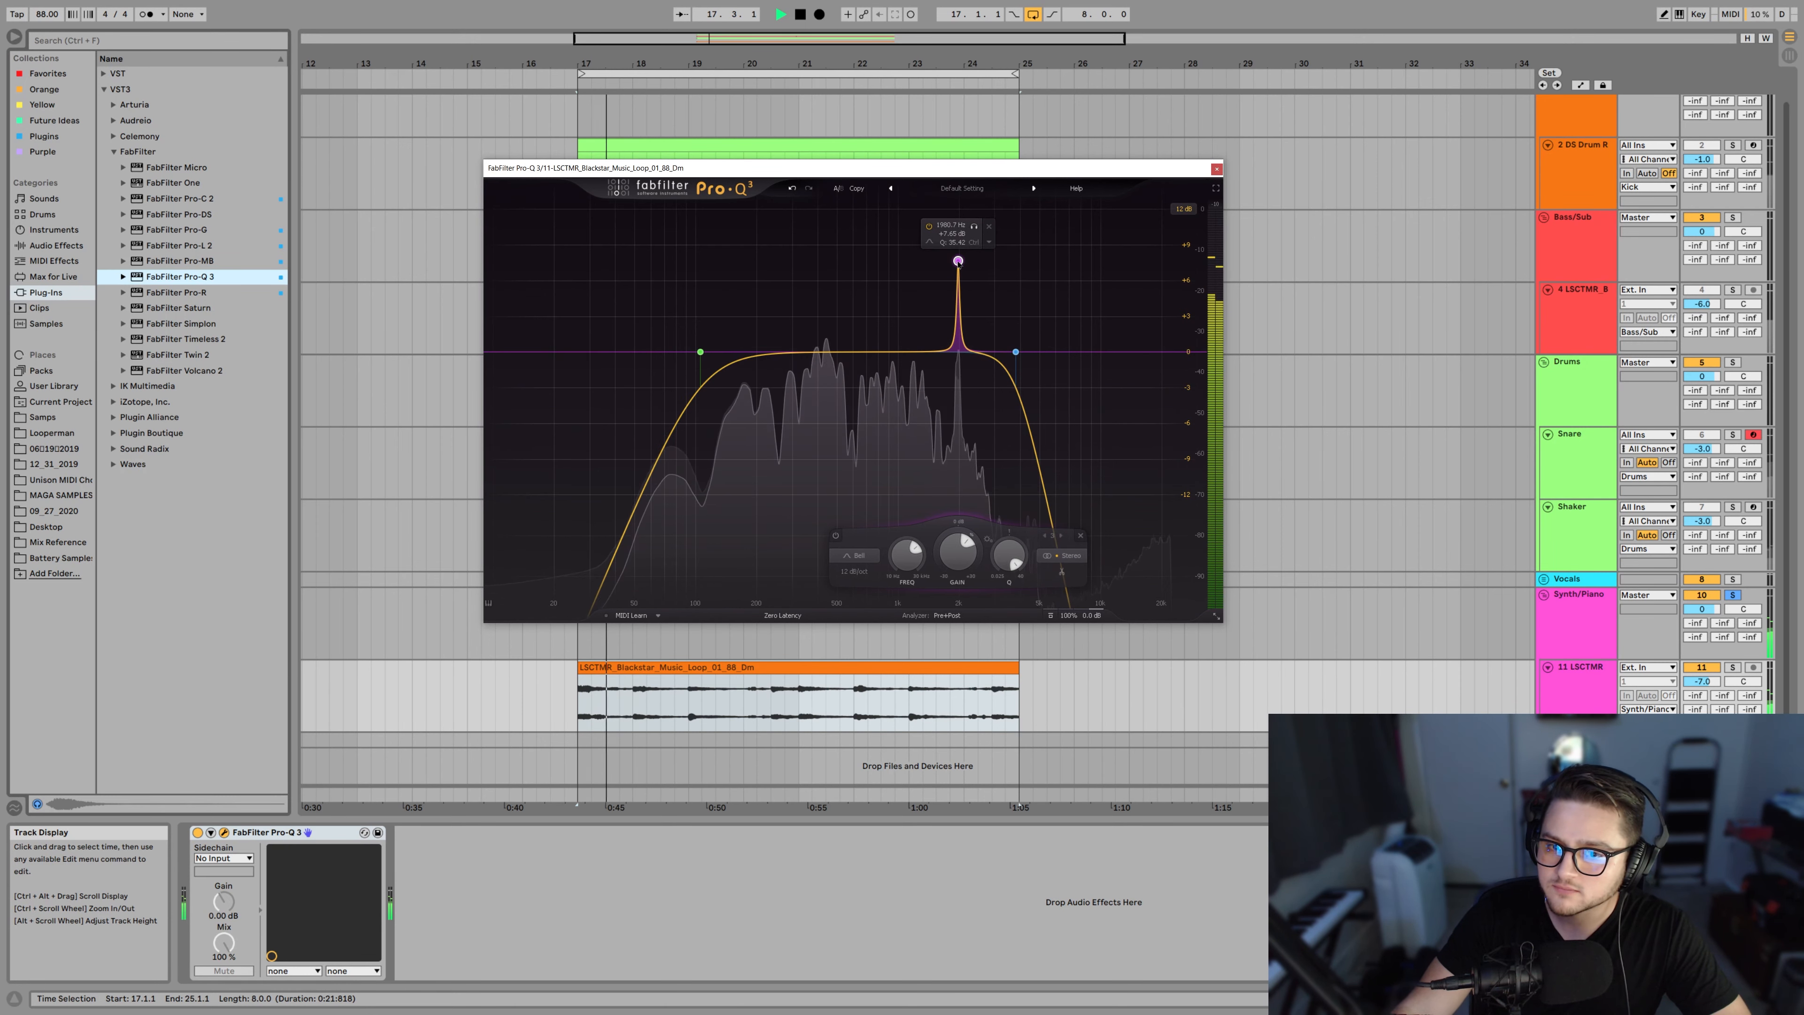
pyautogui.press('space')
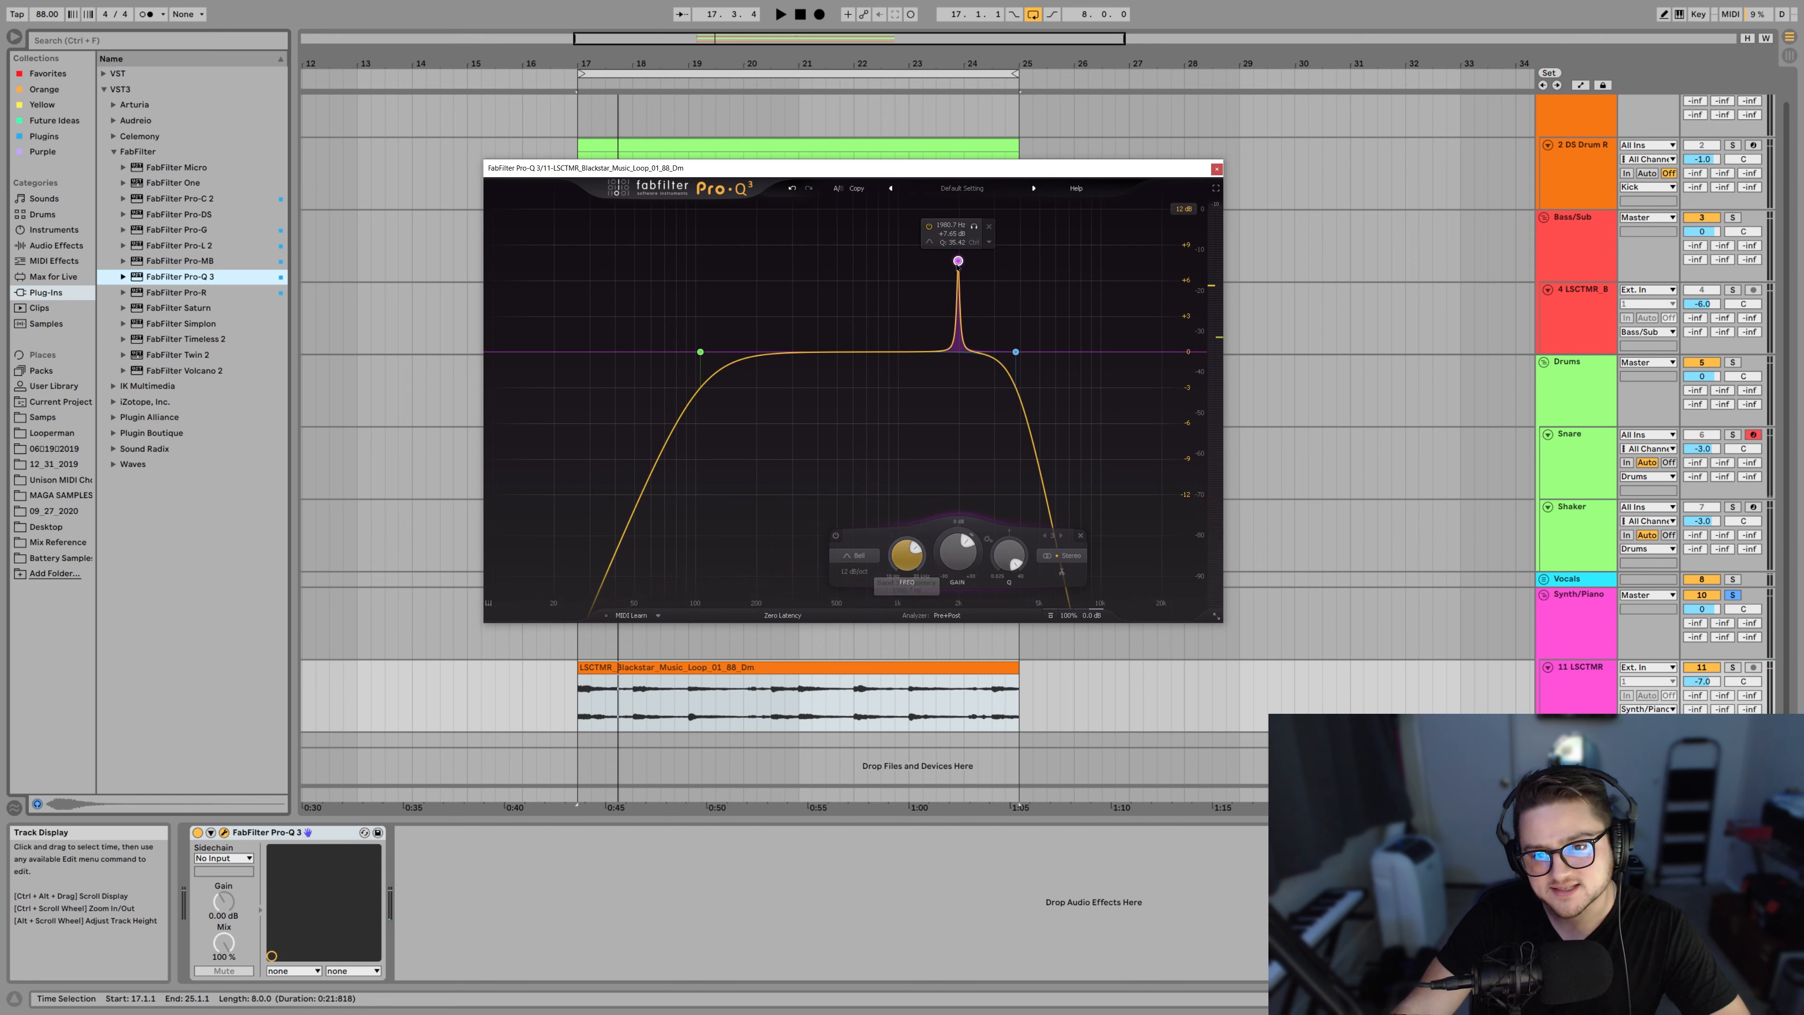
pyautogui.press('space')
pyautogui.moveTo(958, 262); pyautogui.dragTo(1000, 225)
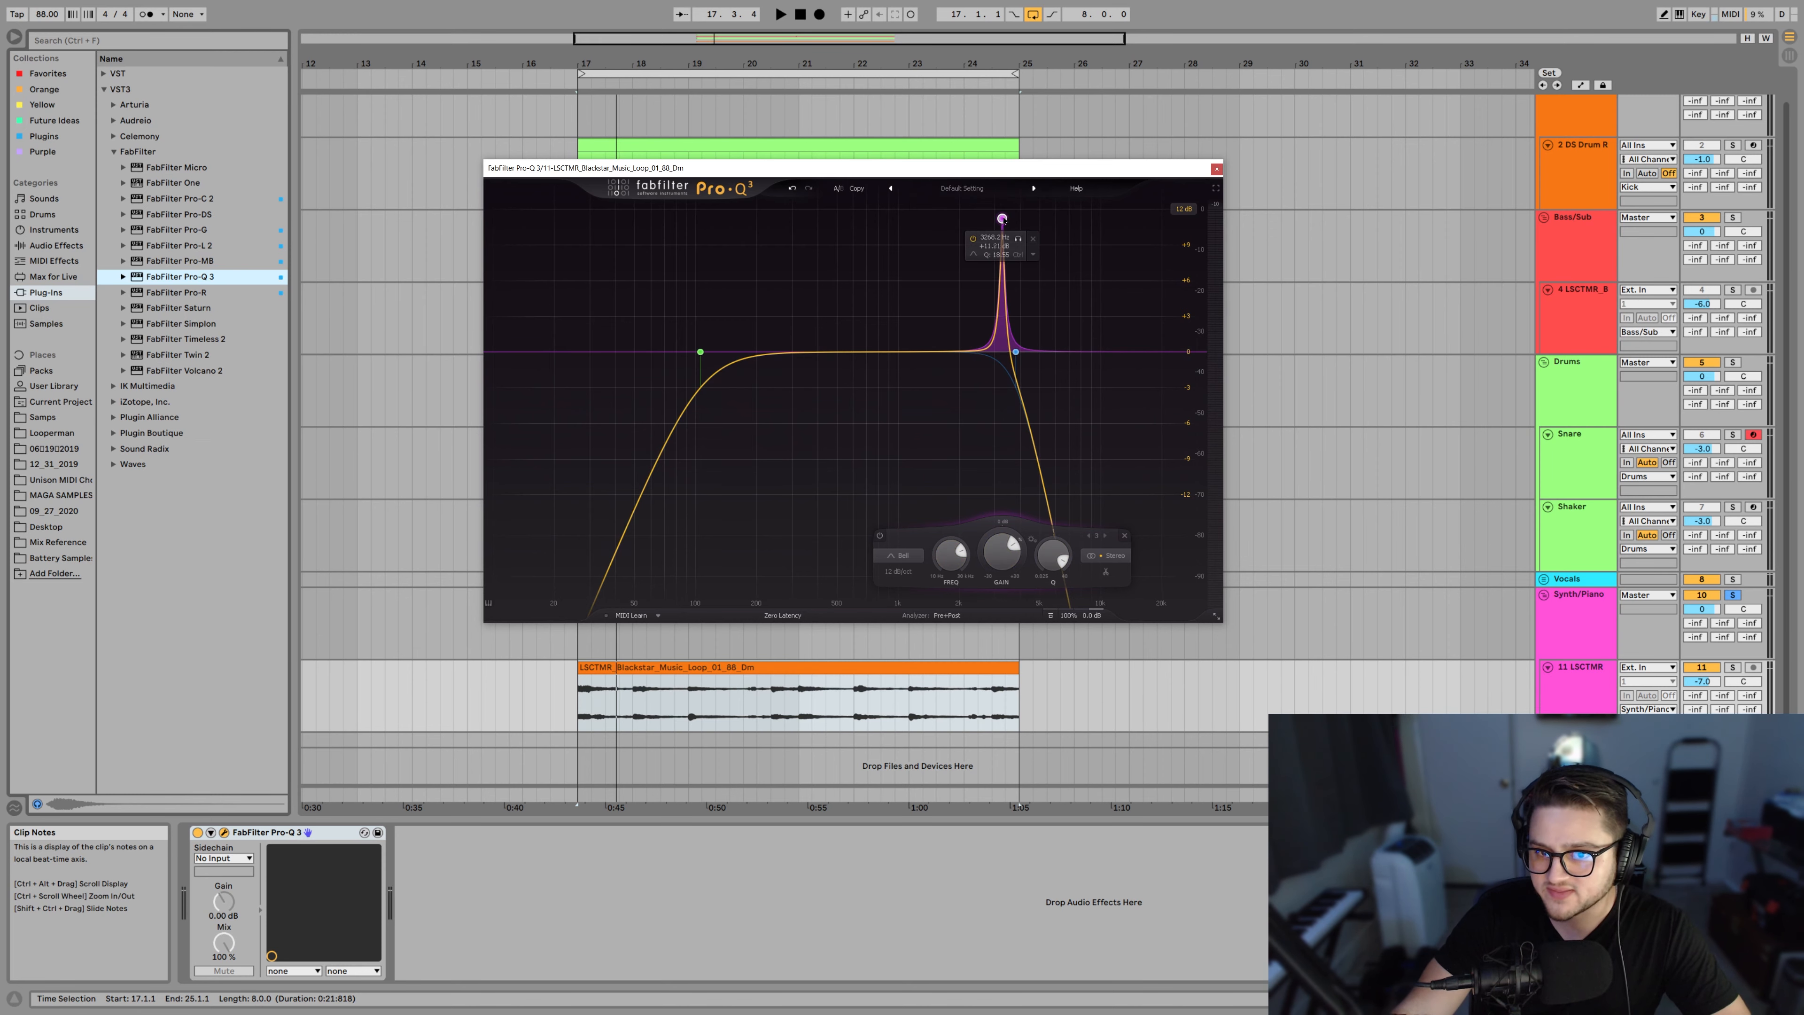
# Turn the narrow bell band into a -30 dB cut at about 2.4 kHz and audition it
pyautogui.moveTo(1002, 218); pyautogui.dragTo(975, 497)
pyautogui.press('space')
pyautogui.press('space')
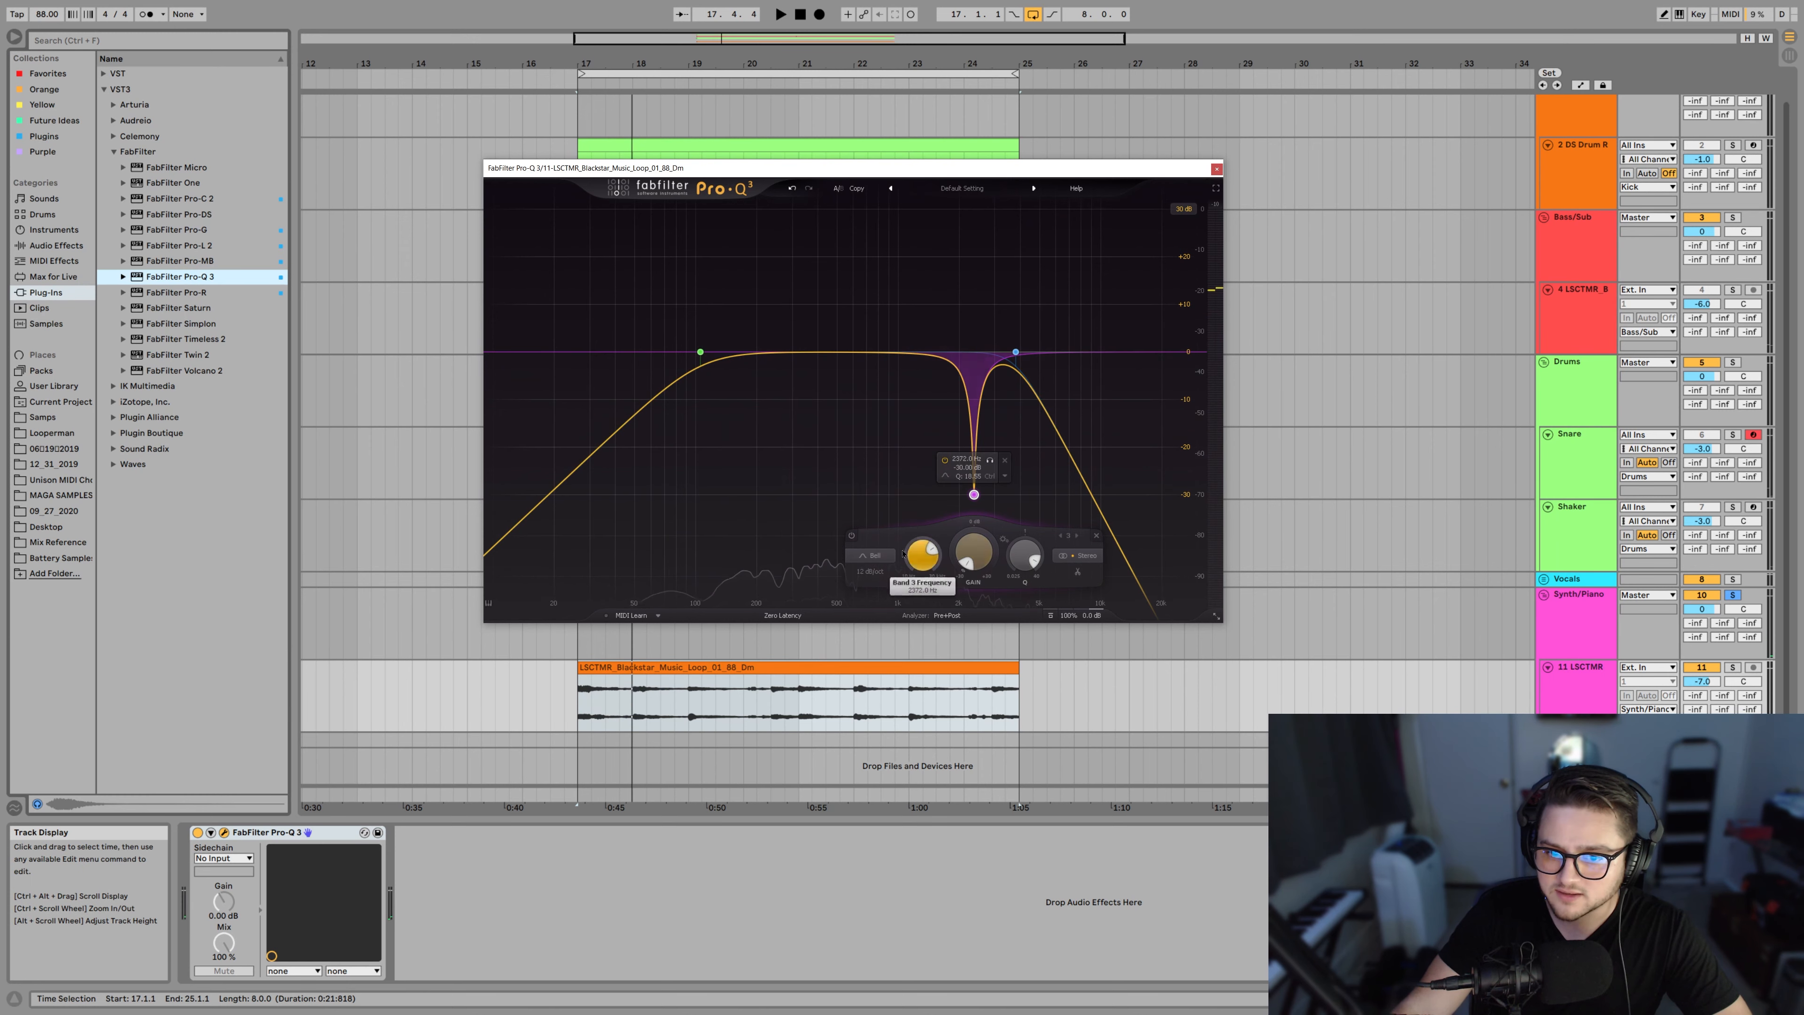
# Compare the loop with the narrow bell cut bypassed and enabled, and delete that band
pyautogui.click(851, 535)
pyautogui.press('space')
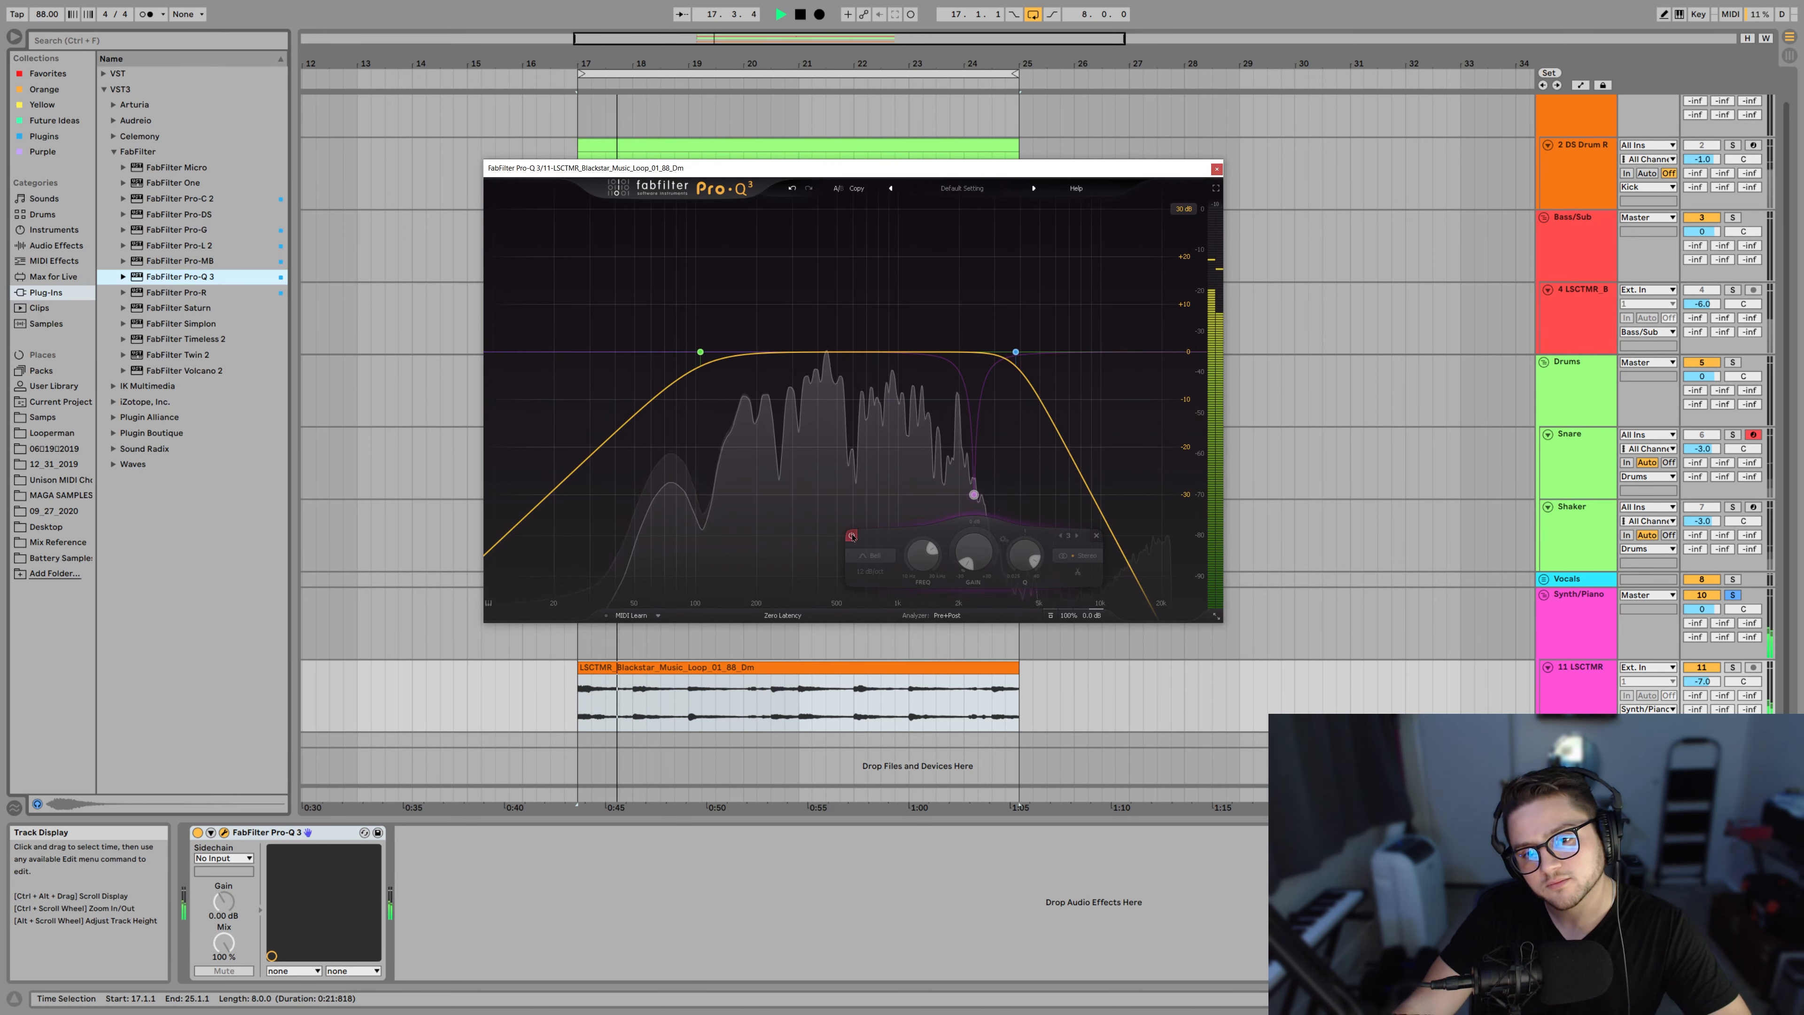
pyautogui.click(852, 536)
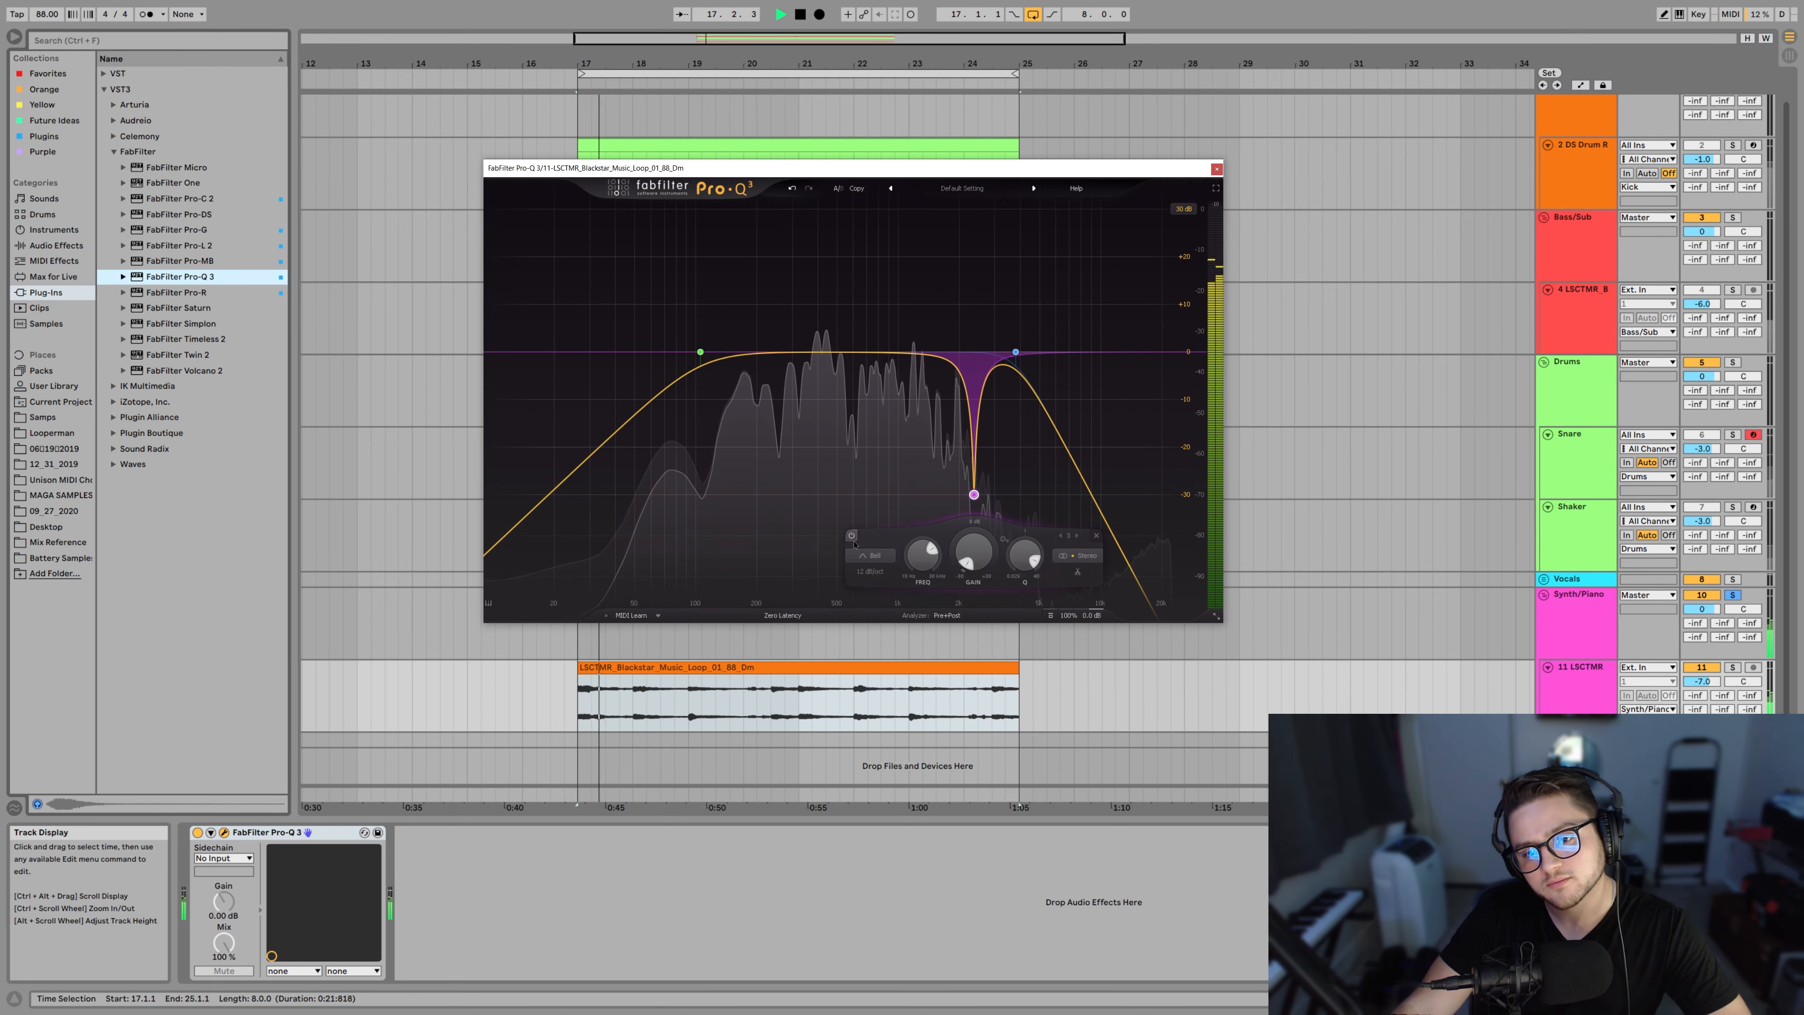
pyautogui.click(1096, 536)
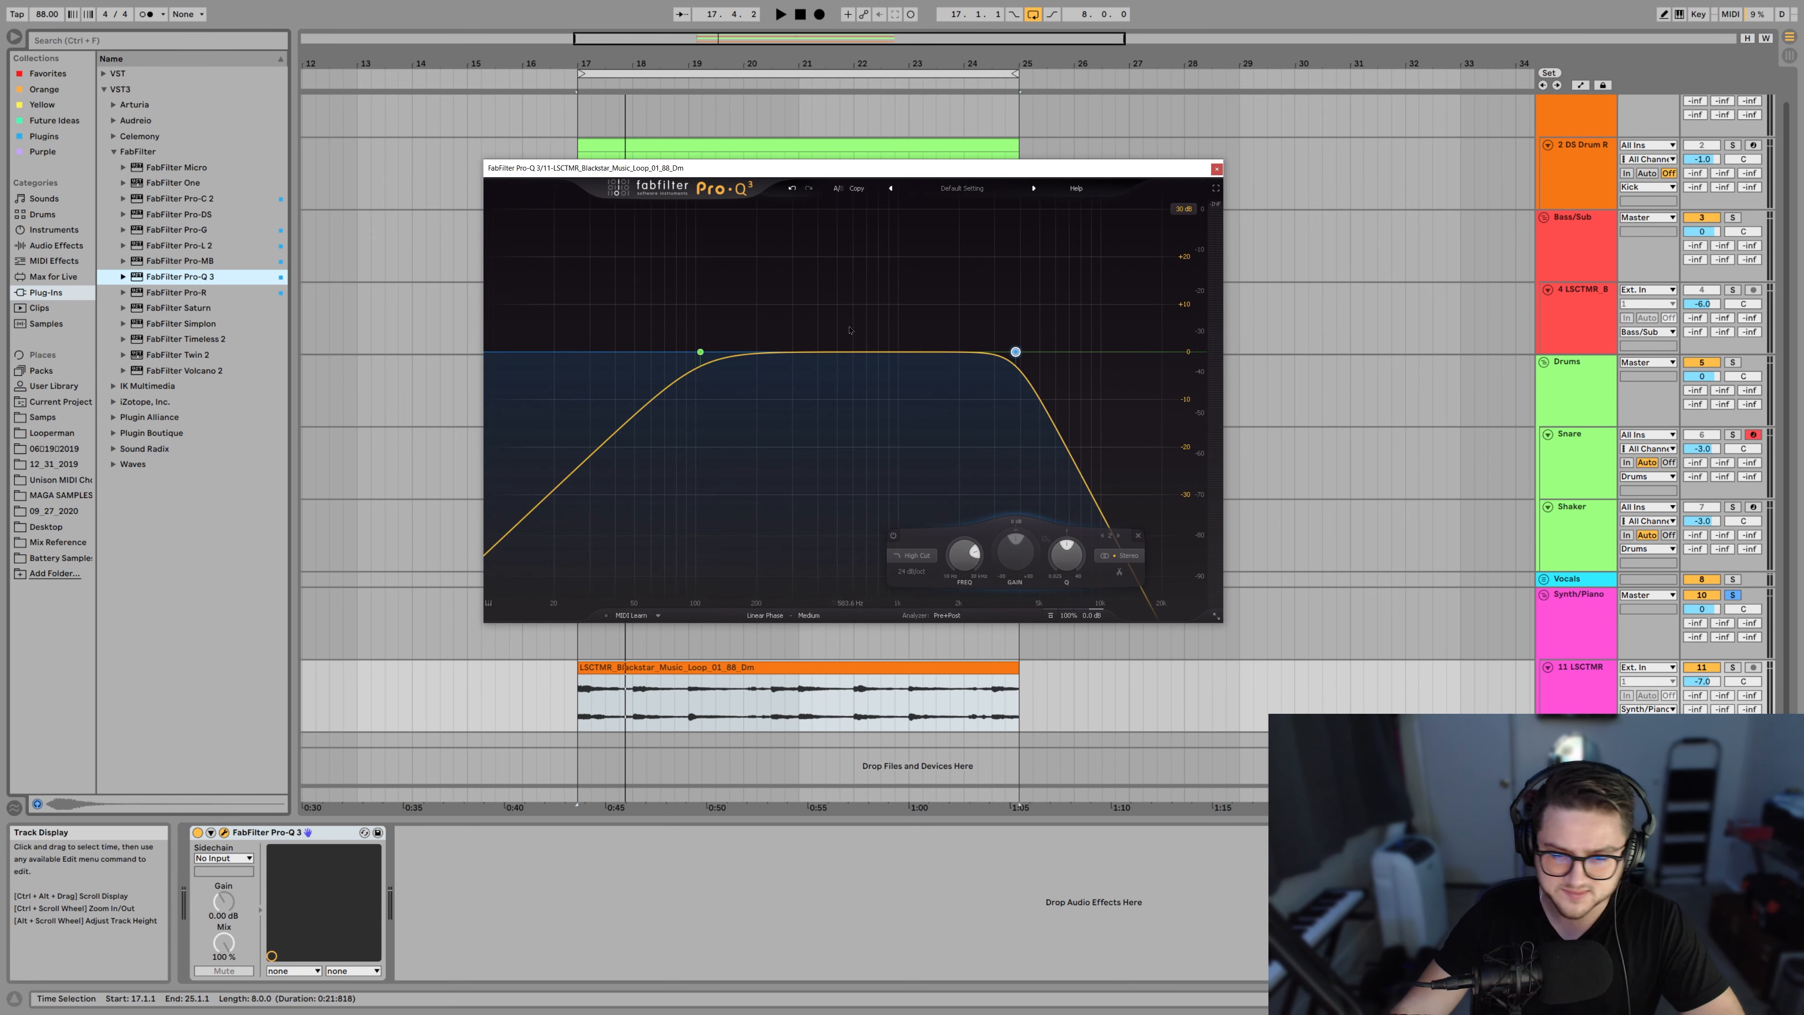
pyautogui.press('space')
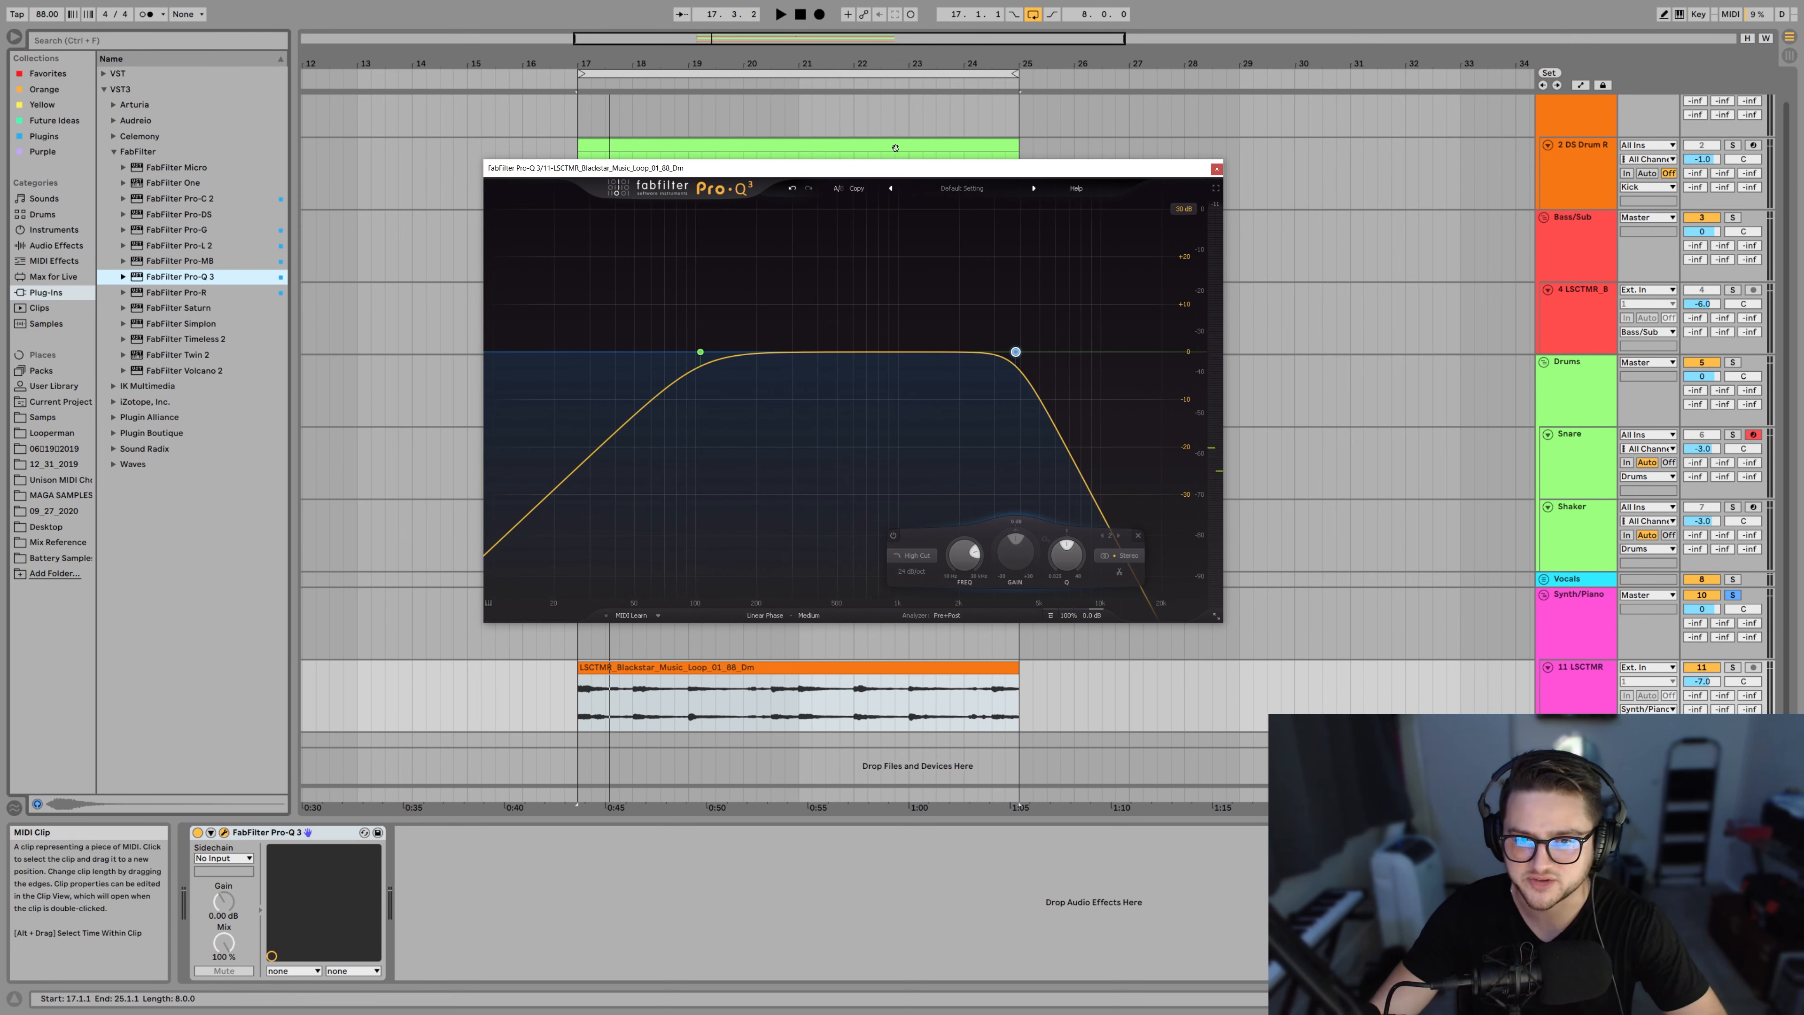
# Solo the Shaker track alongside the Synth/Piano loop and play them together, keeping the loop's EQ curve in view
pyautogui.moveTo(896, 173); pyautogui.dragTo(981, 570)
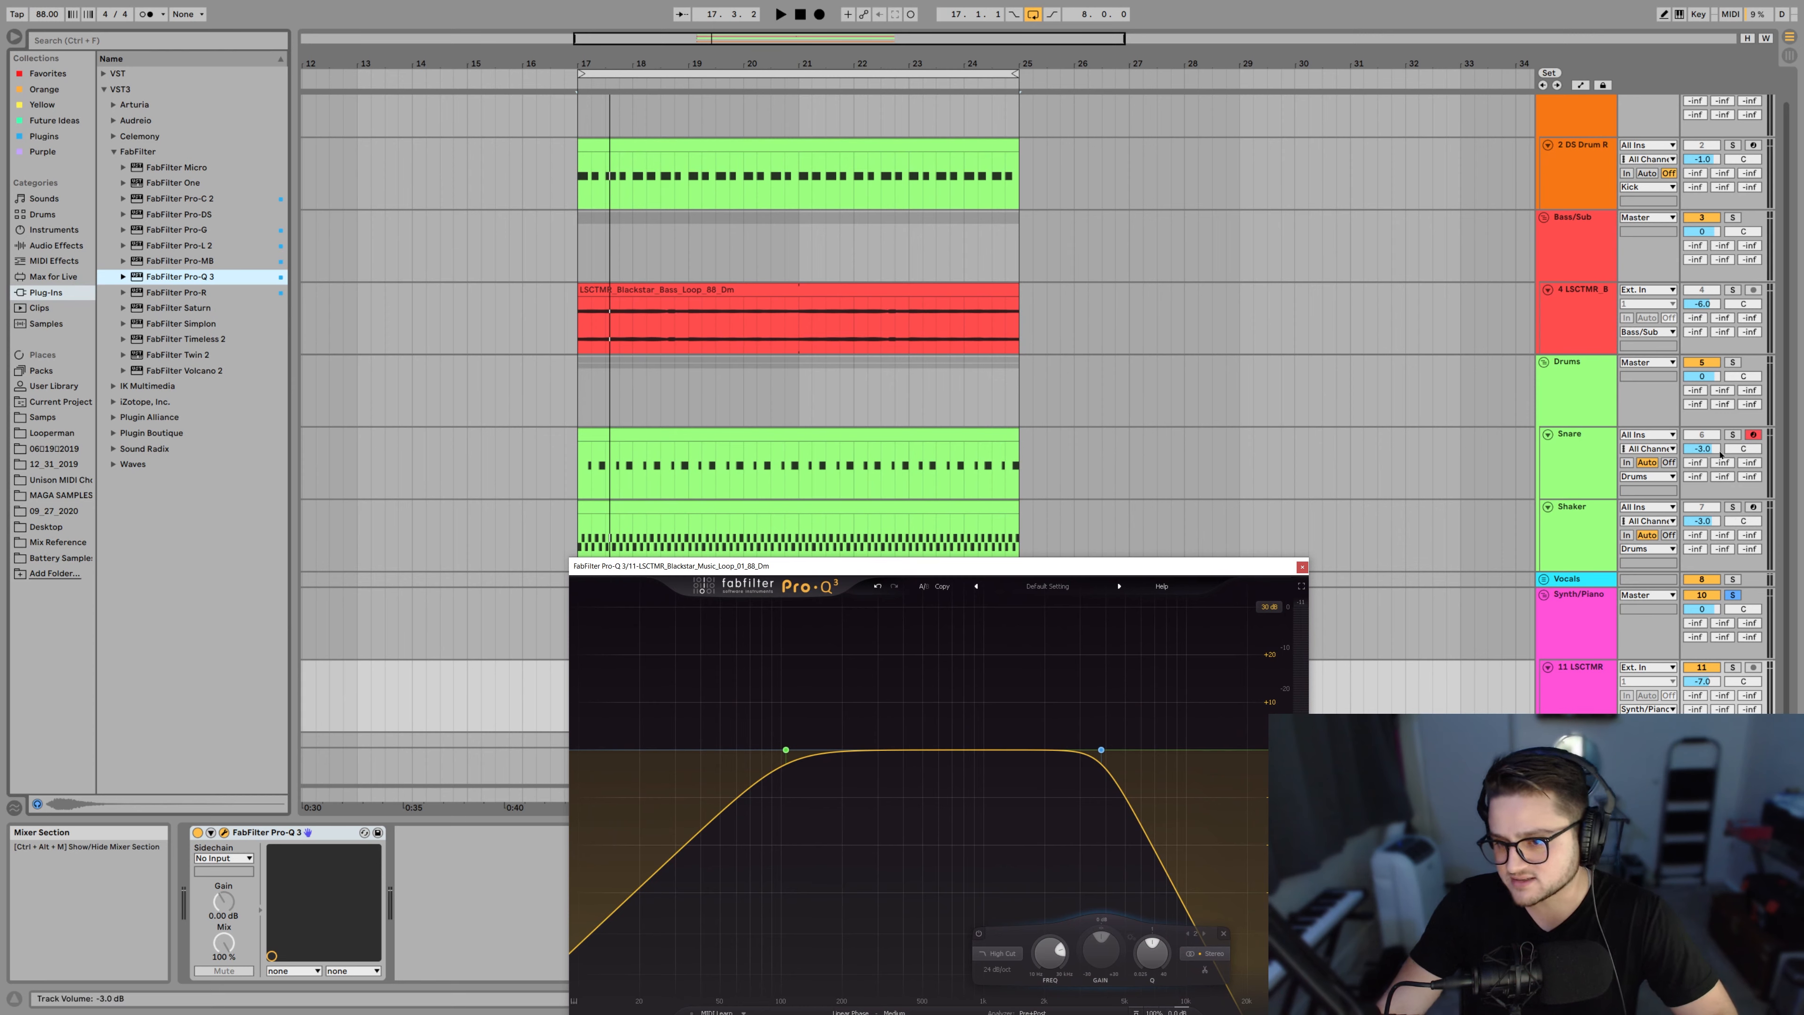
pyautogui.keyDown('ctrl'); pyautogui.click(1731, 507); pyautogui.keyUp('ctrl')
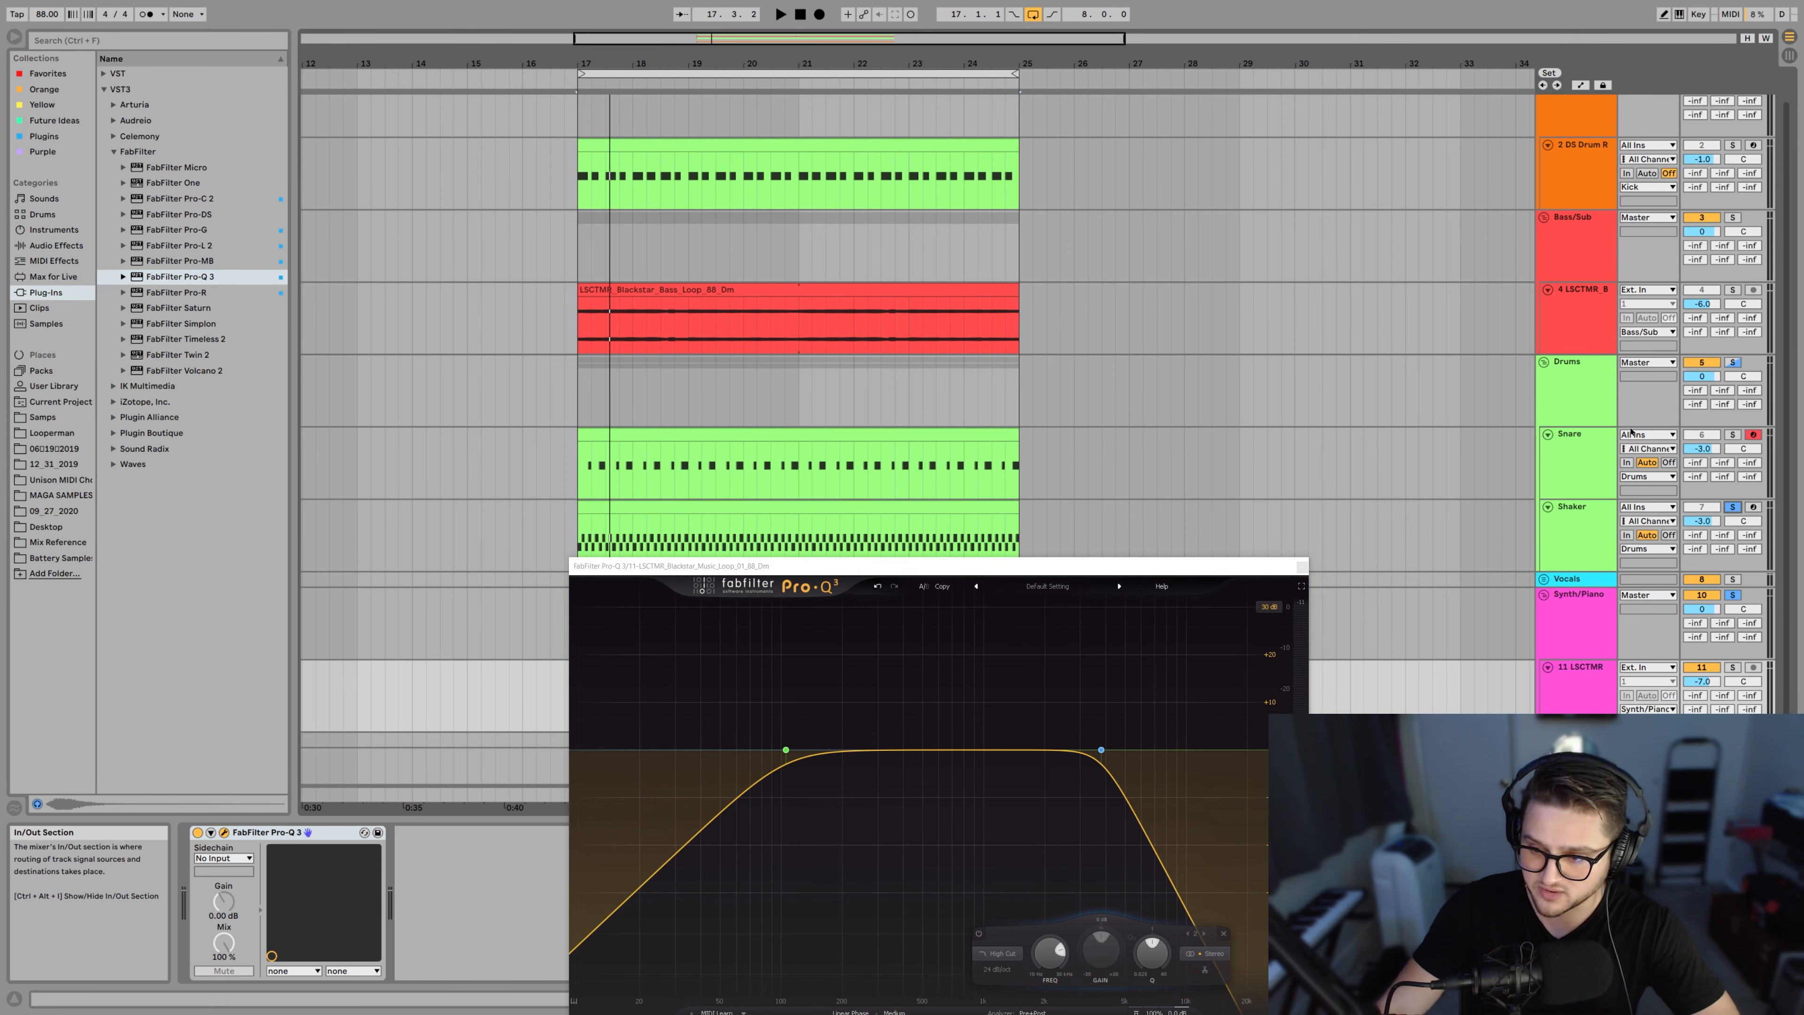
pyautogui.press('space')
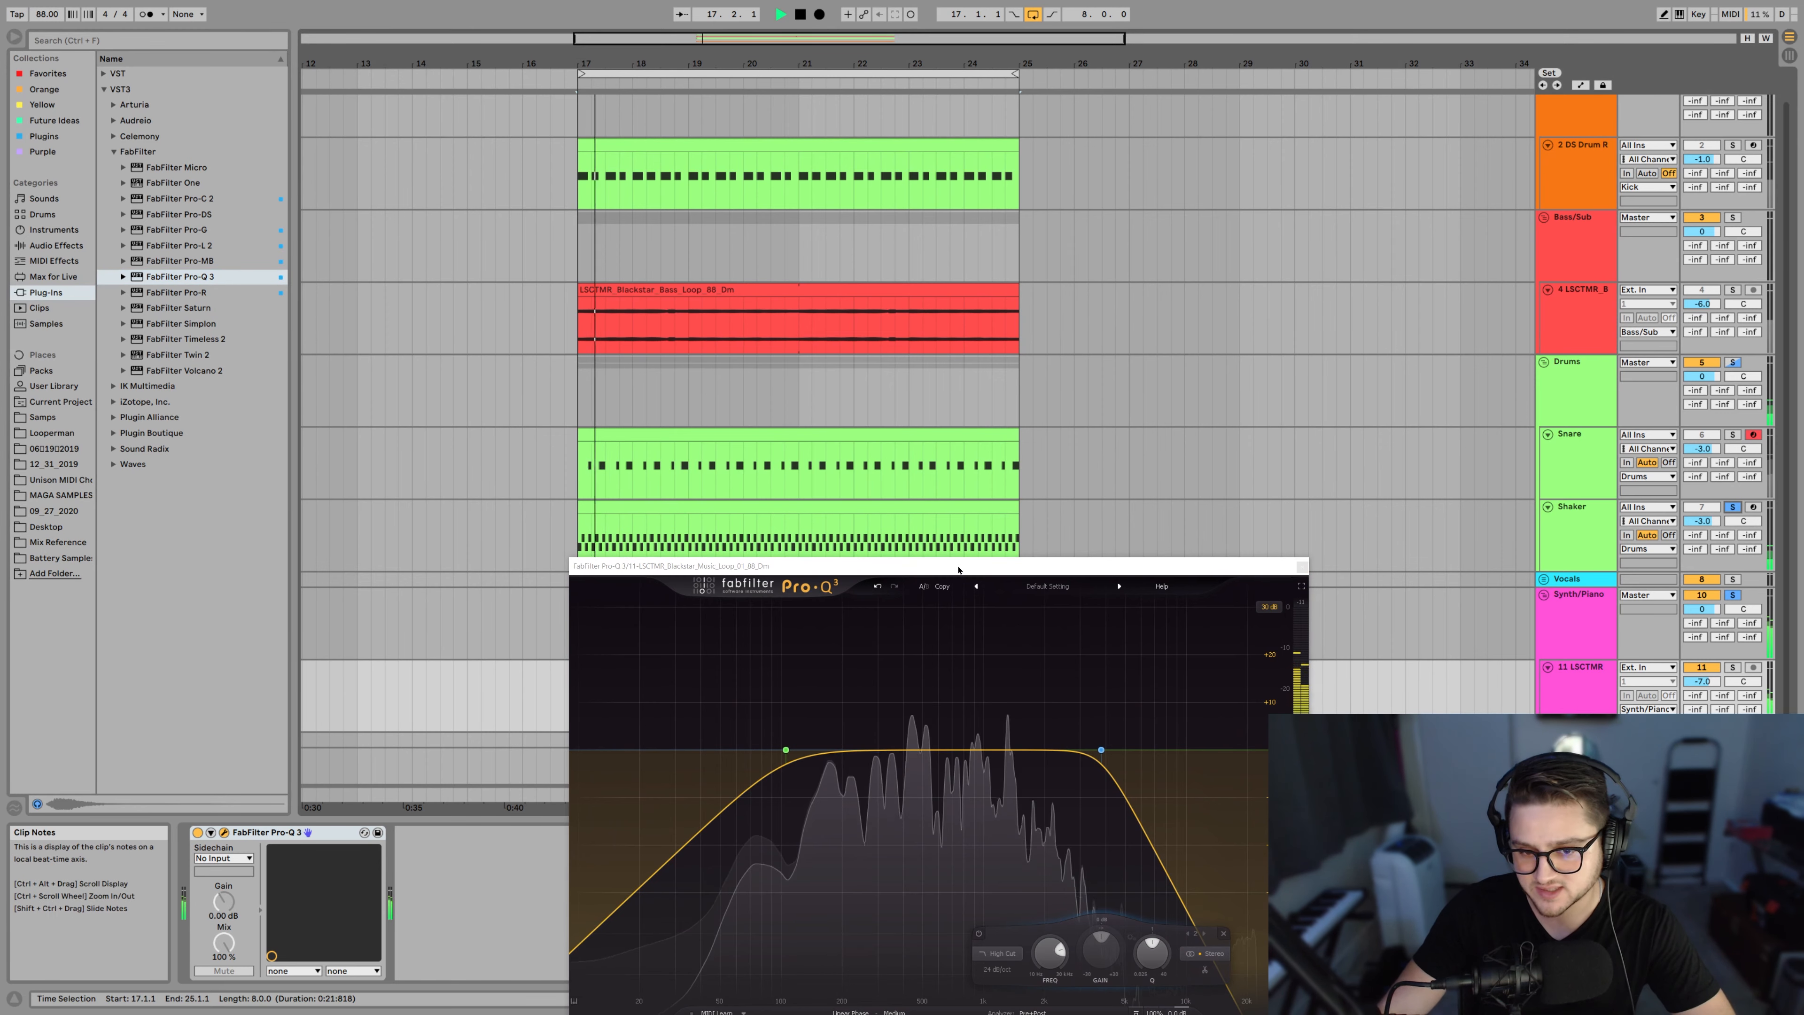
pyautogui.moveTo(957, 569); pyautogui.dragTo(783, 626)
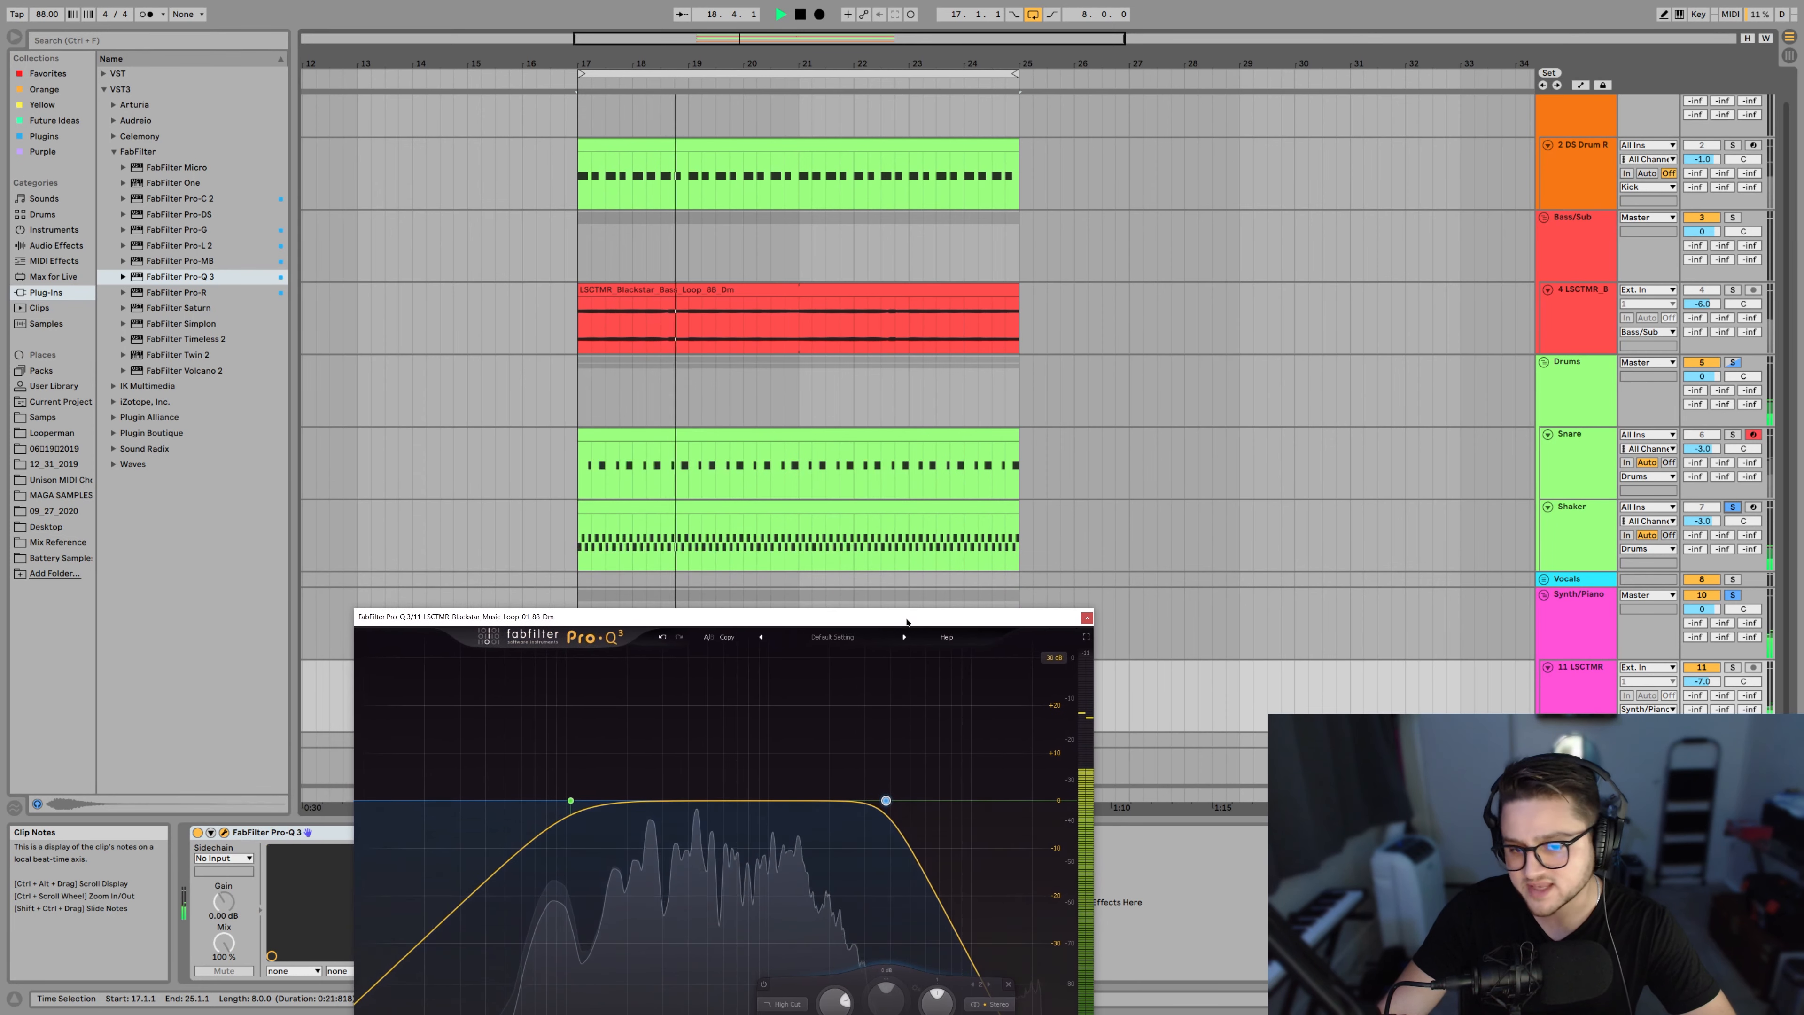
pyautogui.moveTo(886, 800)
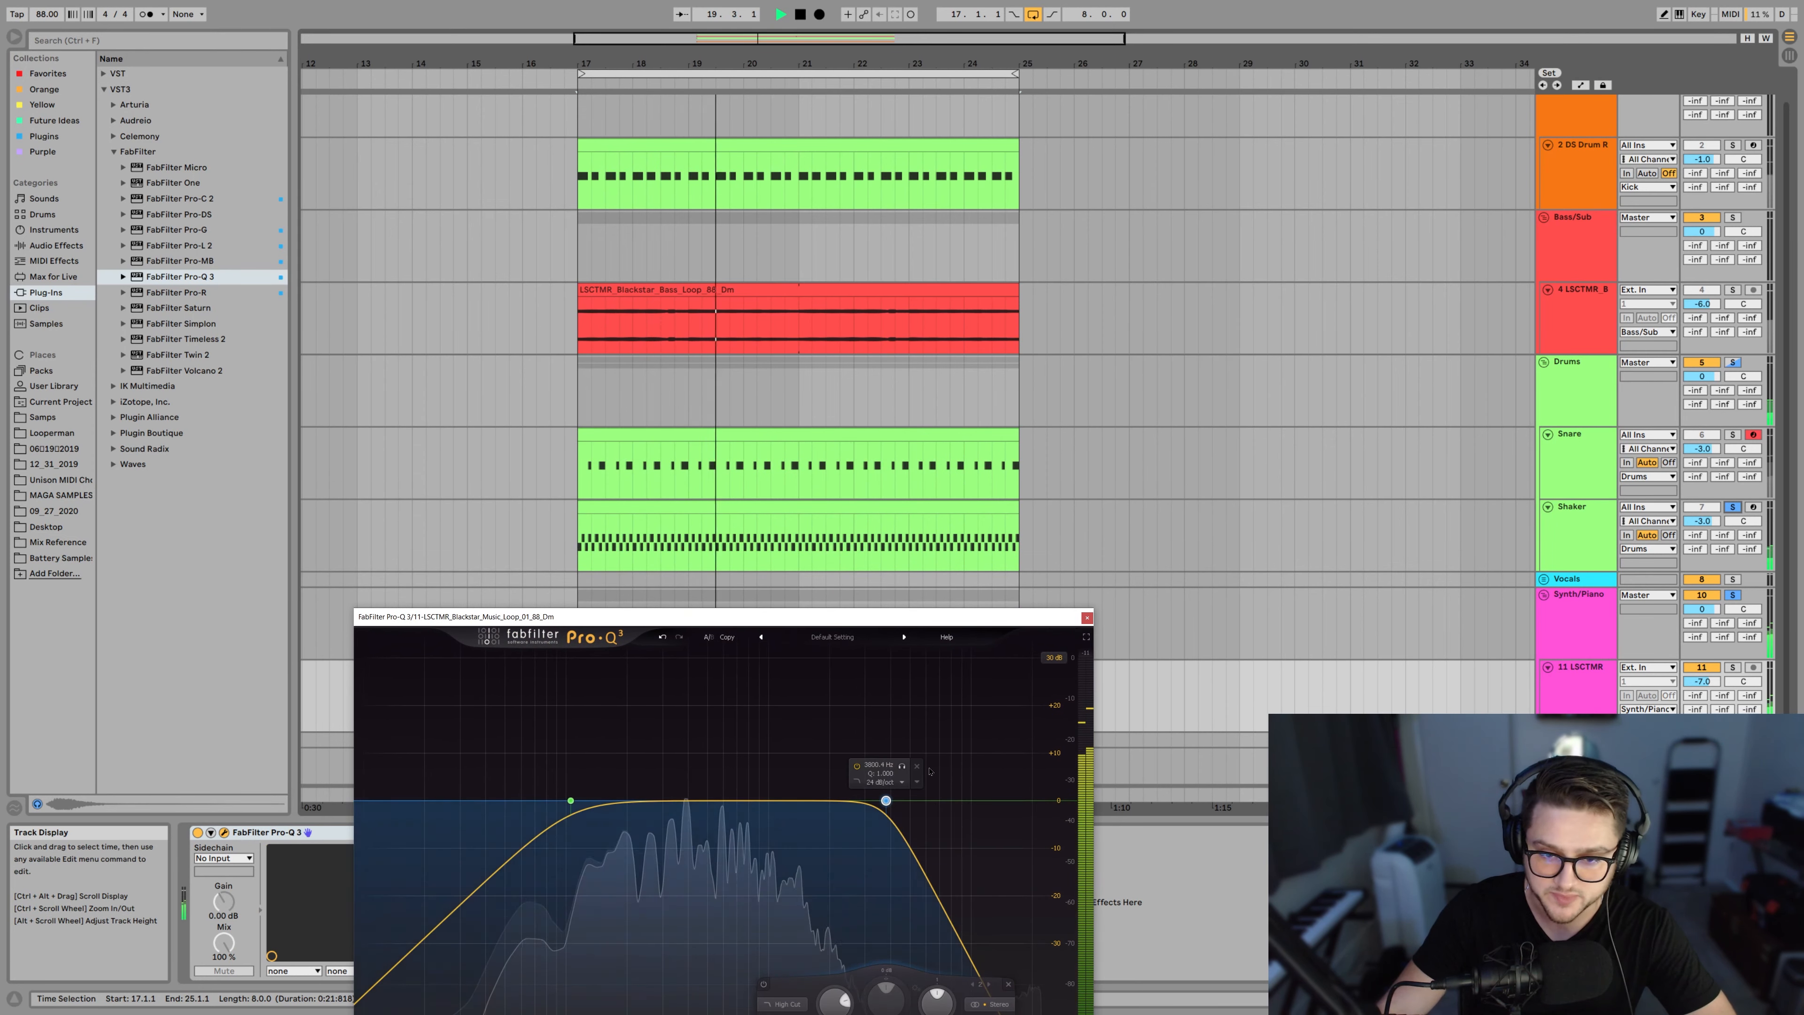
# Solo the Snare instead of the Shaker and play it together with the Synth/Piano loop
pyautogui.click(1731, 434)
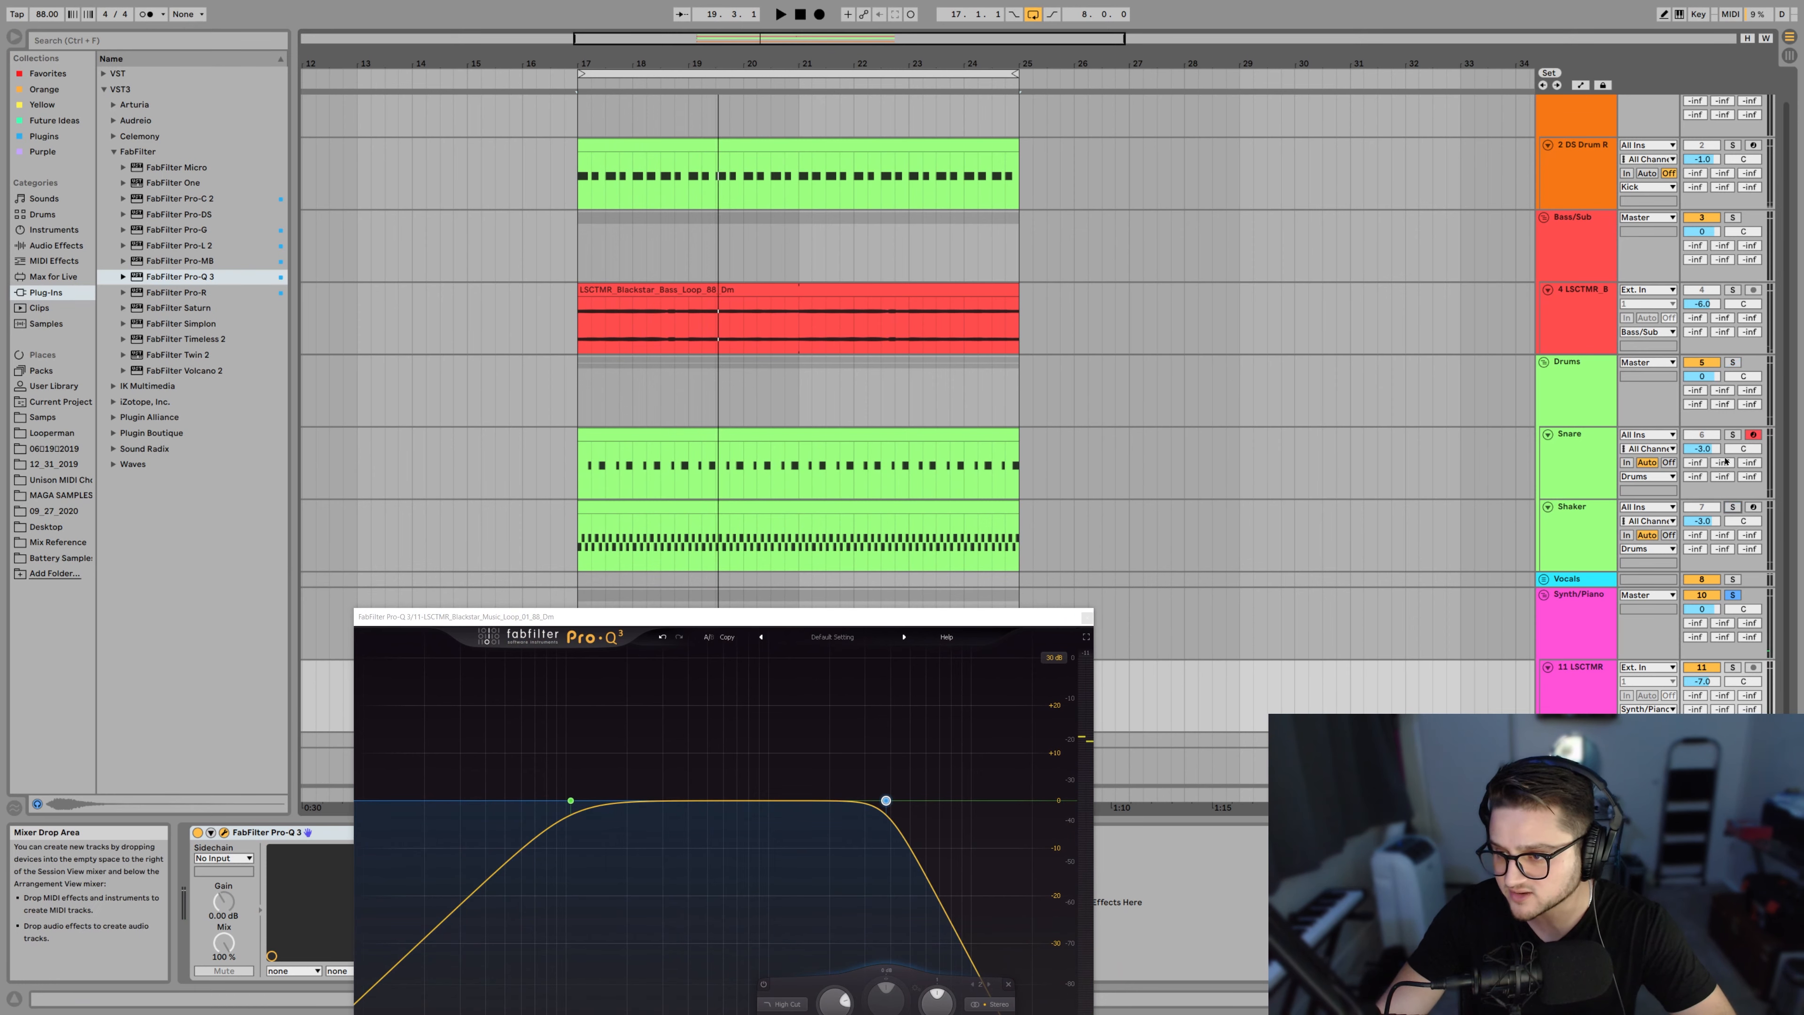
pyautogui.press('space')
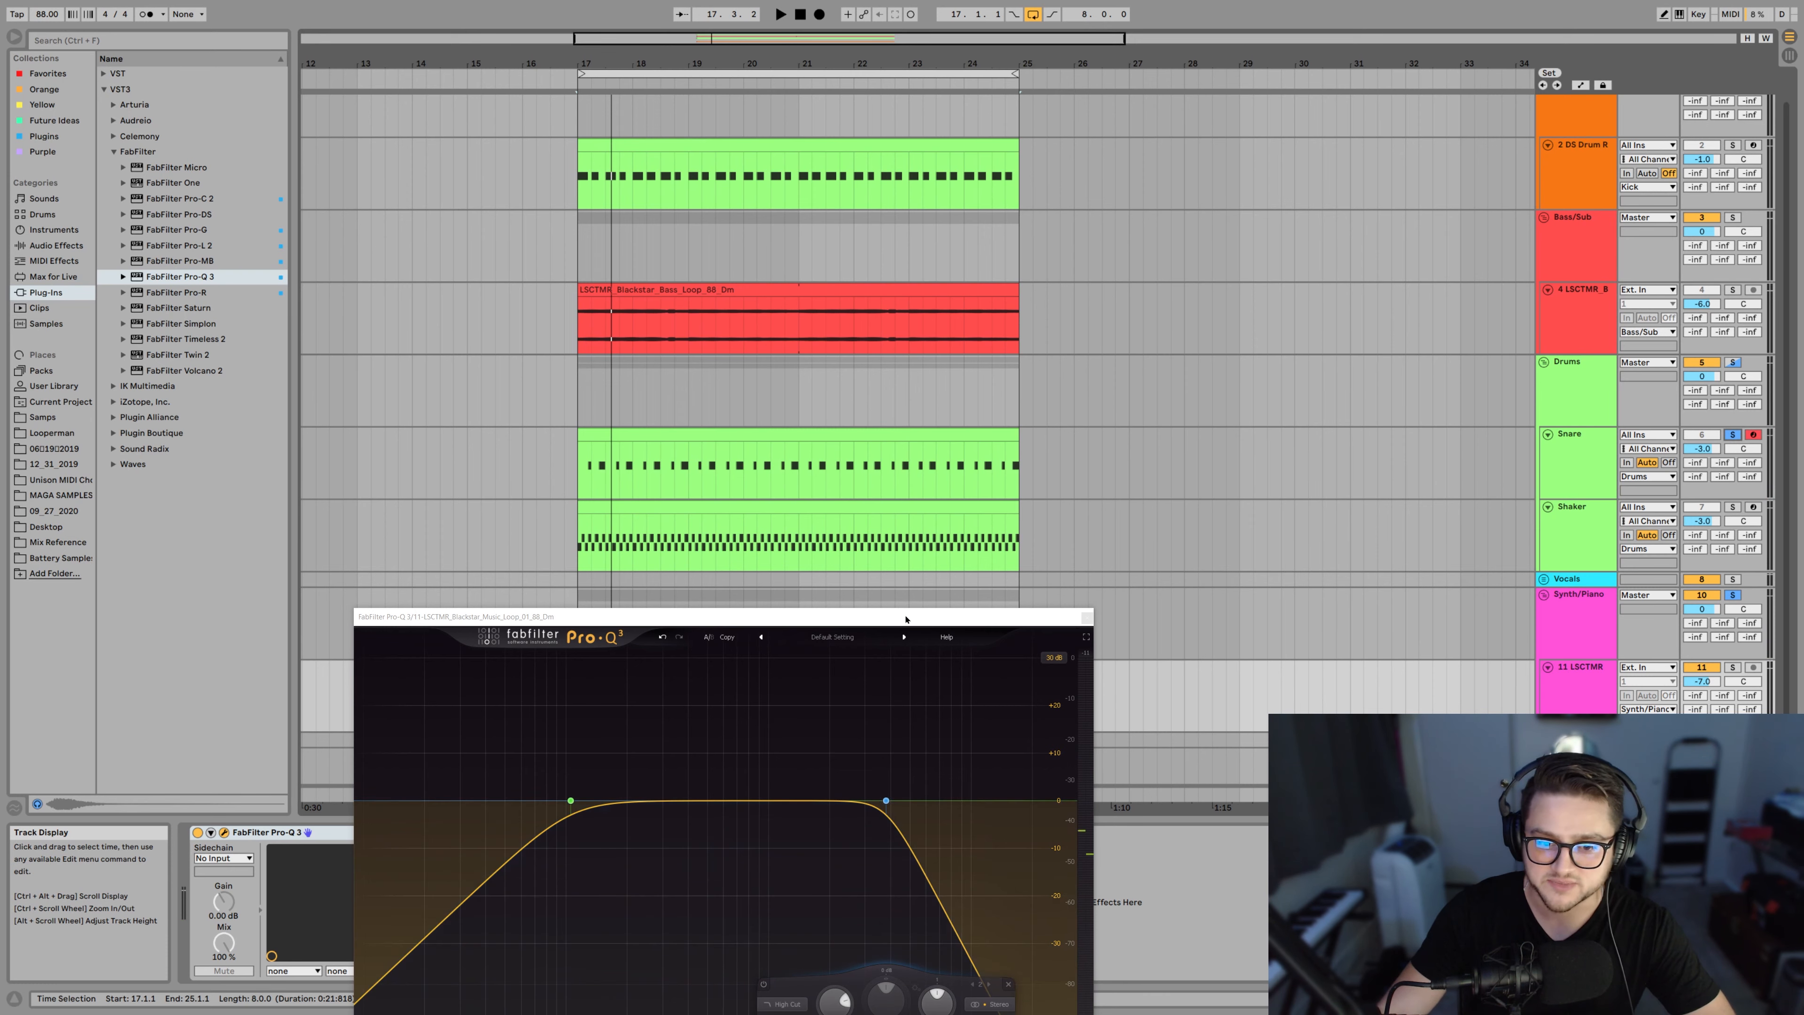
pyautogui.moveTo(931, 621); pyautogui.dragTo(936, 523)
pyautogui.press('space')
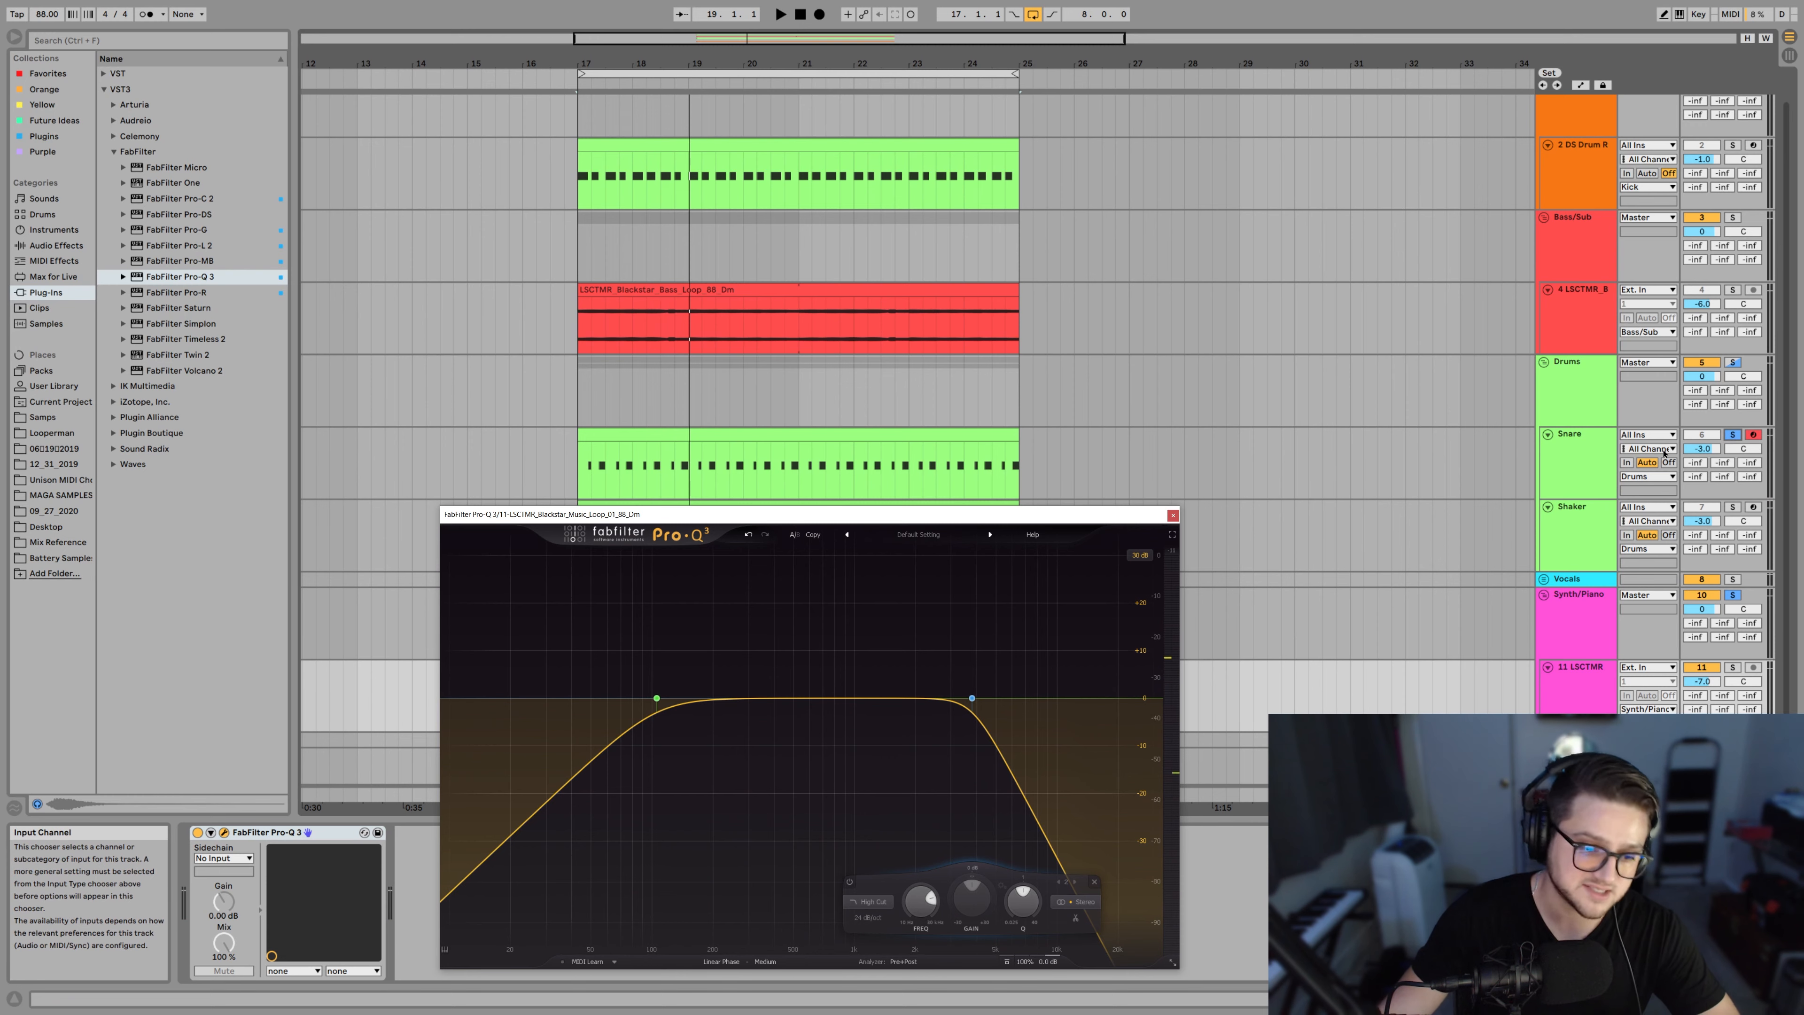
# Swap the Snare solo for the bass loop track and audition it with the Synth/Piano loop
pyautogui.click(1731, 435)
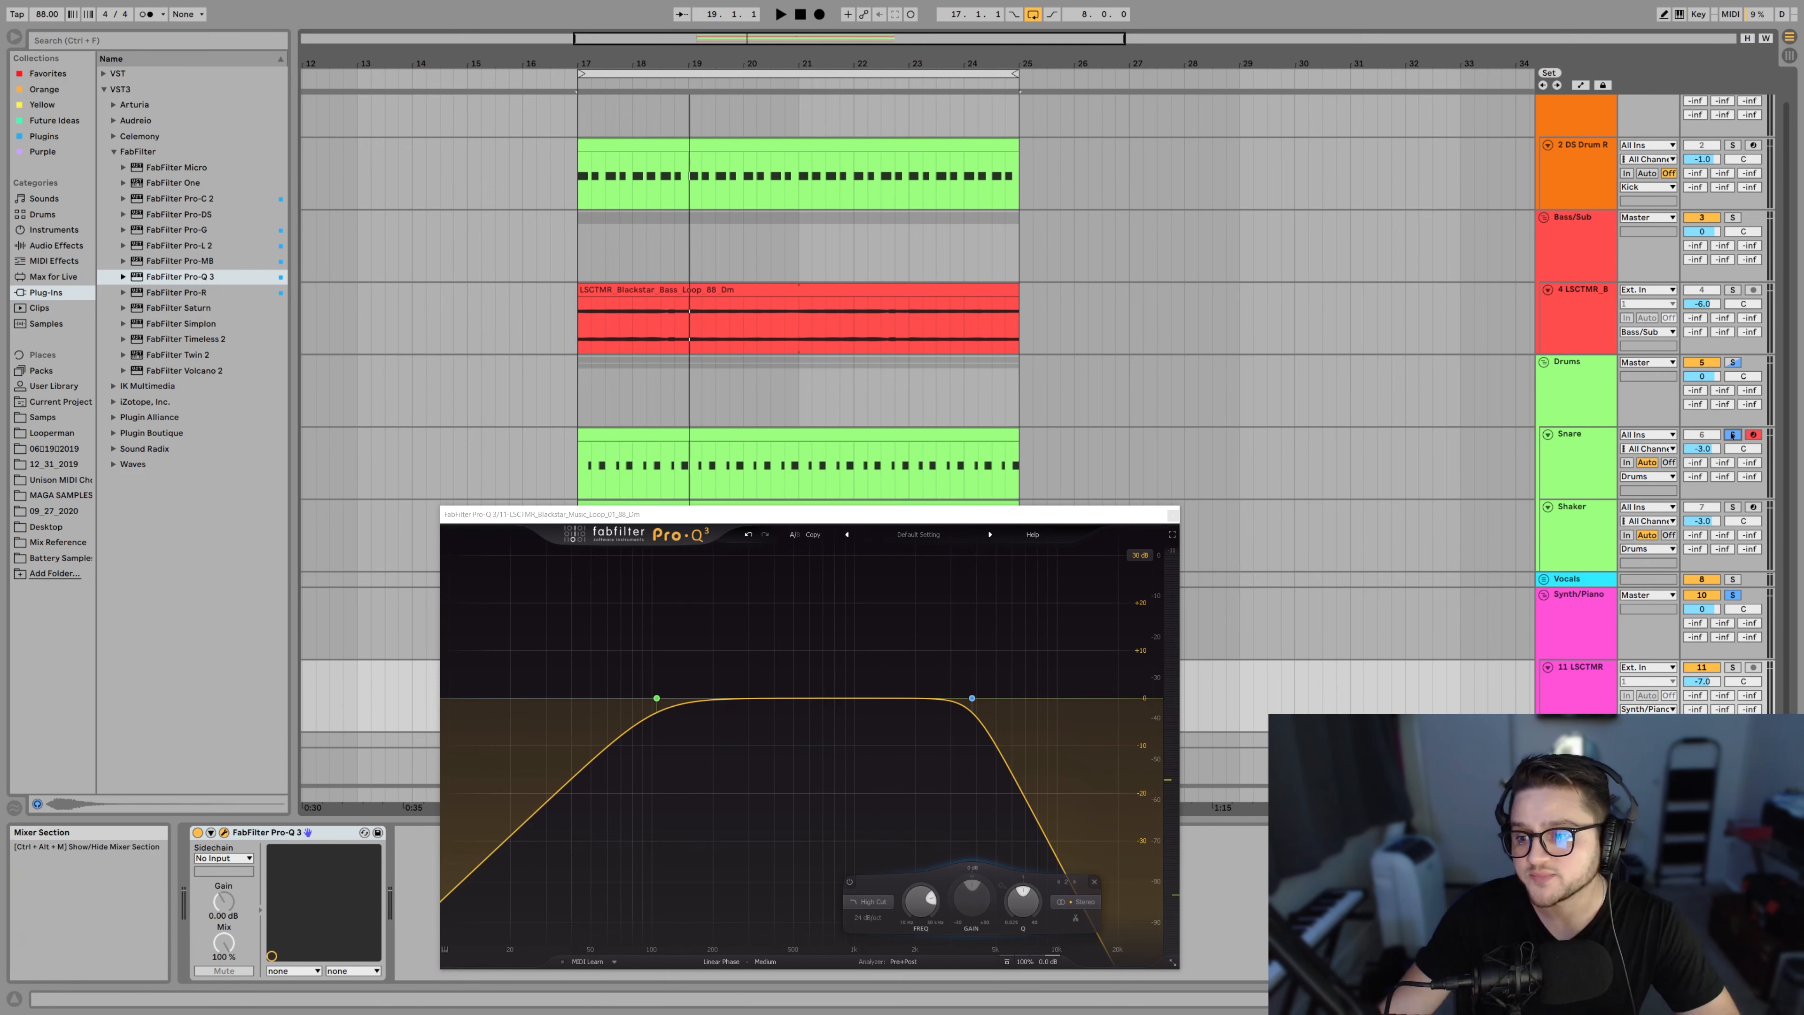
pyautogui.click(1731, 289)
pyautogui.press('space')
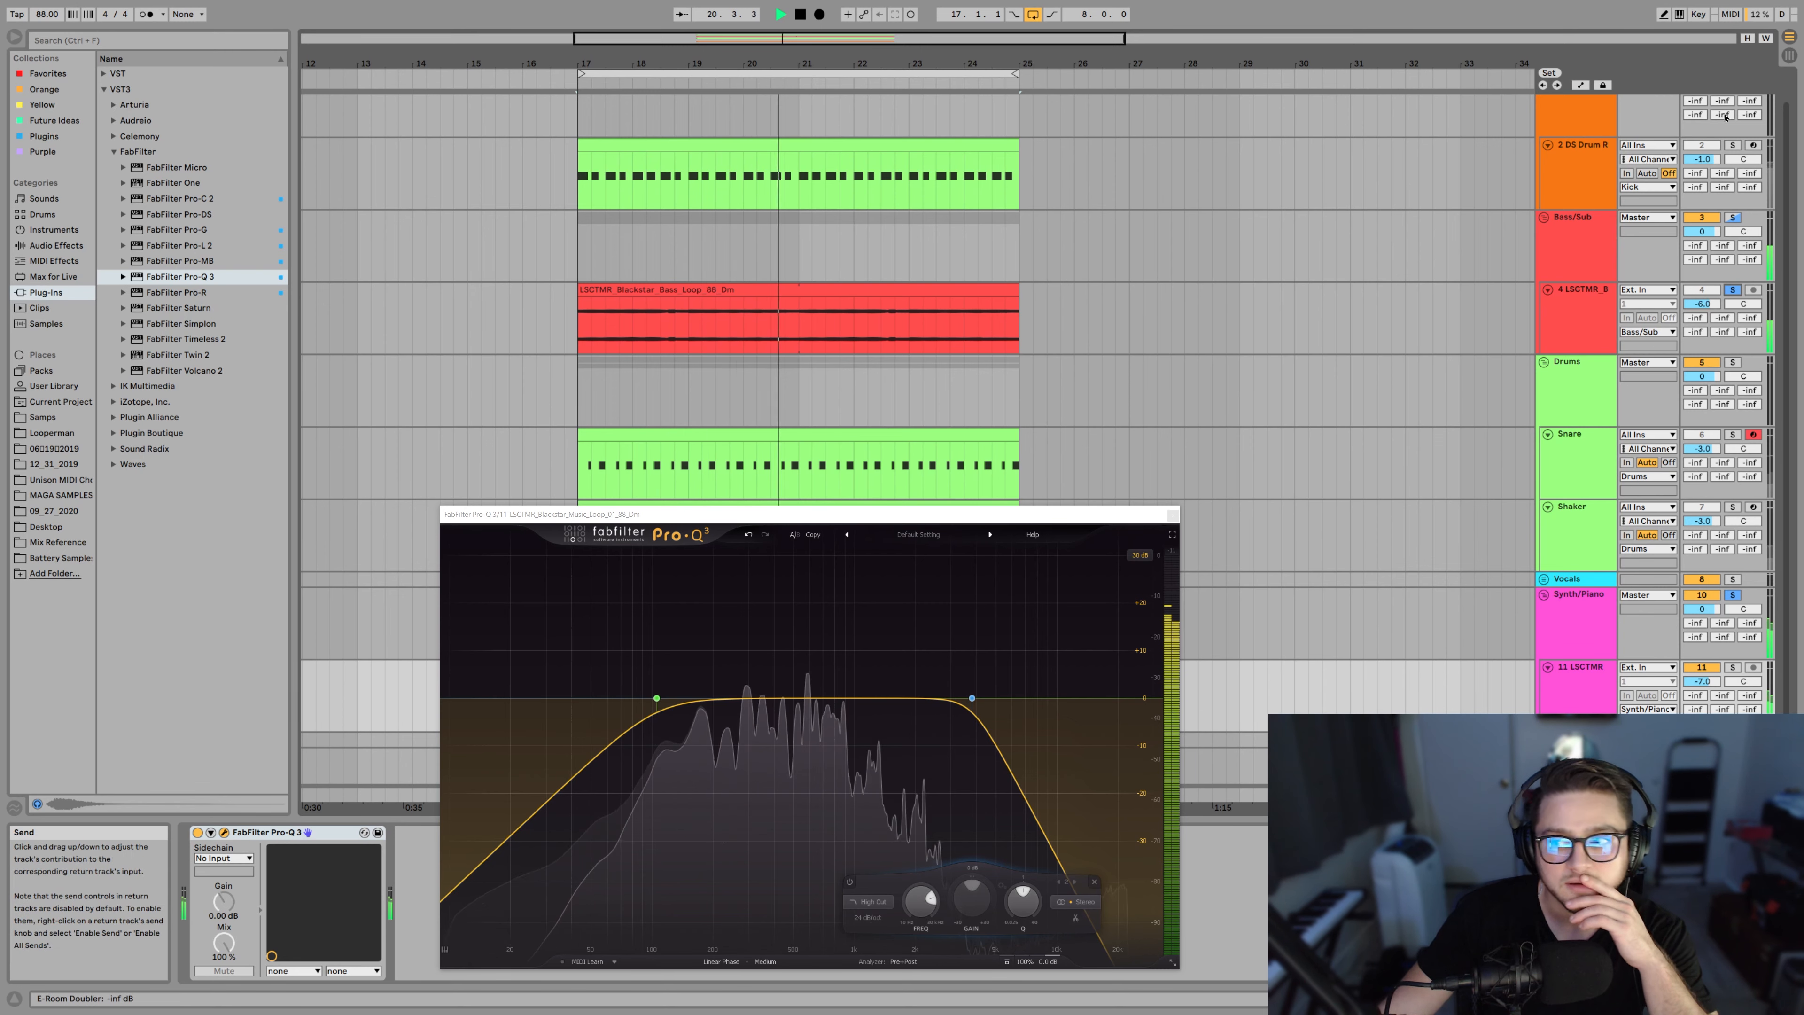
pyautogui.press('space')
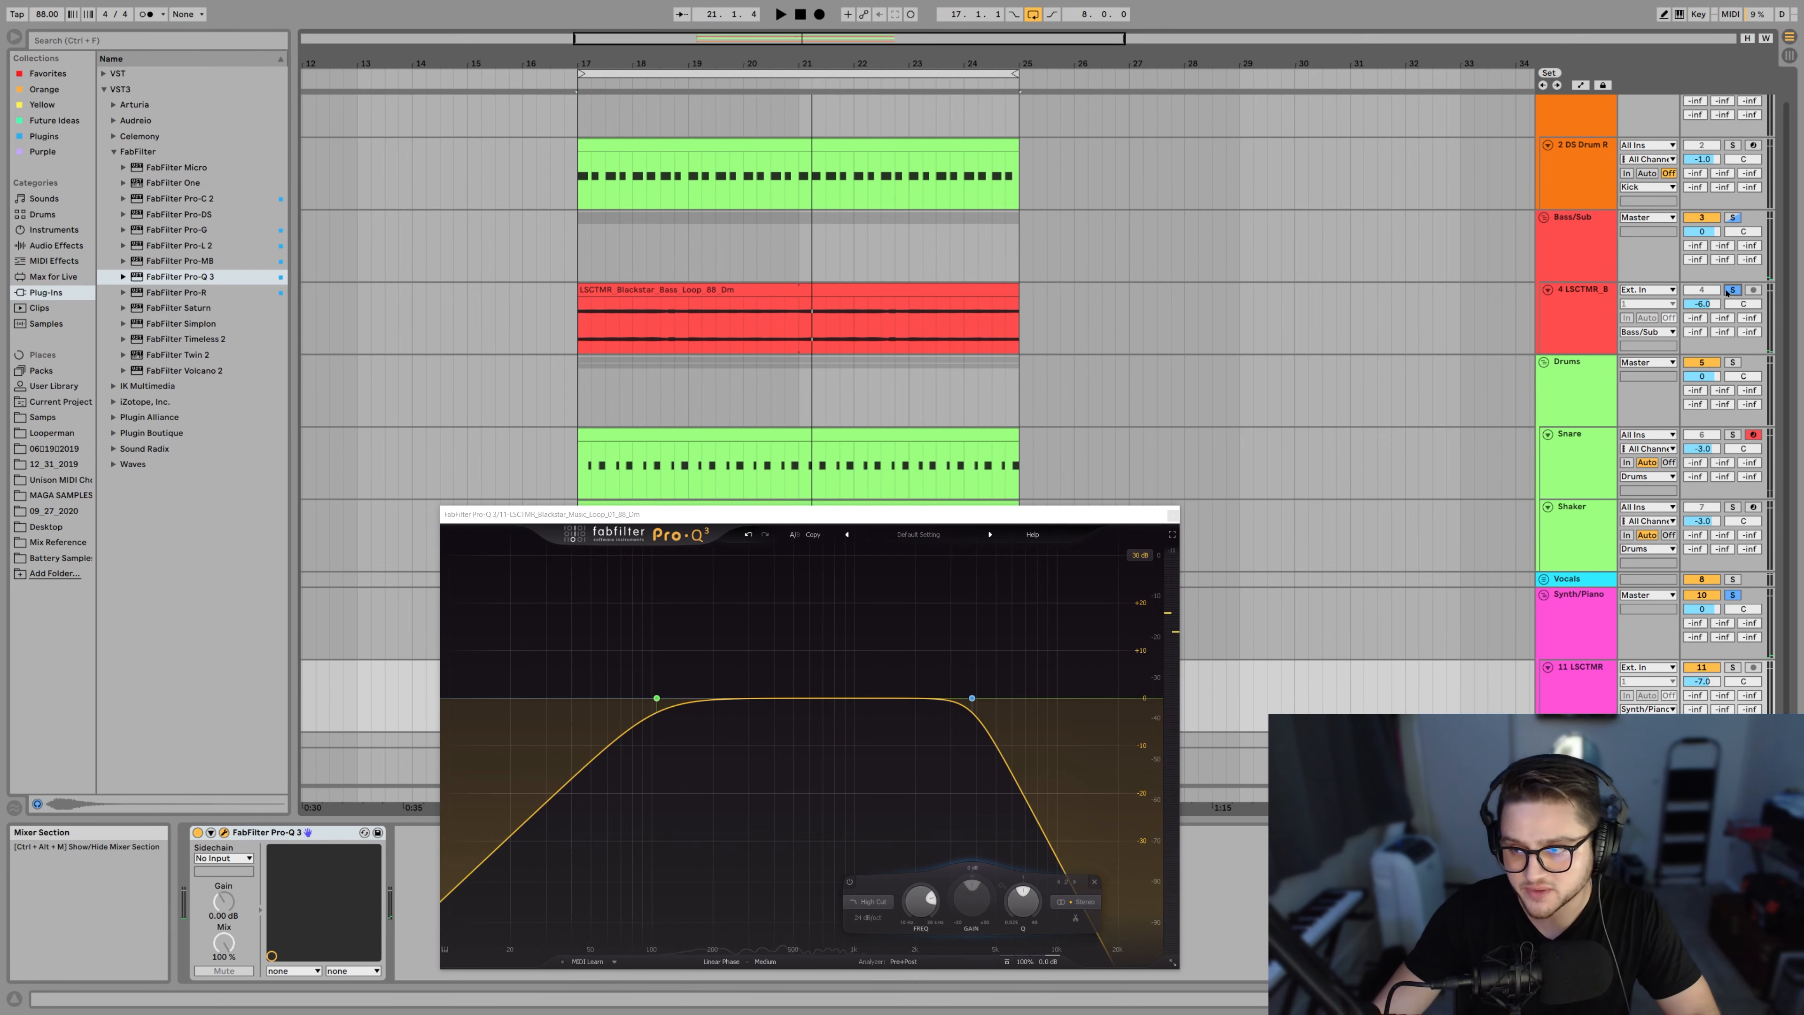
# Solo the Kick group with the Synth/Piano loop, play them together, and clear the solos
pyautogui.scroll(1, 1731, 180)
pyautogui.keyDown('ctrl'); pyautogui.click(1734, 103); pyautogui.keyUp('ctrl')
pyautogui.press('space')
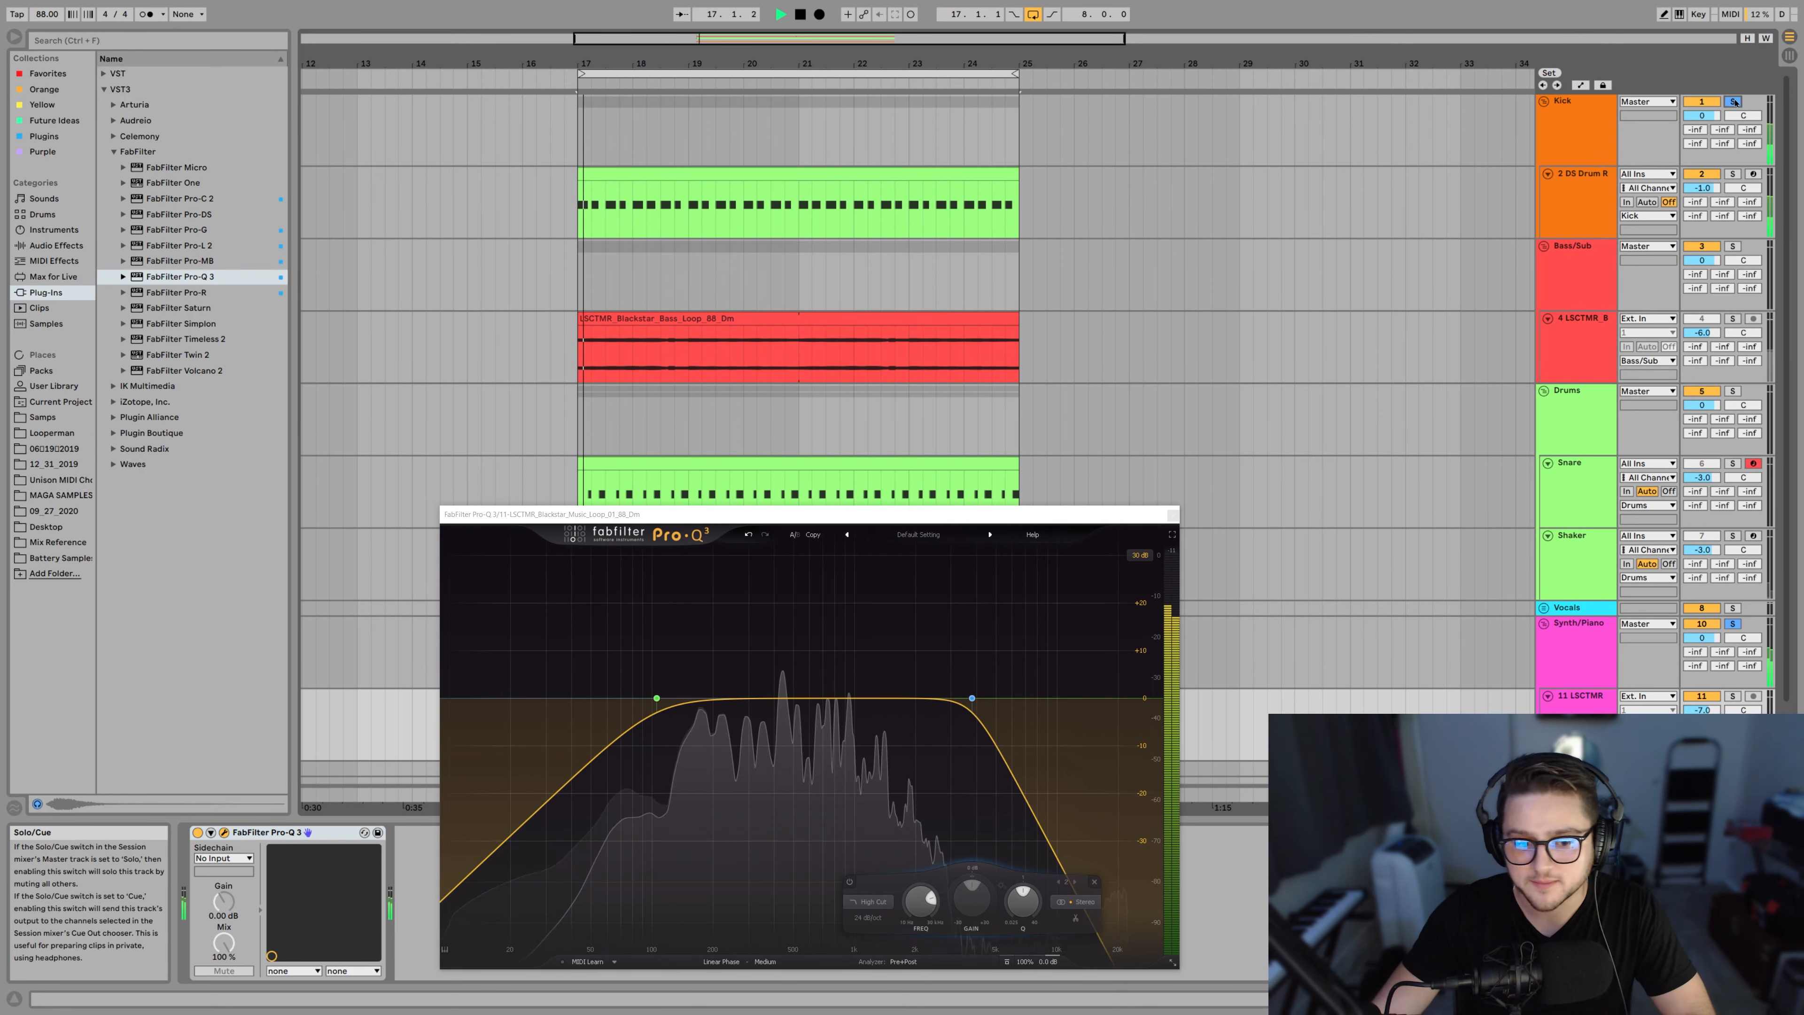
pyautogui.press('space')
pyautogui.click(1734, 103)
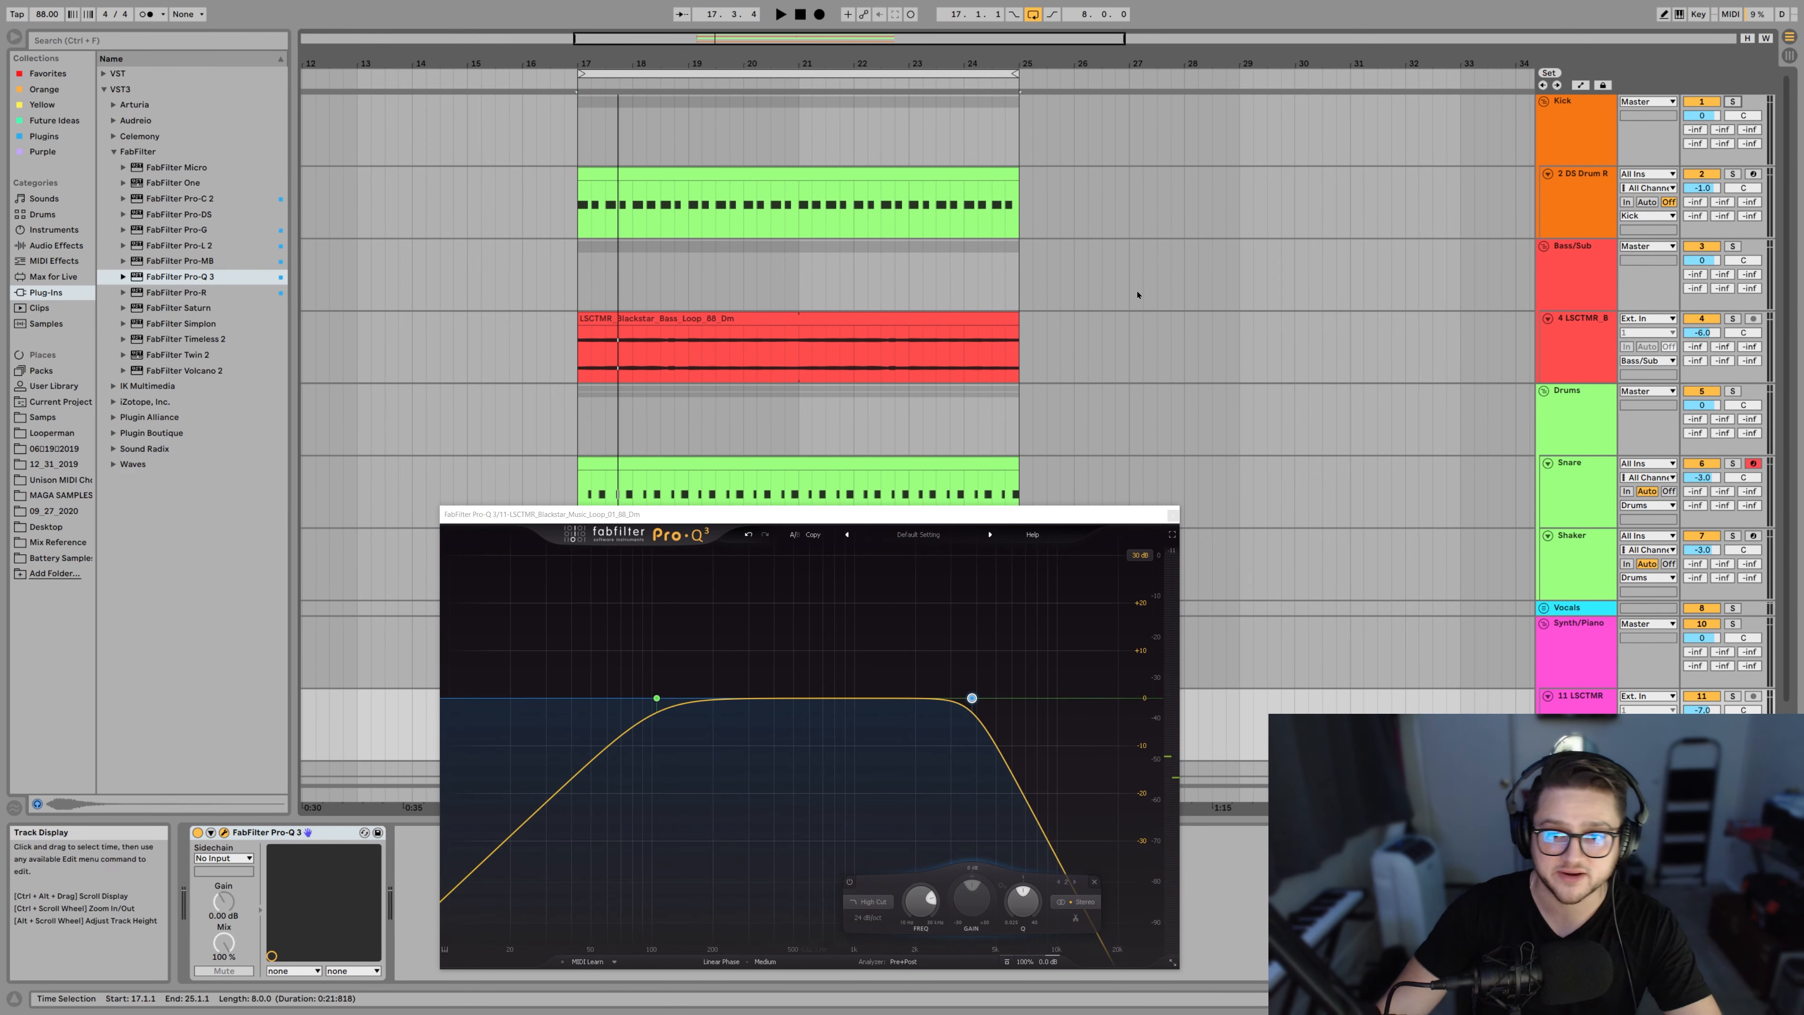
# Open the Pro-Q 3 on the DS Drum Rack track, inspect the kick's boosted low frequency, and close it
pyautogui.click(1580, 202)
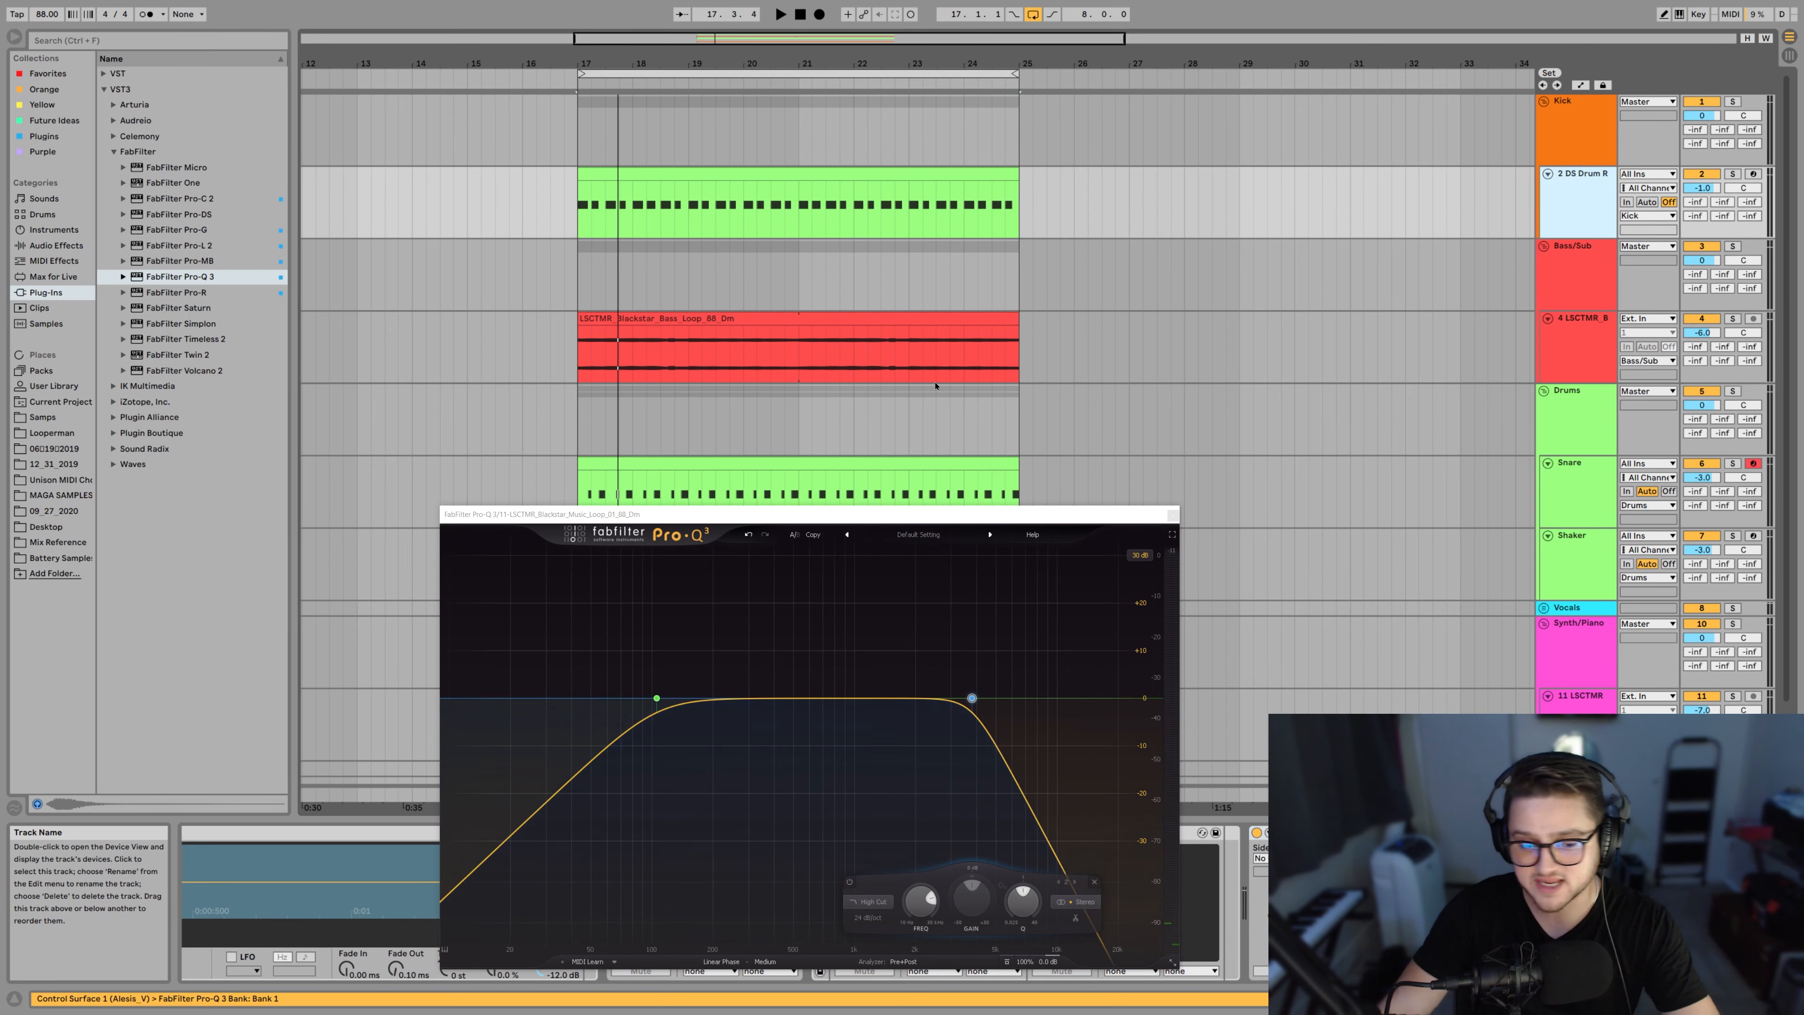
pyautogui.moveTo(771, 514); pyautogui.dragTo(731, 263)
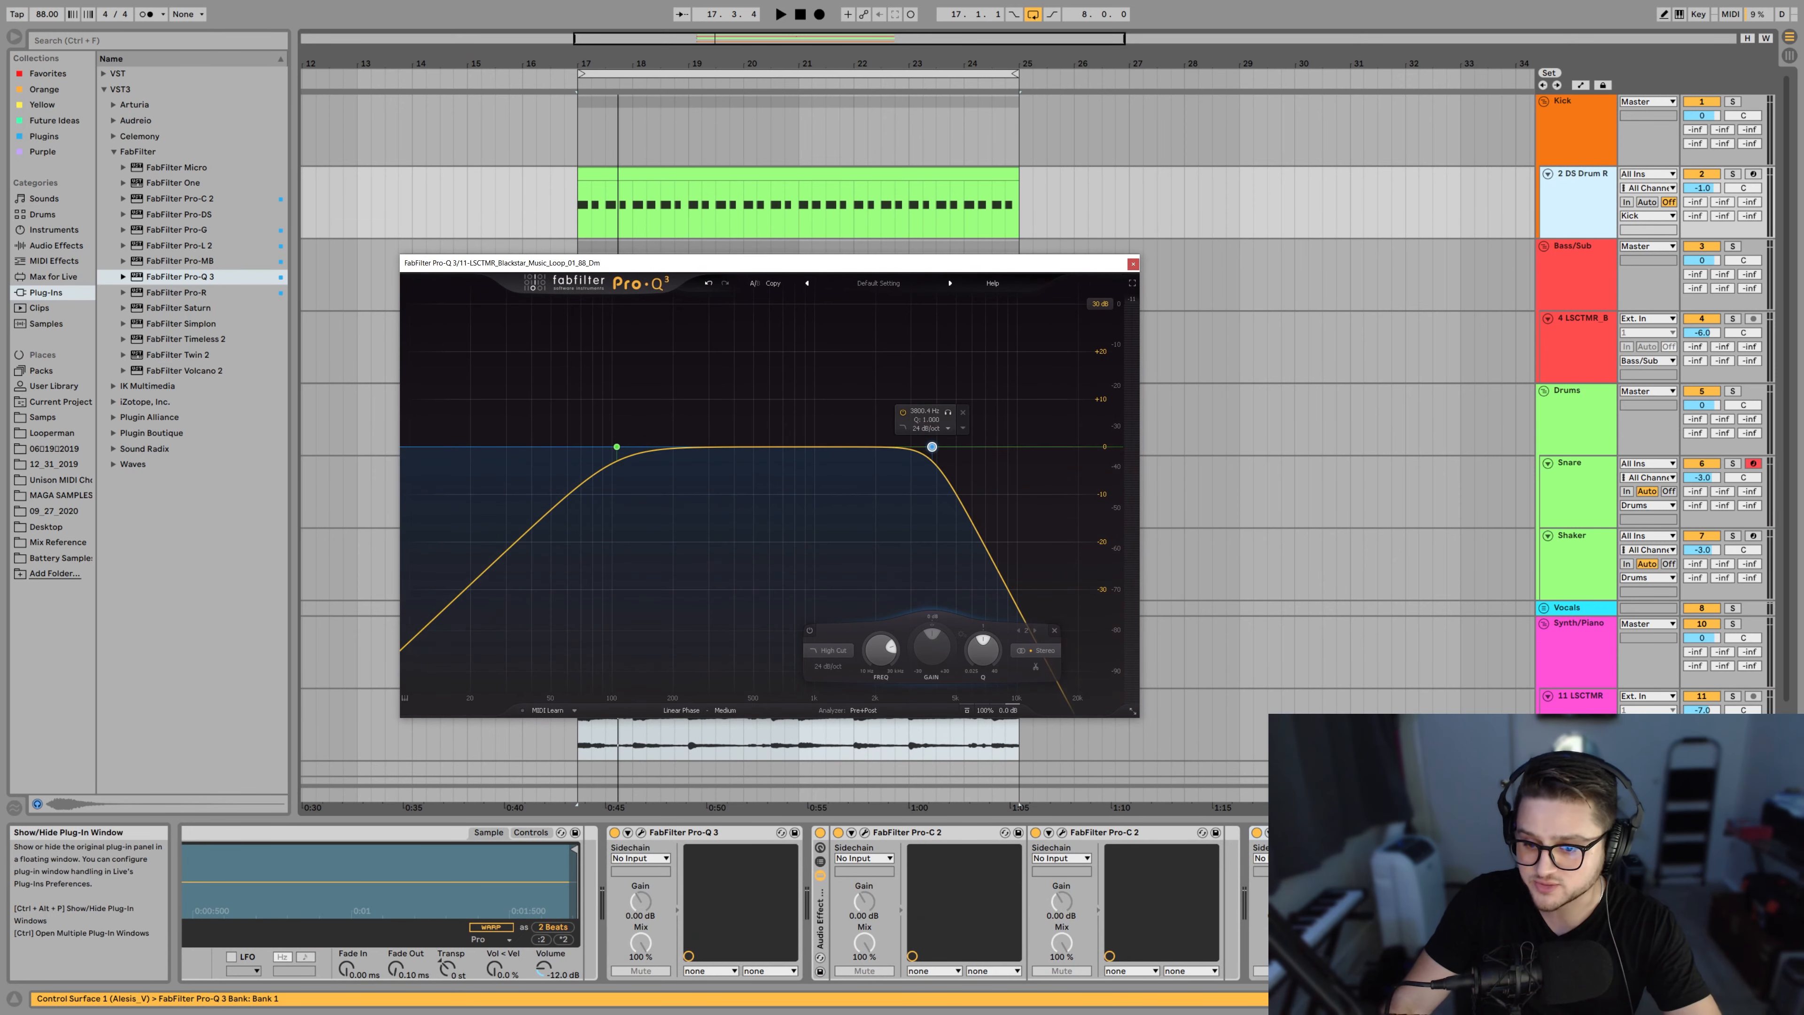
pyautogui.click(1283, 831)
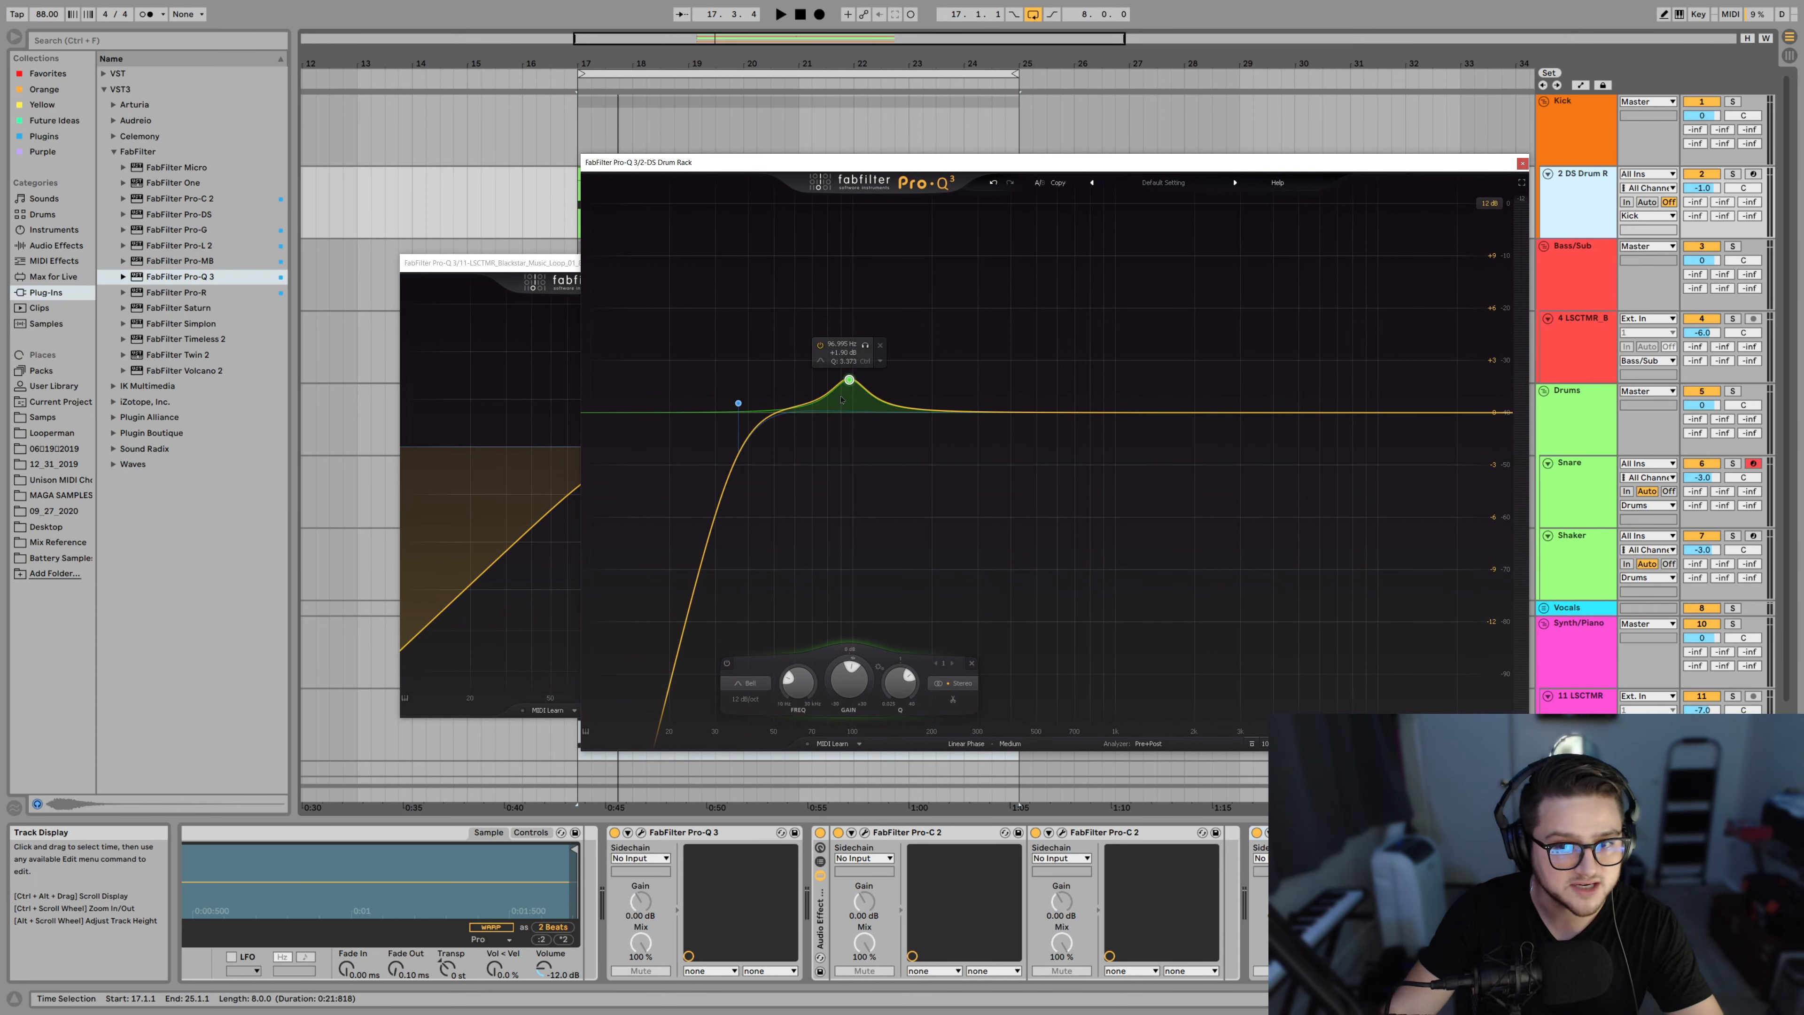
pyautogui.click(1522, 162)
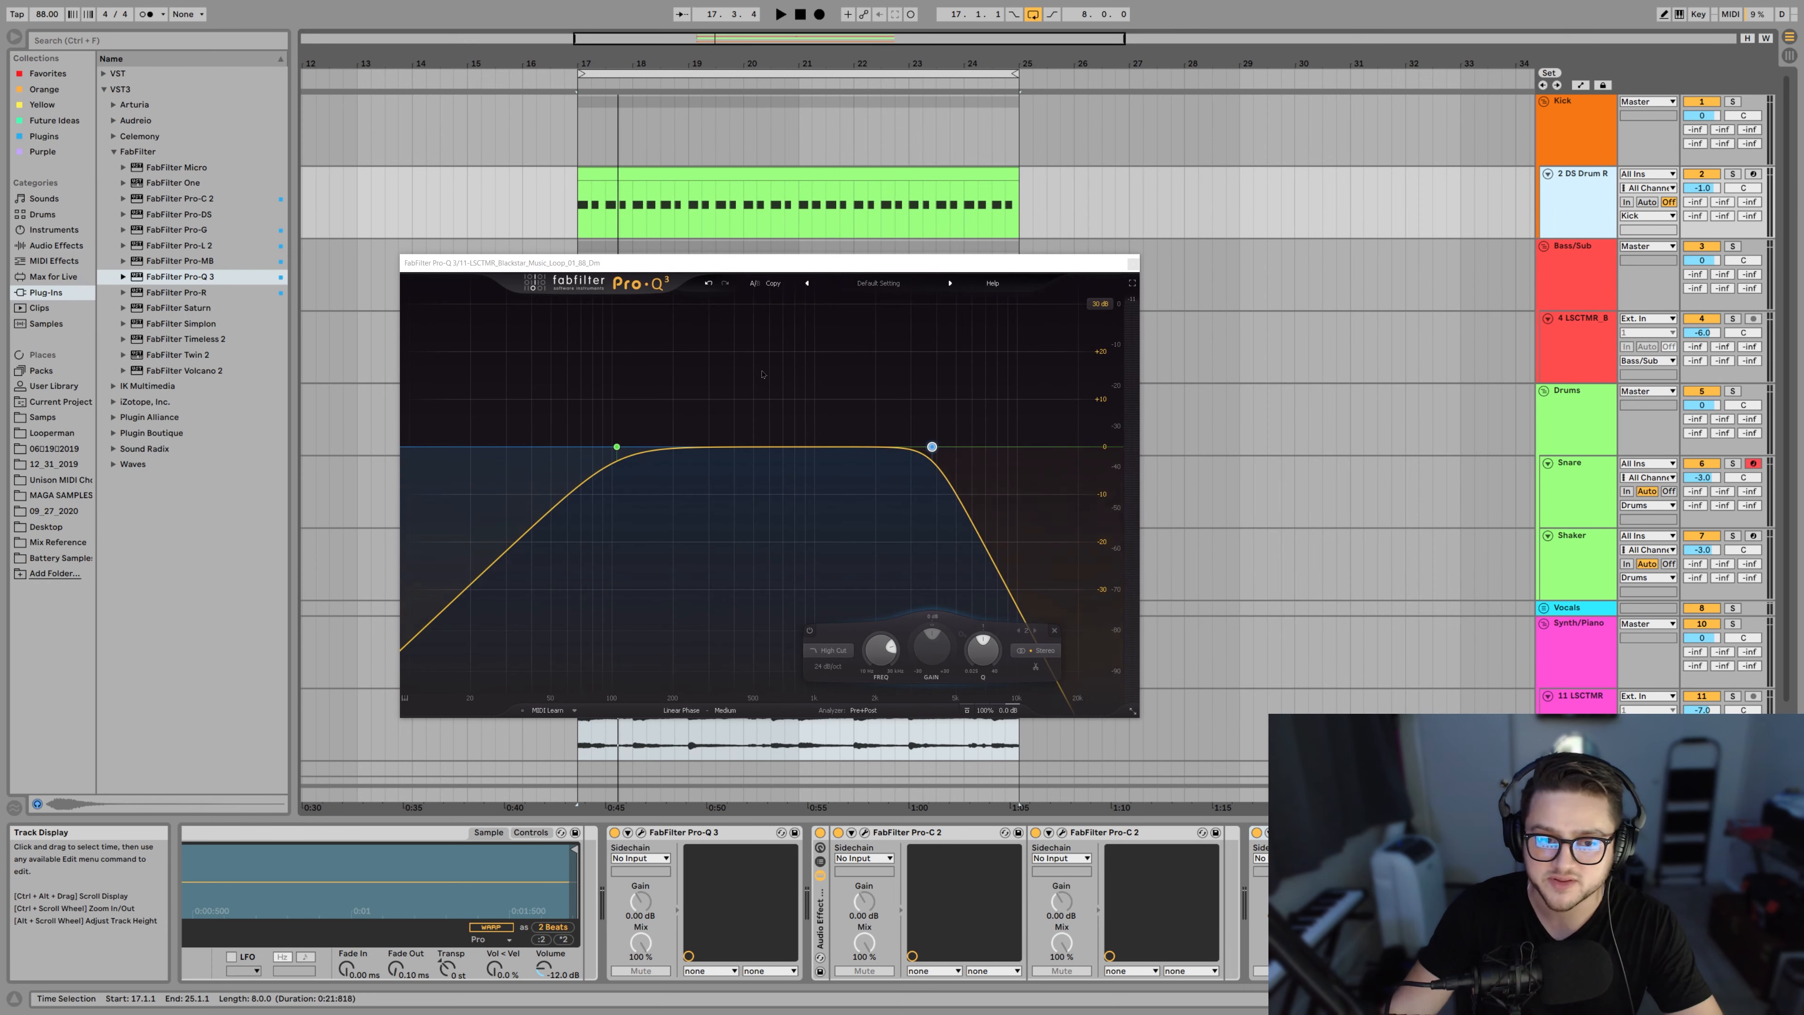
# Add a bell cut to the low end of the music loop's Pro-Q 3 curve and set its frequency to 97 Hz
pyautogui.click(599, 473)
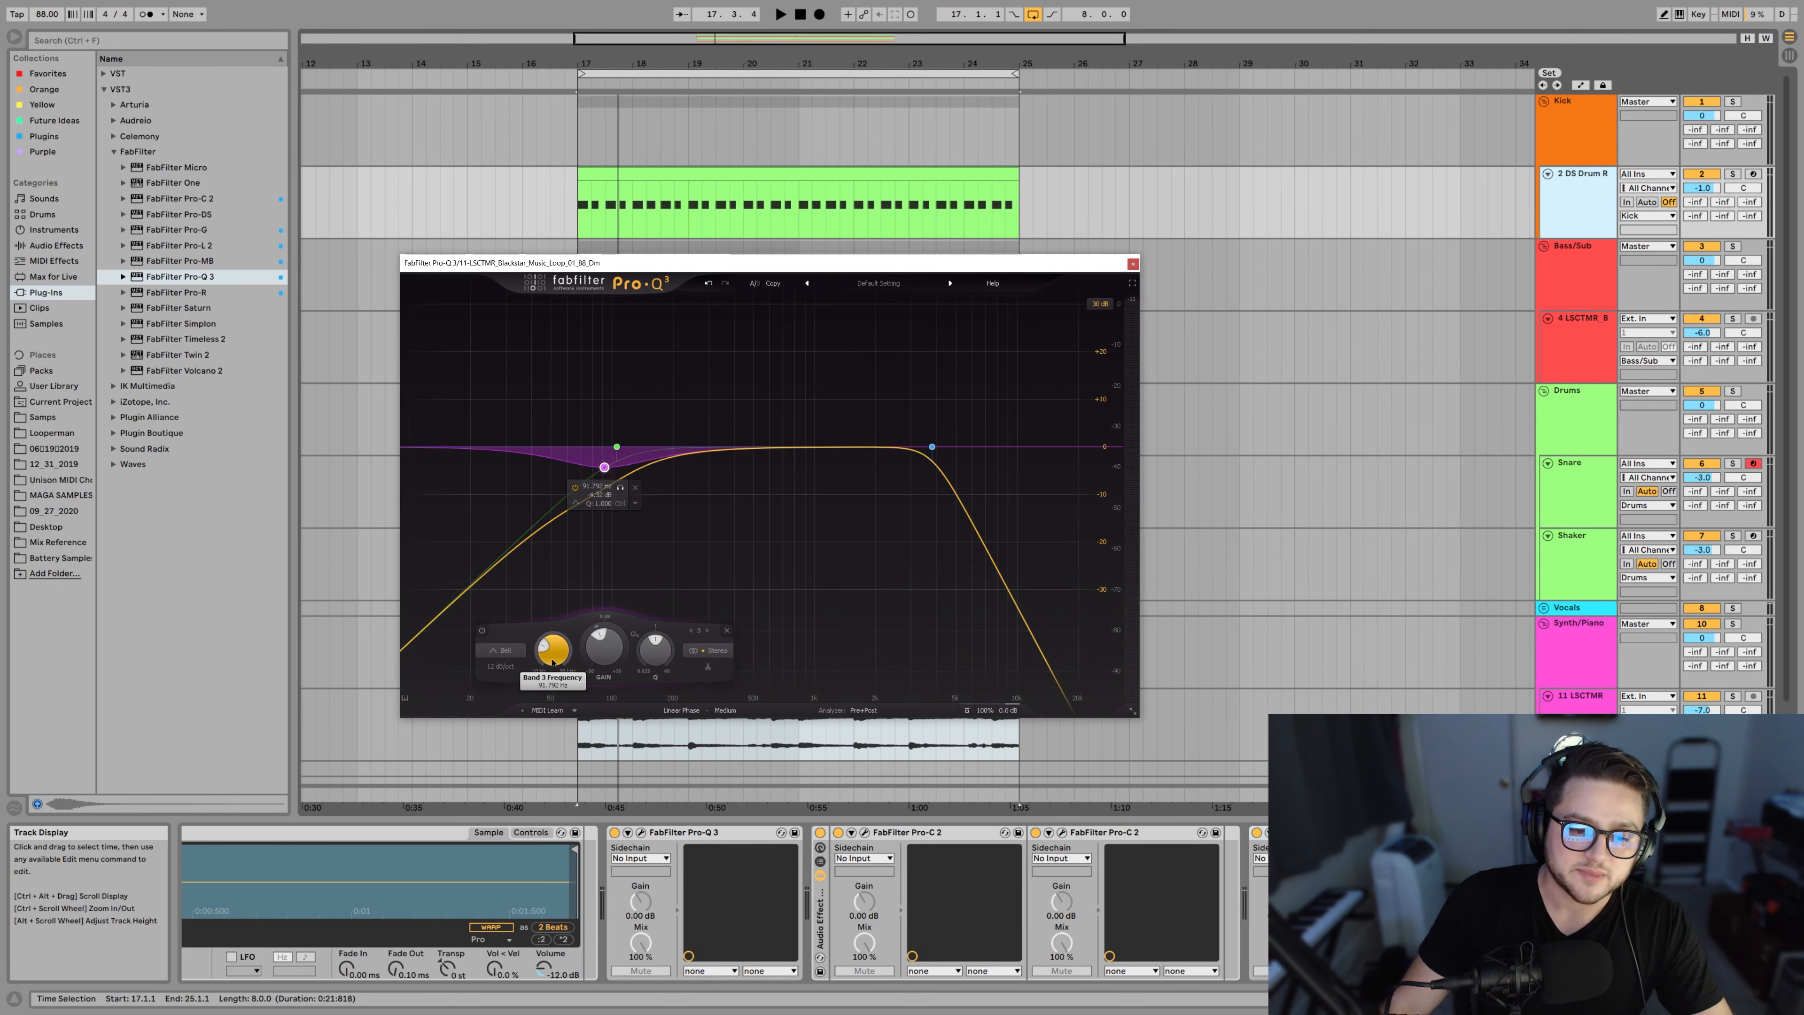
pyautogui.doubleClick(552, 660)
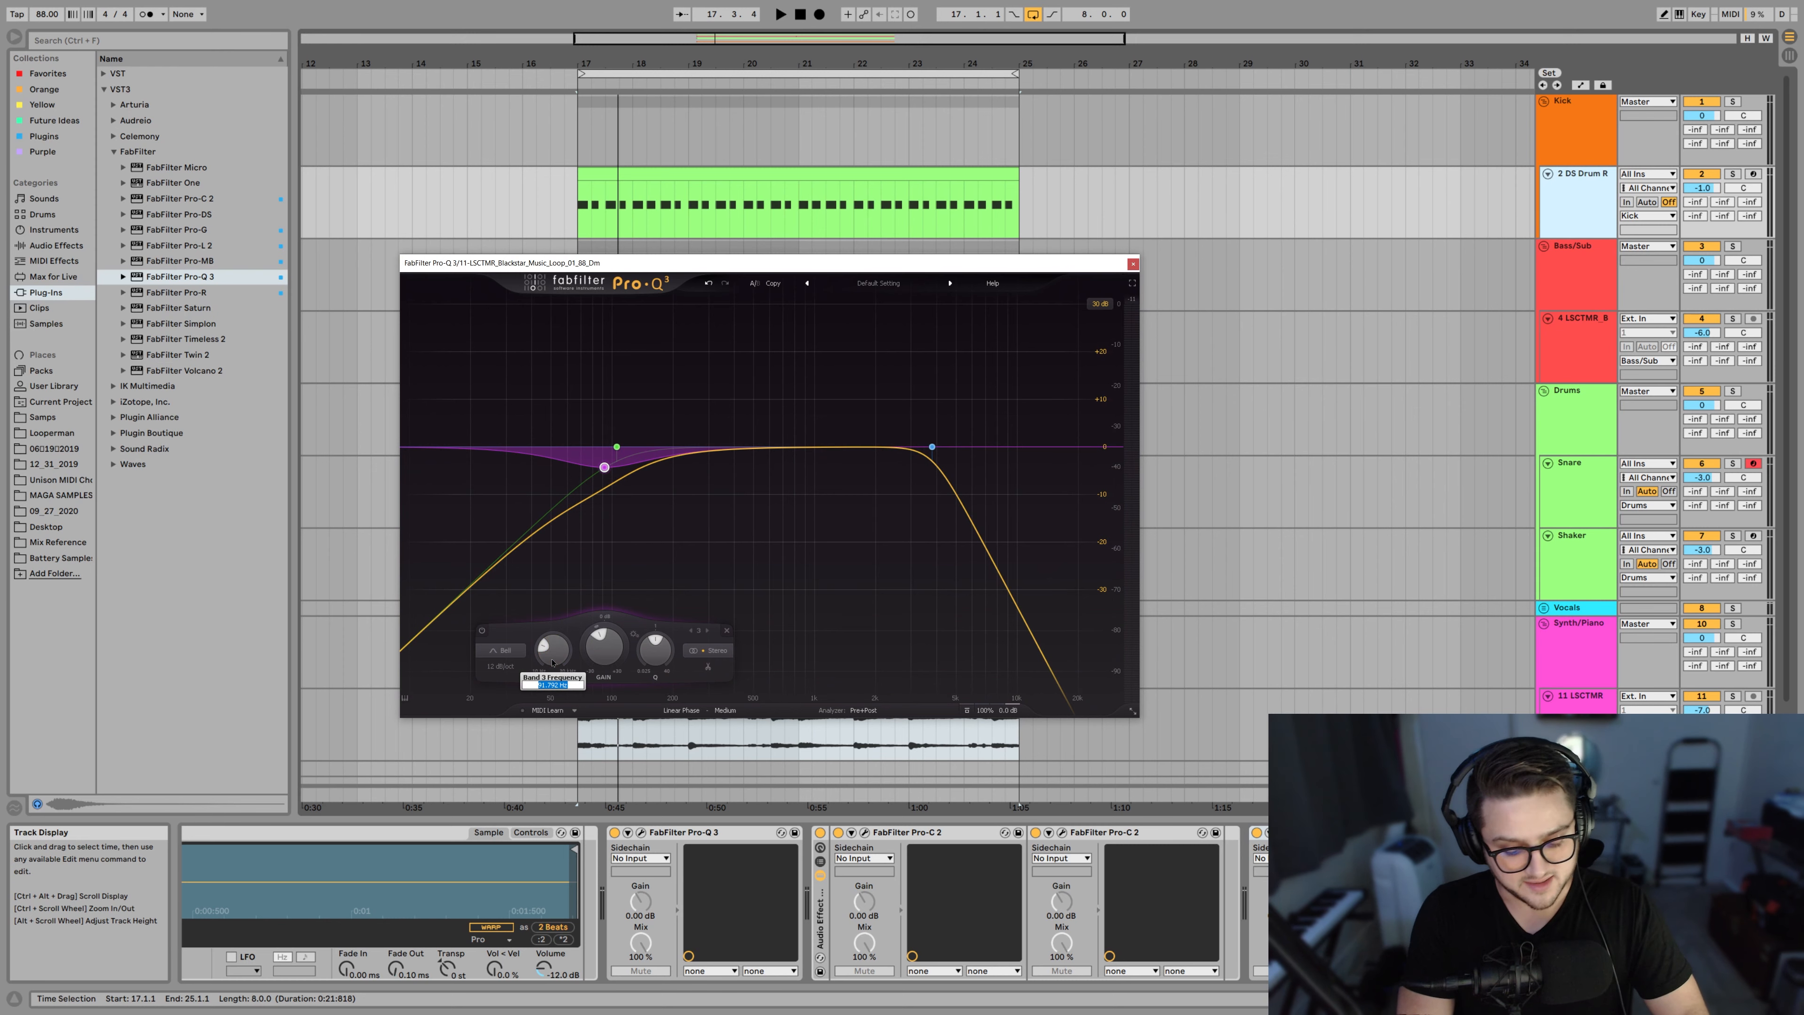
pyautogui.write('97')
pyautogui.press('Return')
# Narrow the Q of the 97 Hz bell and shape it as a shallow cut of a few dB
pyautogui.scroll(-1, 603, 648)
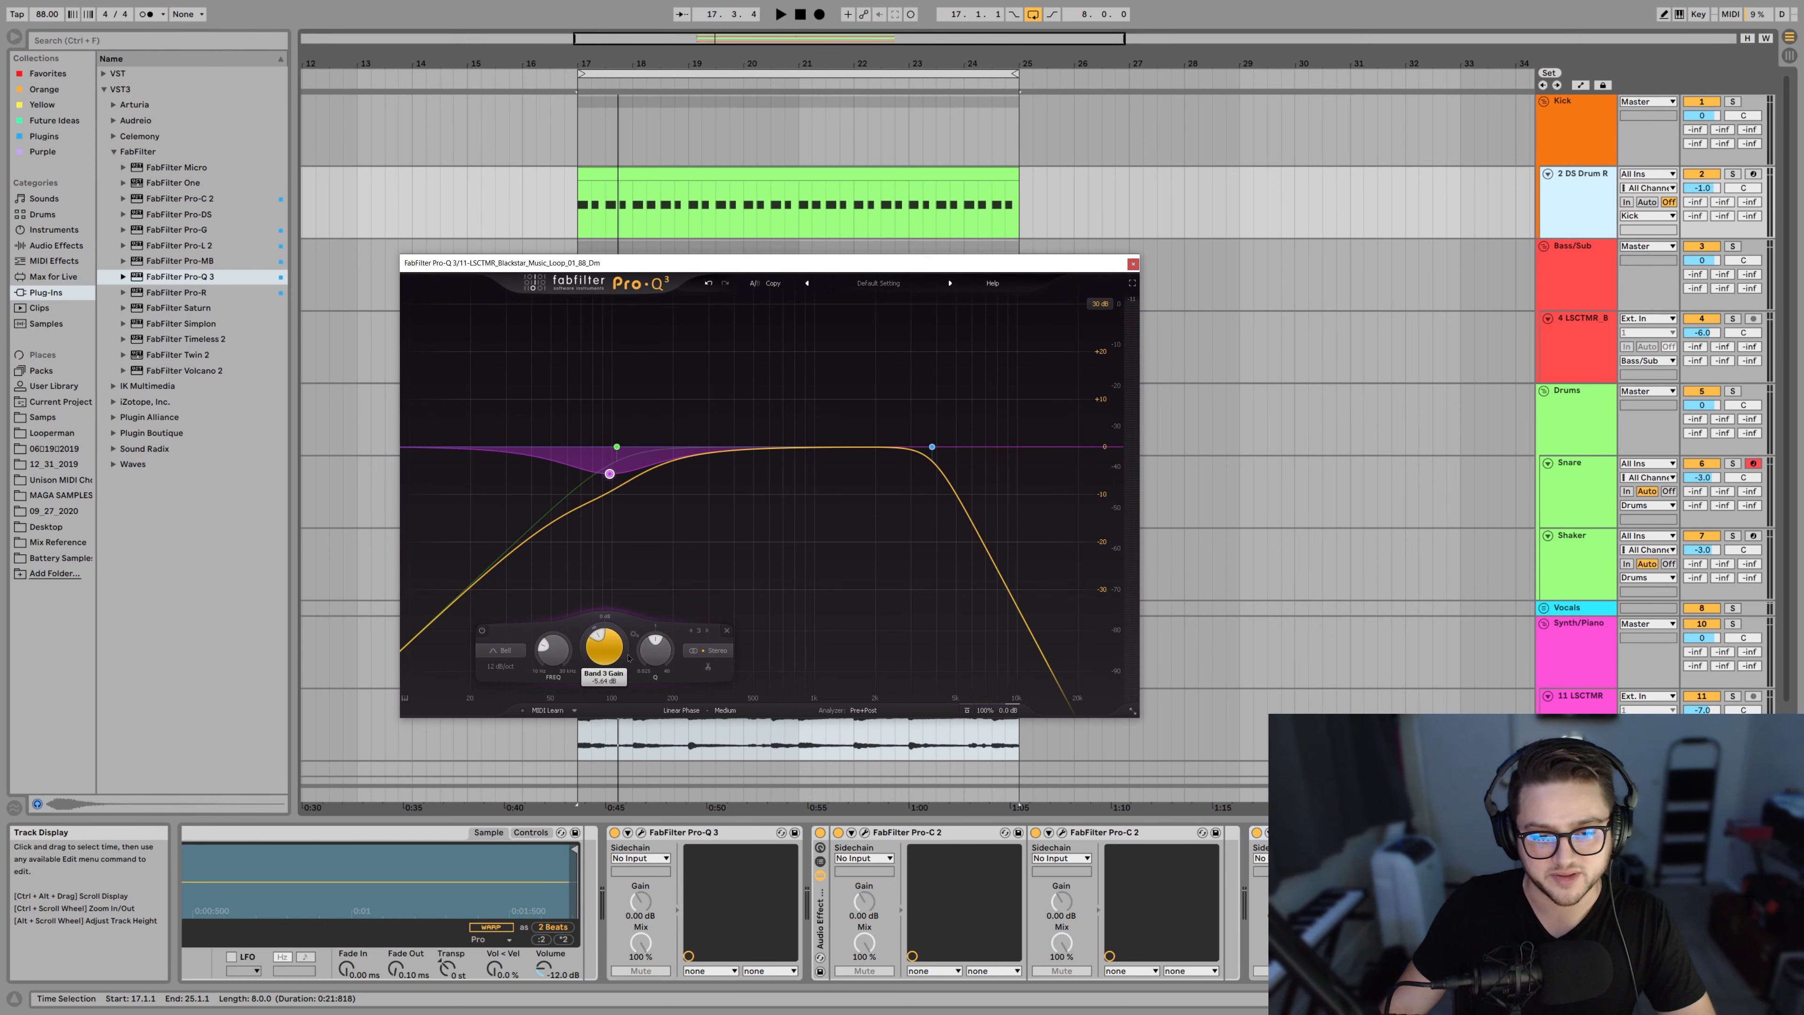
pyautogui.scroll(7, 660, 641)
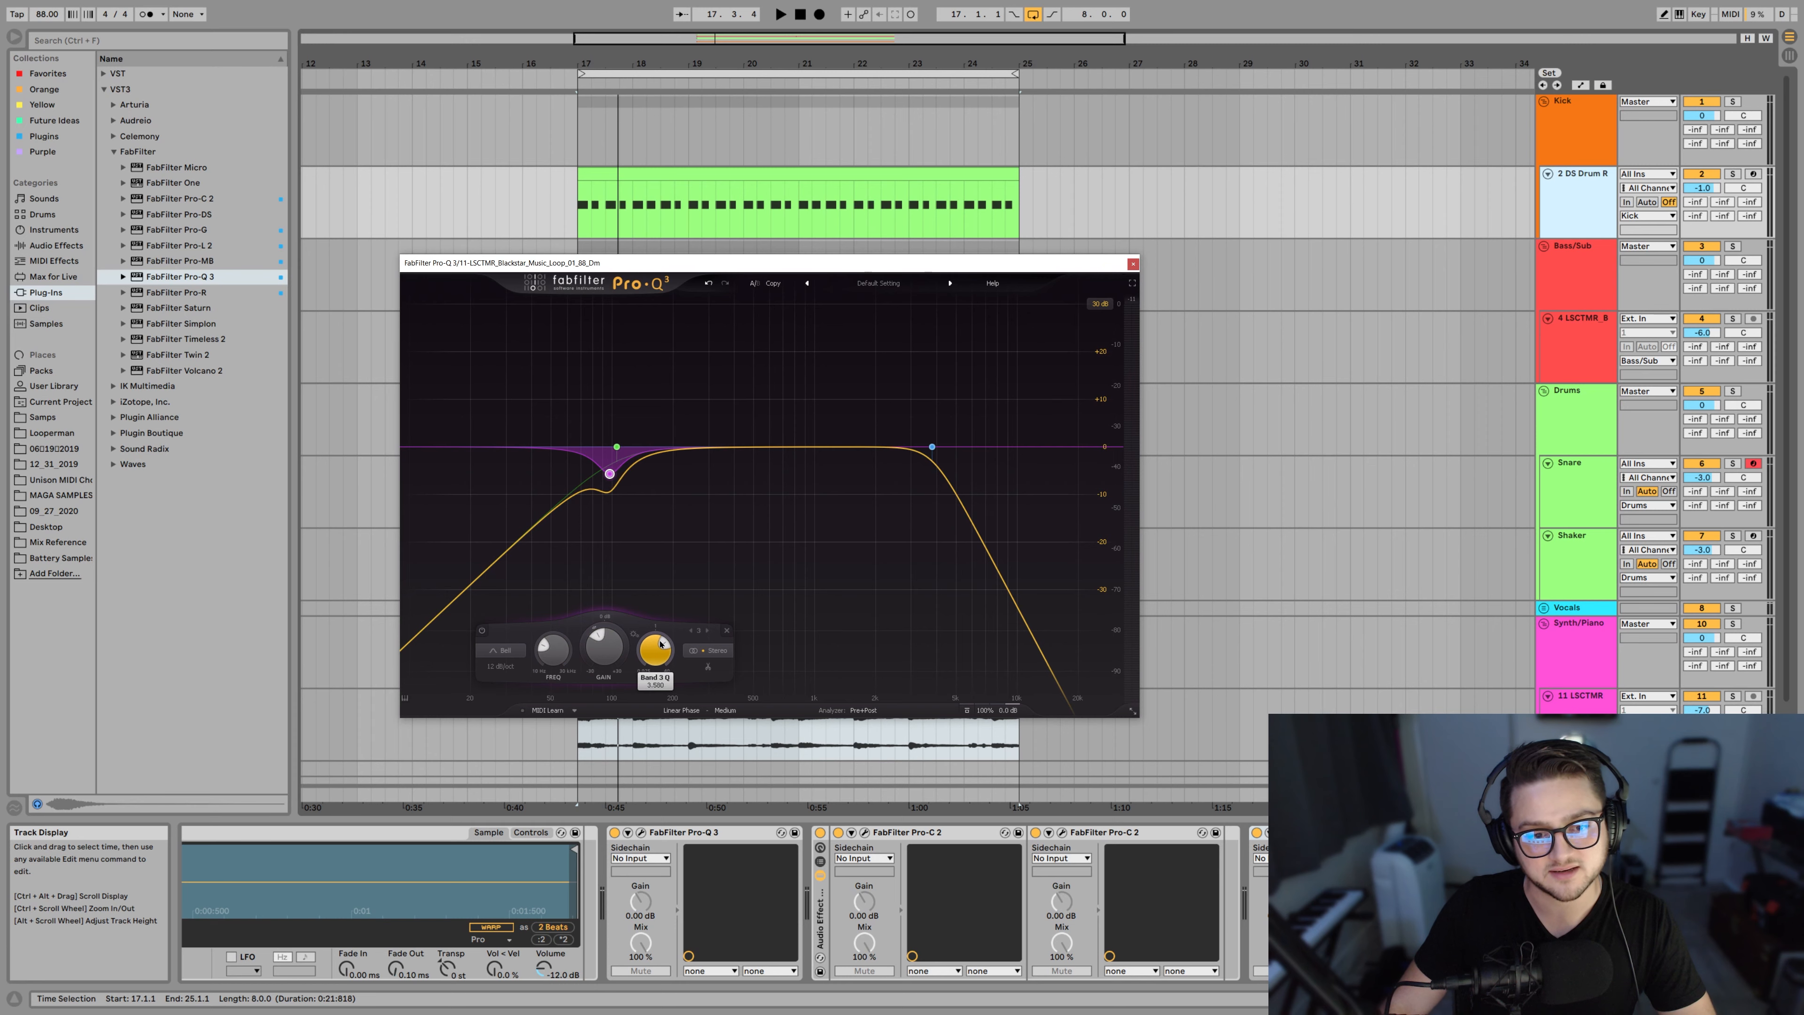
pyautogui.scroll(-2, 659, 645)
pyautogui.scroll(3, 605, 647)
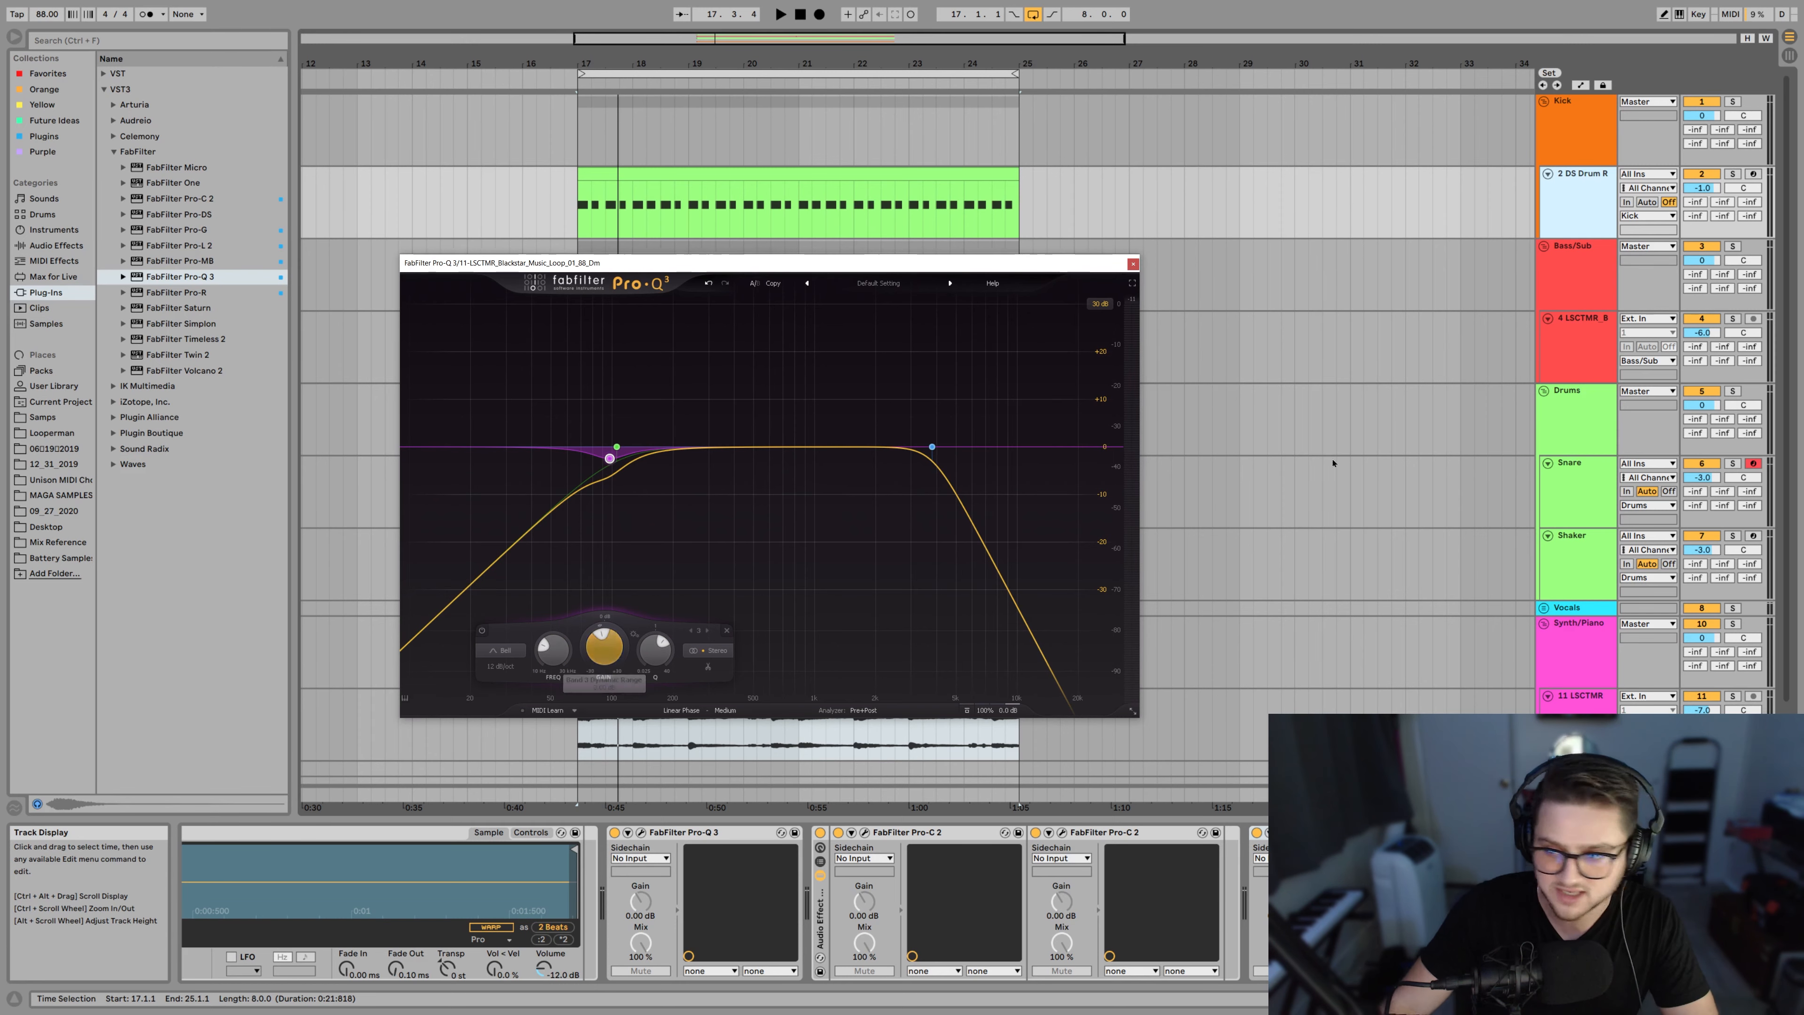
# Solo the Synth/Piano group, deepen the 97 Hz cut to about -5 dB during playback, and close the Pro-Q 3 window
pyautogui.scroll(-2, 1623, 581)
pyautogui.click(1732, 595)
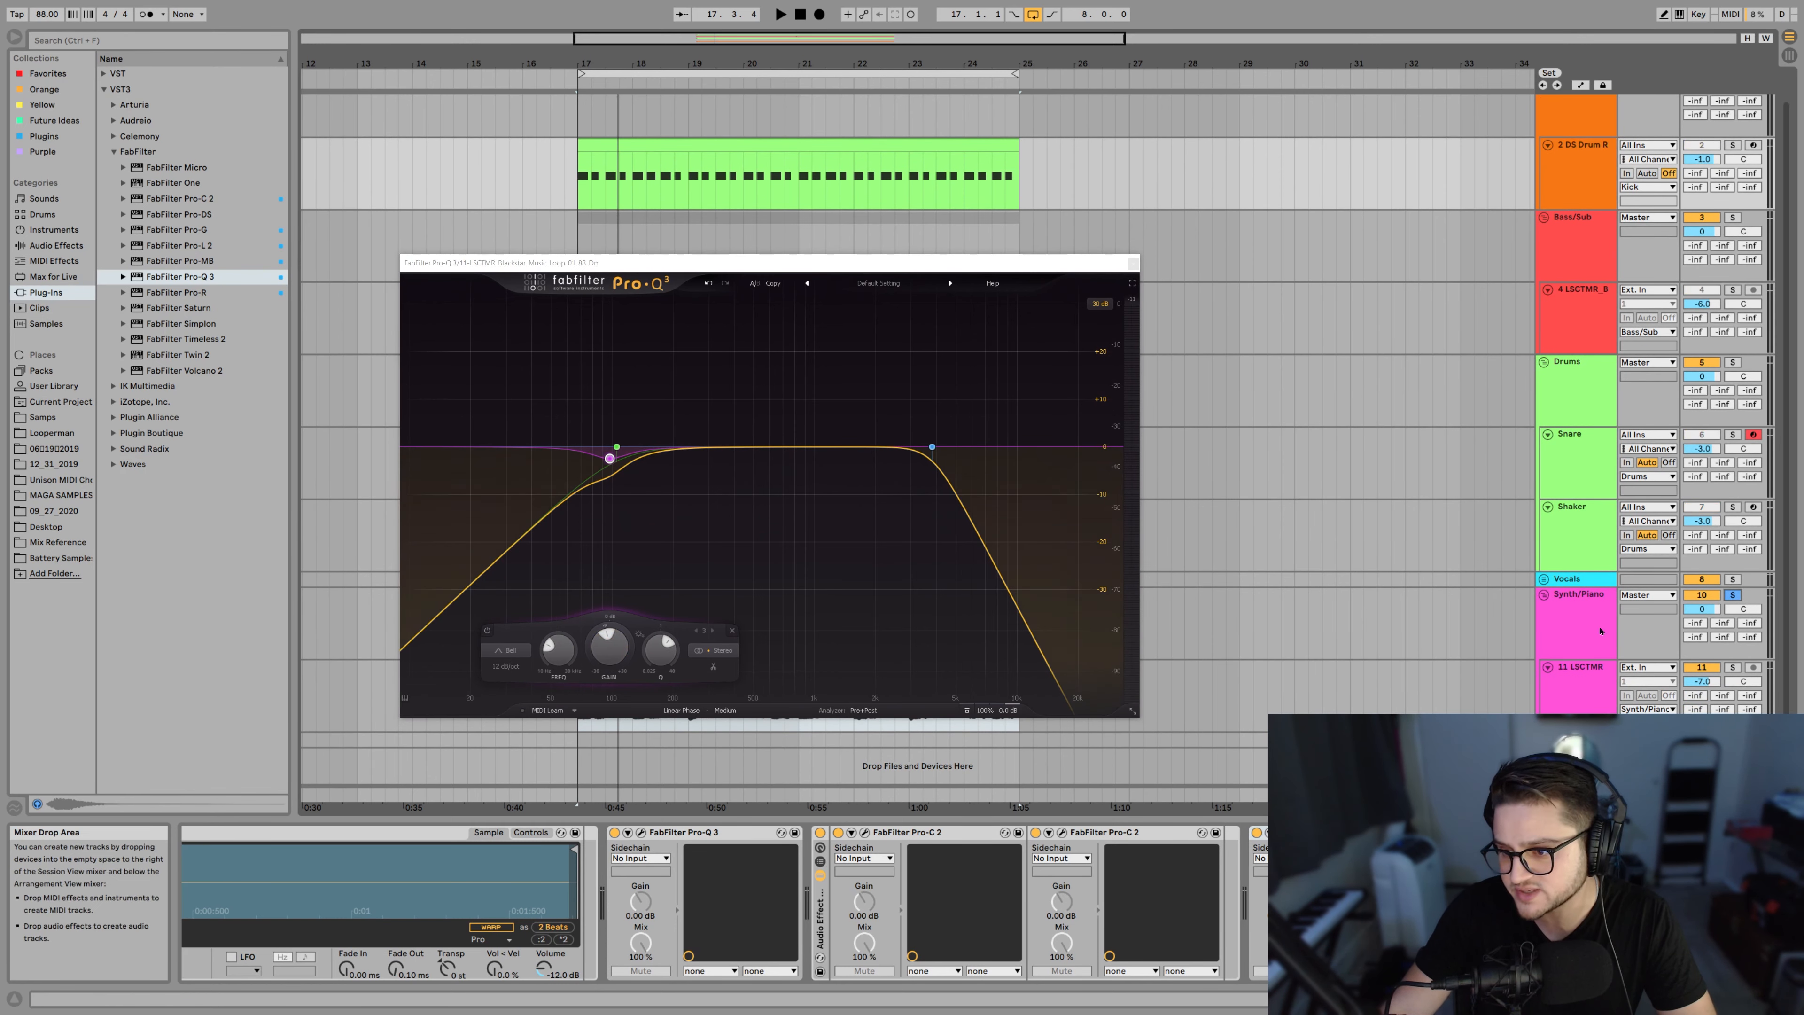
pyautogui.press('space')
pyautogui.moveTo(608, 648); pyautogui.dragTo(611, 742)
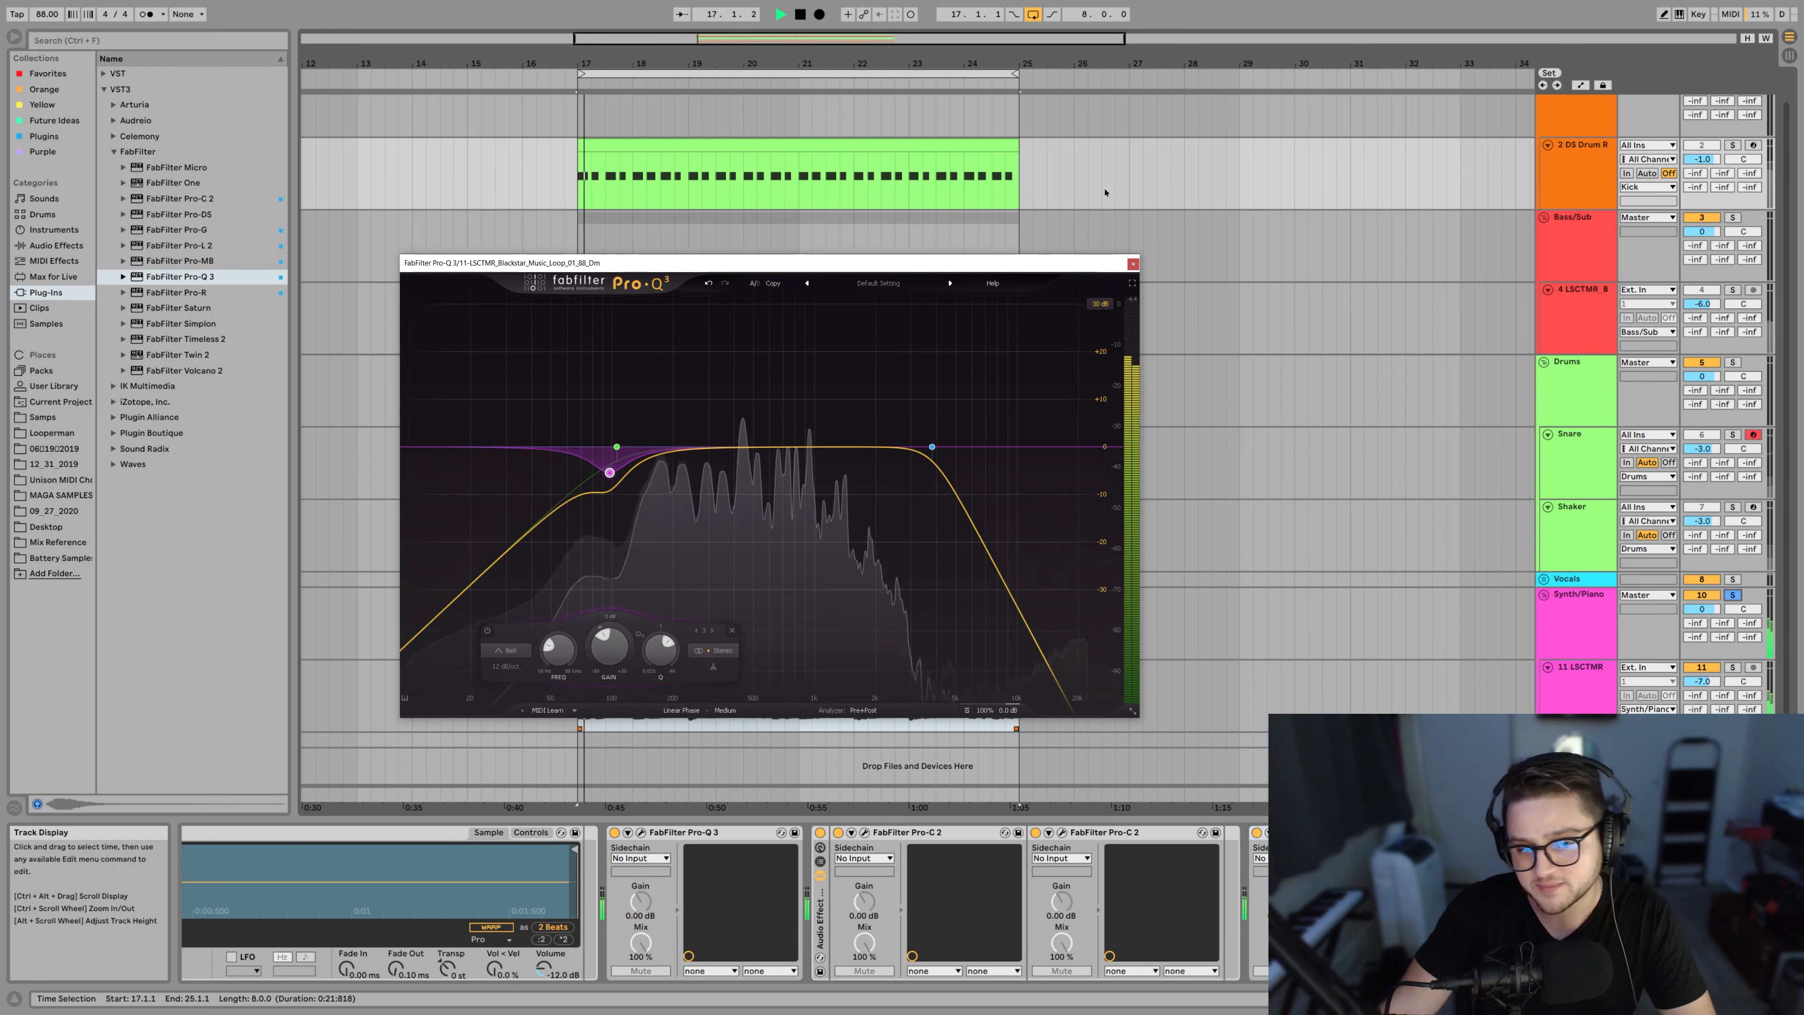
pyautogui.click(1134, 264)
pyautogui.press('space')
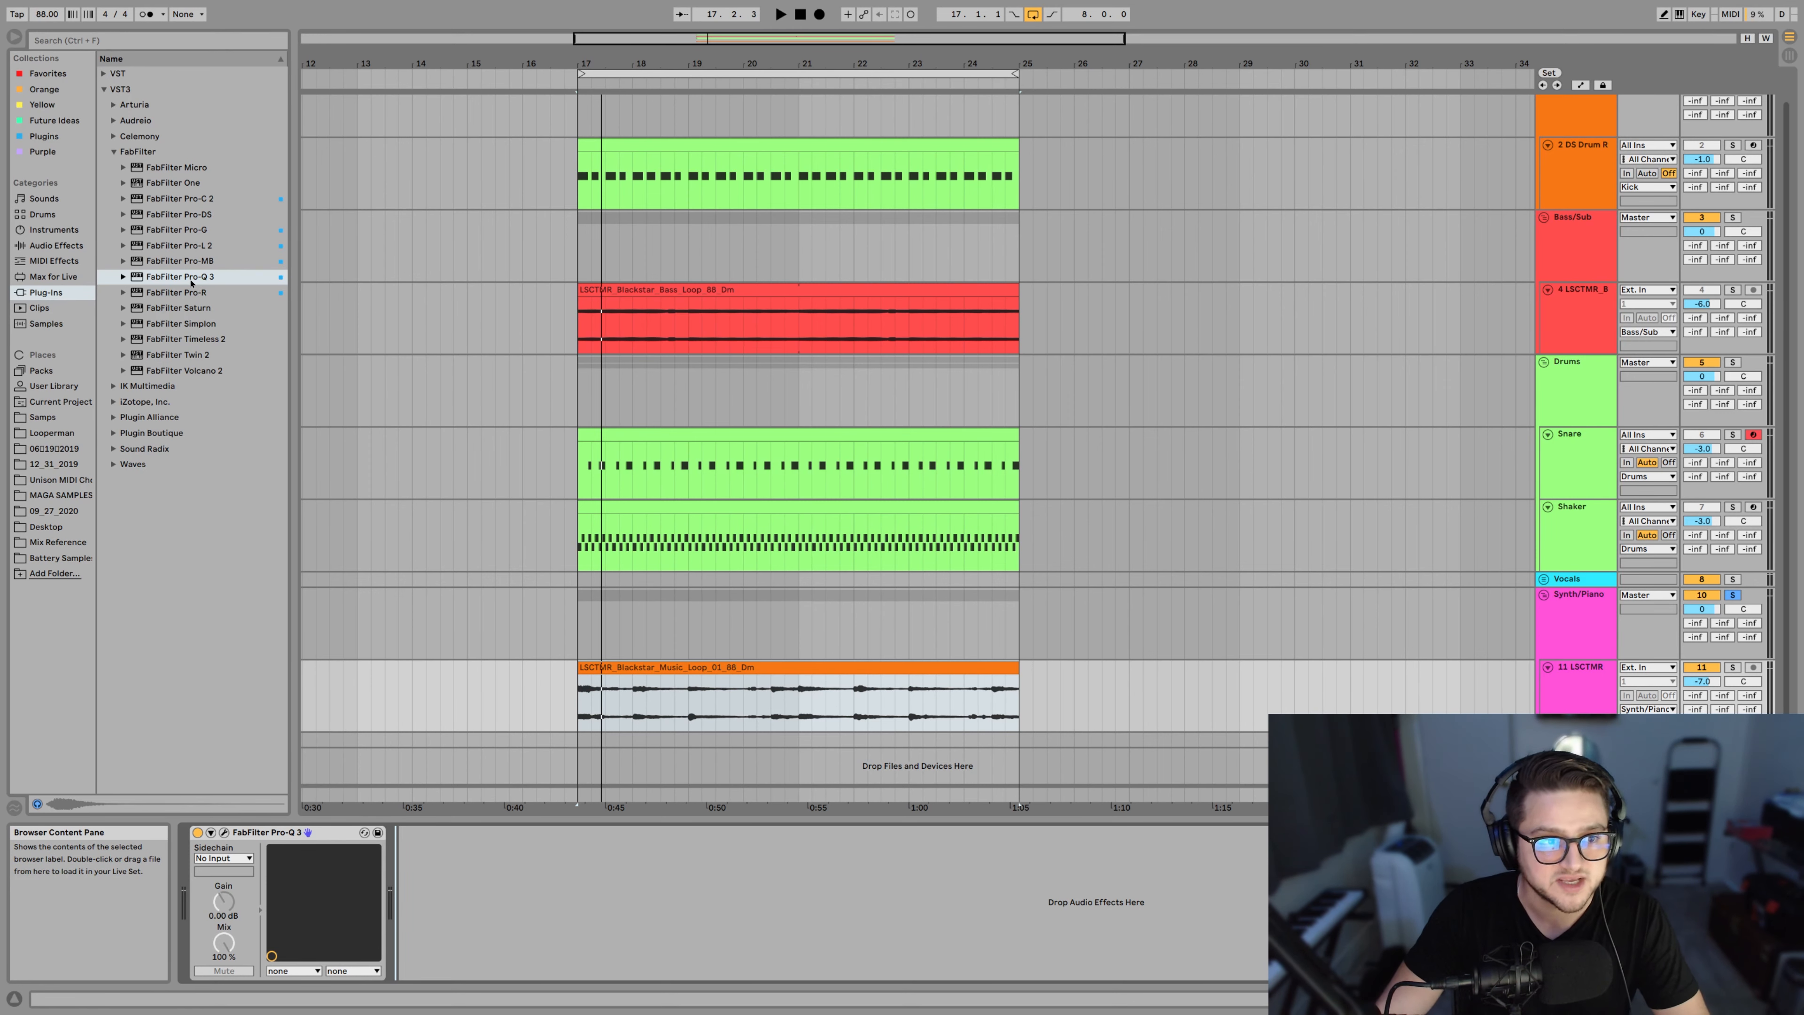
# Add FabFilter Pro-C 2 after the Pro-Q 3 on the music loop track and position its window over the arrangement
pyautogui.doubleClick(179, 198)
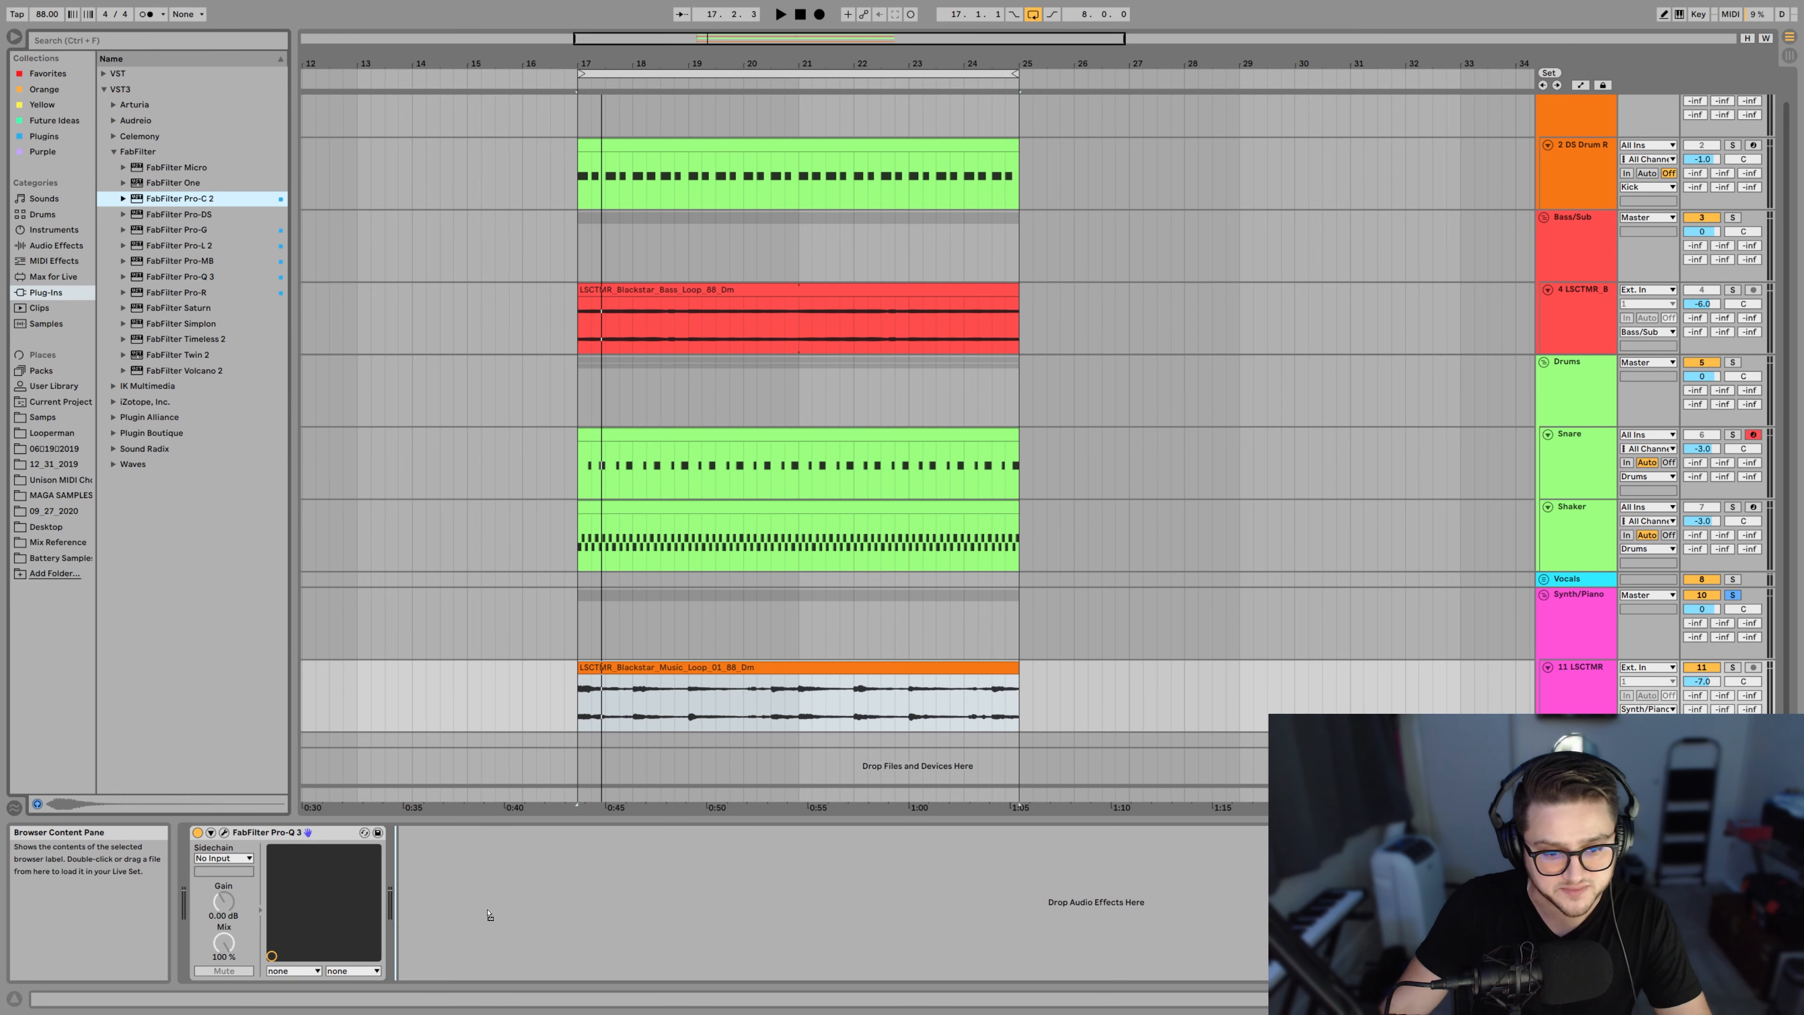
pyautogui.moveTo(954, 181); pyautogui.dragTo(1392, 271)
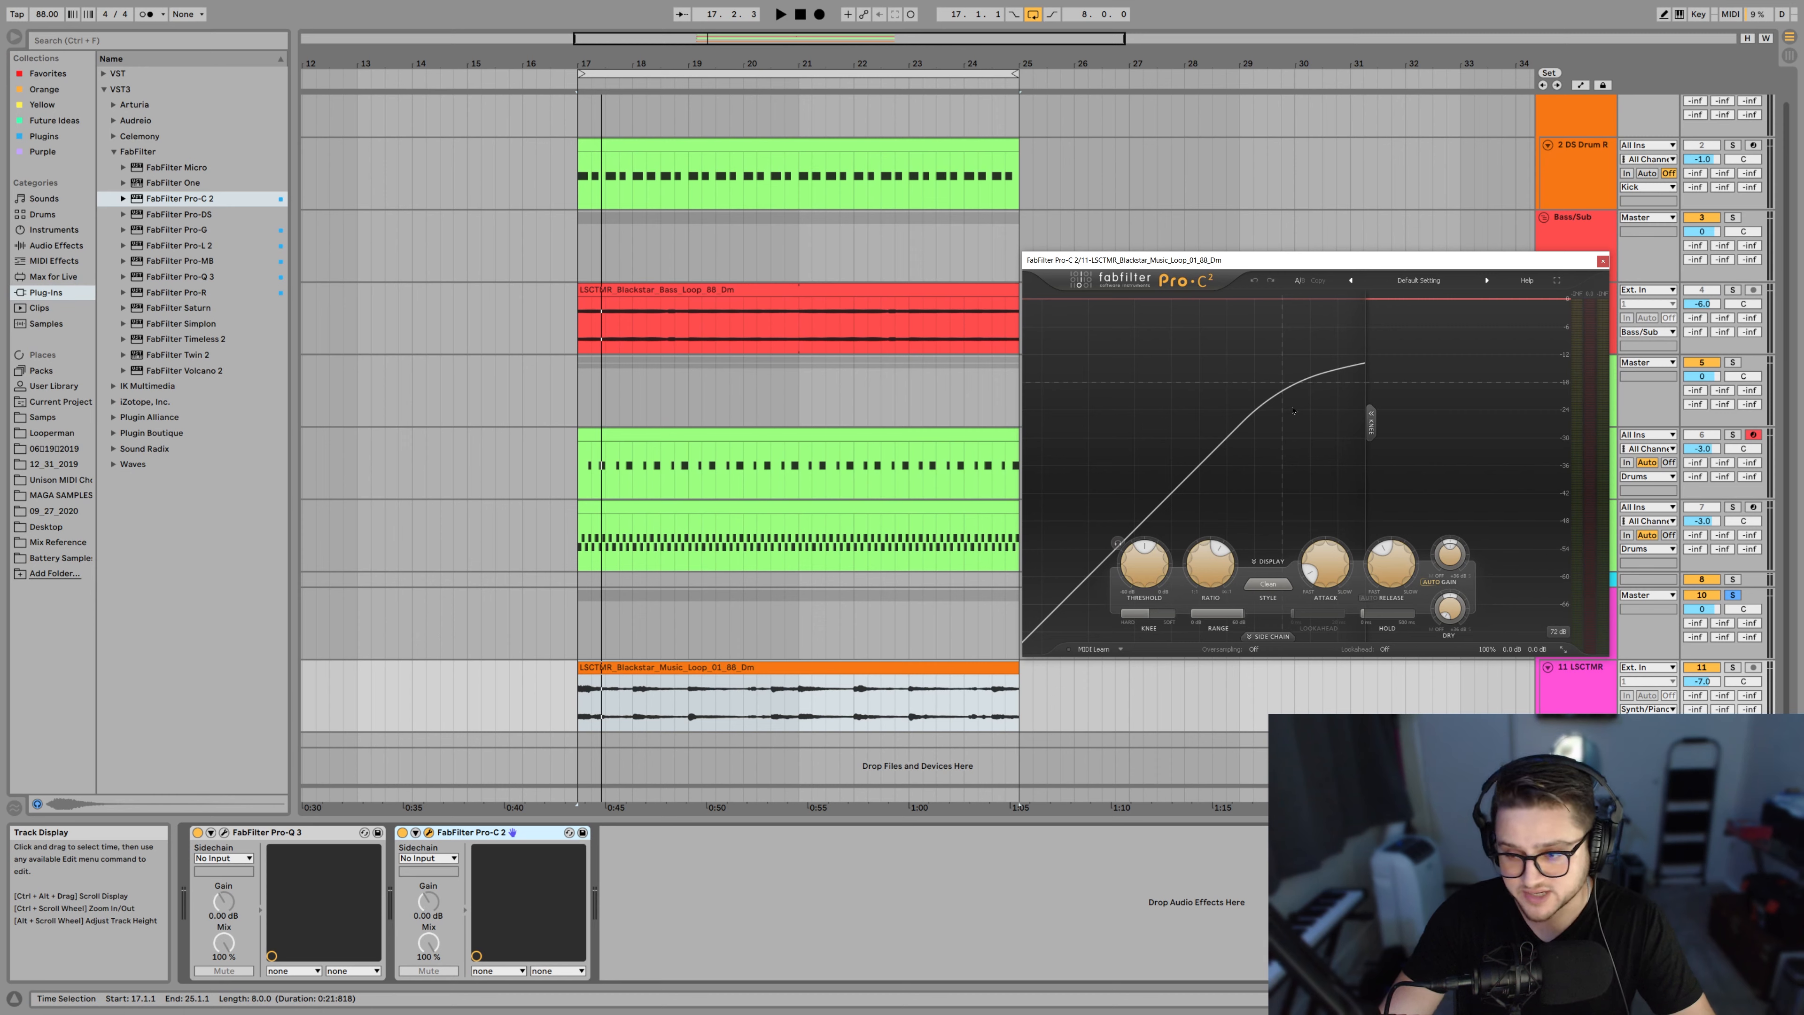
pyautogui.moveTo(1243, 275); pyautogui.dragTo(1177, 251)
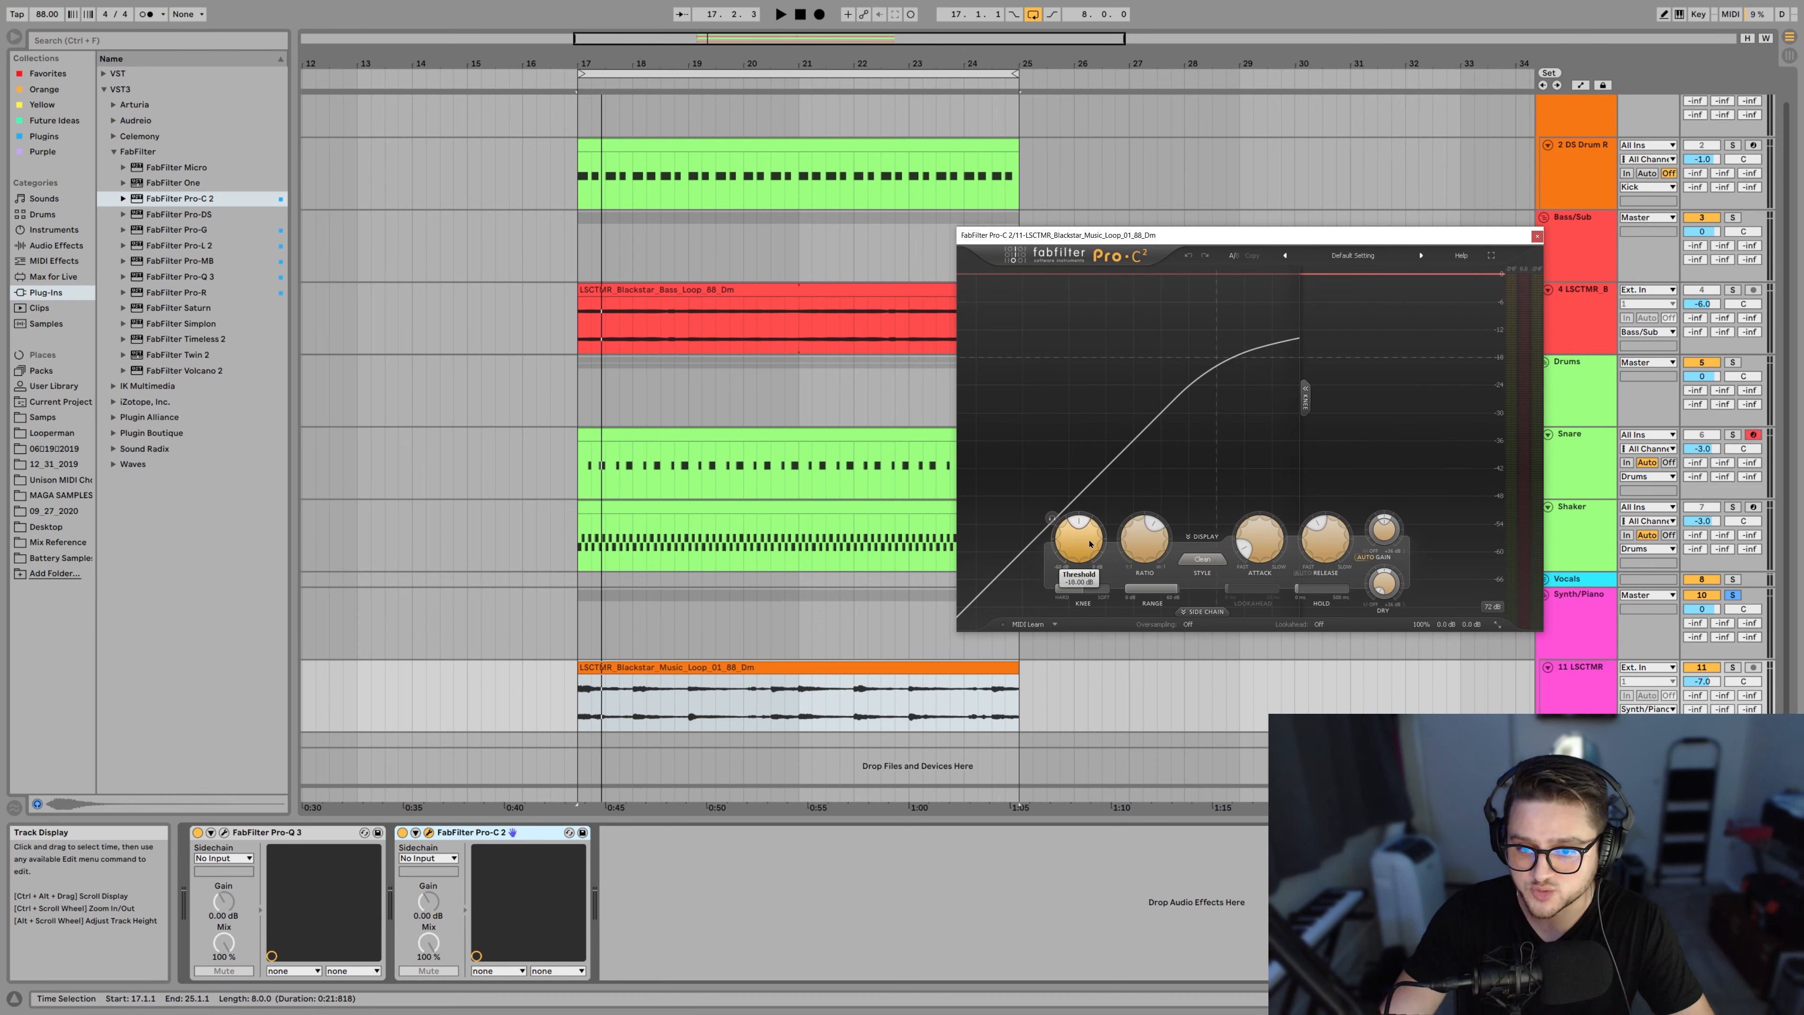
# Set up the Pro-C 2 with a very low threshold, fast attack, slow release and a ratio of 1:1
pyautogui.moveTo(1091, 543); pyautogui.dragTo(1090, 618)
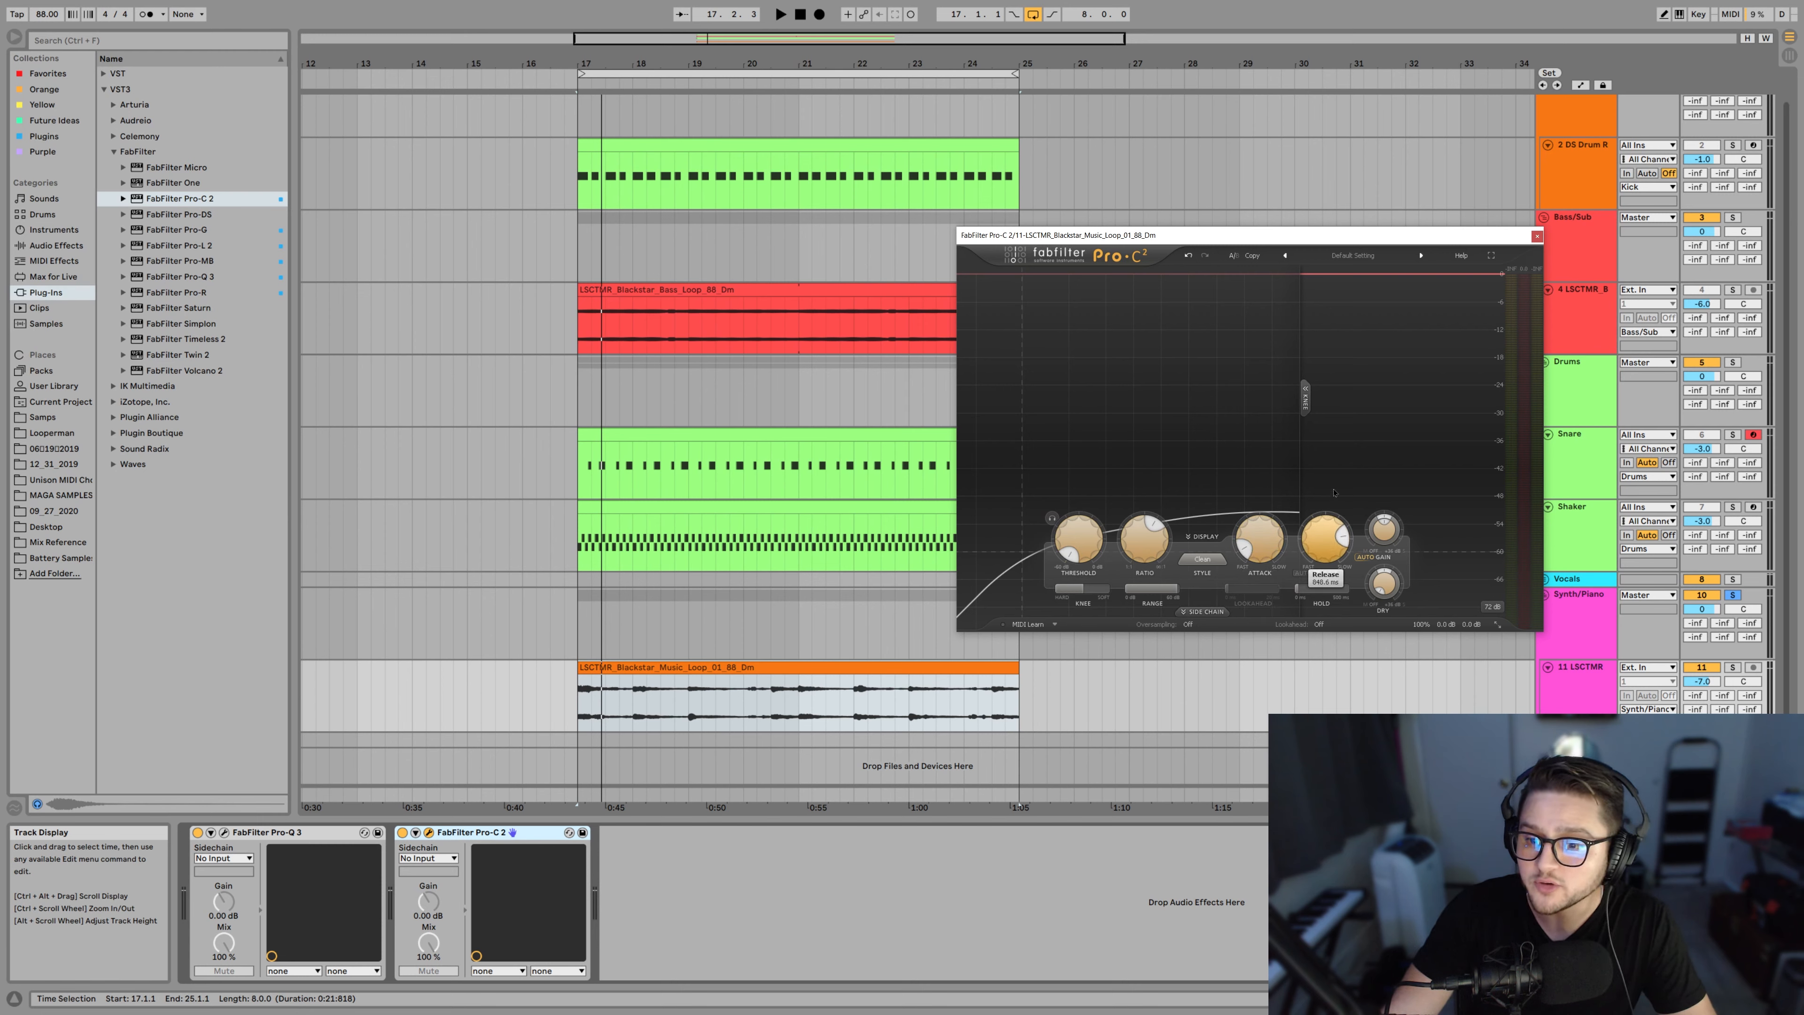
pyautogui.moveTo(1340, 474); pyautogui.dragTo(1339, 495)
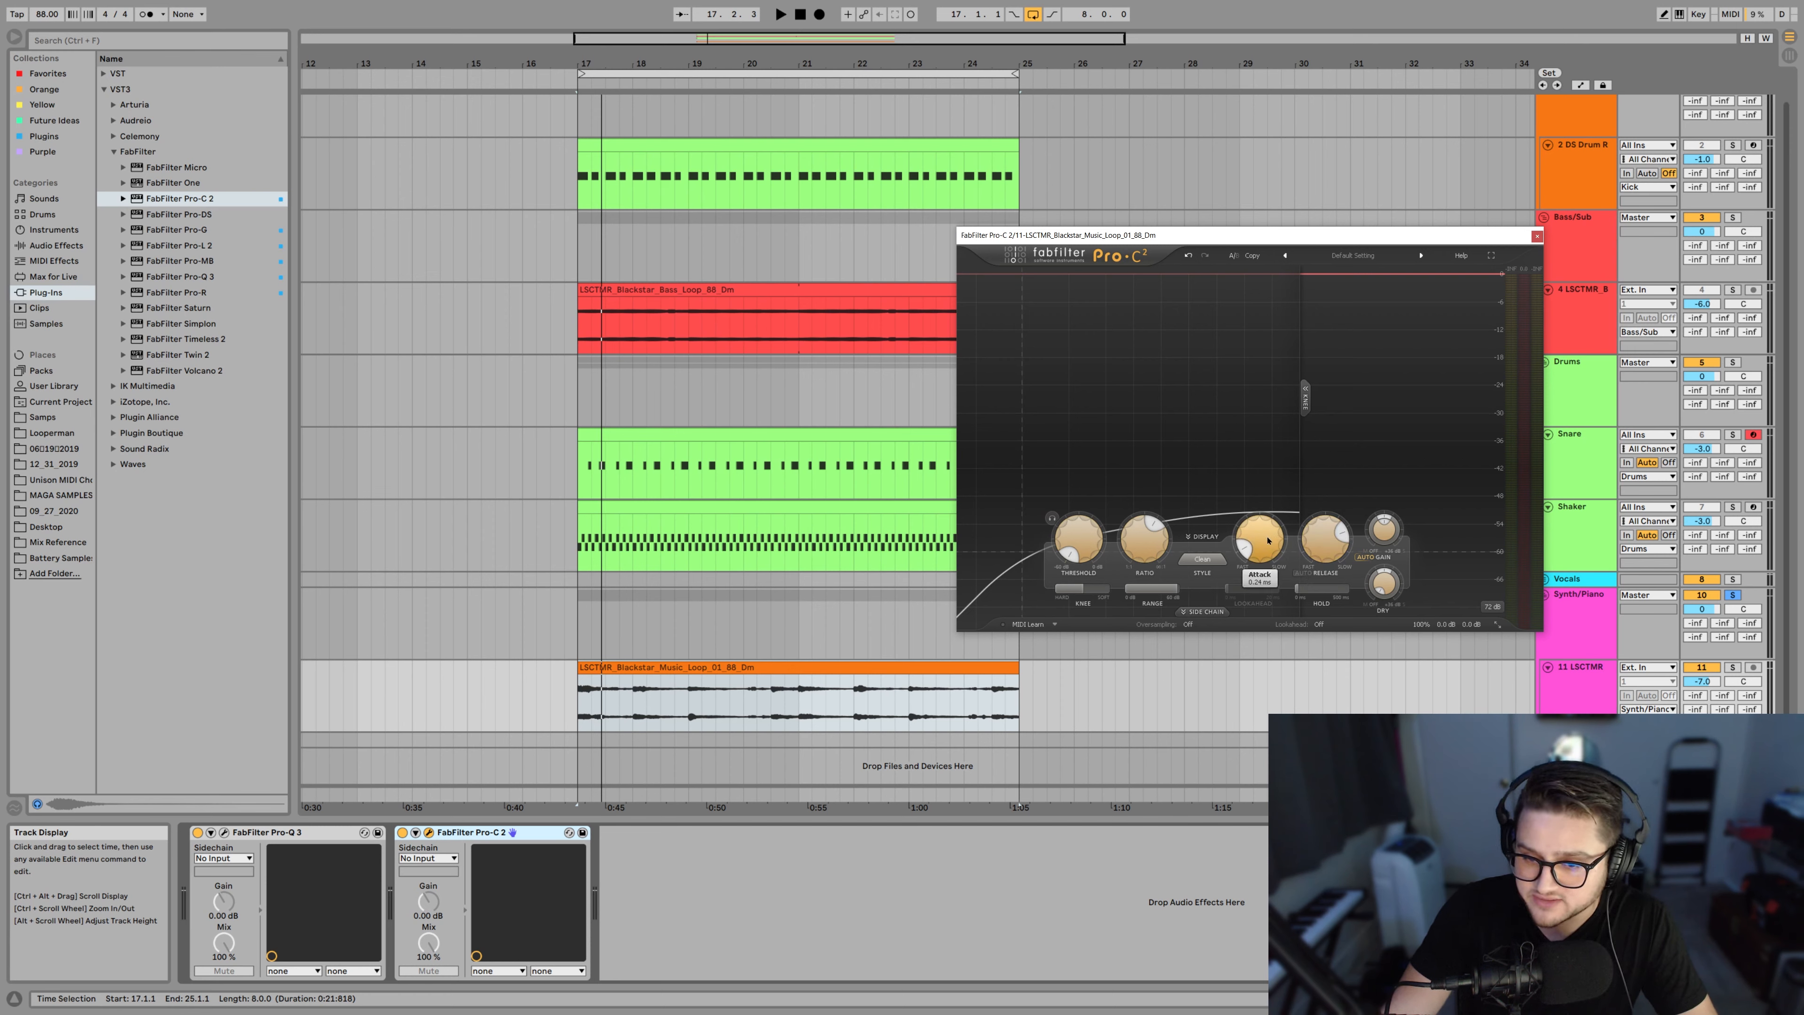
pyautogui.moveTo(1260, 540)
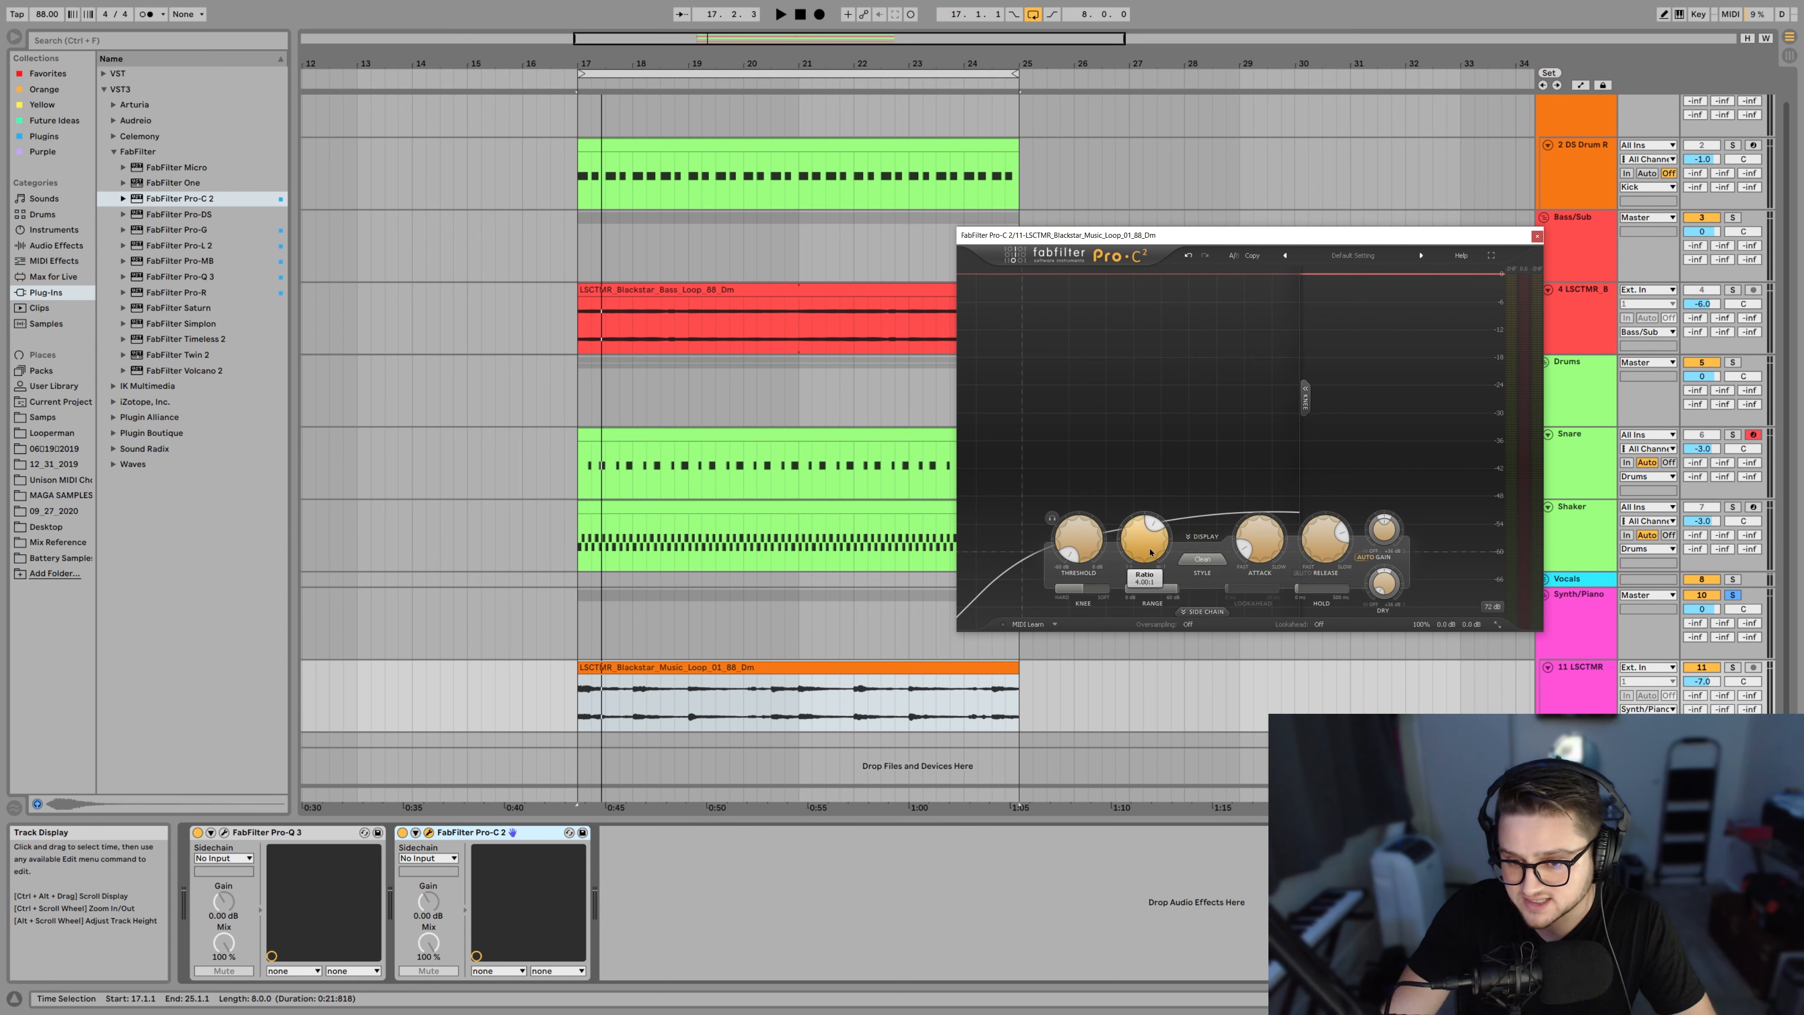
pyautogui.moveTo(1149, 551); pyautogui.dragTo(1156, 639)
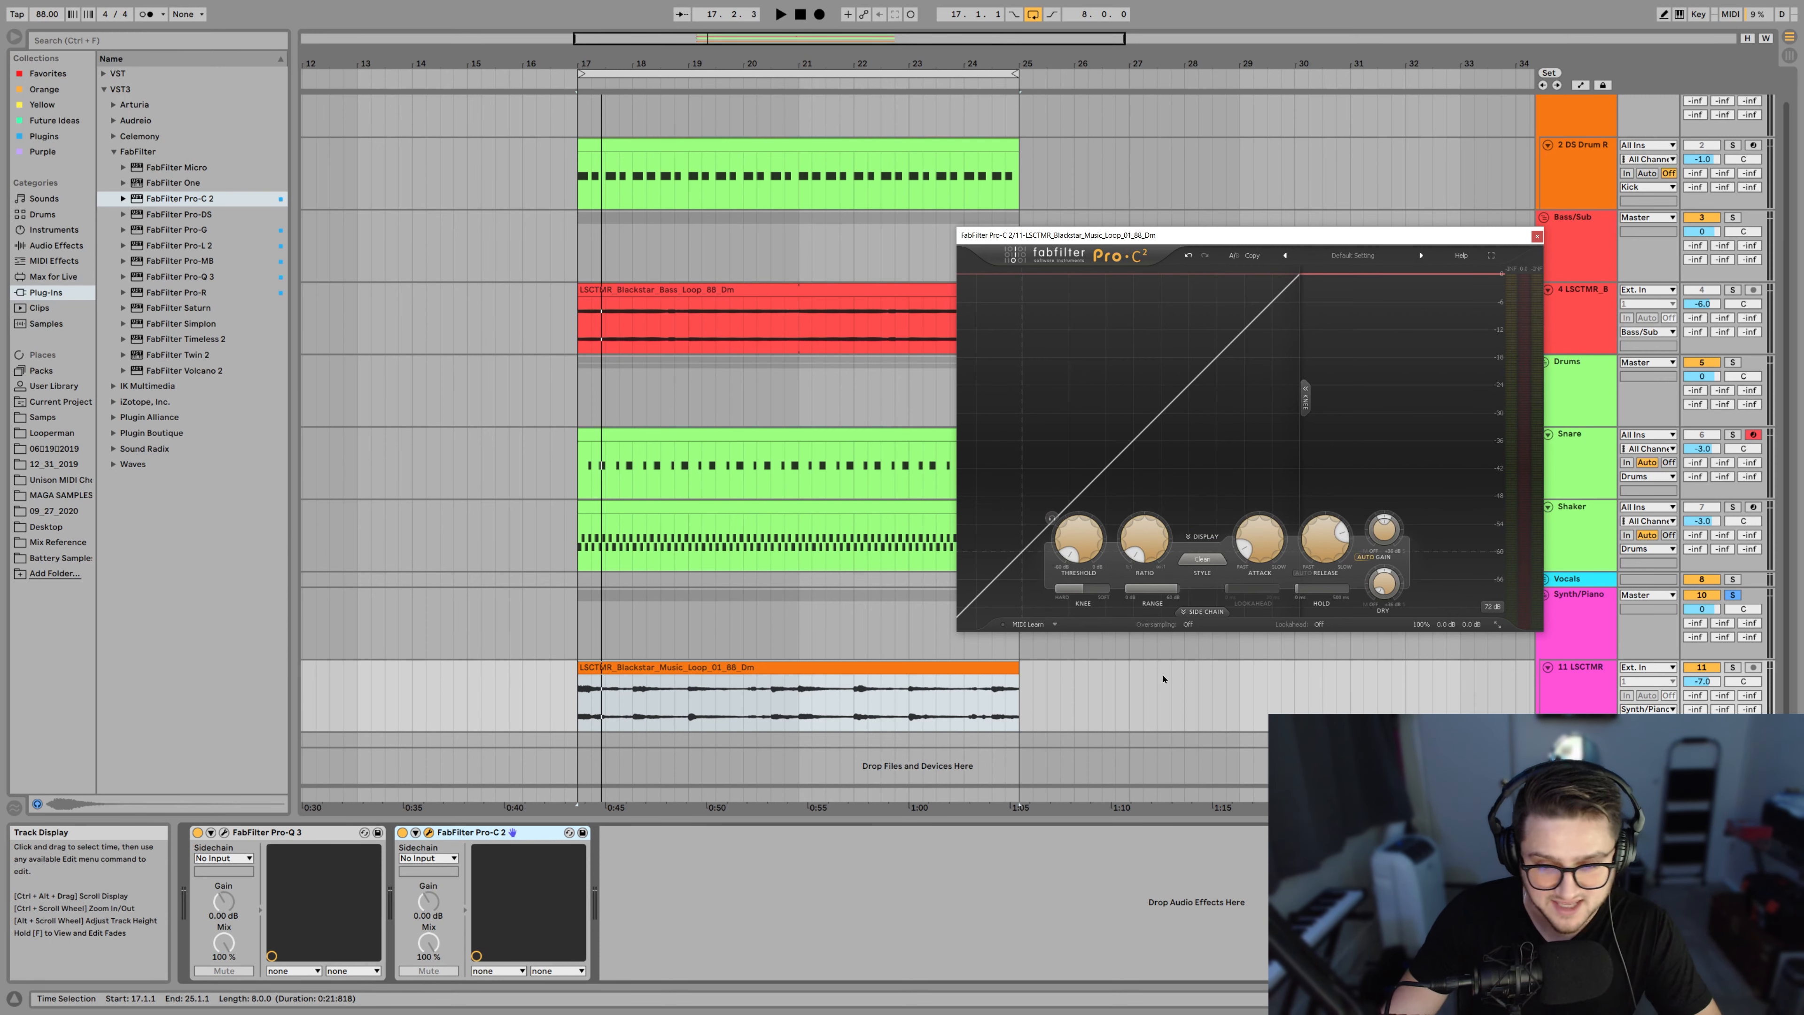
# Play the loop to check its level against the compressor and raise the Pro-C 2 threshold to about -48 dB
pyautogui.press('space')
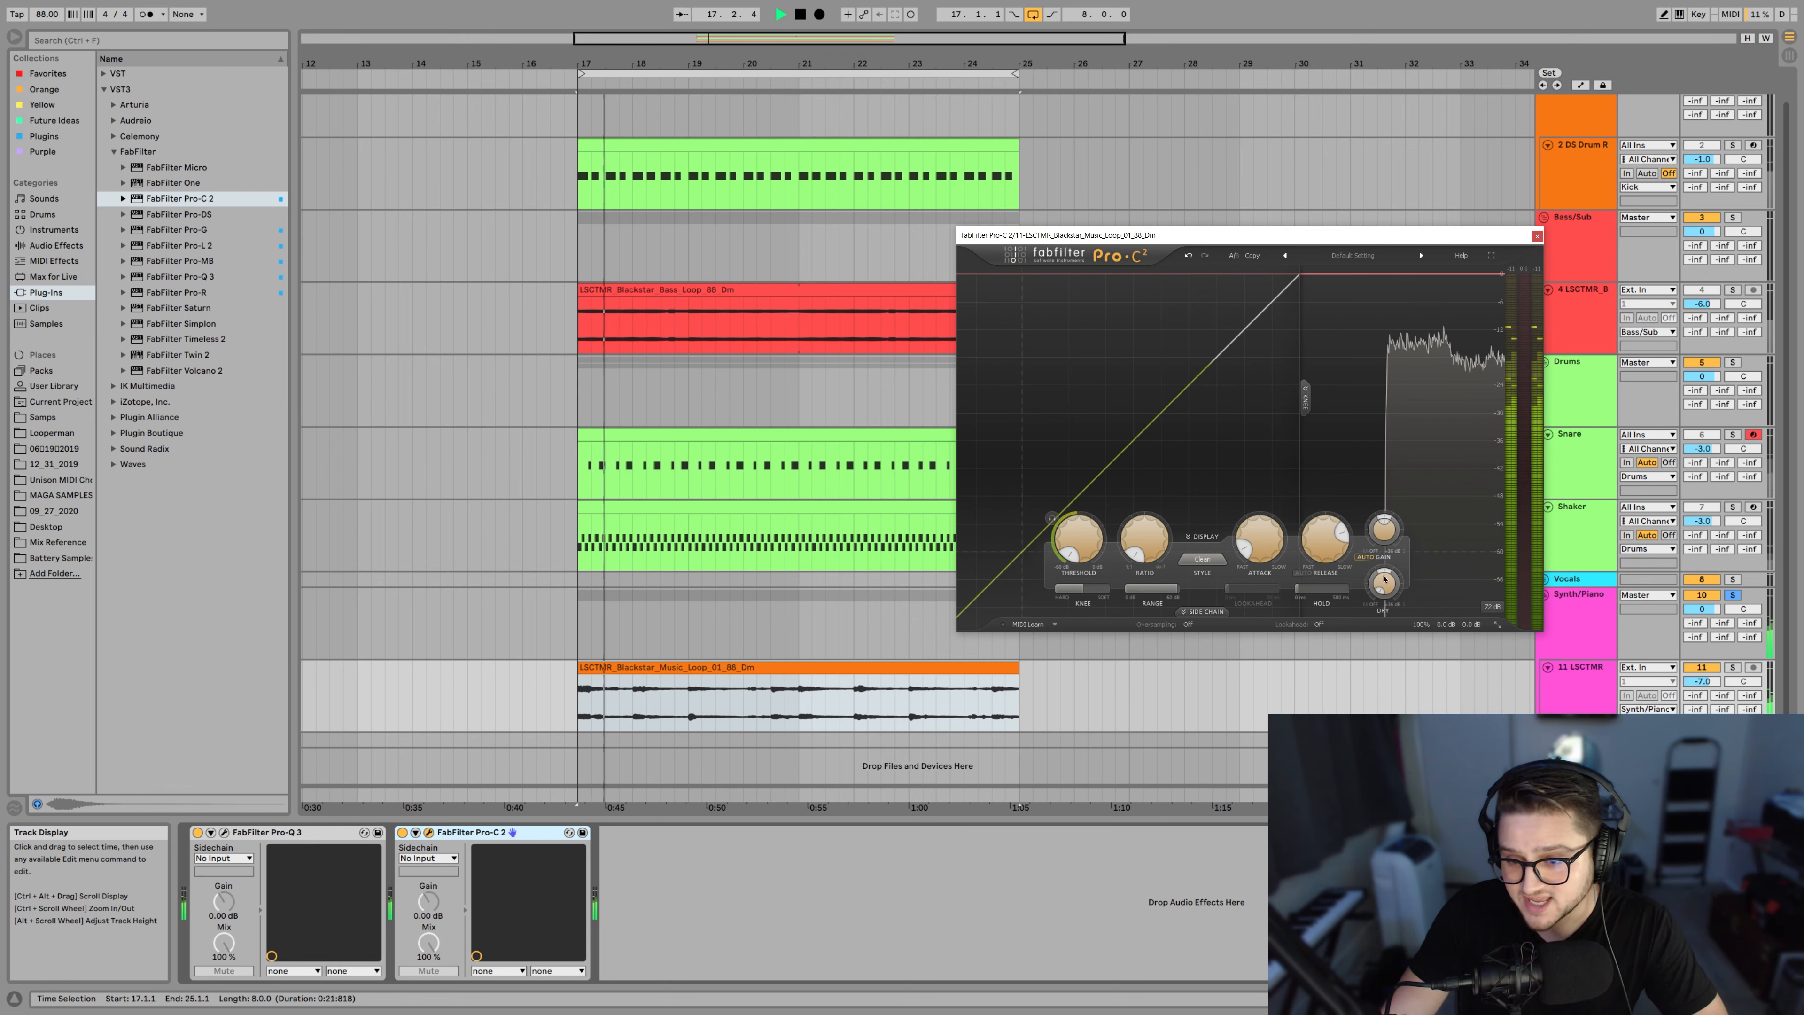
pyautogui.press('space')
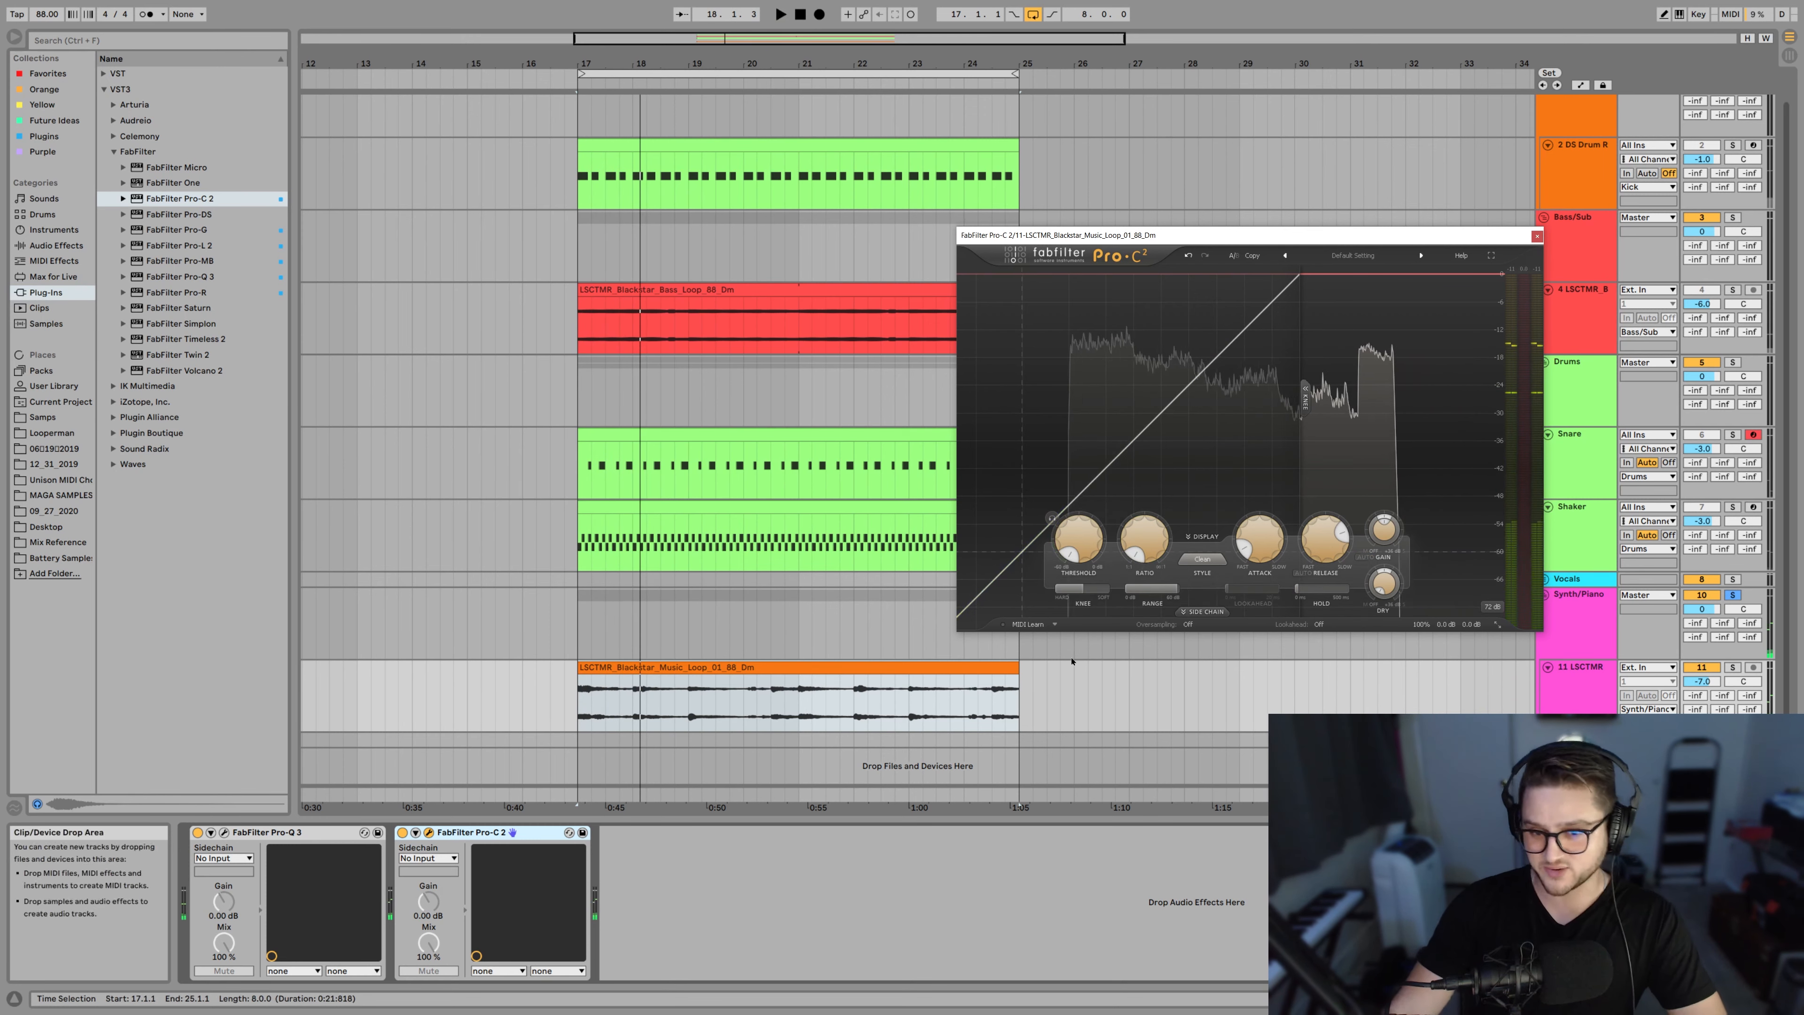
pyautogui.moveTo(1081, 547); pyautogui.dragTo(1110, 601)
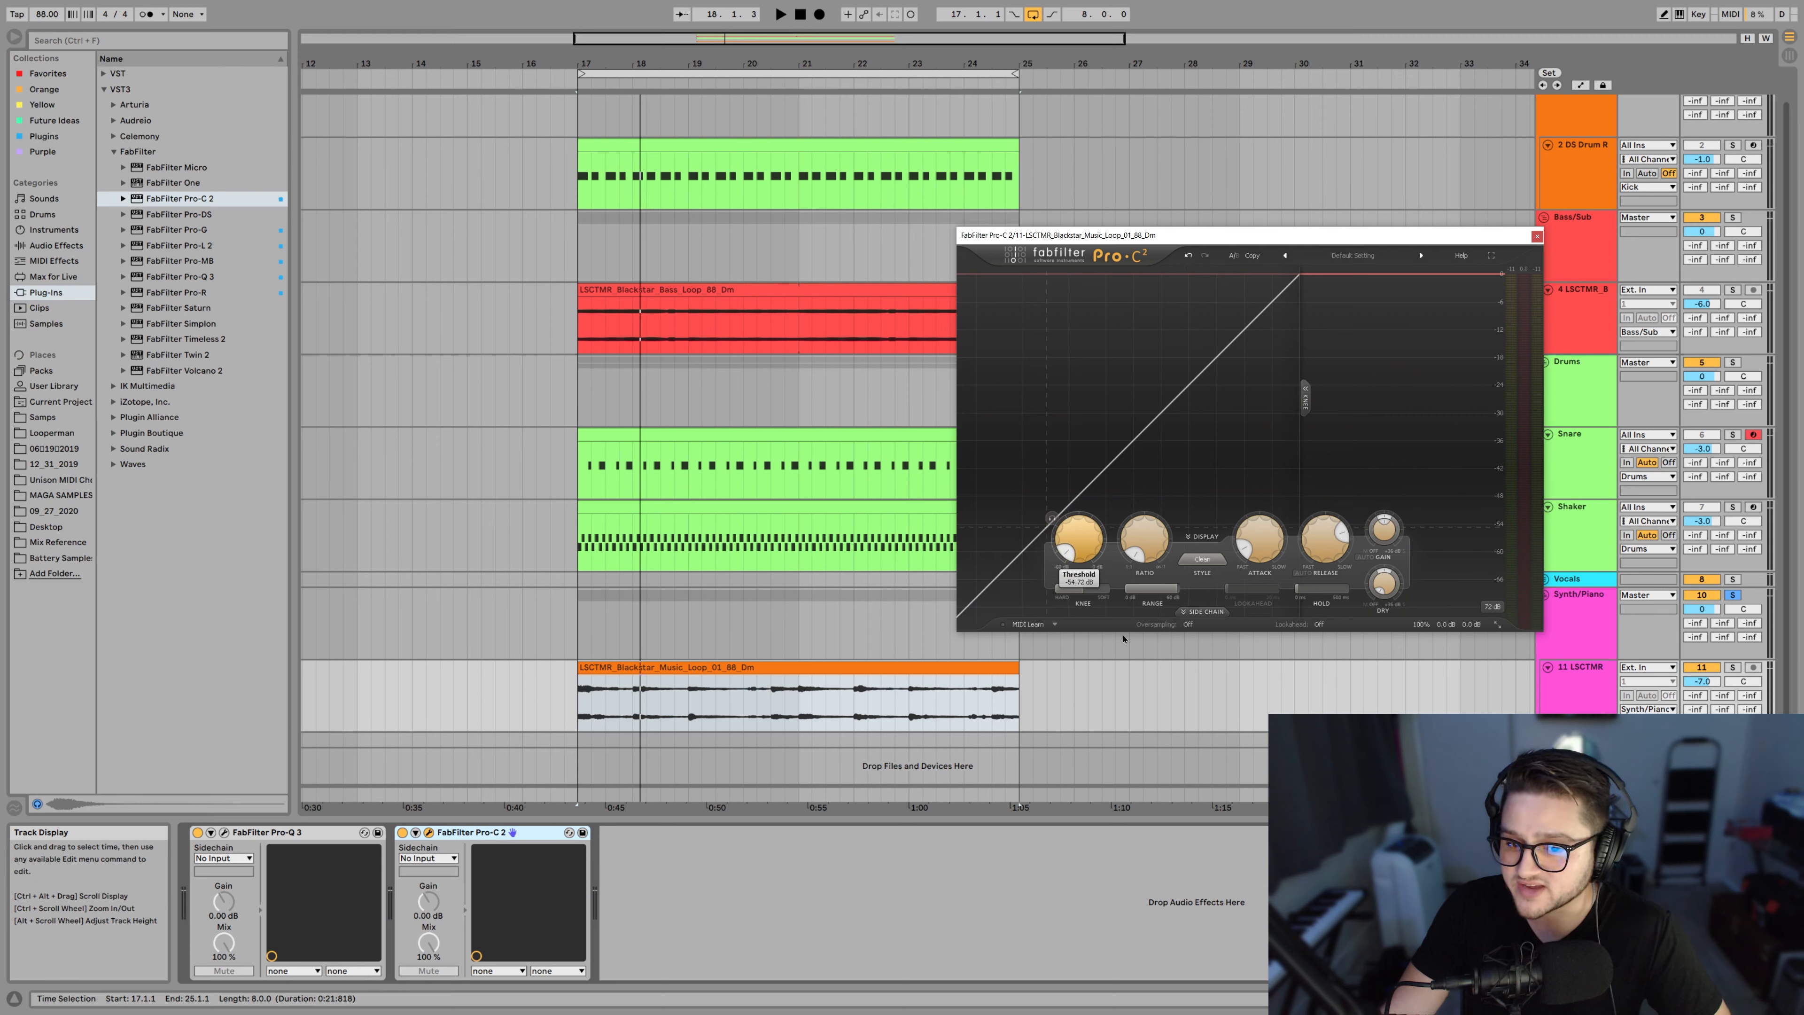
pyautogui.press('space')
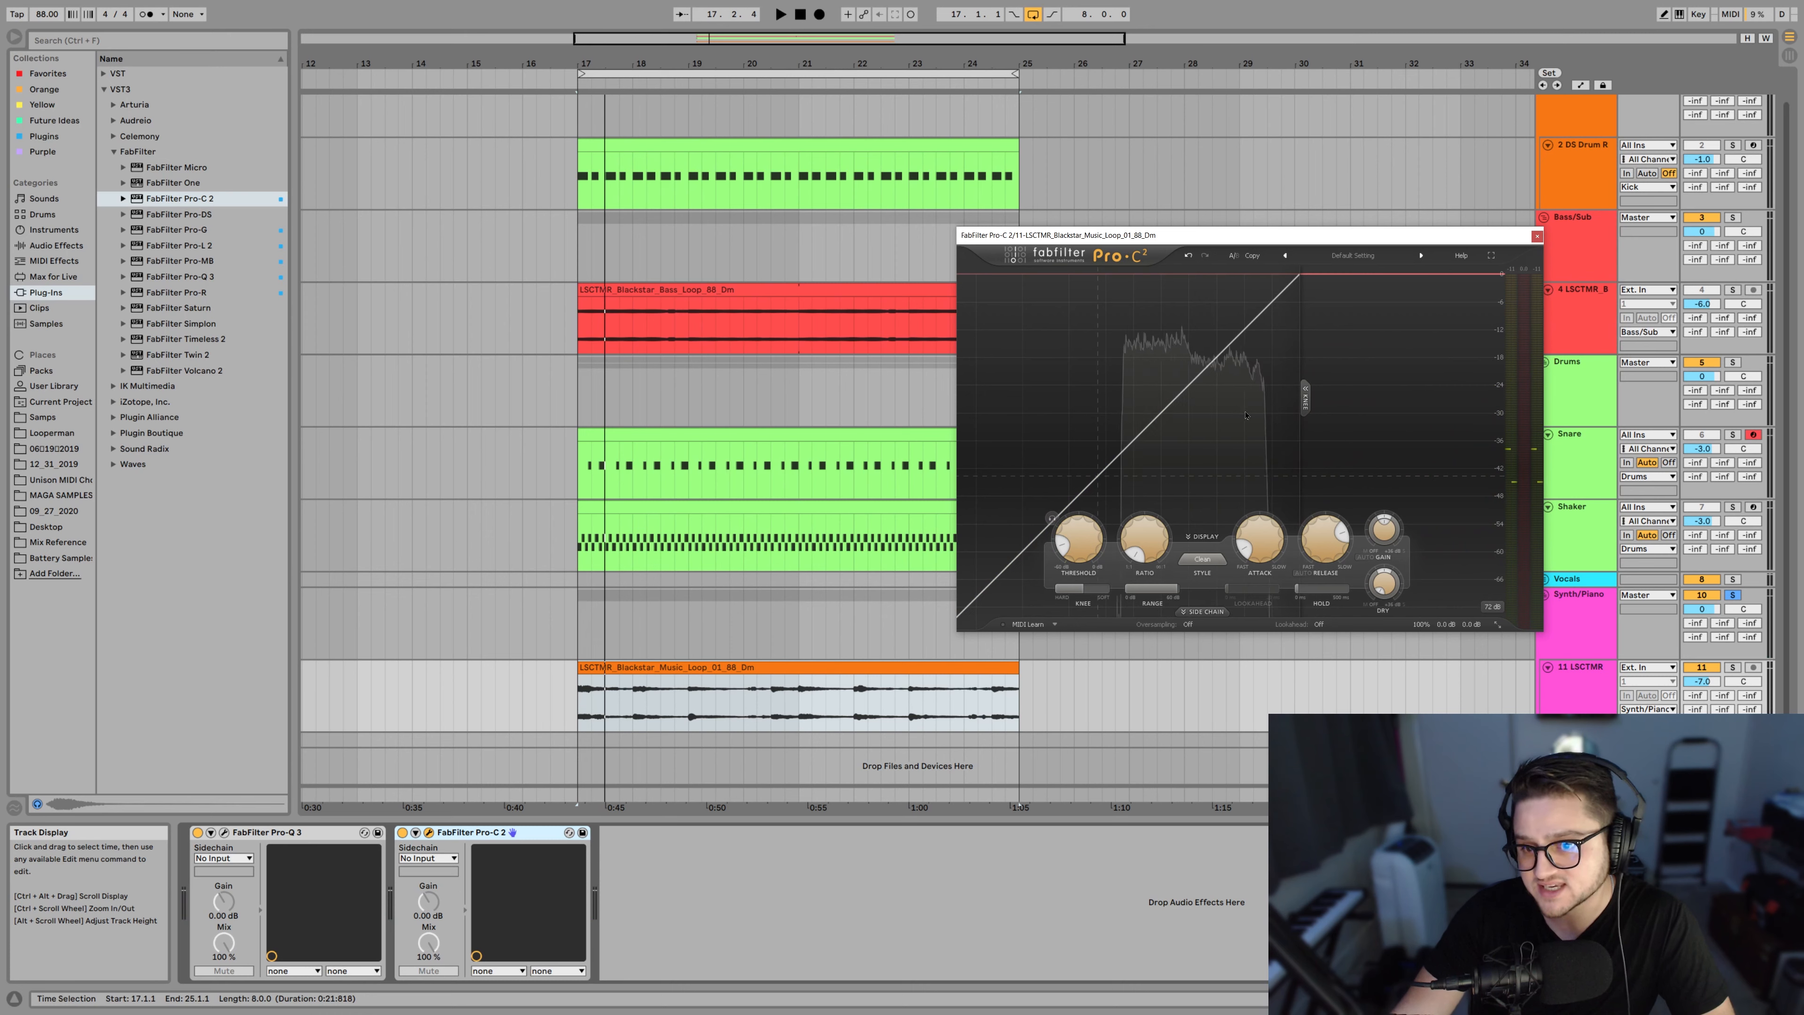
pyautogui.press('space')
pyautogui.moveTo(1089, 546)
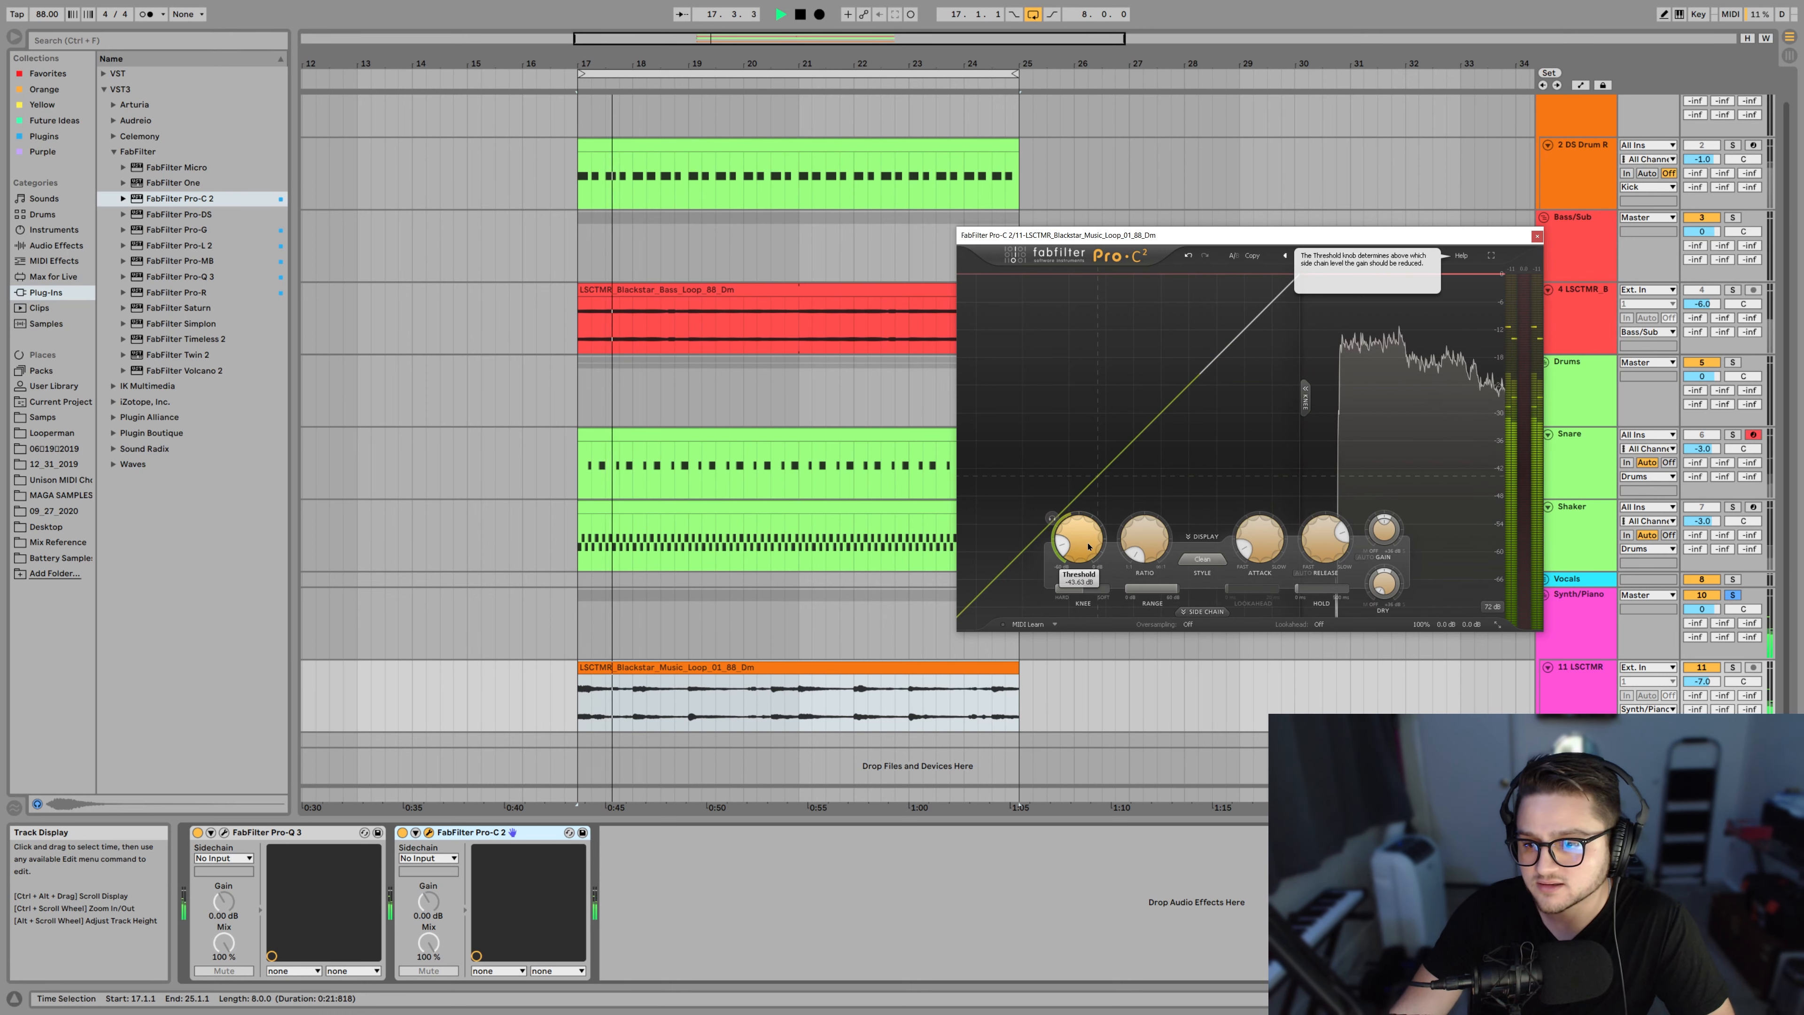
pyautogui.press('space')
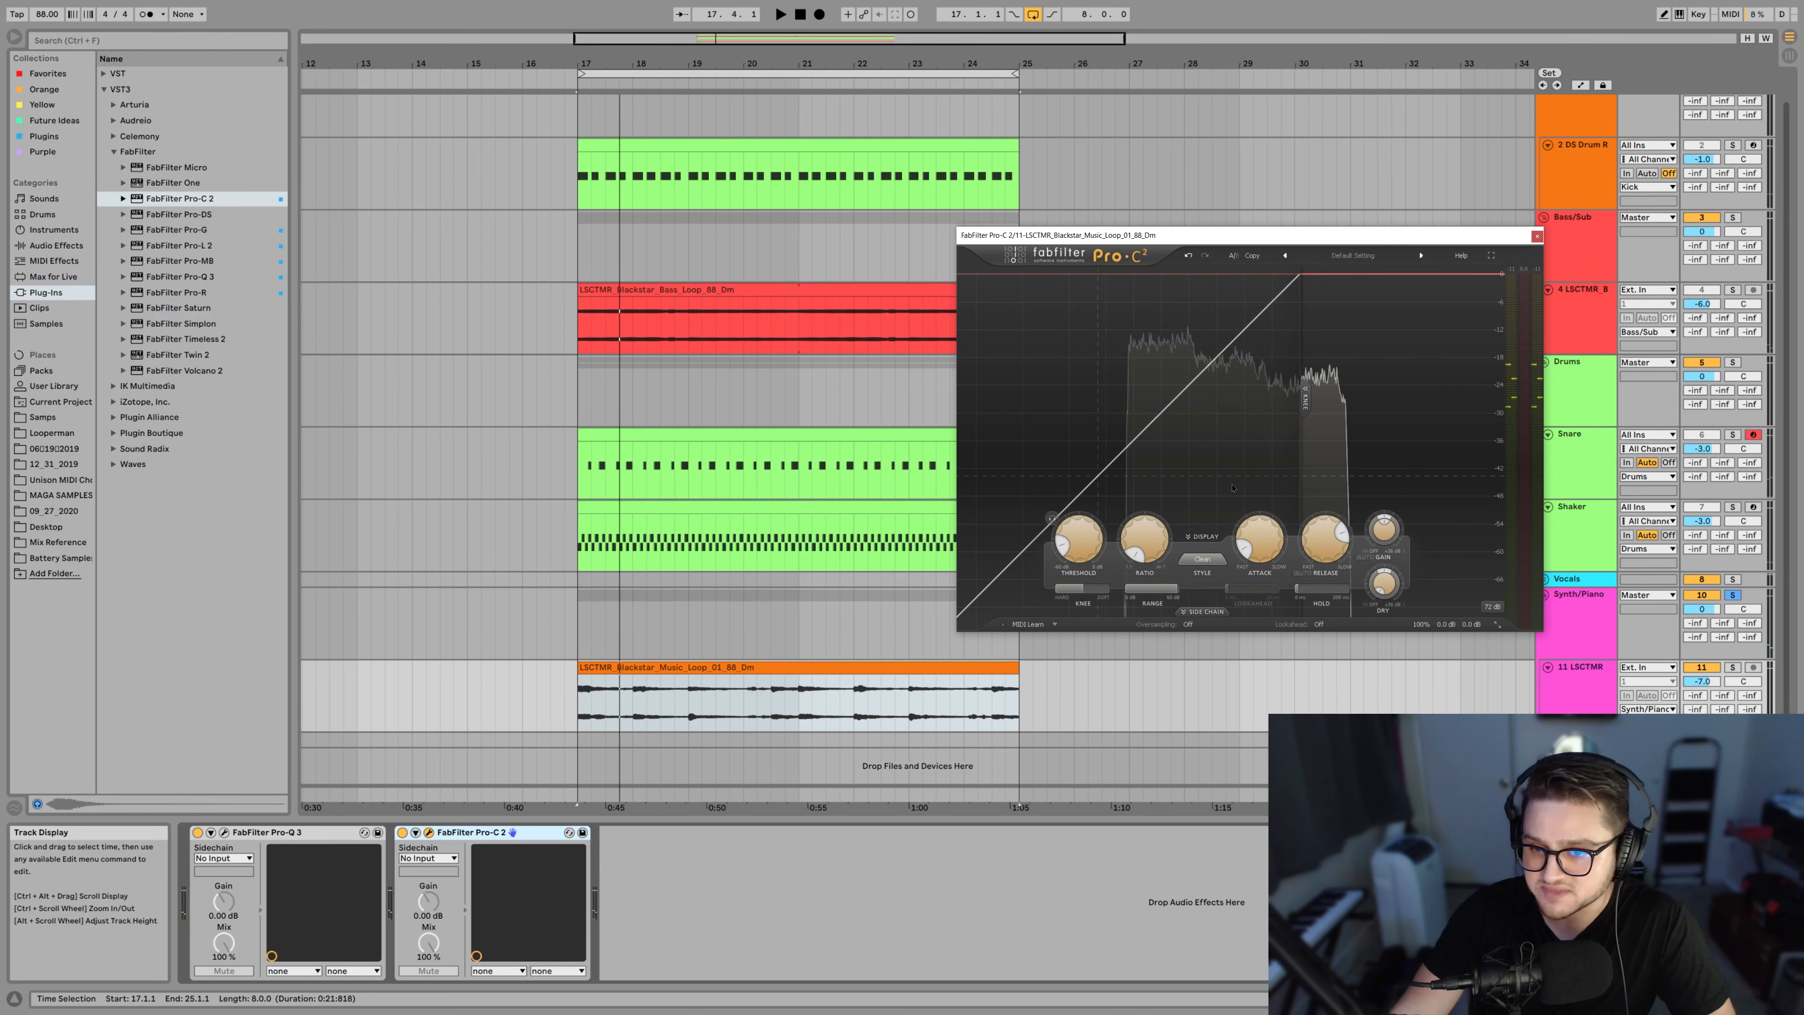
pyautogui.moveTo(1094, 541); pyautogui.dragTo(1101, 550)
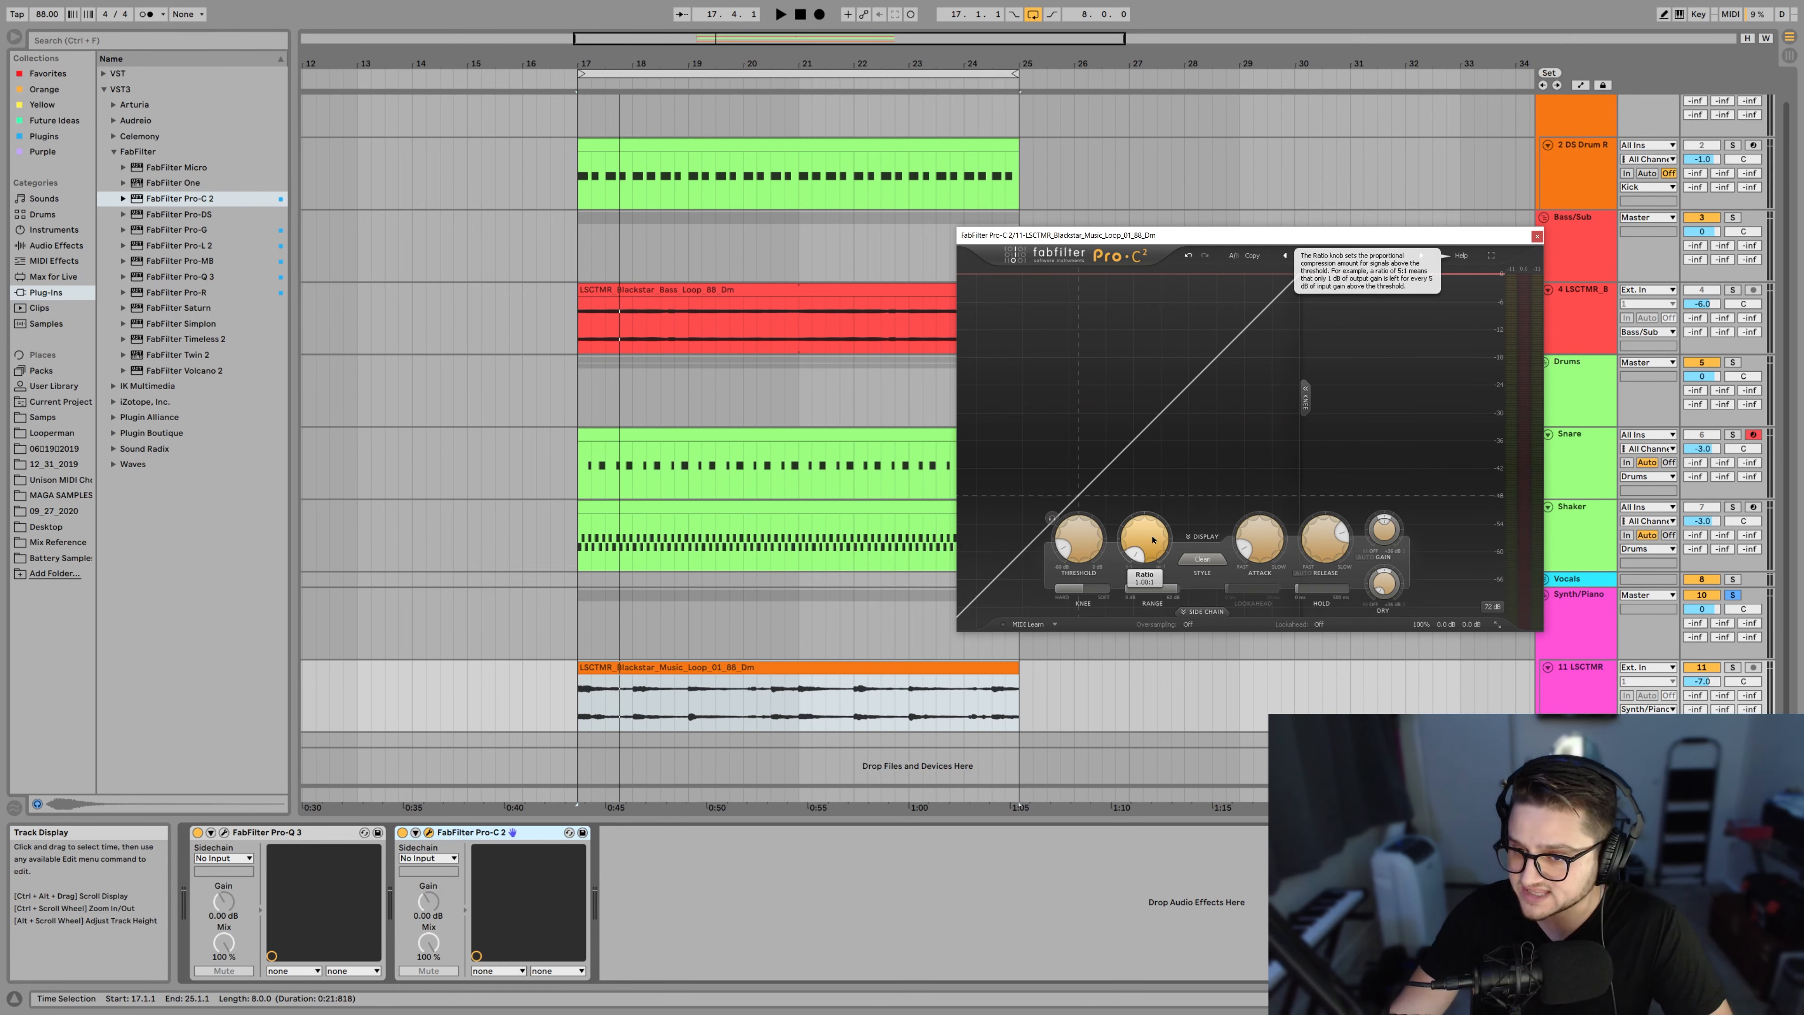
# Set the Pro-C 2 level display range to 9 dB
pyautogui.click(1492, 606)
pyautogui.click(1504, 647)
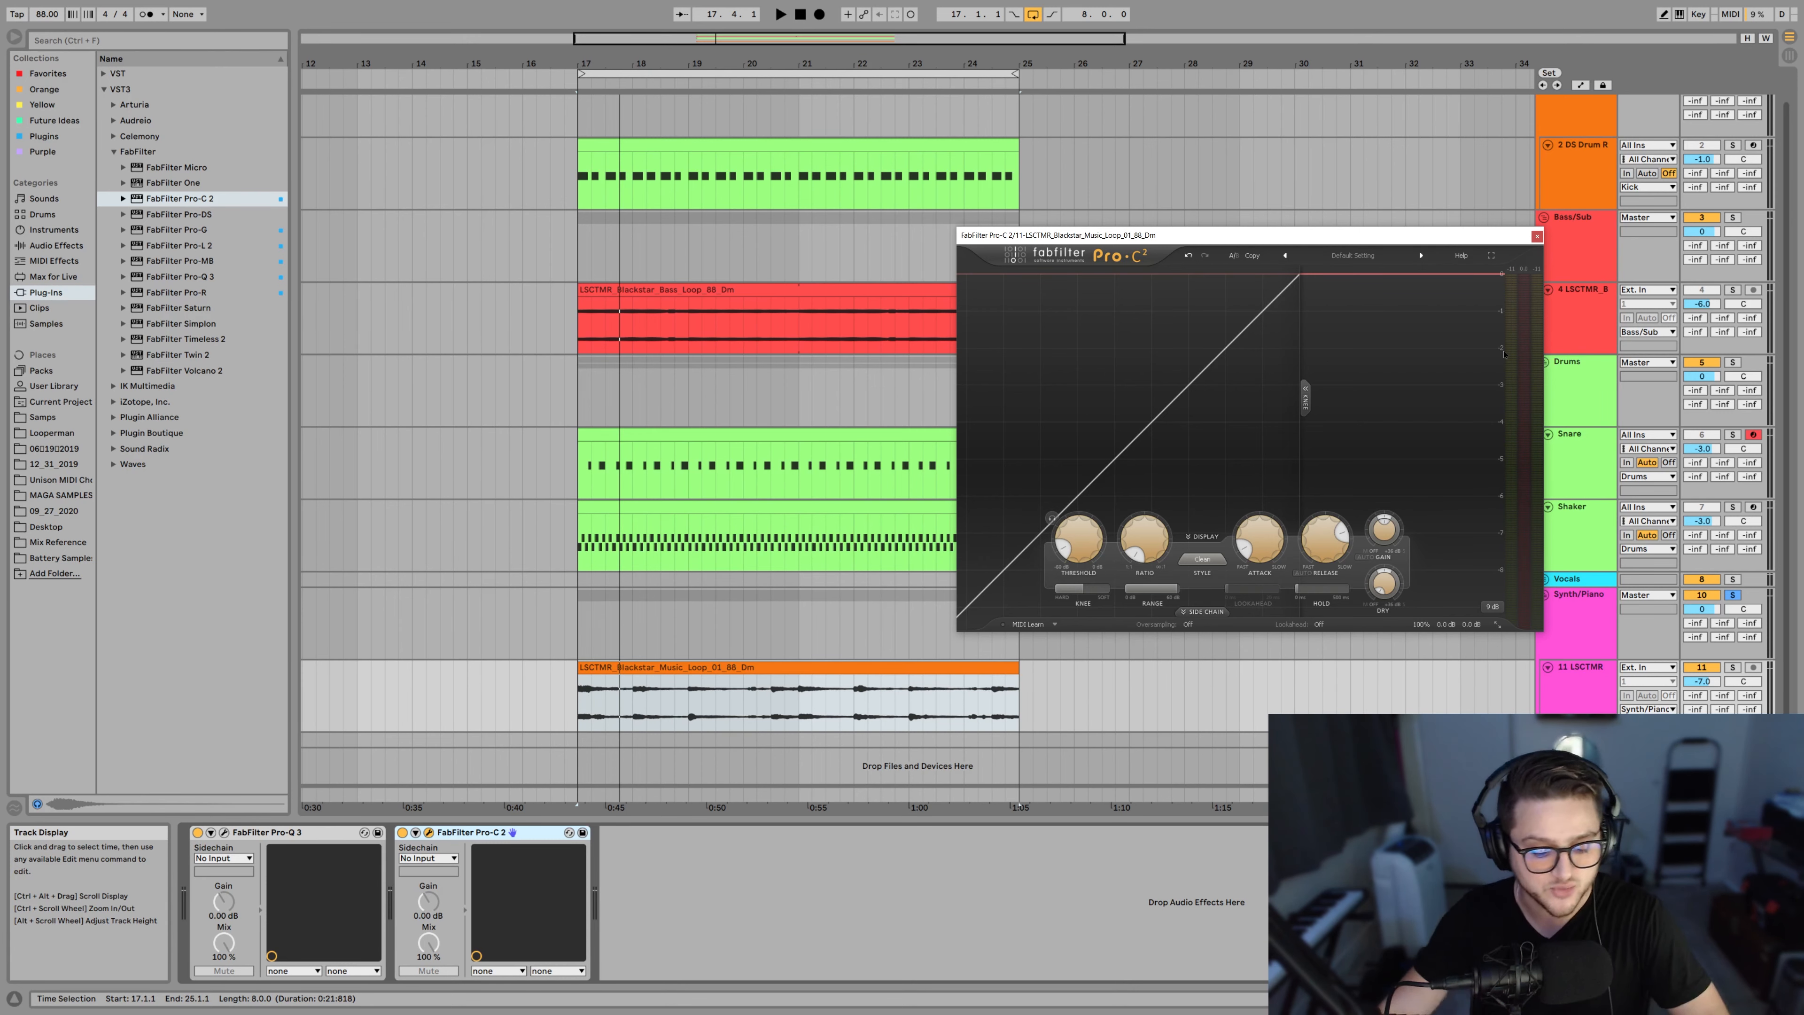
pyautogui.moveTo(1160, 535)
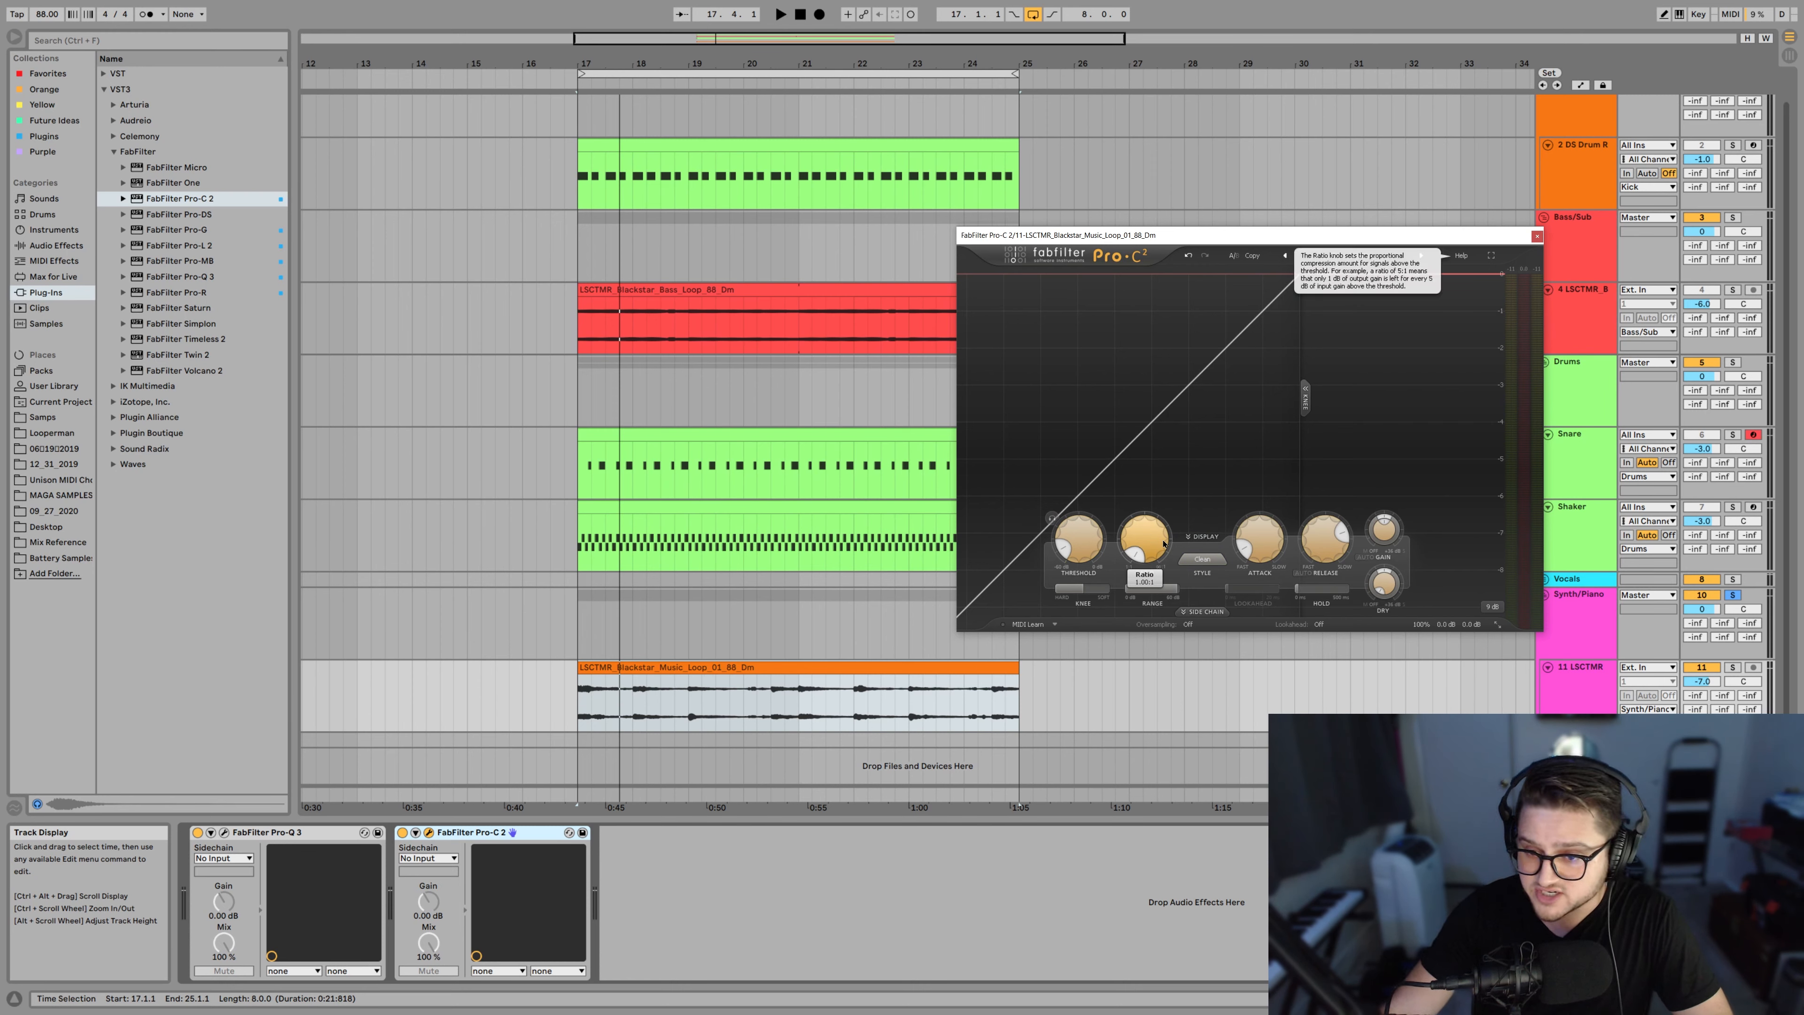
pyautogui.moveTo(1250, 542)
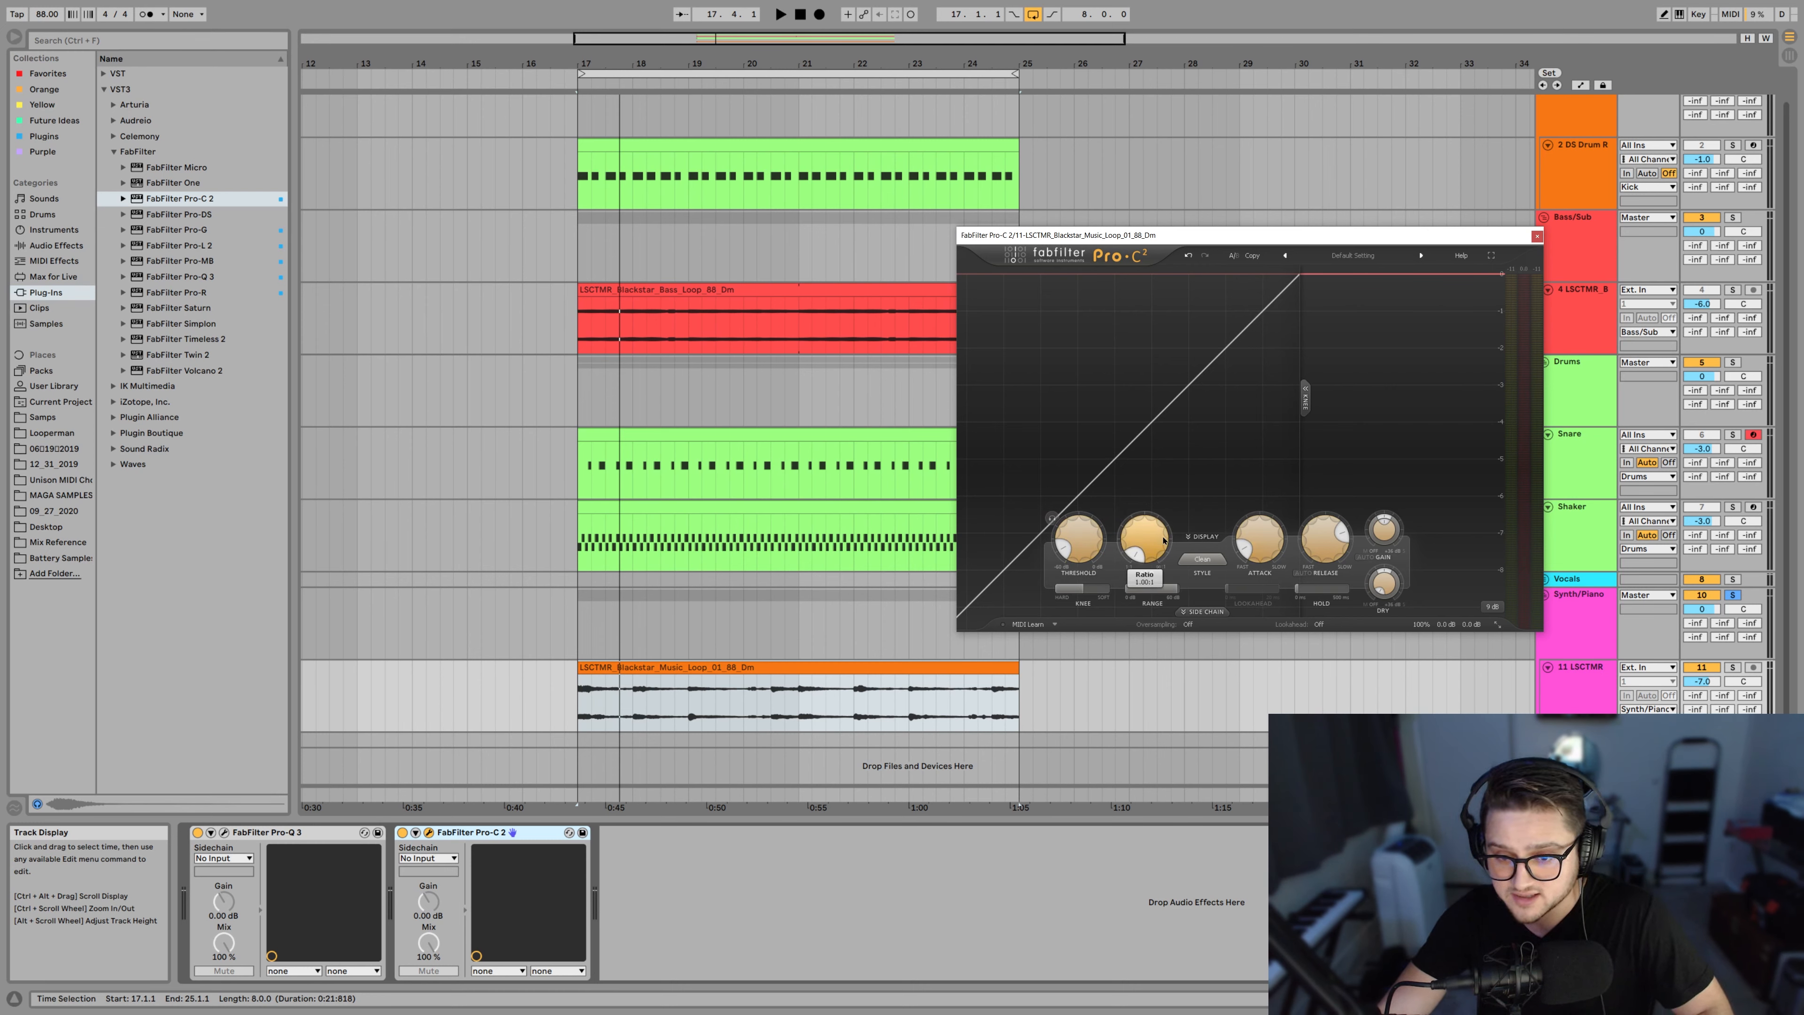
# Raise the Pro-C 2 ratio slightly to about 1.05:1 while the loop plays, and audition the gentle compression from the start
pyautogui.press('space')
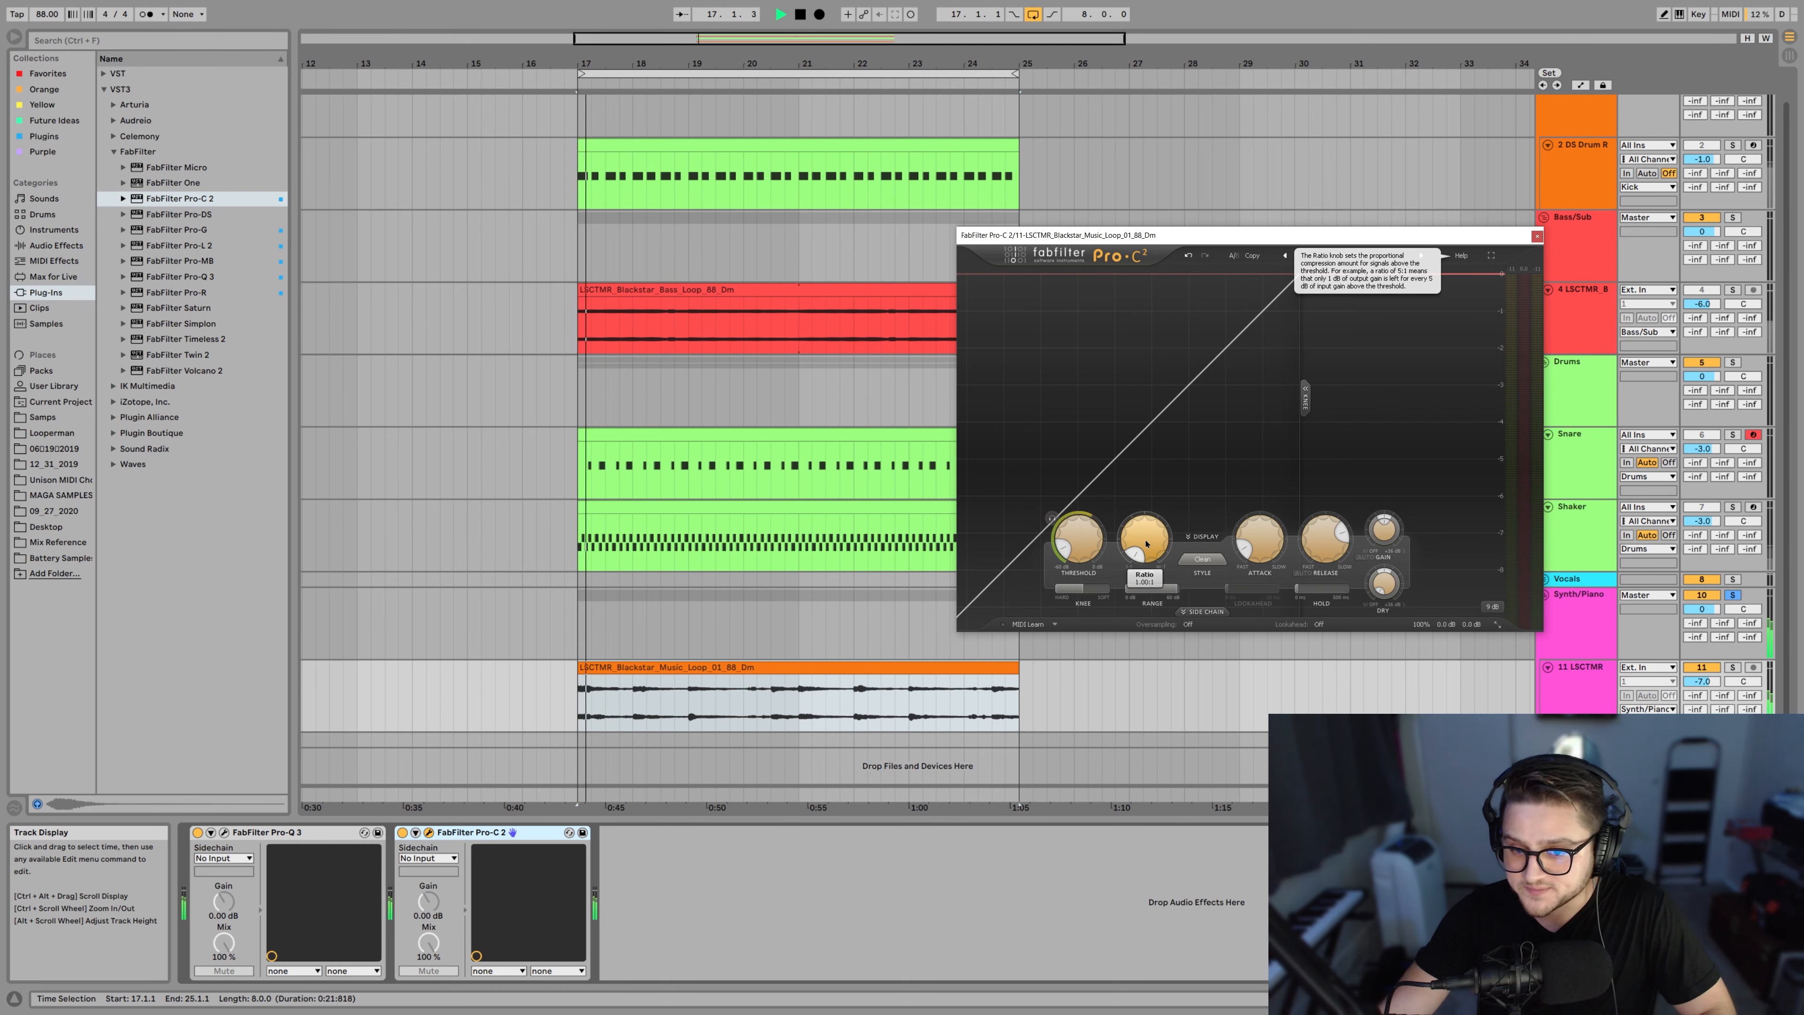
pyautogui.keyDown('ctrl'); pyautogui.click(1151, 546); pyautogui.keyUp('ctrl')
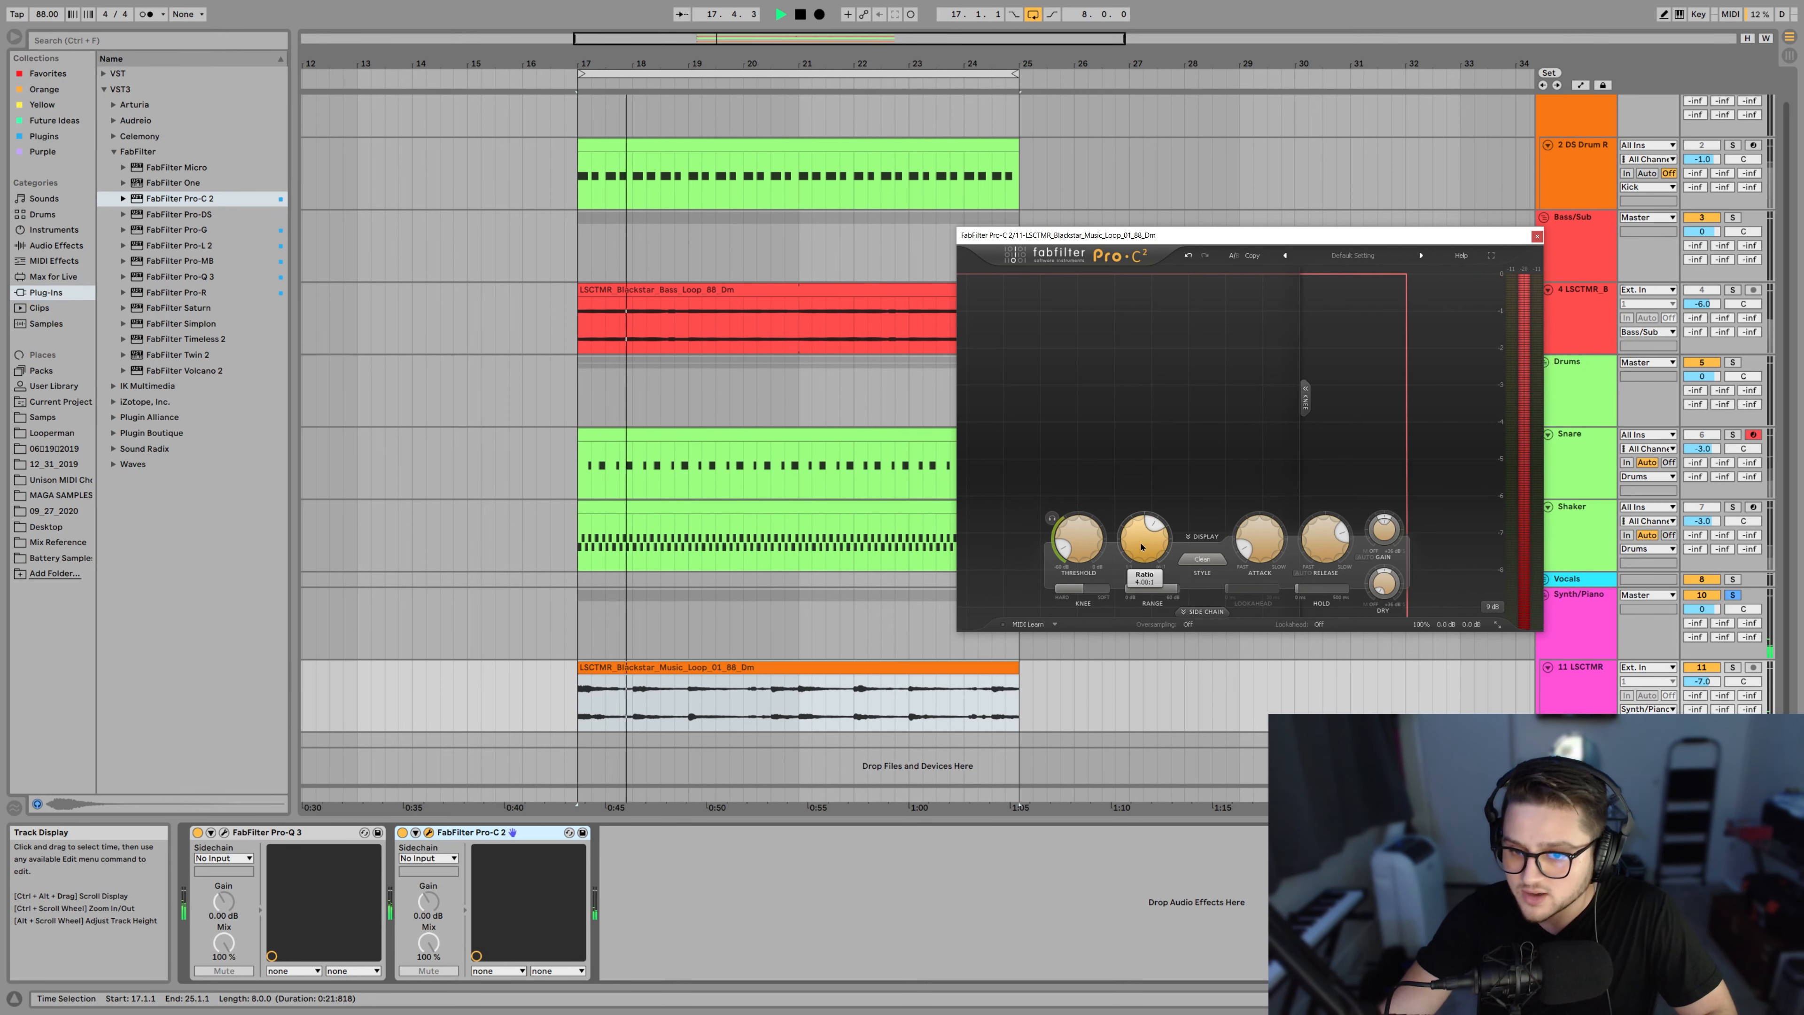
pyautogui.moveTo(1150, 546); pyautogui.dragTo(1152, 770)
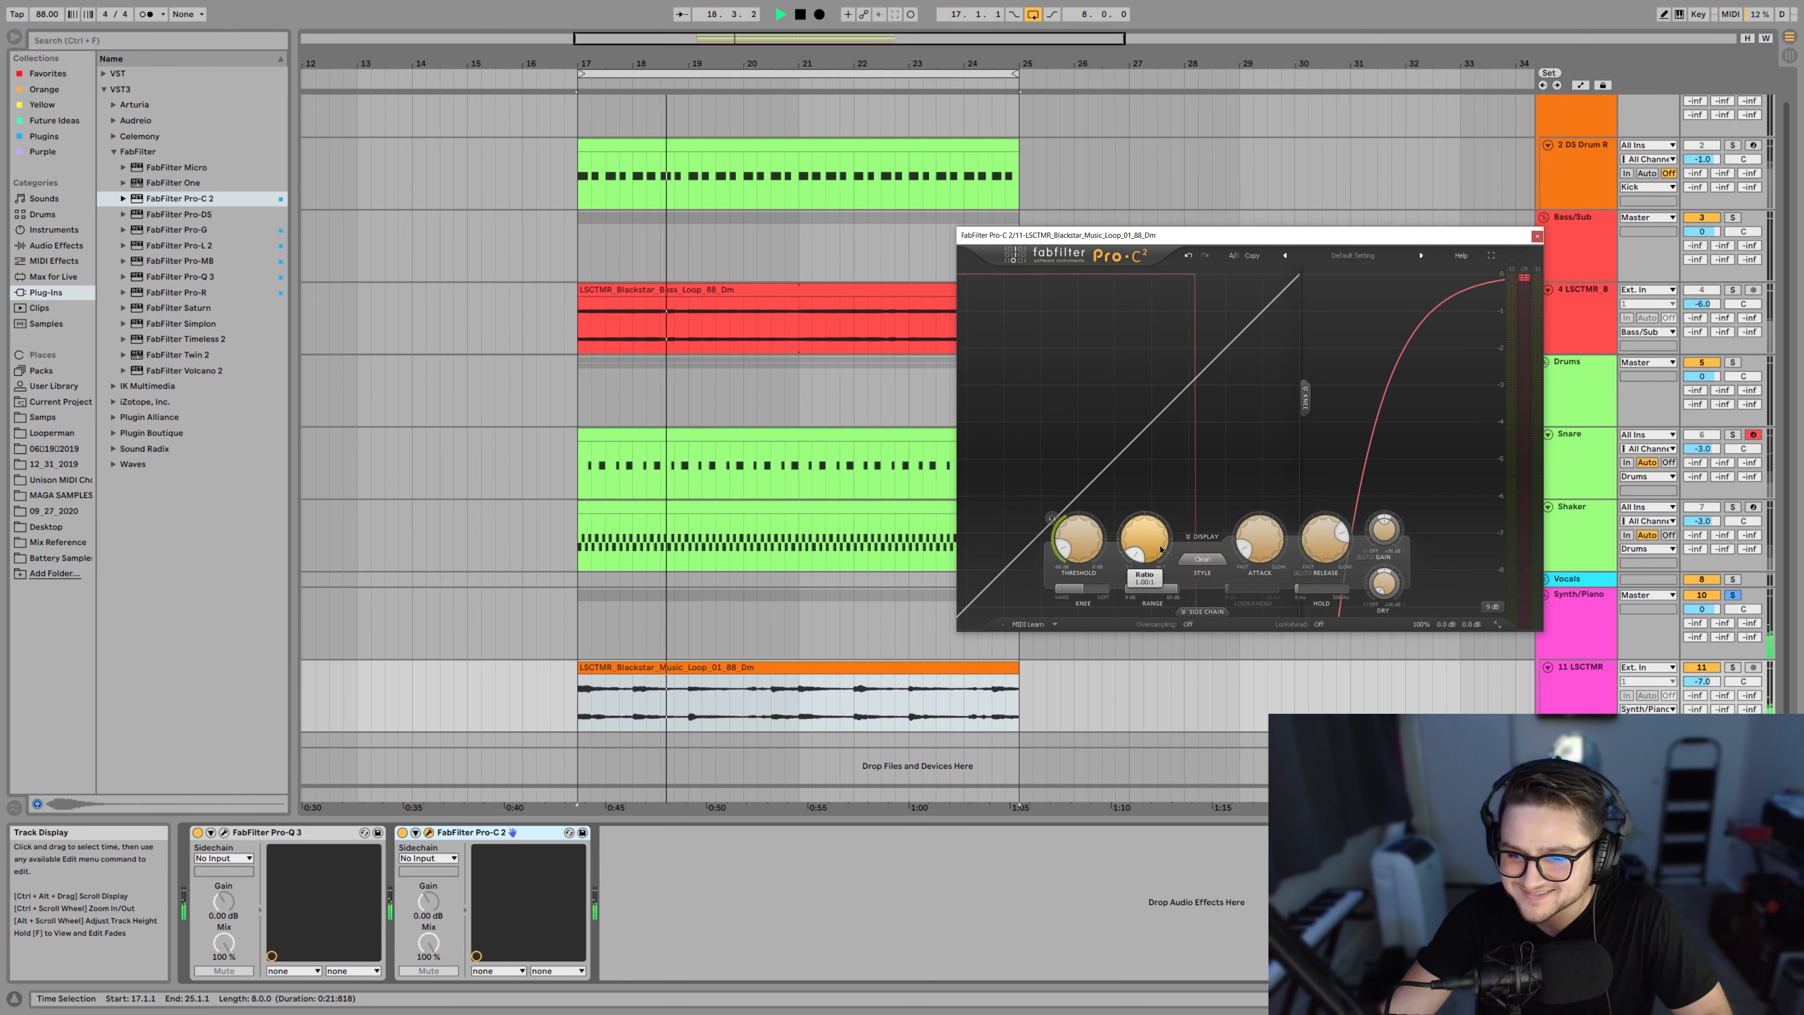
pyautogui.moveTo(1156, 548); pyautogui.dragTo(1155, 547)
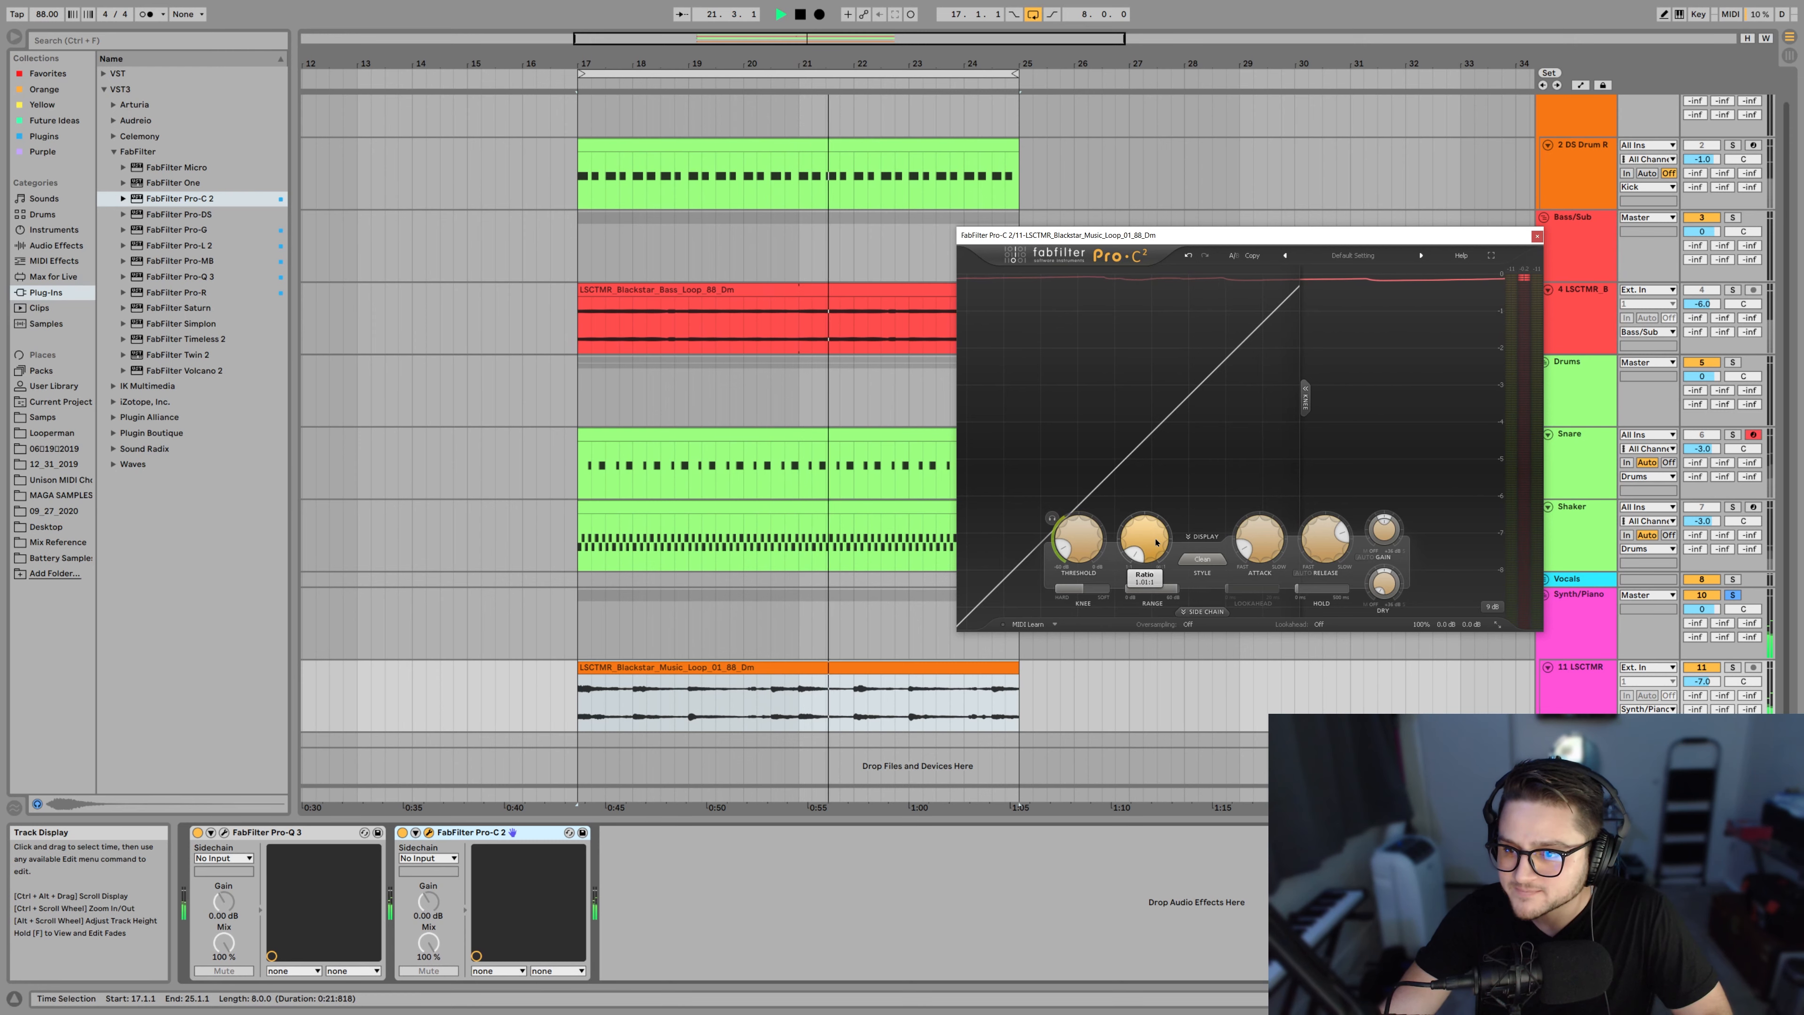
pyautogui.moveTo(1150, 544); pyautogui.dragTo(1148, 541)
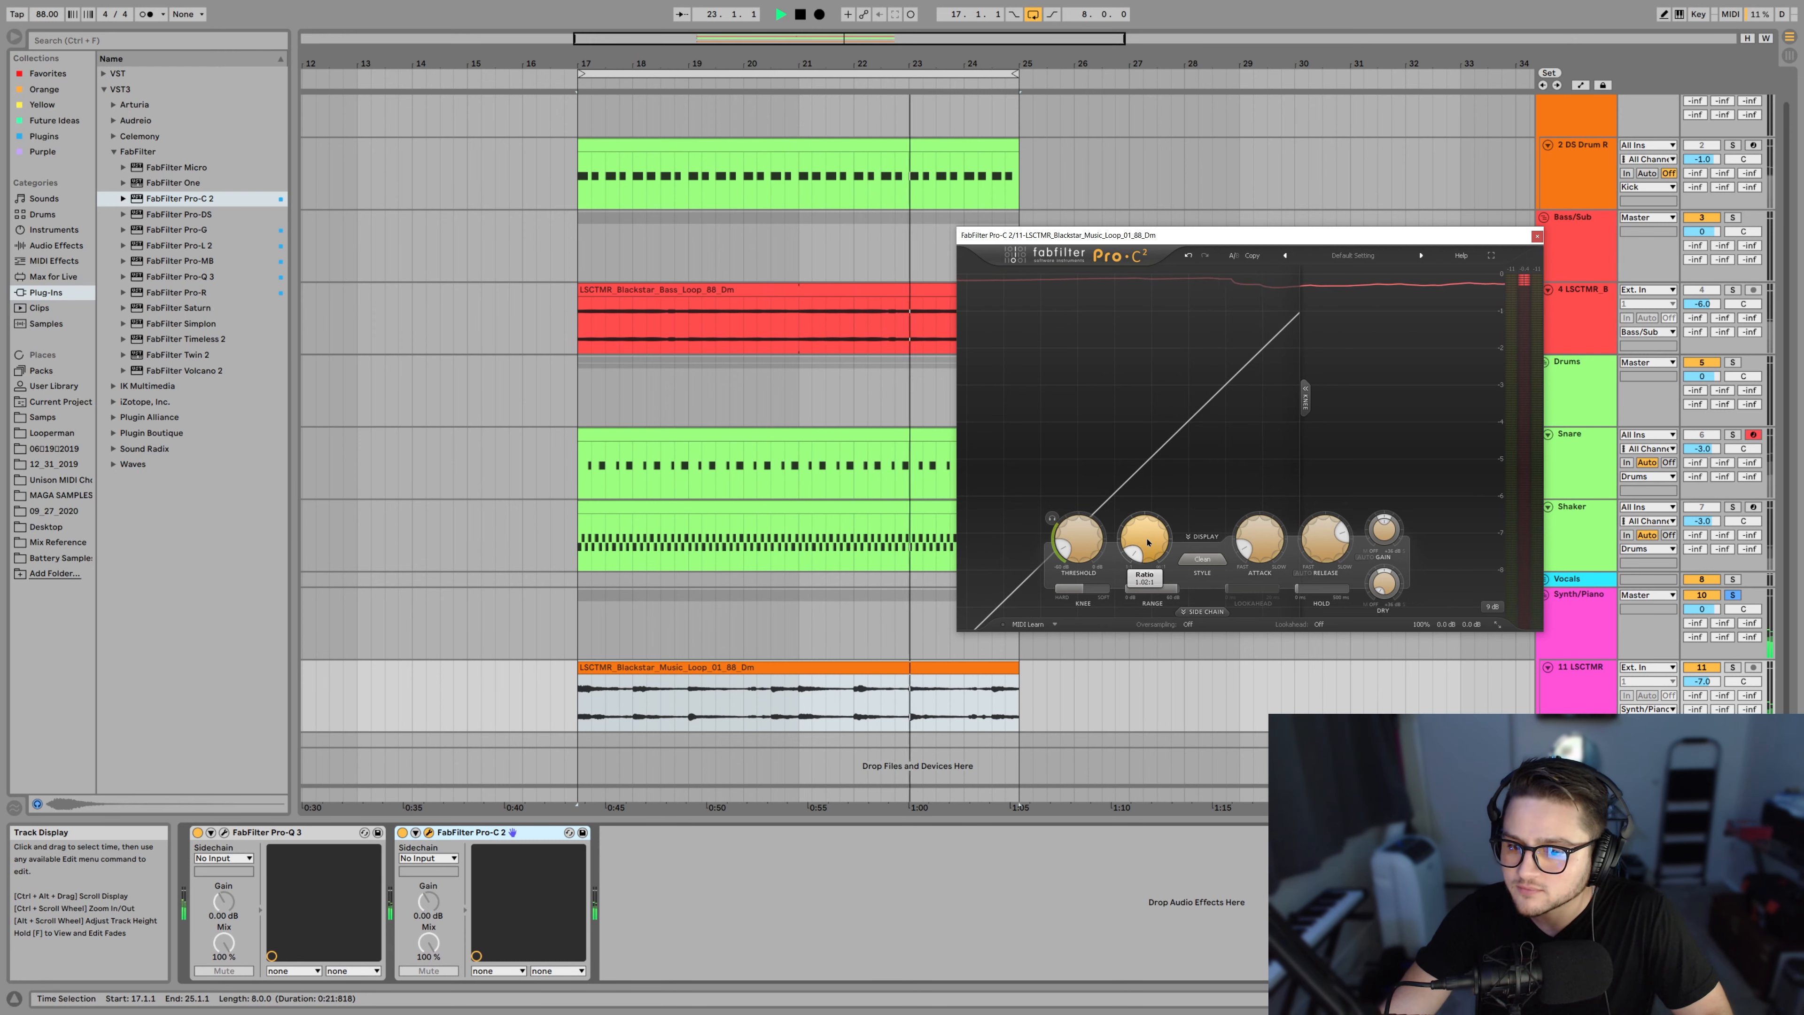
pyautogui.moveTo(1148, 542); pyautogui.dragTo(1139, 548)
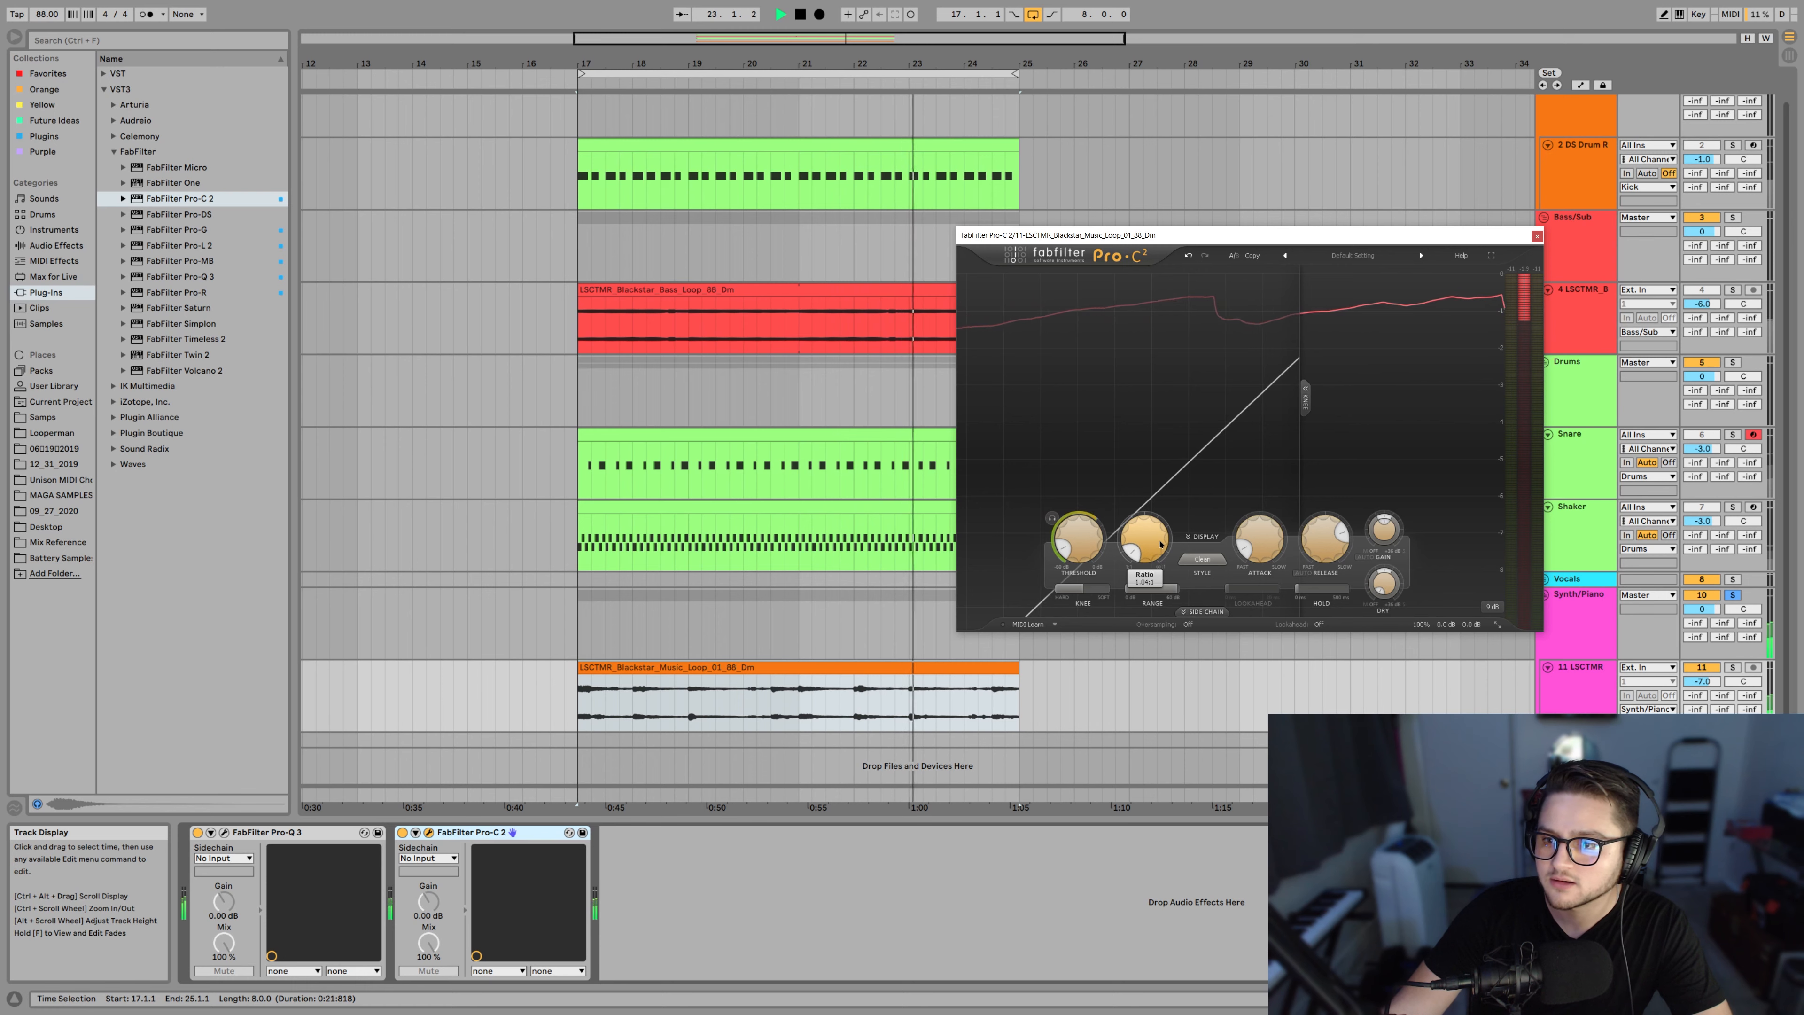
pyautogui.press('space')
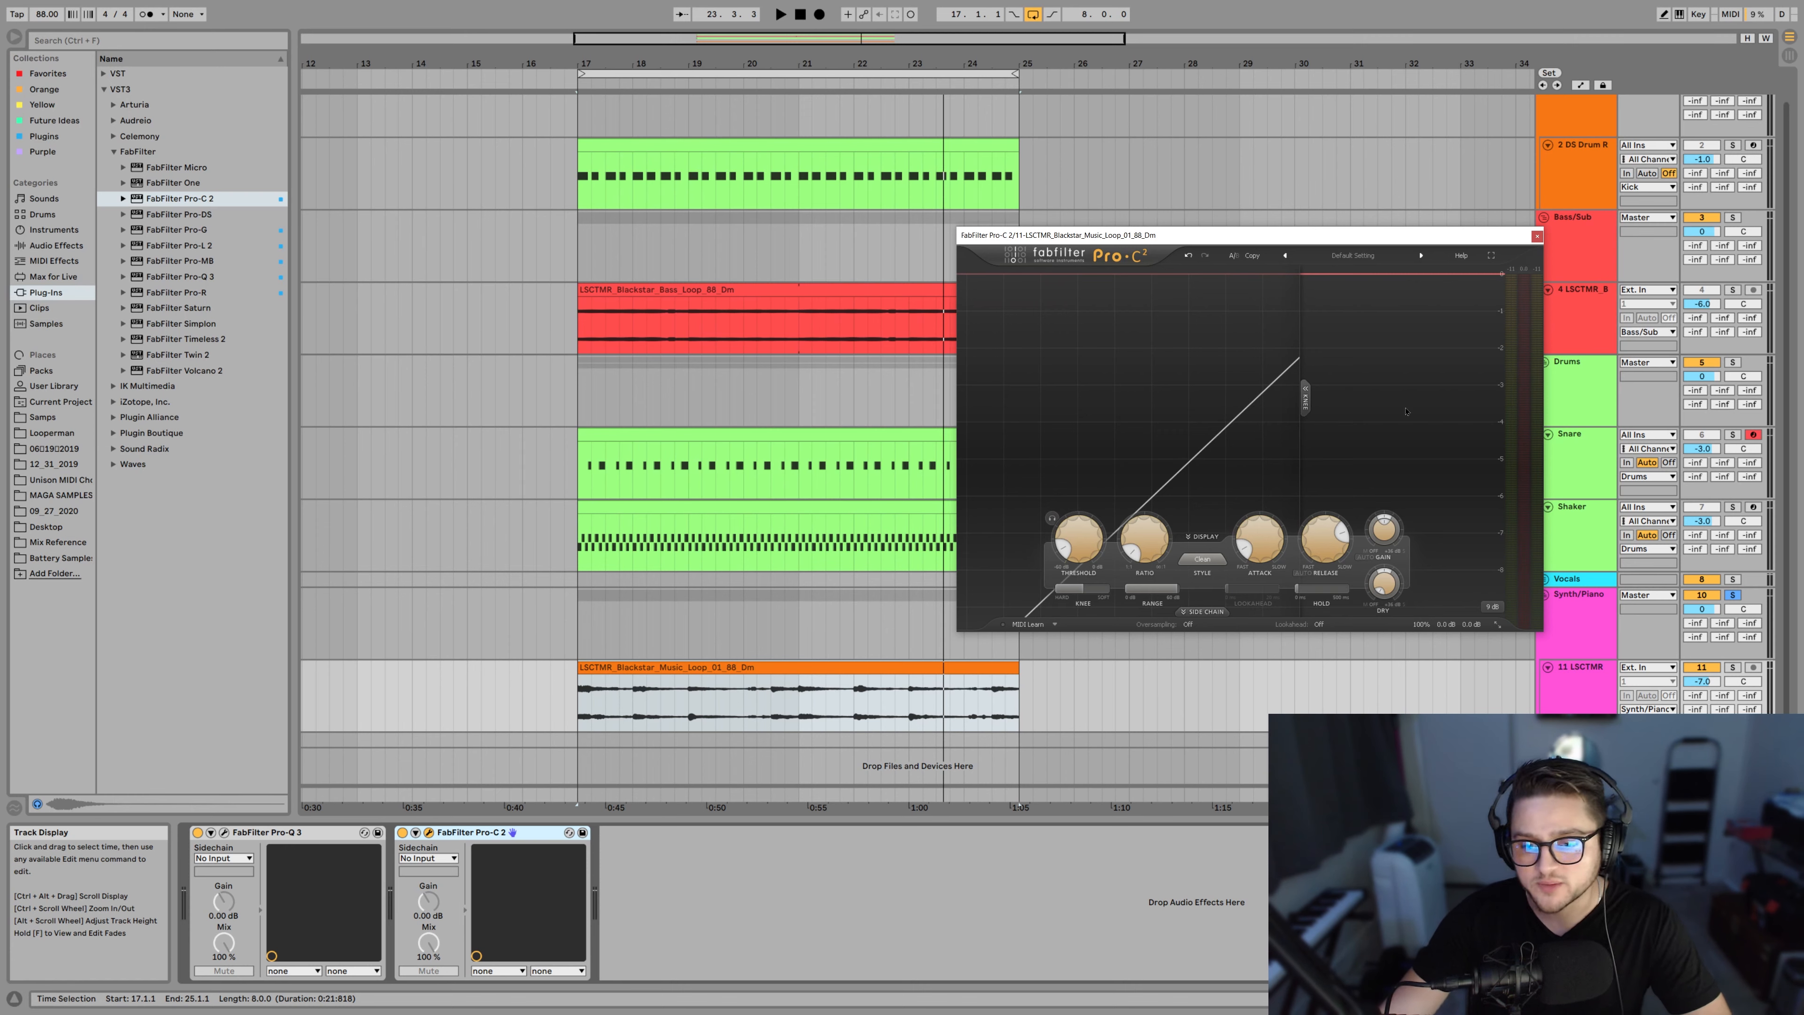
pyautogui.press('space')
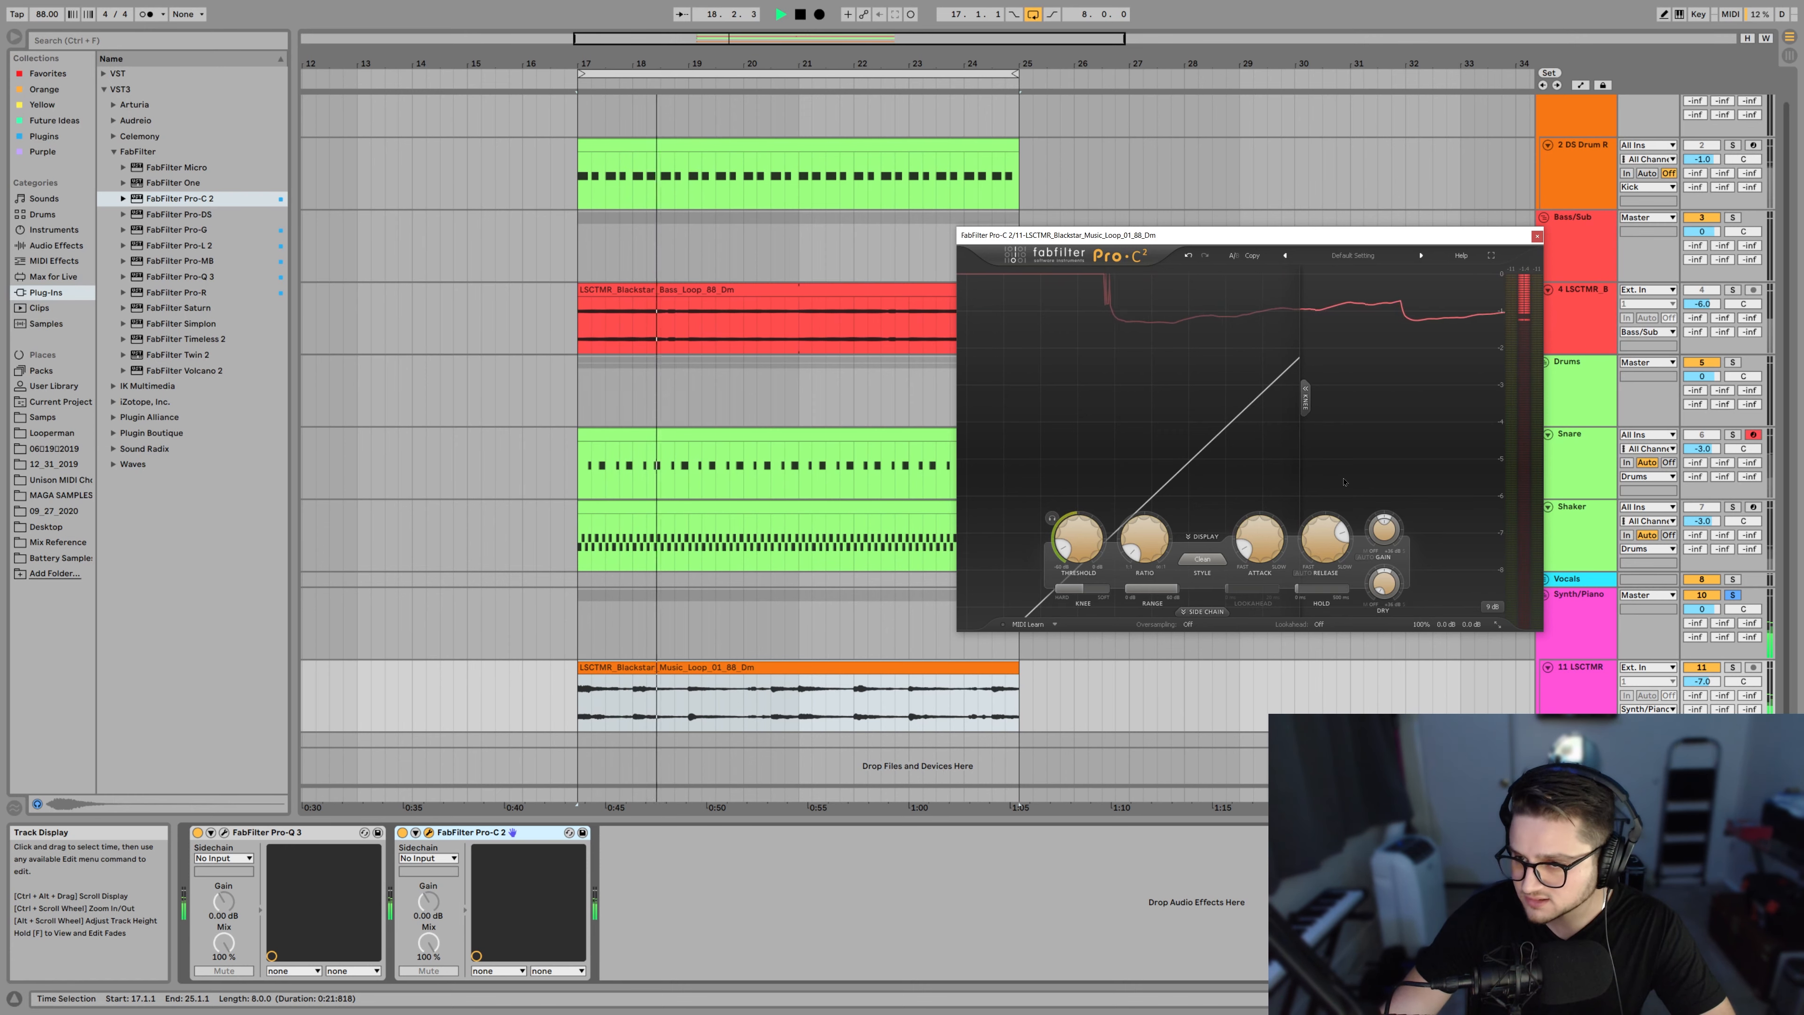
pyautogui.press('space')
# Move the Pro-C 2 window aside and switch to the Session View mixer
pyautogui.click(969, 871)
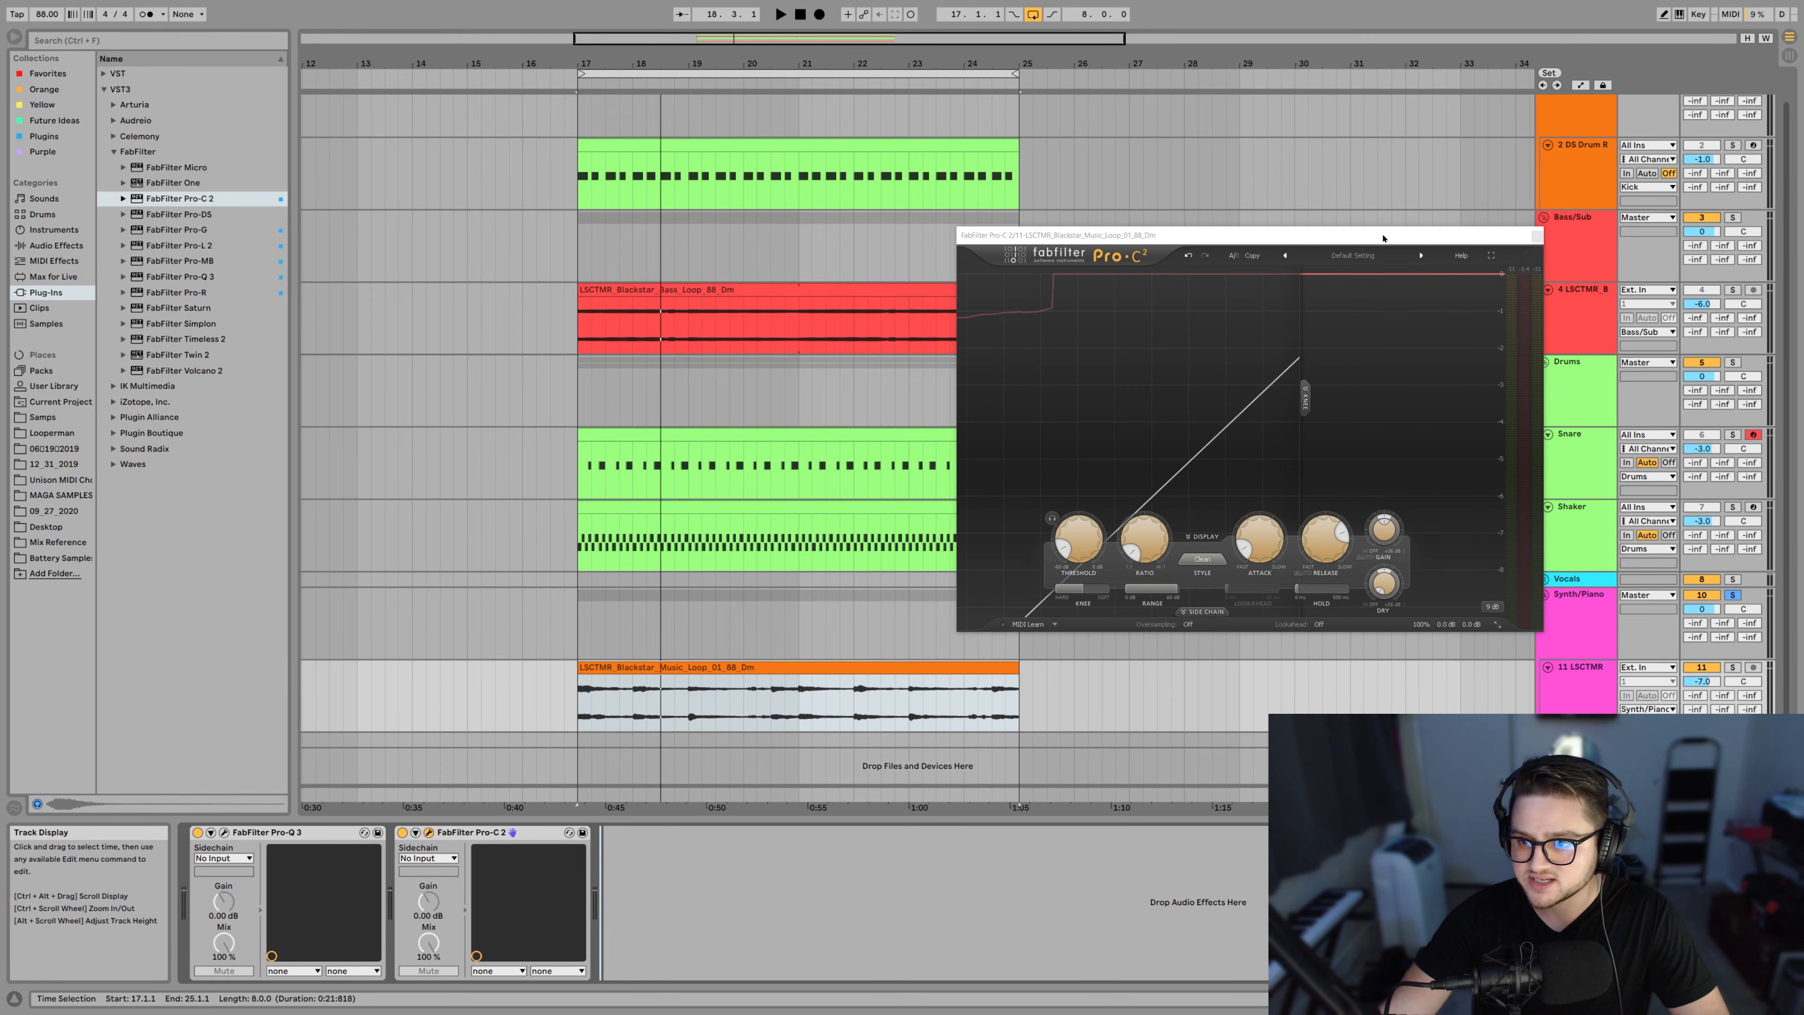
pyautogui.moveTo(1383, 237); pyautogui.dragTo(1028, 232)
pyautogui.press('Tab')
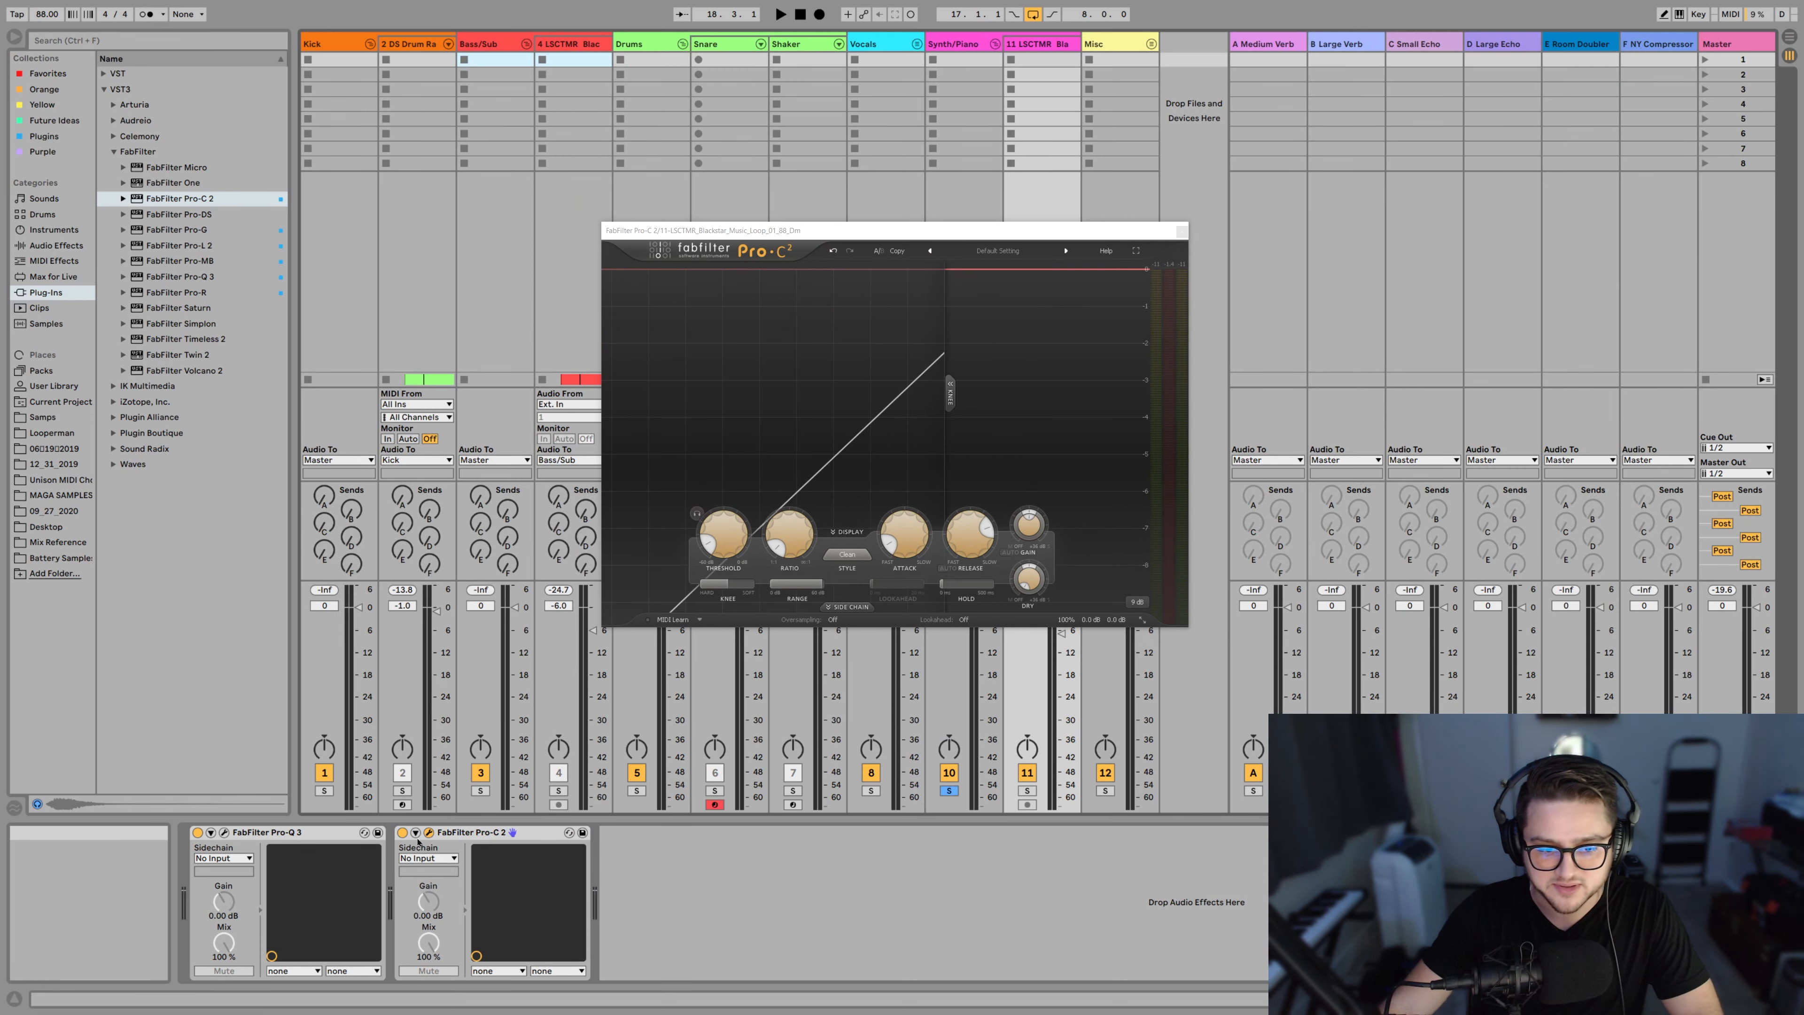
# Play the soloed loop with Pro-C 2 bypassed and with it active to compare the peak levels
pyautogui.click(402, 831)
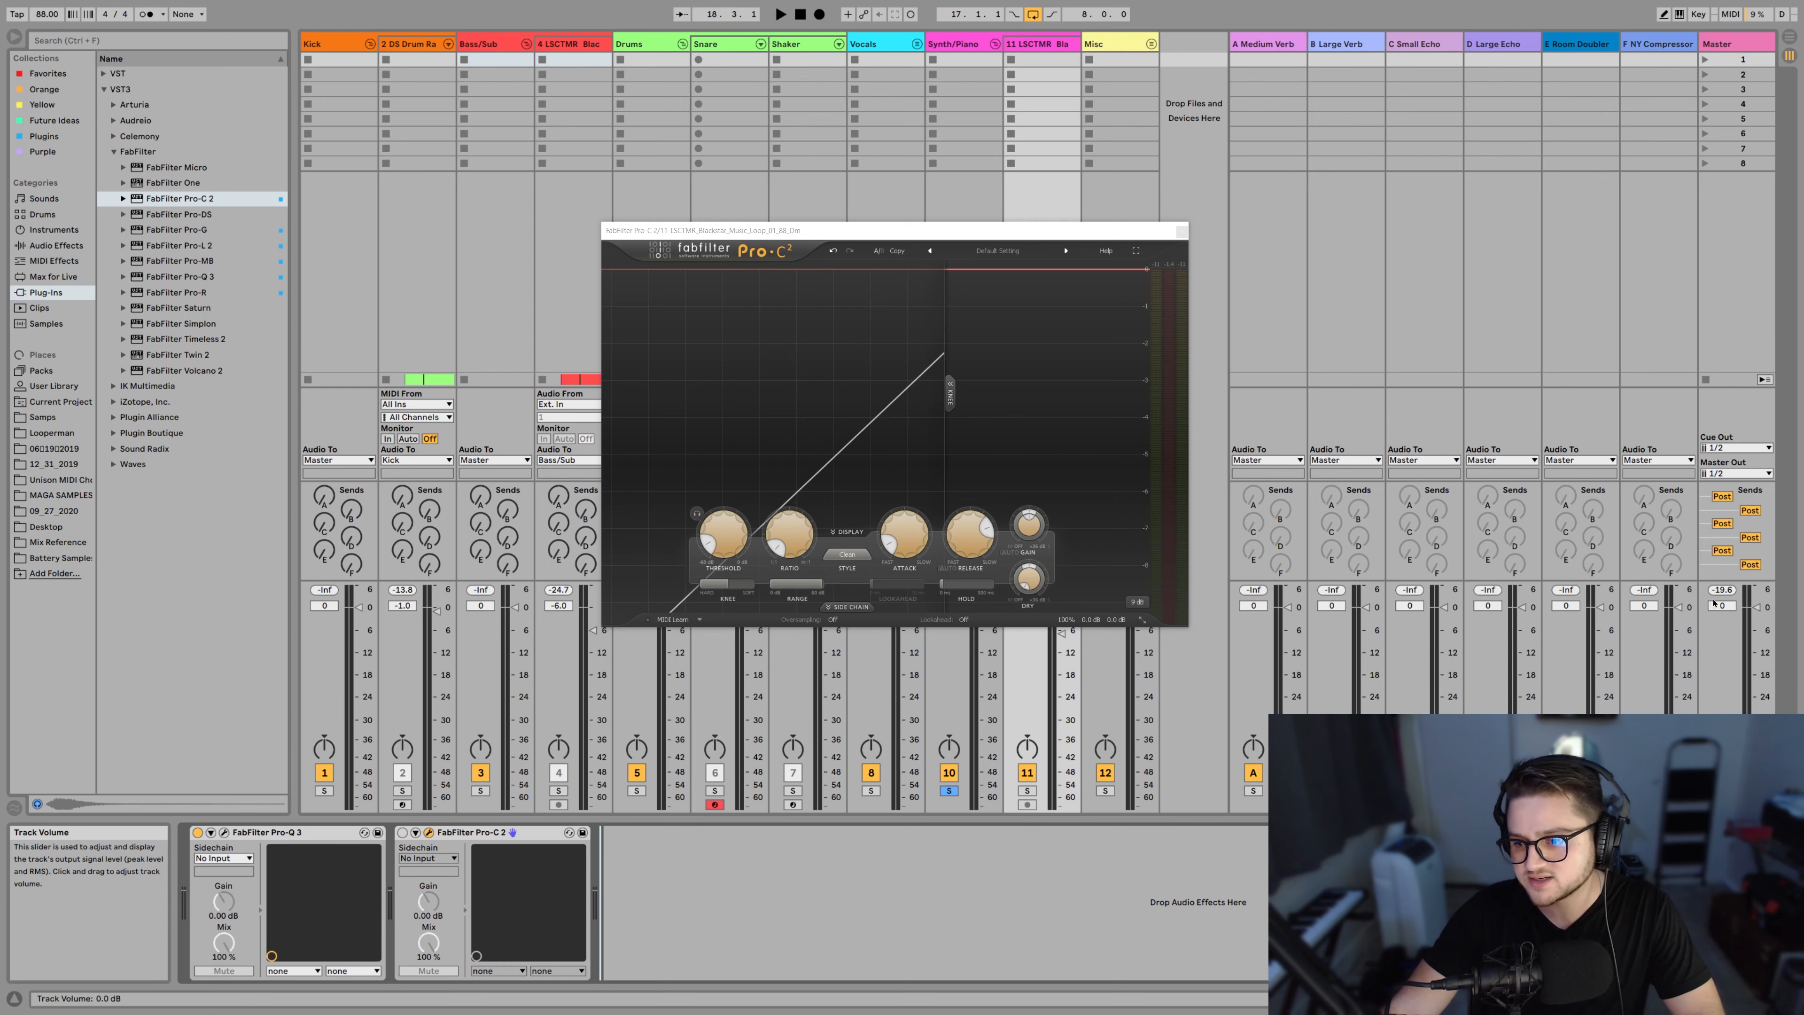
pyautogui.press('space')
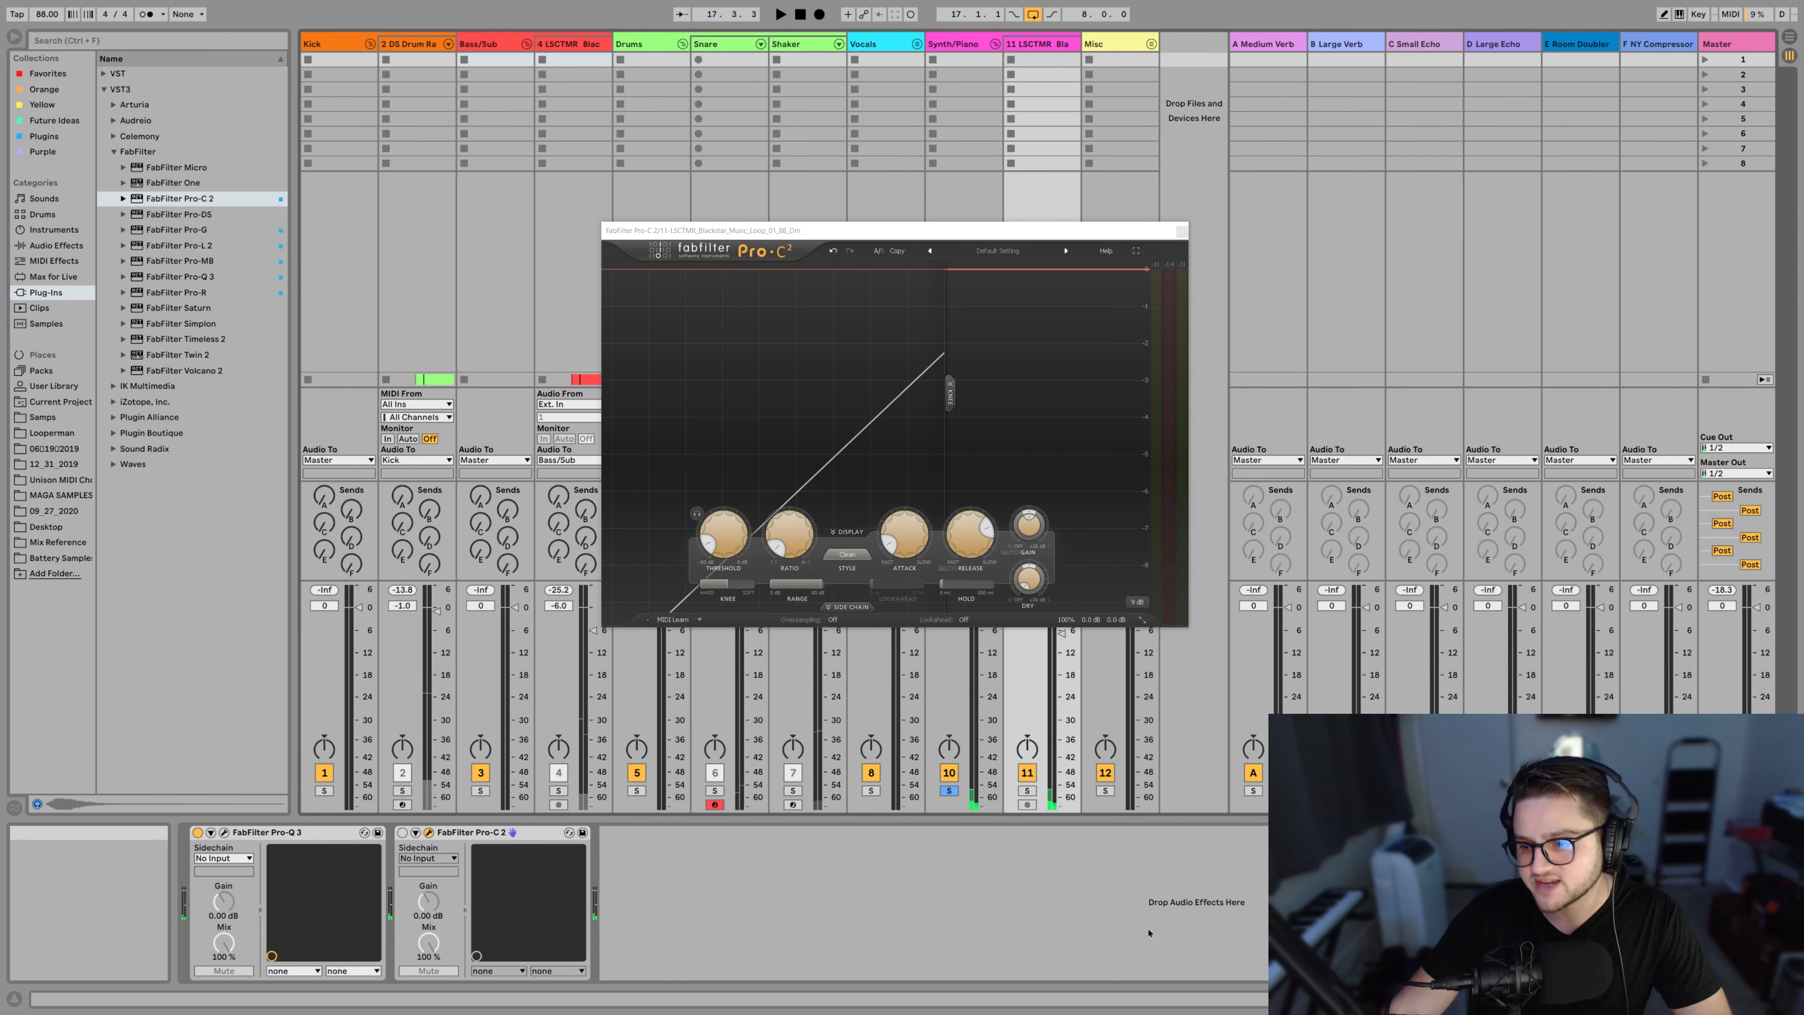
pyautogui.press('space')
pyautogui.press('space')
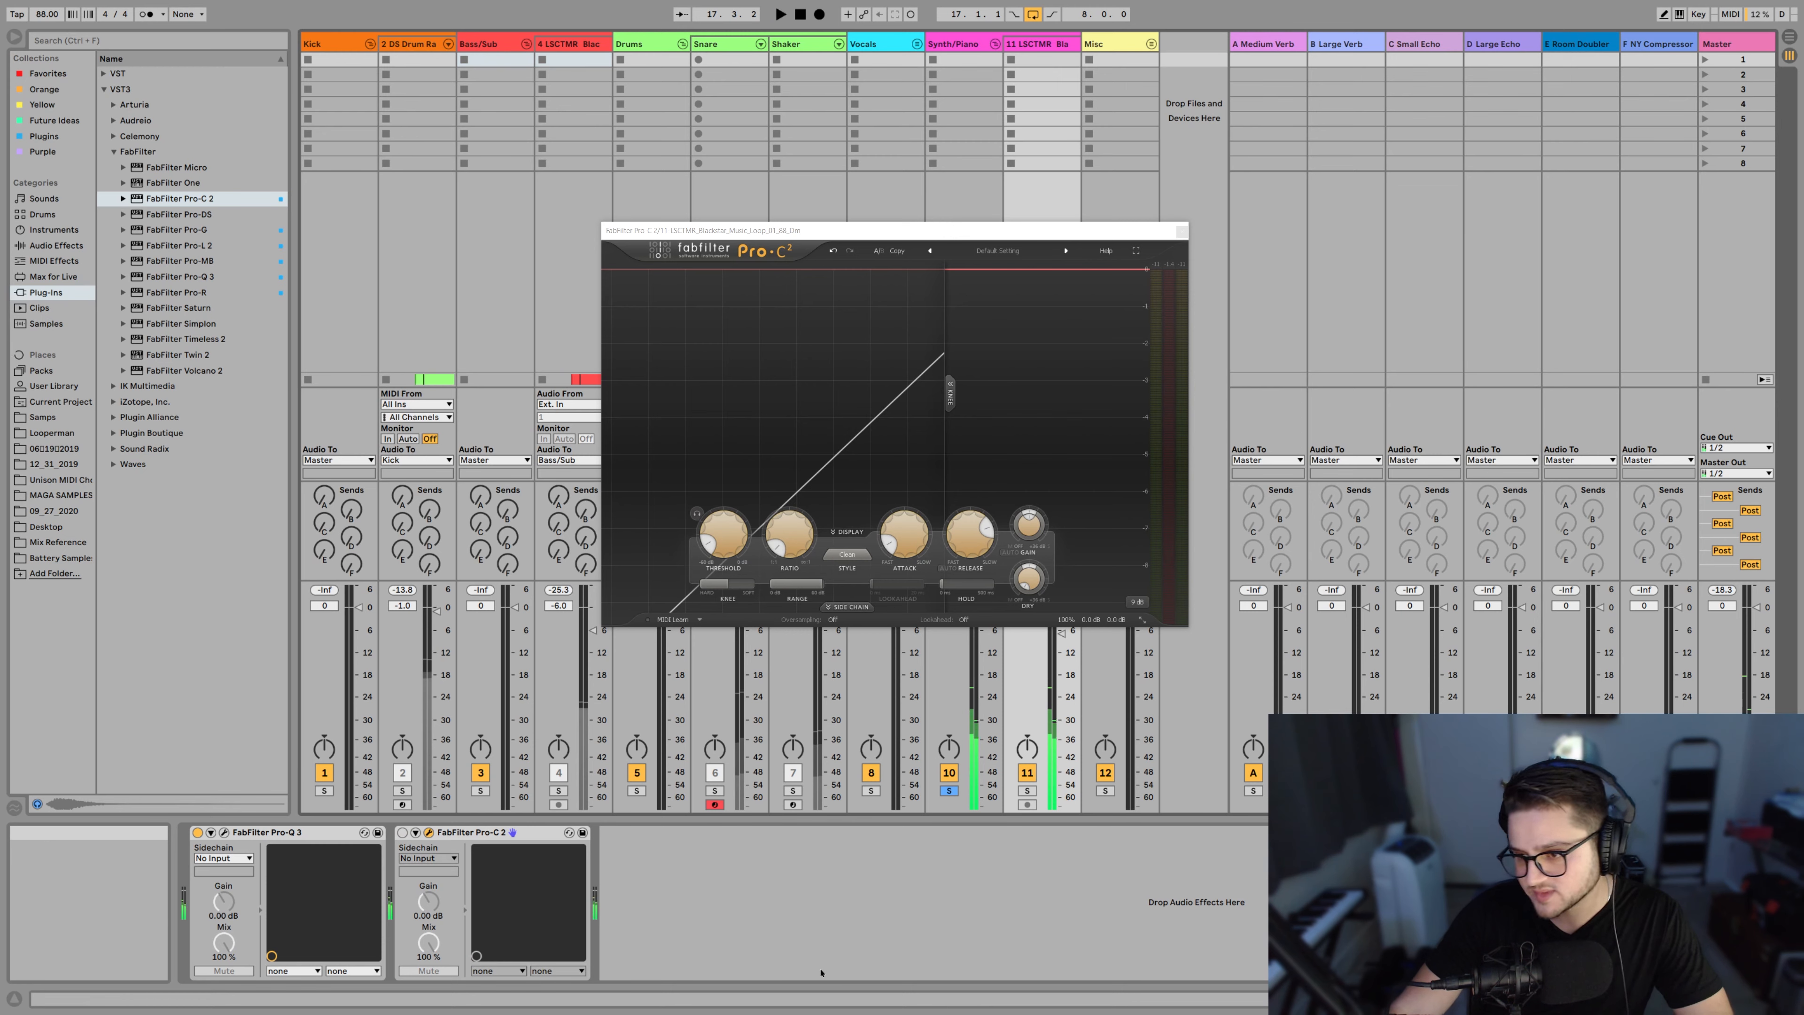
pyautogui.click(726, 887)
pyautogui.press('space')
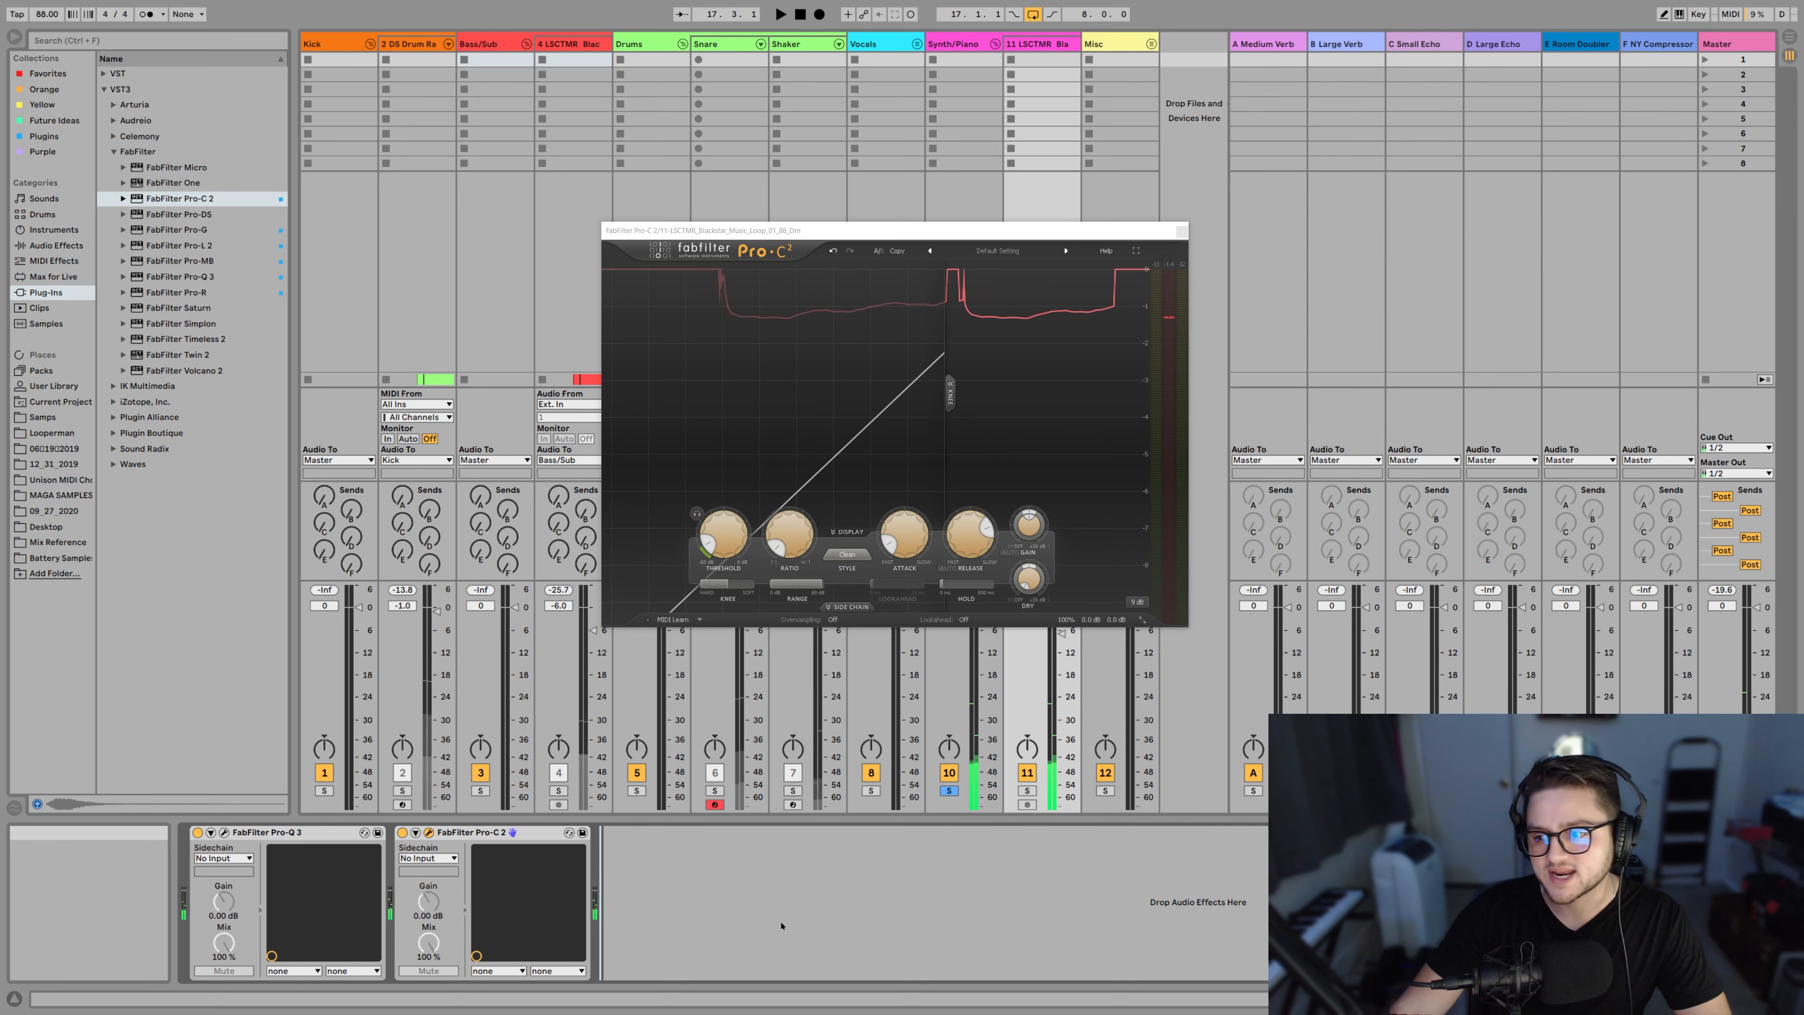
pyautogui.press('space')
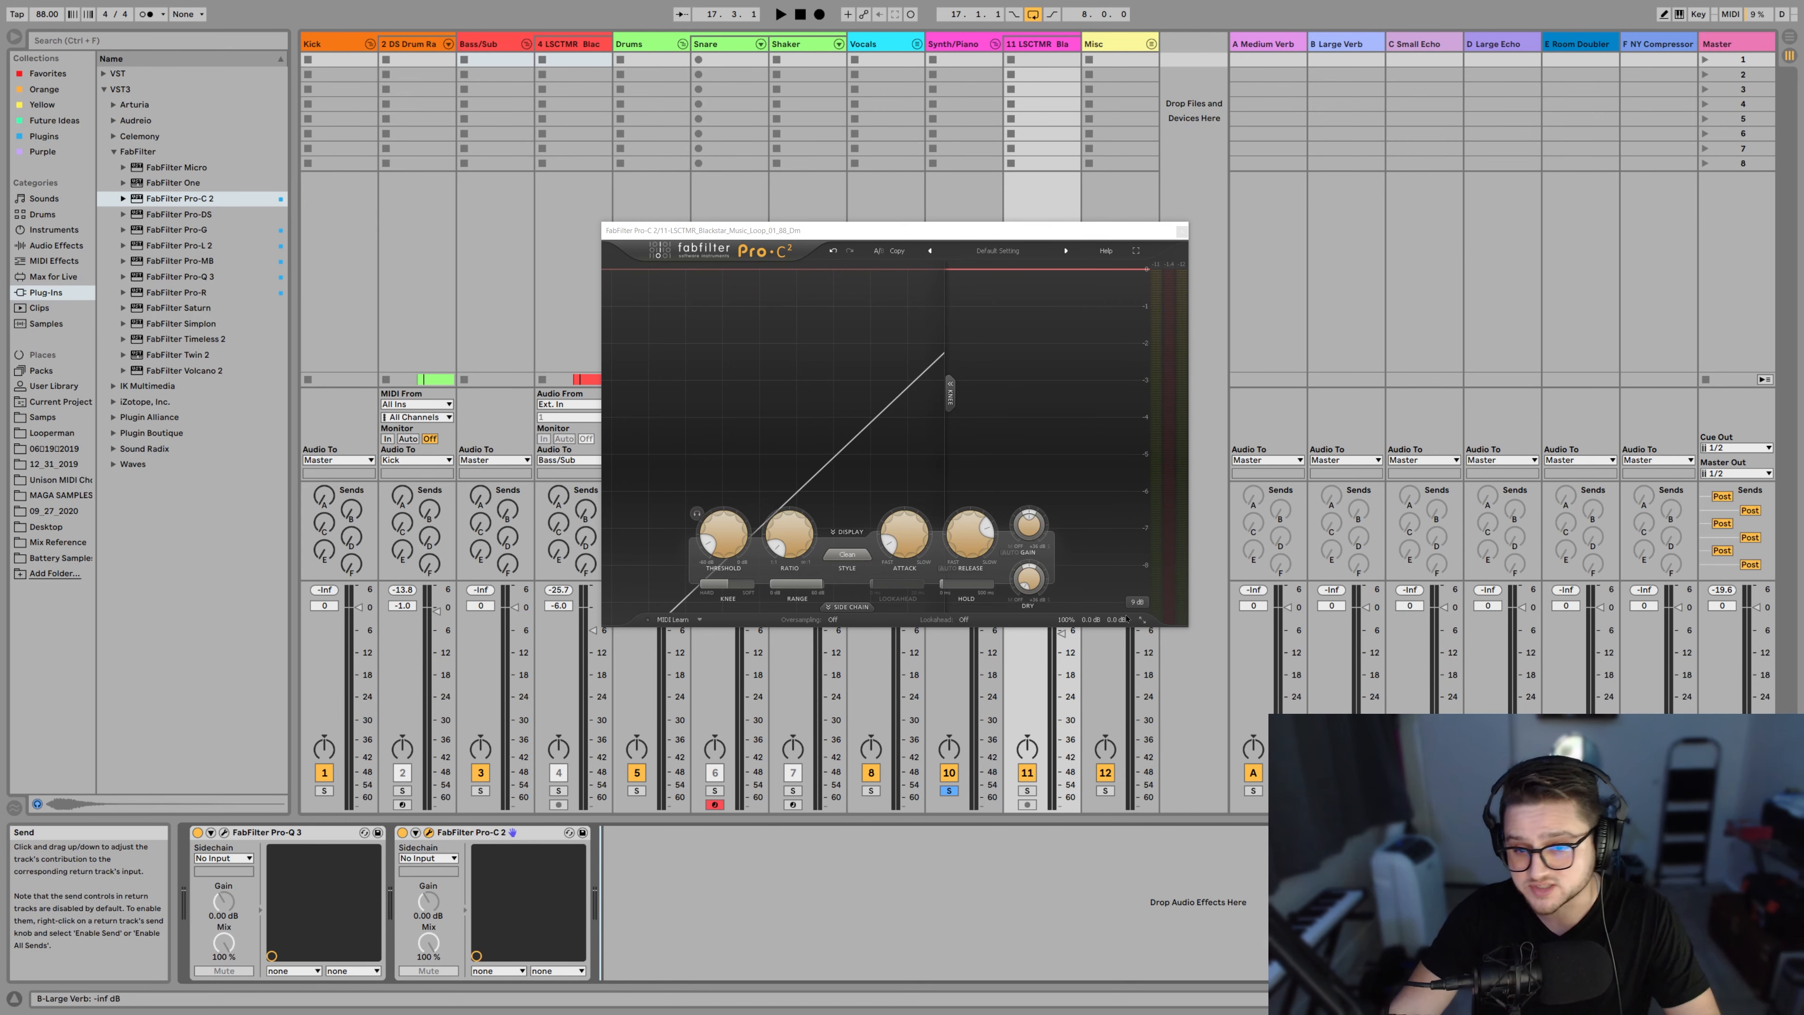
# Set the Pro-C 2 output level to +1.4 dB and play the loop
pyautogui.moveTo(1116, 575)
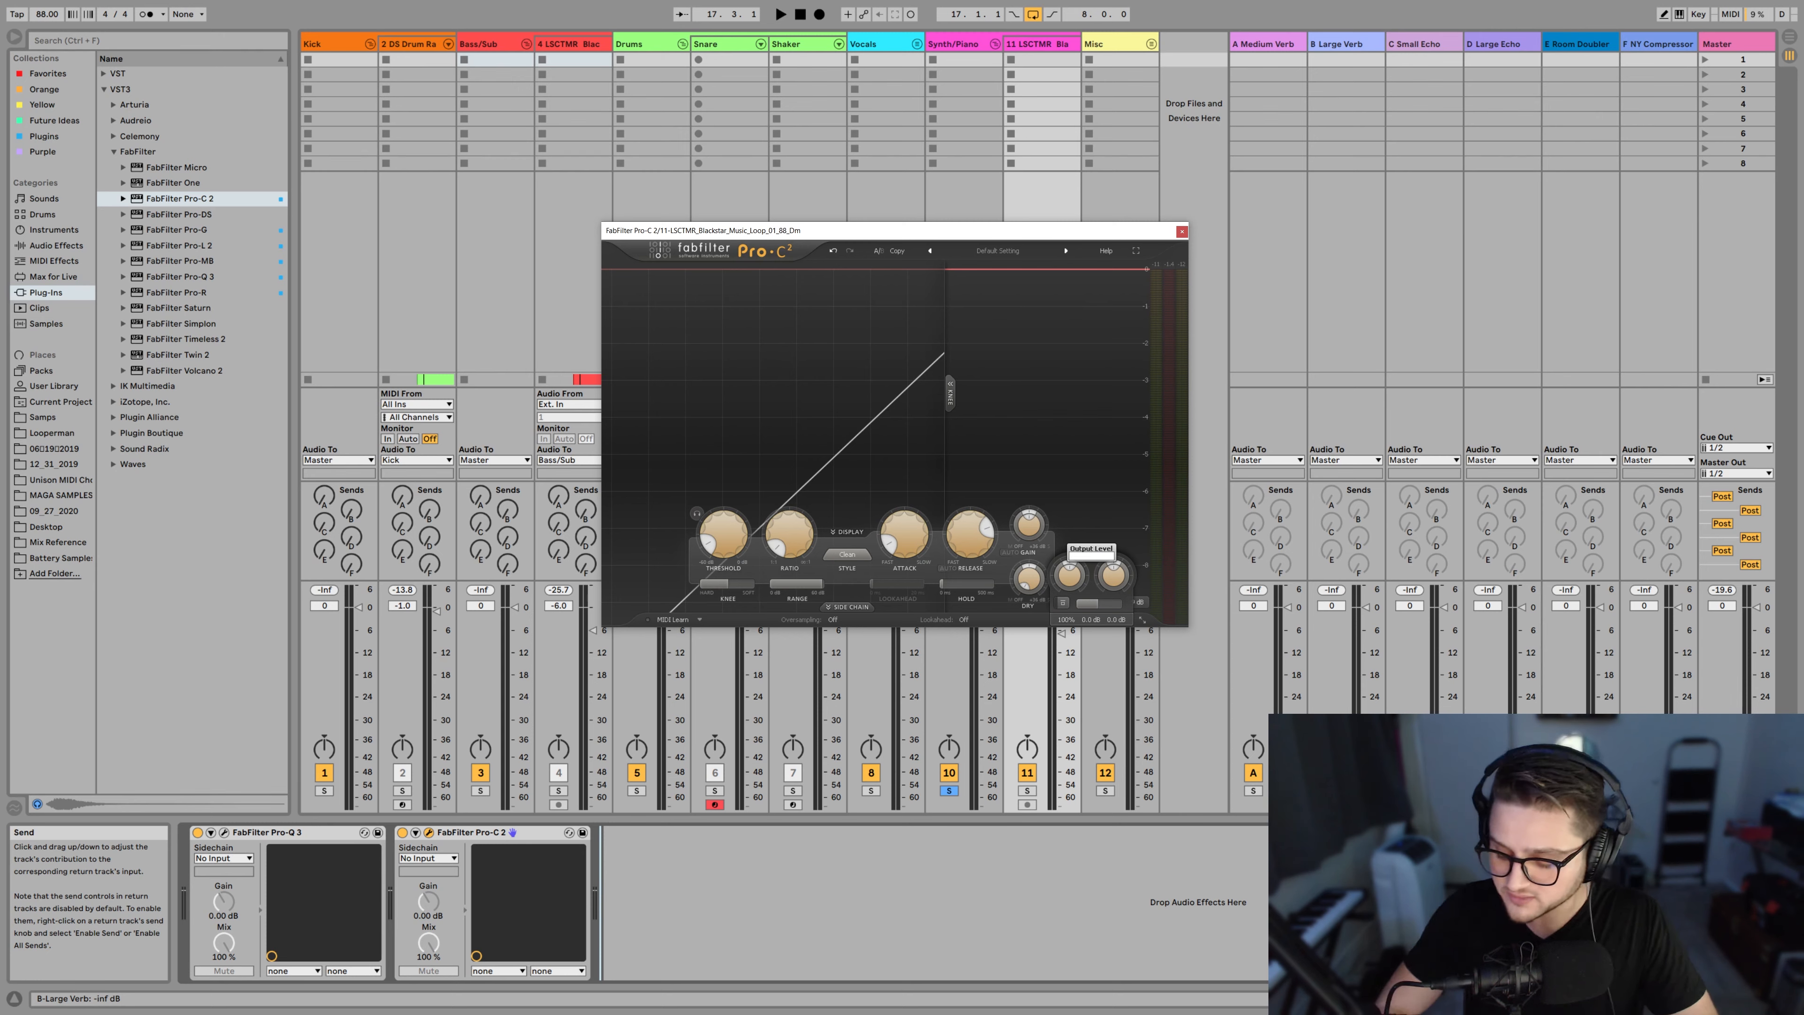
pyautogui.press('Return')
pyautogui.press('space')
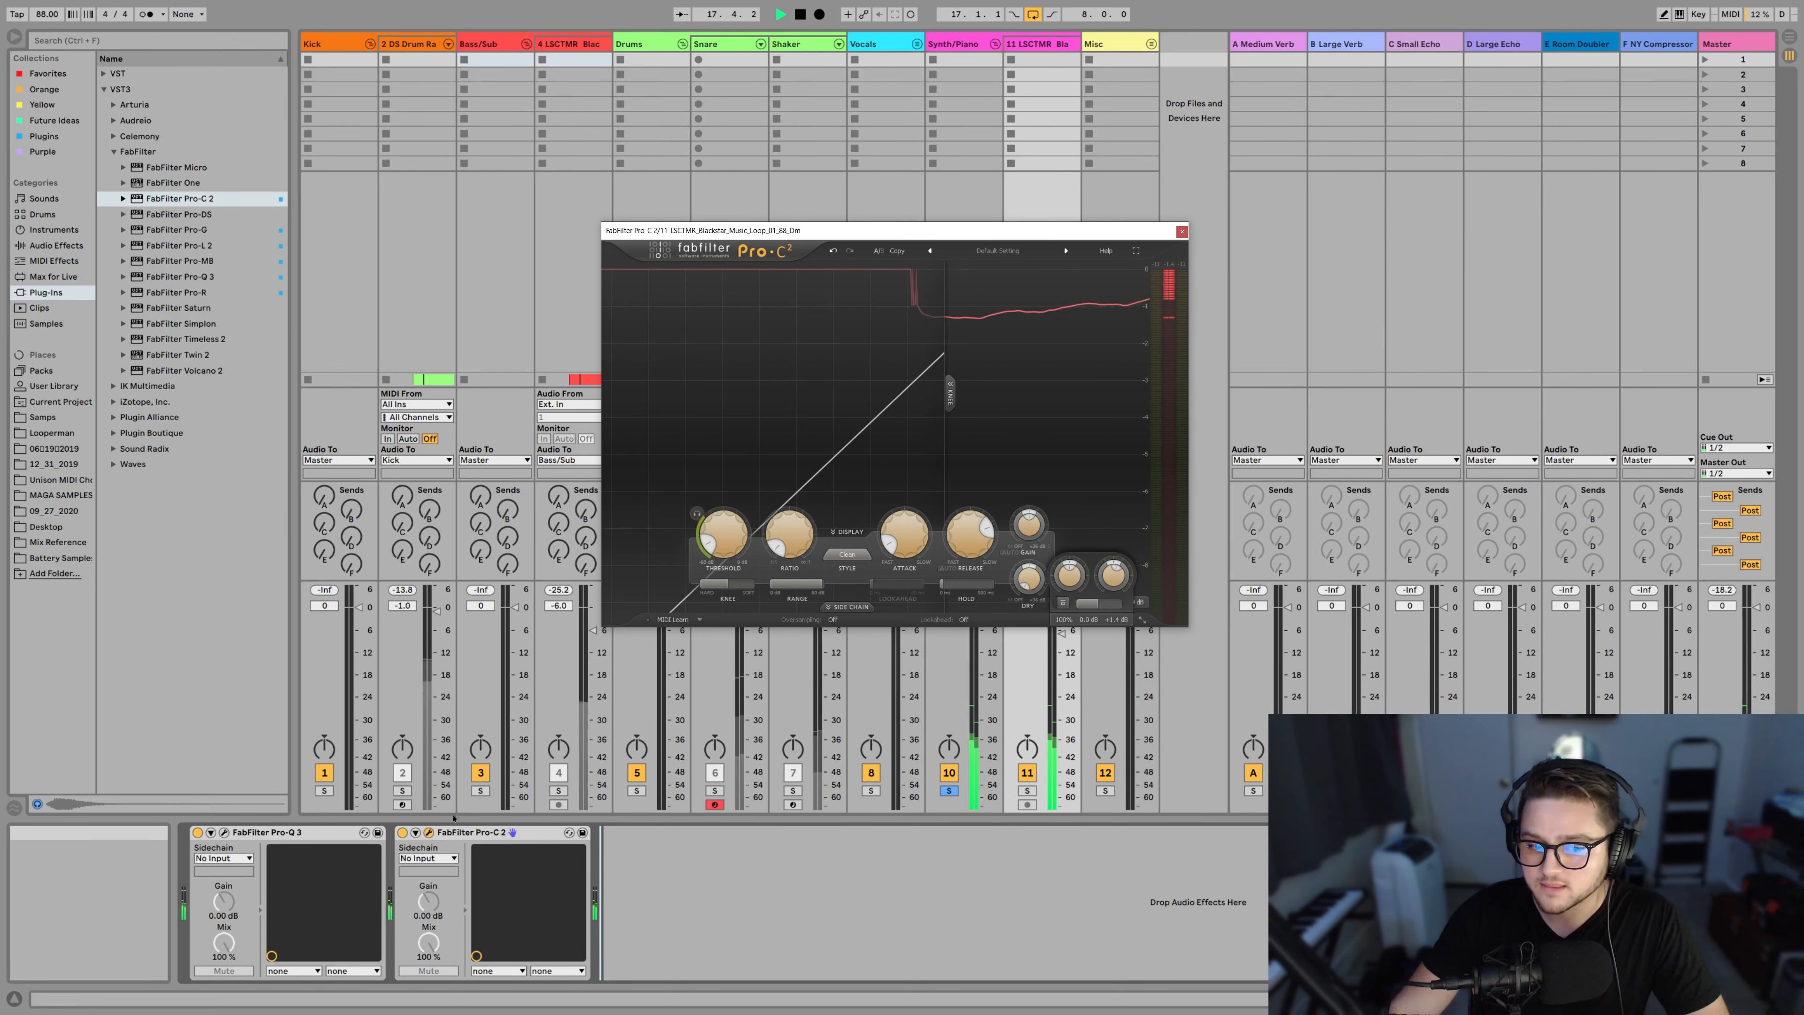
# Switch Pro-C 2 off and on during playback to compare the loop with and without level-matched compression
pyautogui.click(402, 834)
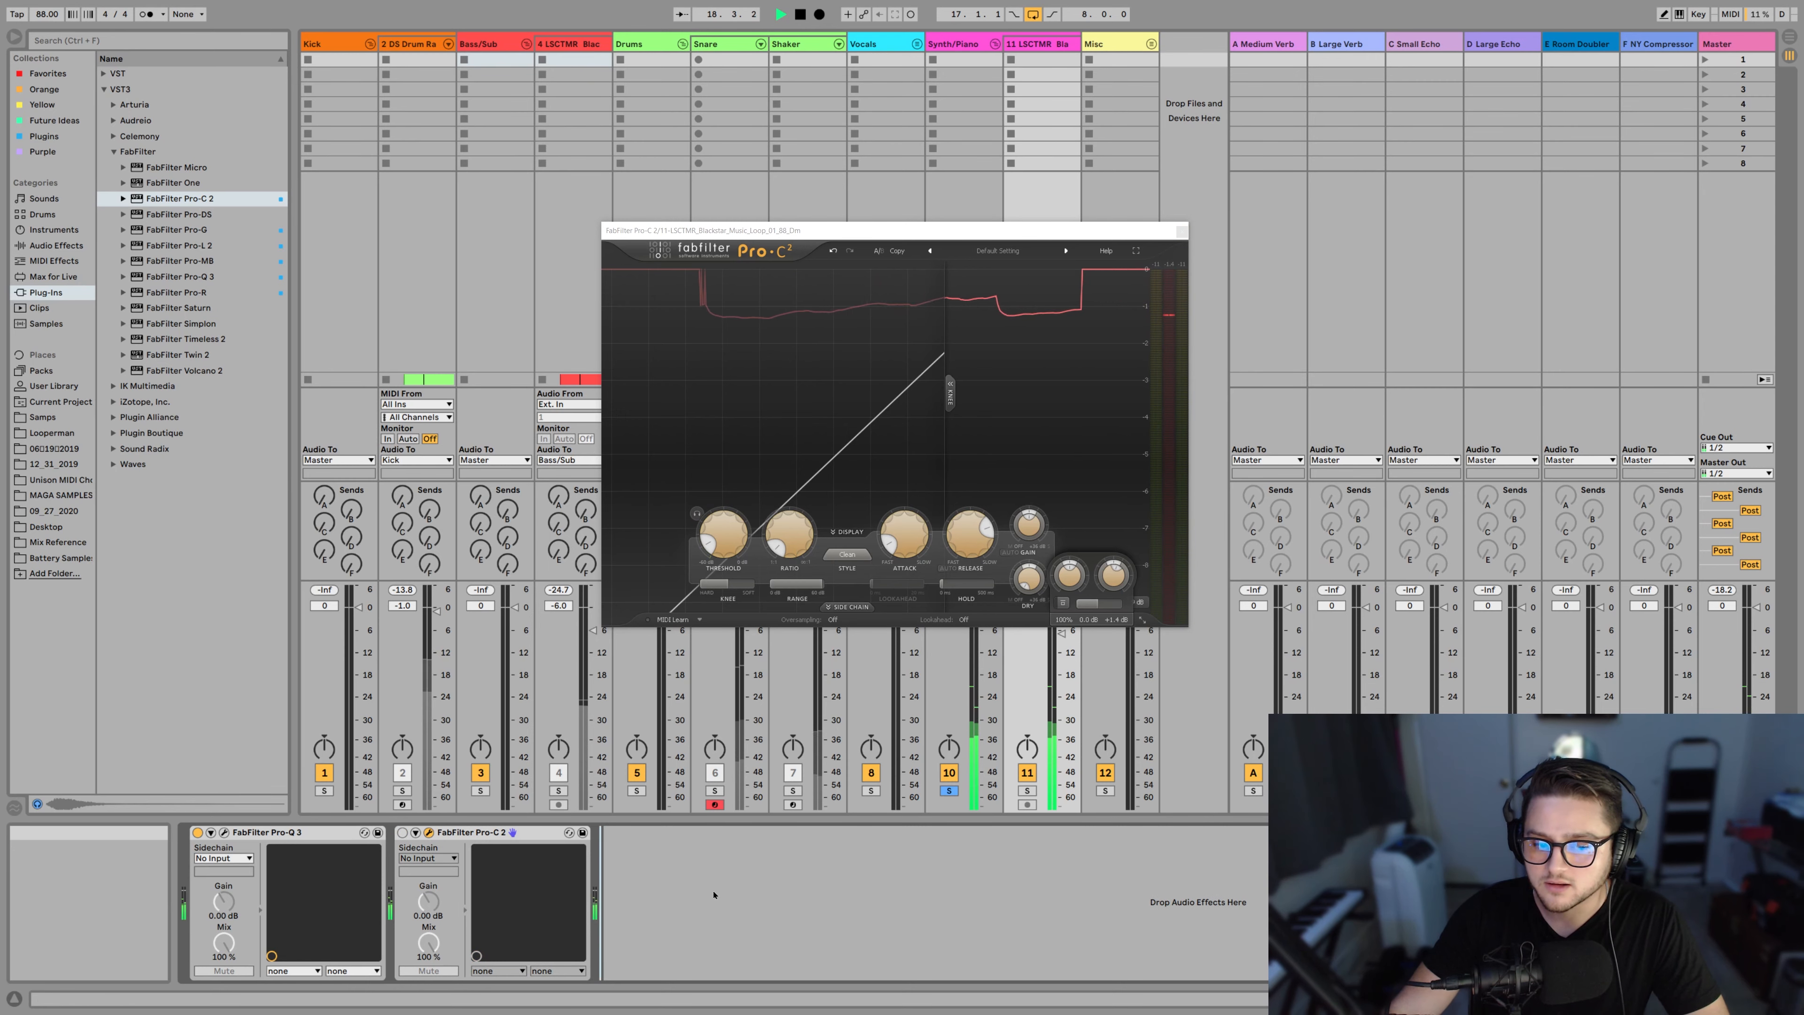
pyautogui.click(403, 833)
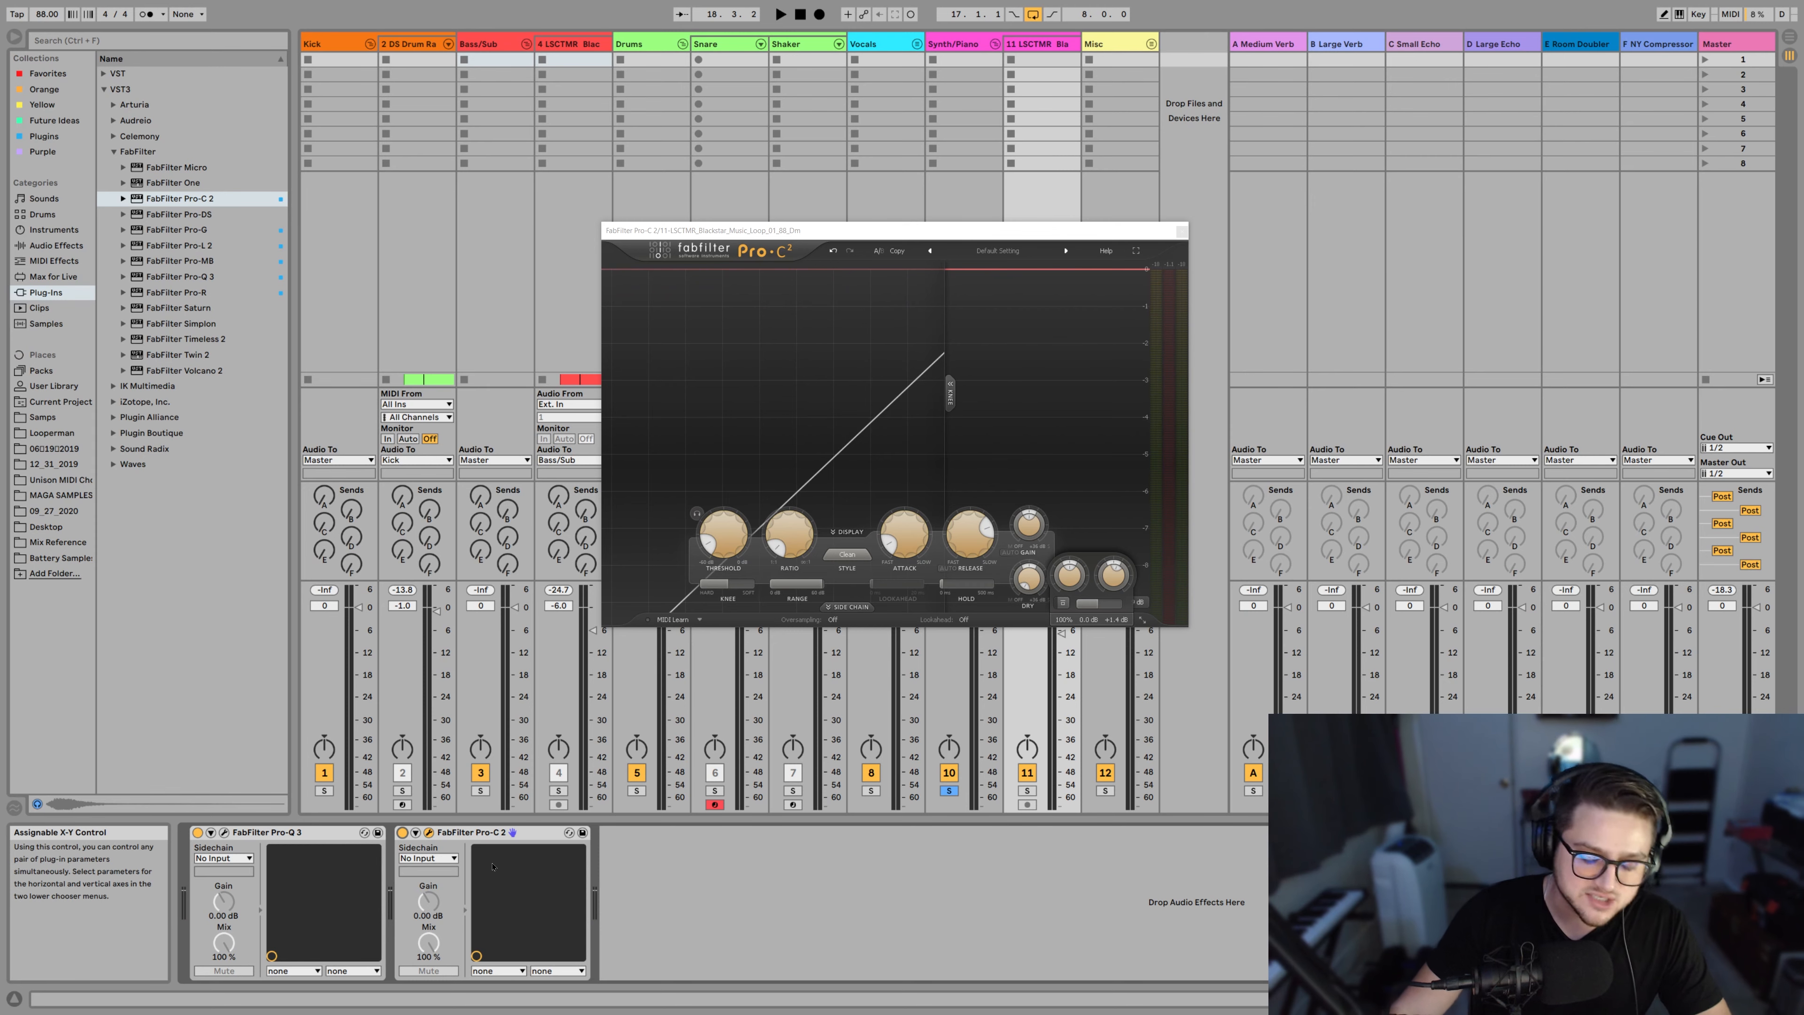
pyautogui.press('space')
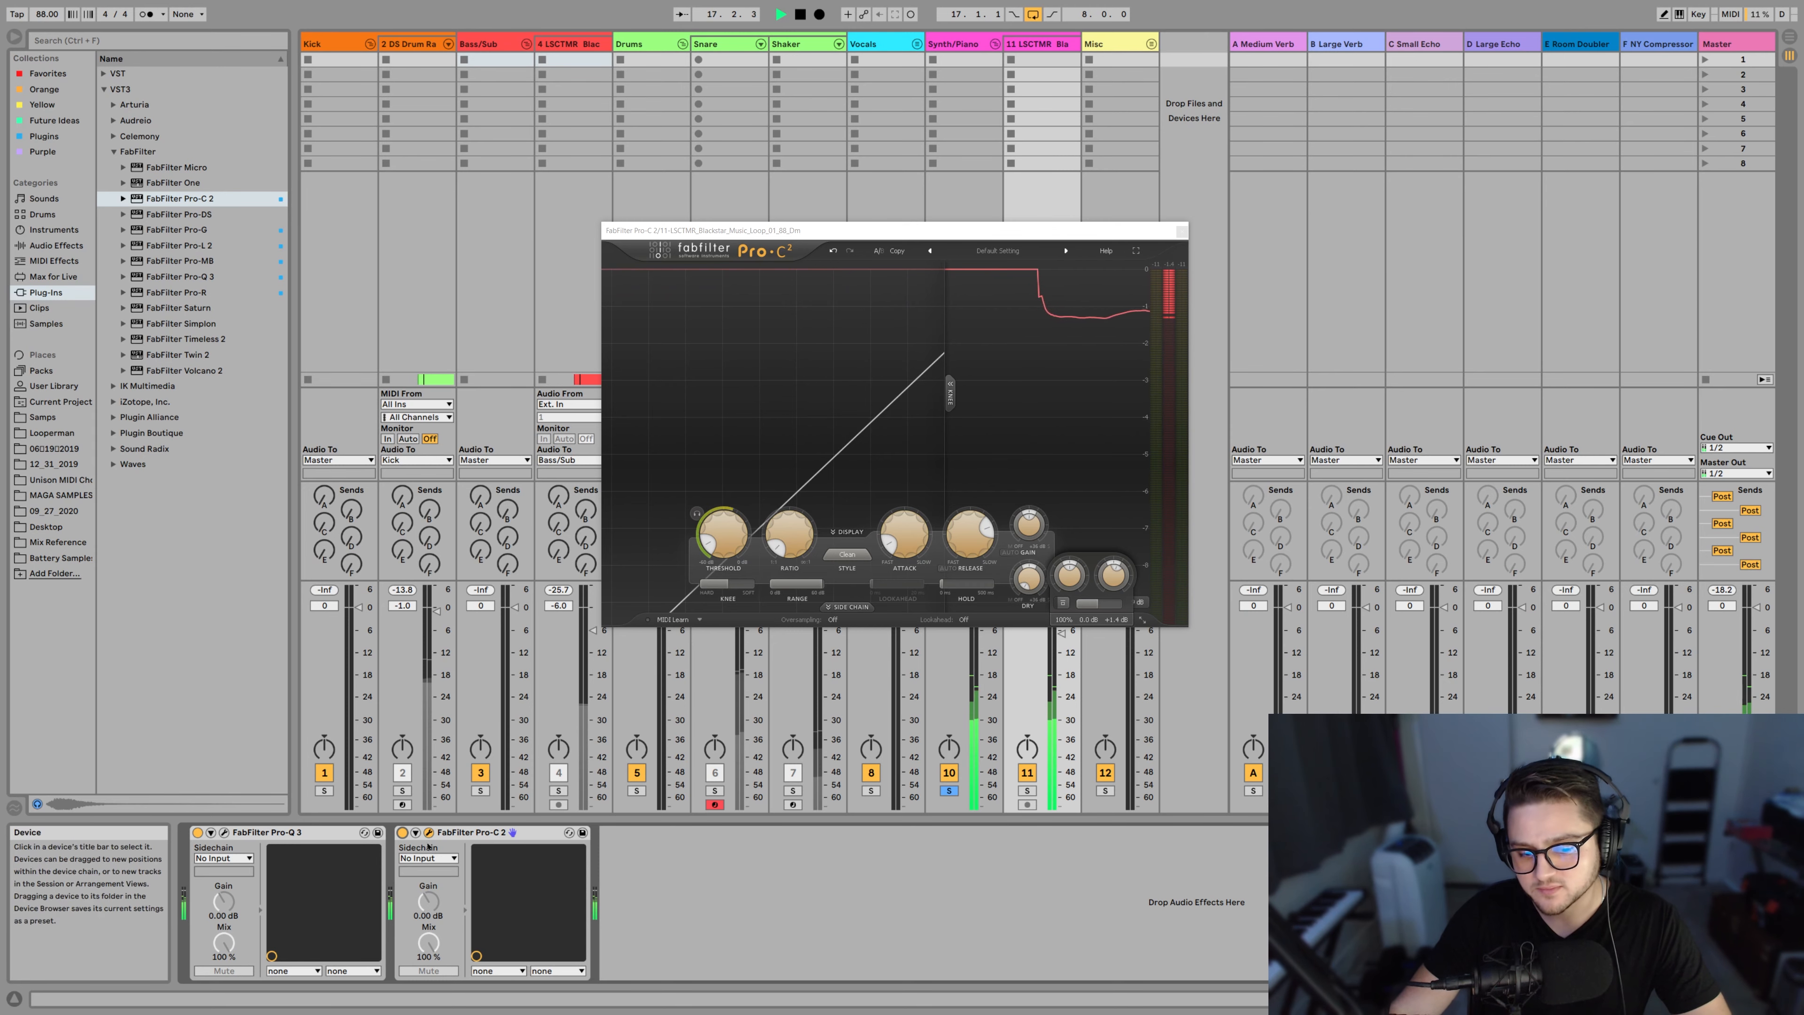
pyautogui.click(402, 832)
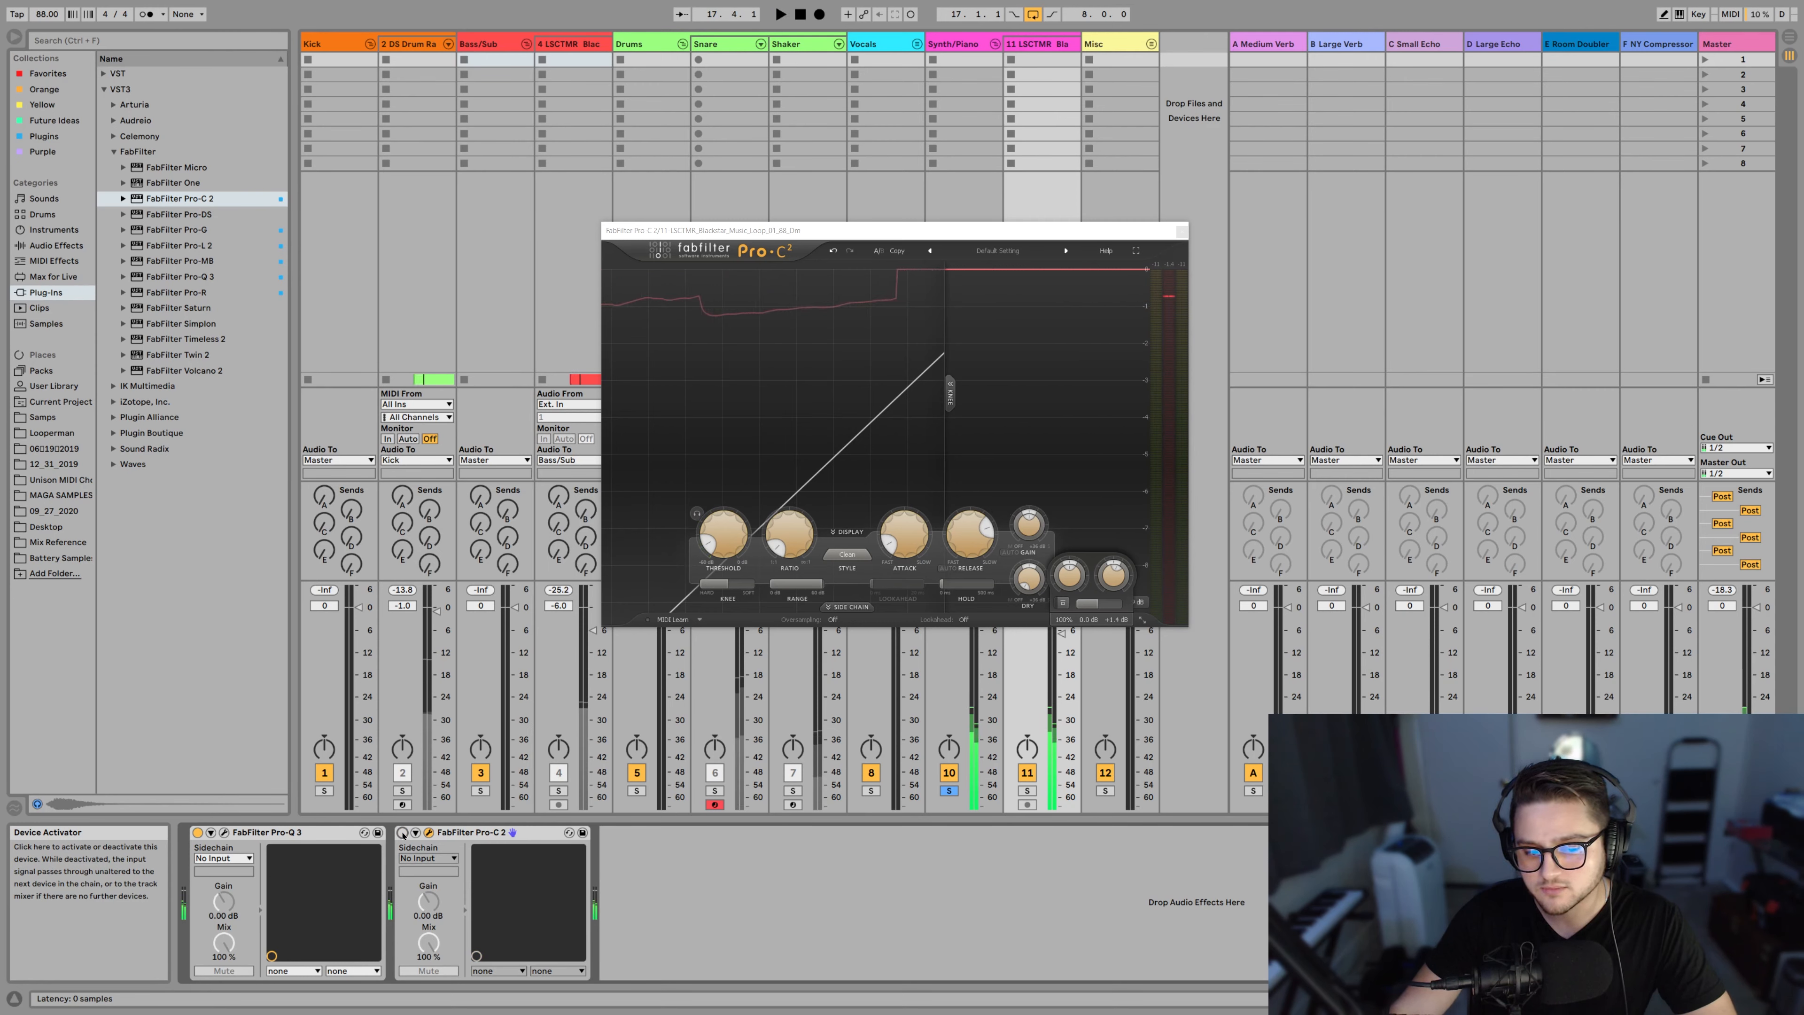
pyautogui.click(402, 832)
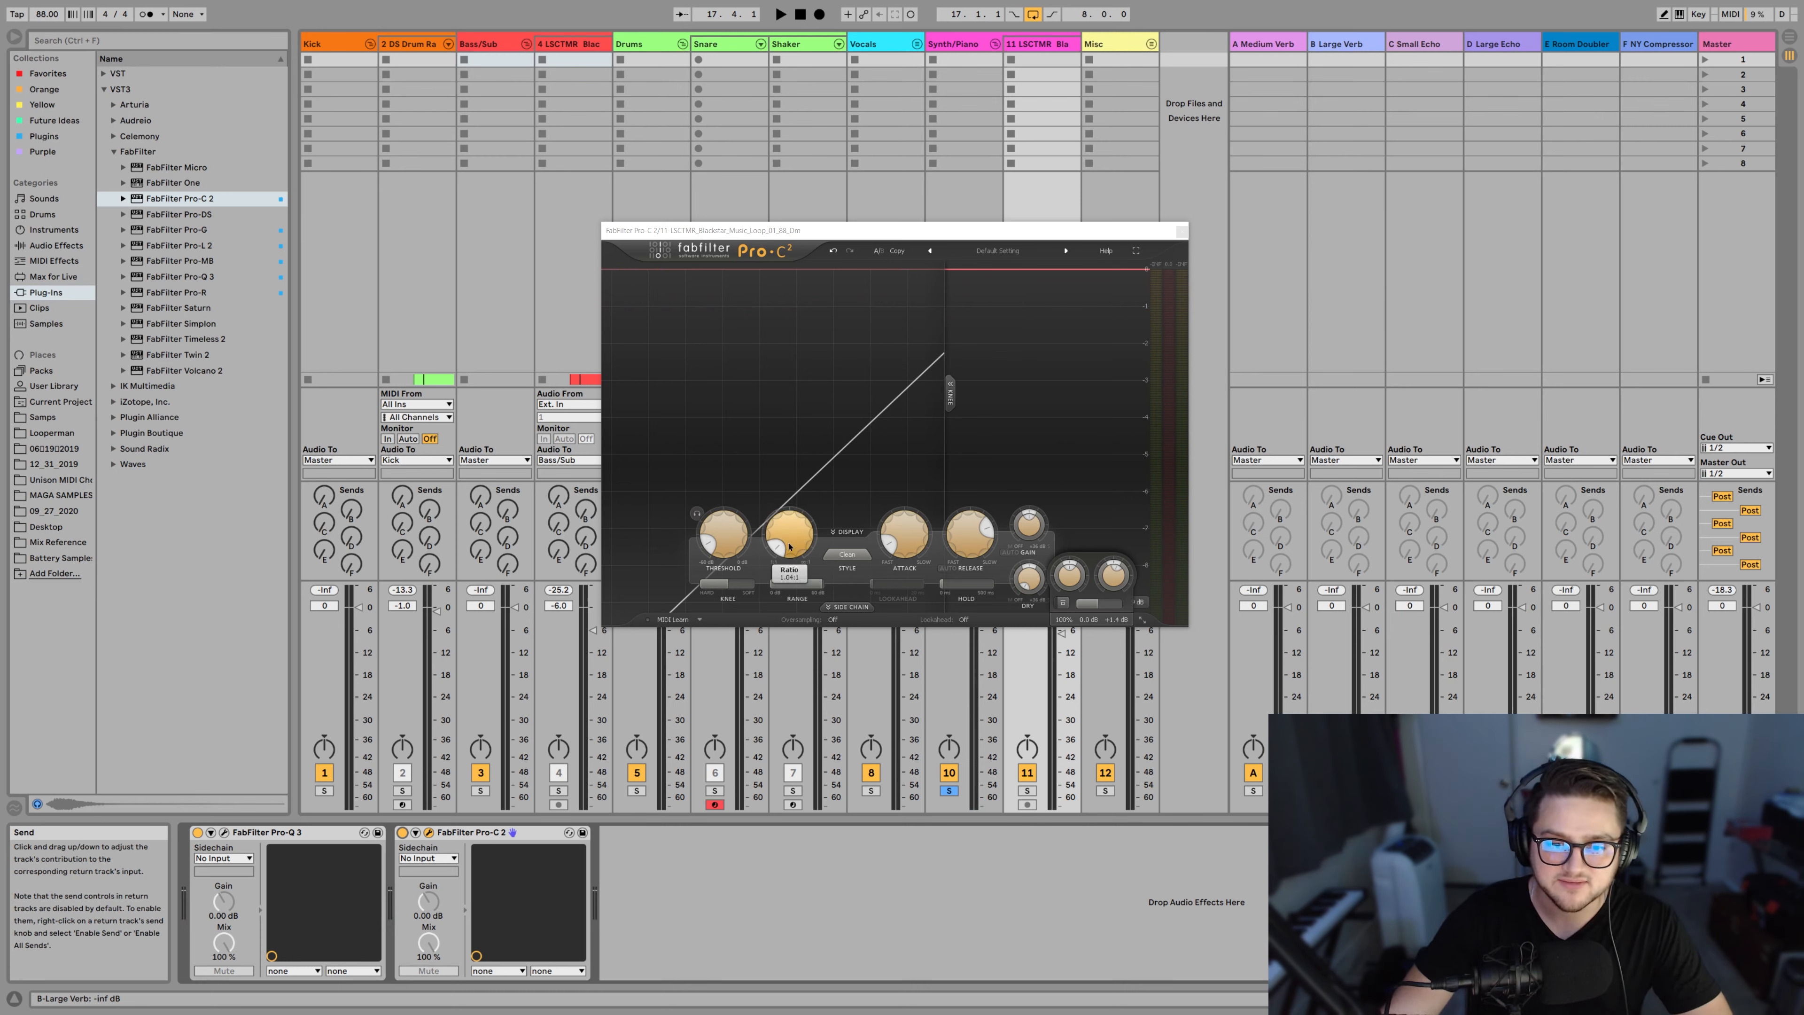
# Try a slightly higher Pro-C 2 ratio of about 1.06:1 while auditioning the loop
pyautogui.scroll(1, 793, 546)
pyautogui.press('space')
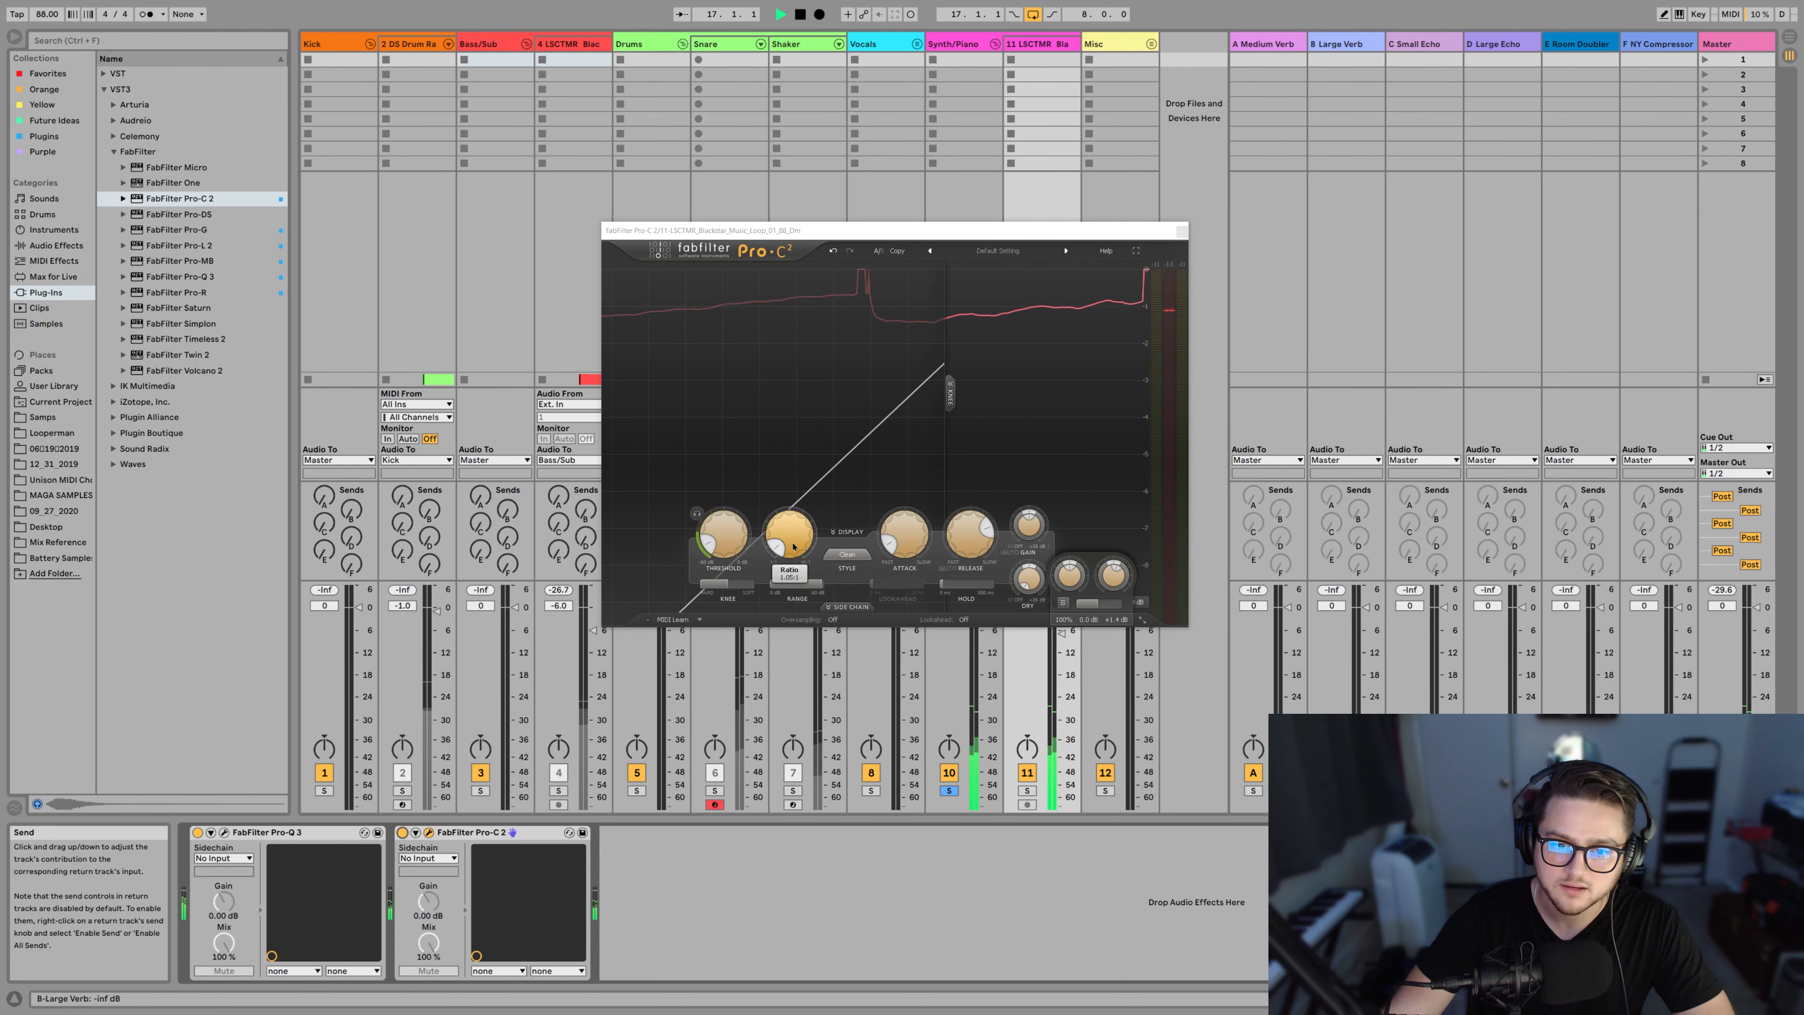
pyautogui.scroll(1, 794, 546)
pyautogui.press('space')
pyautogui.press('space')
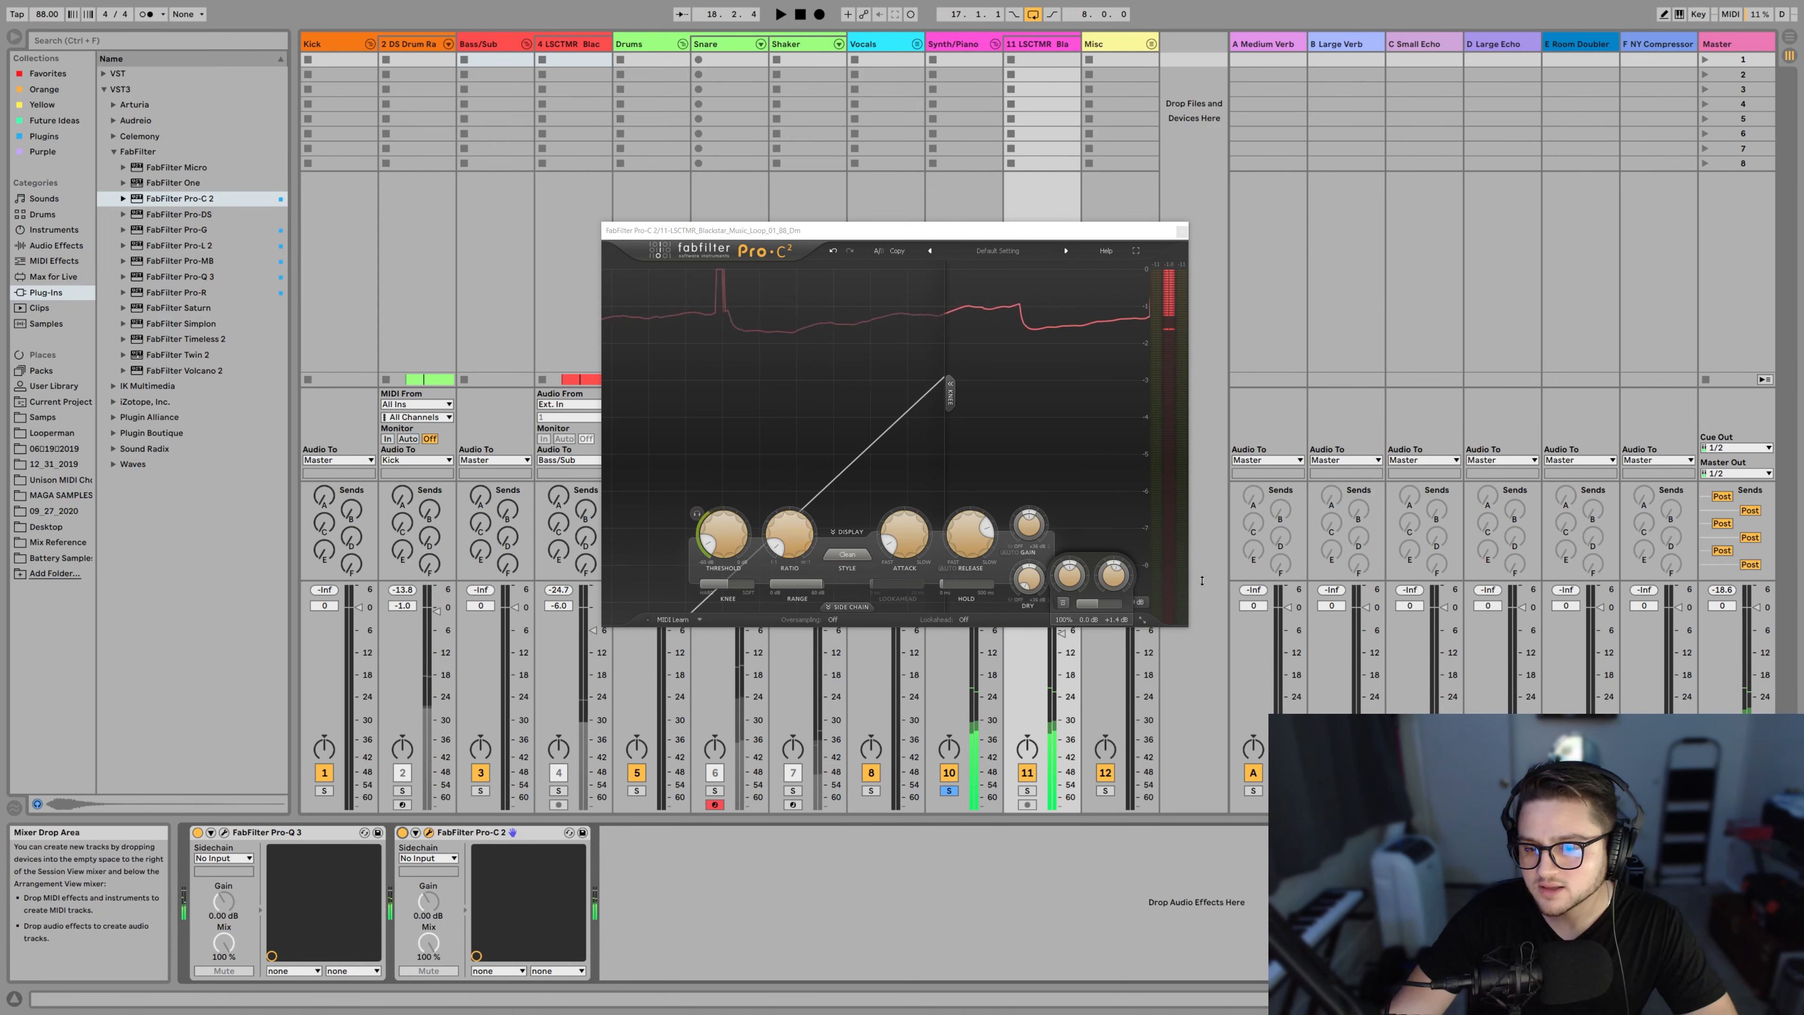
# Set the Pro-C 2 output level to +1.8 dB and play the loop from the start
pyautogui.doubleClick(1117, 622)
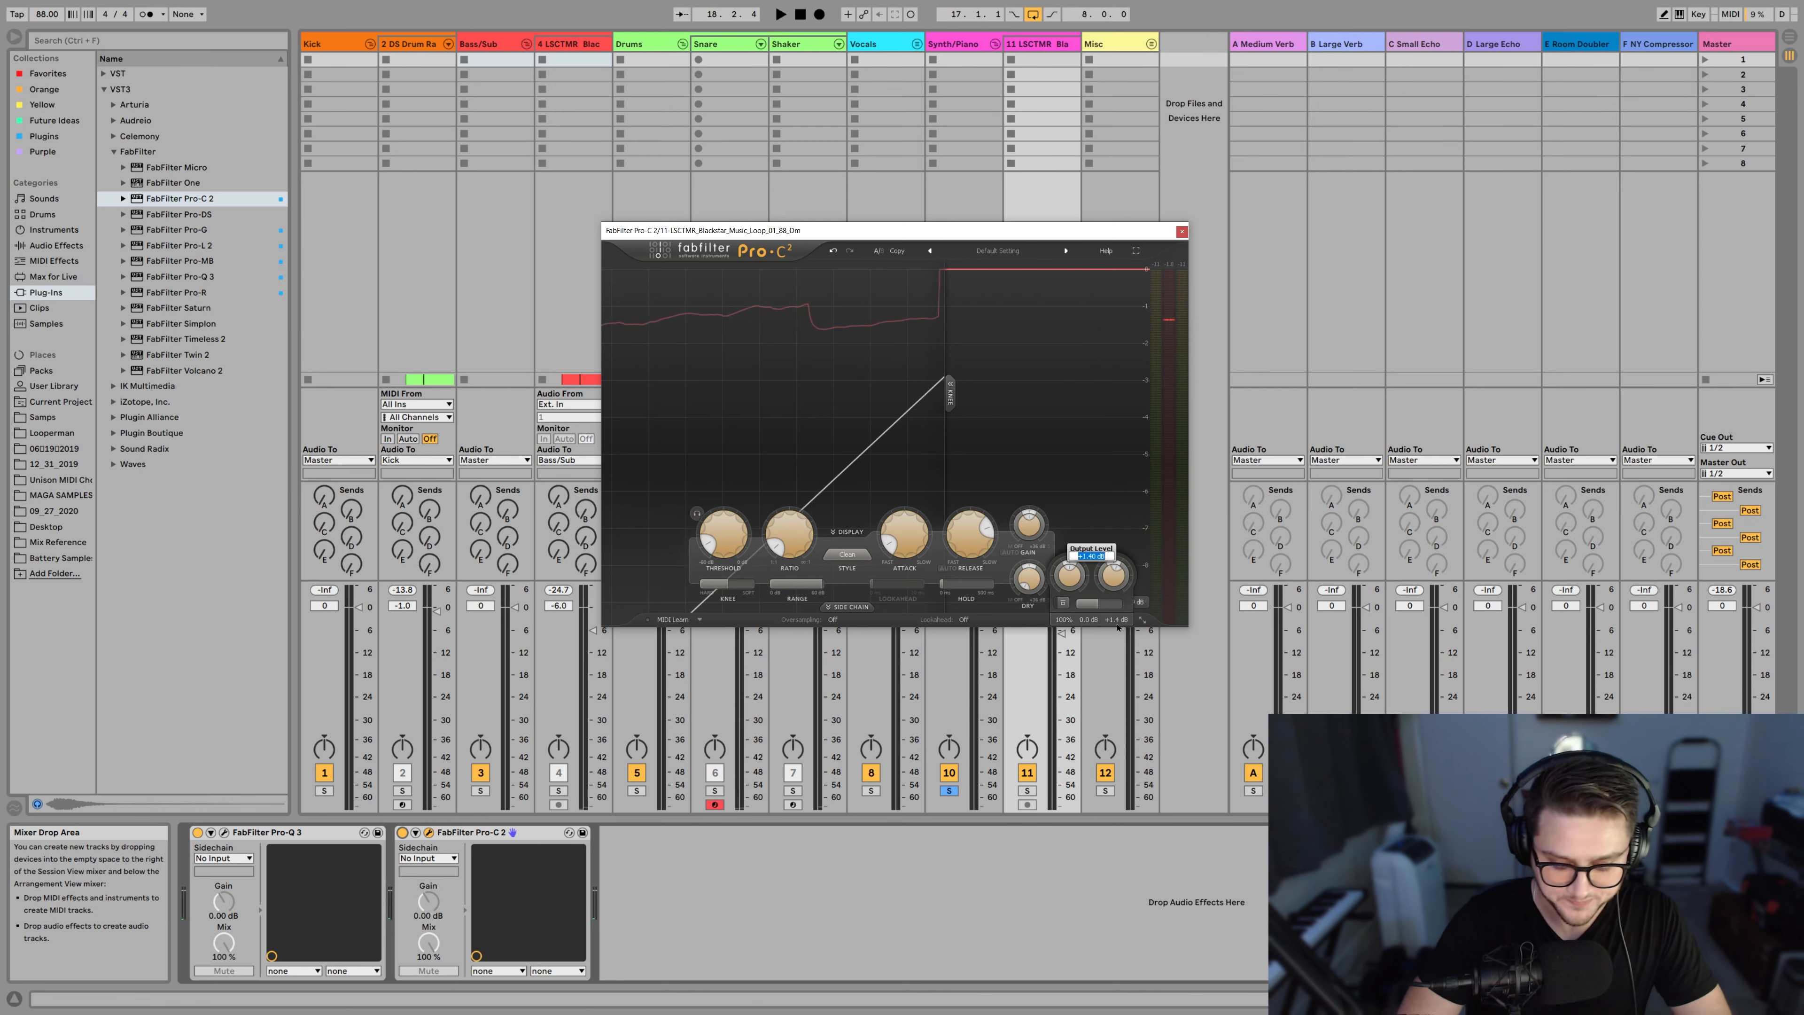
pyautogui.write('1.8')
pyautogui.press('Return')
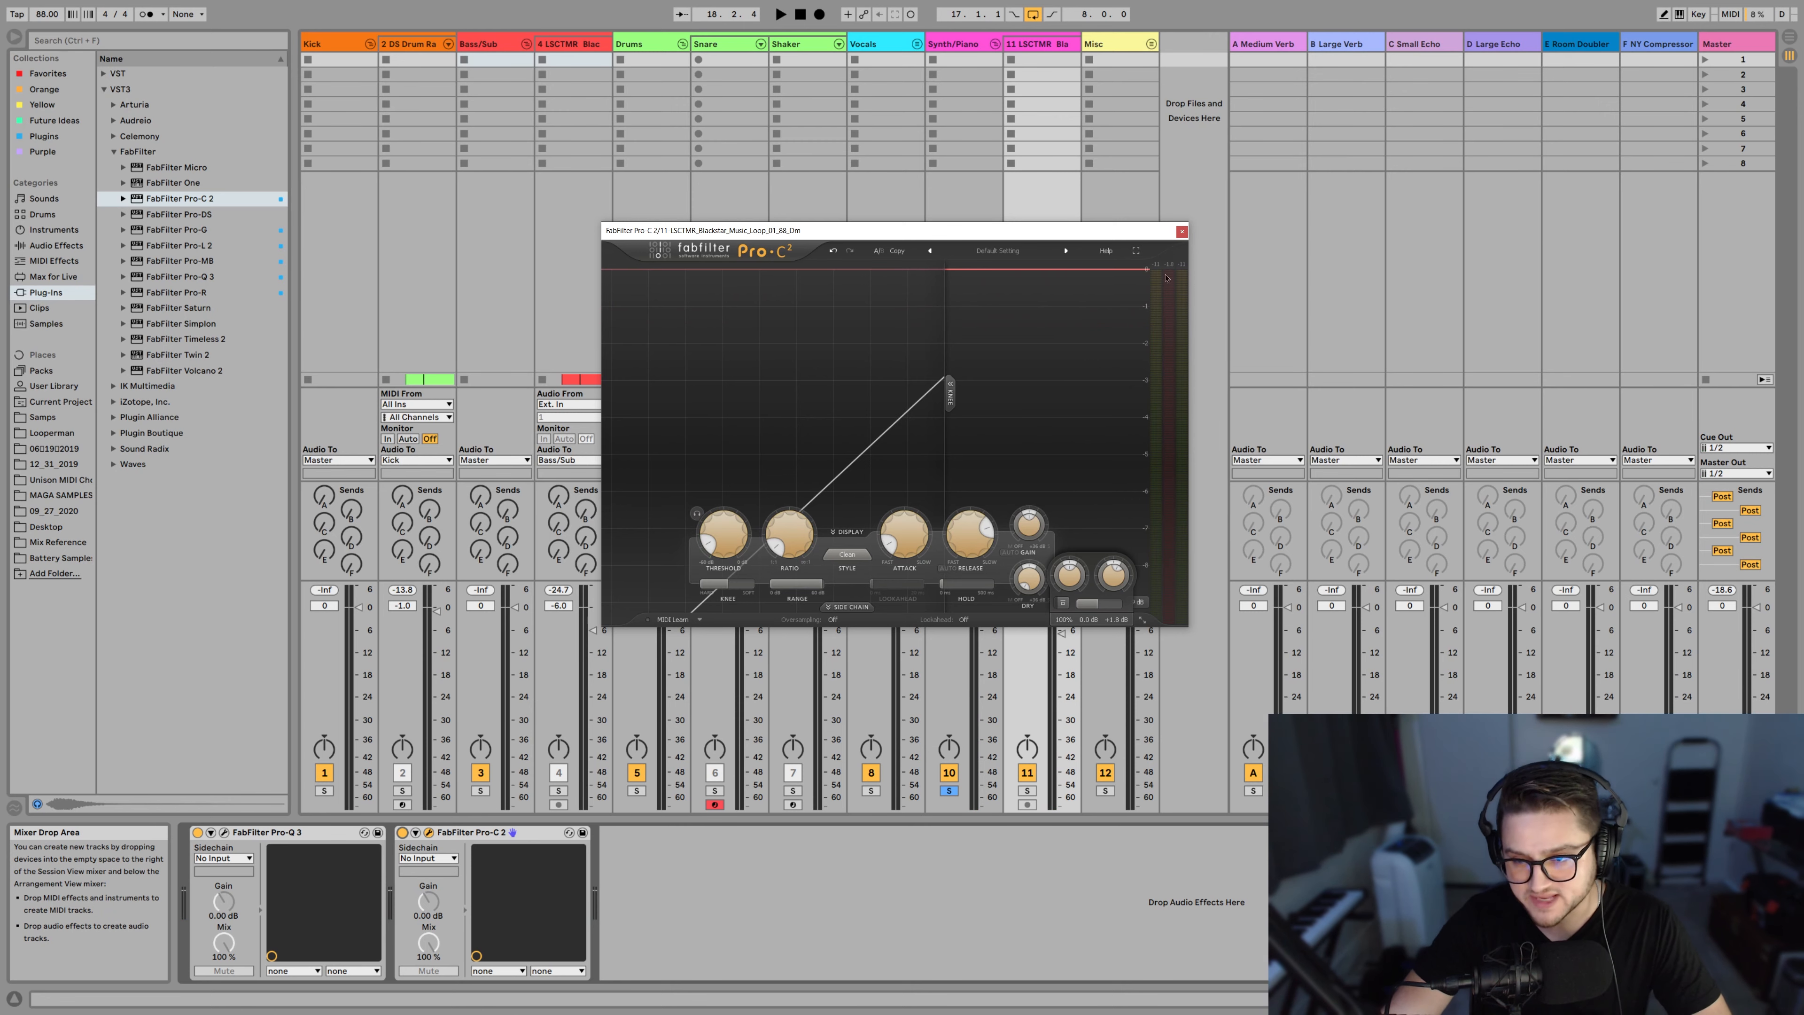
pyautogui.click(1012, 804)
pyautogui.press('space')
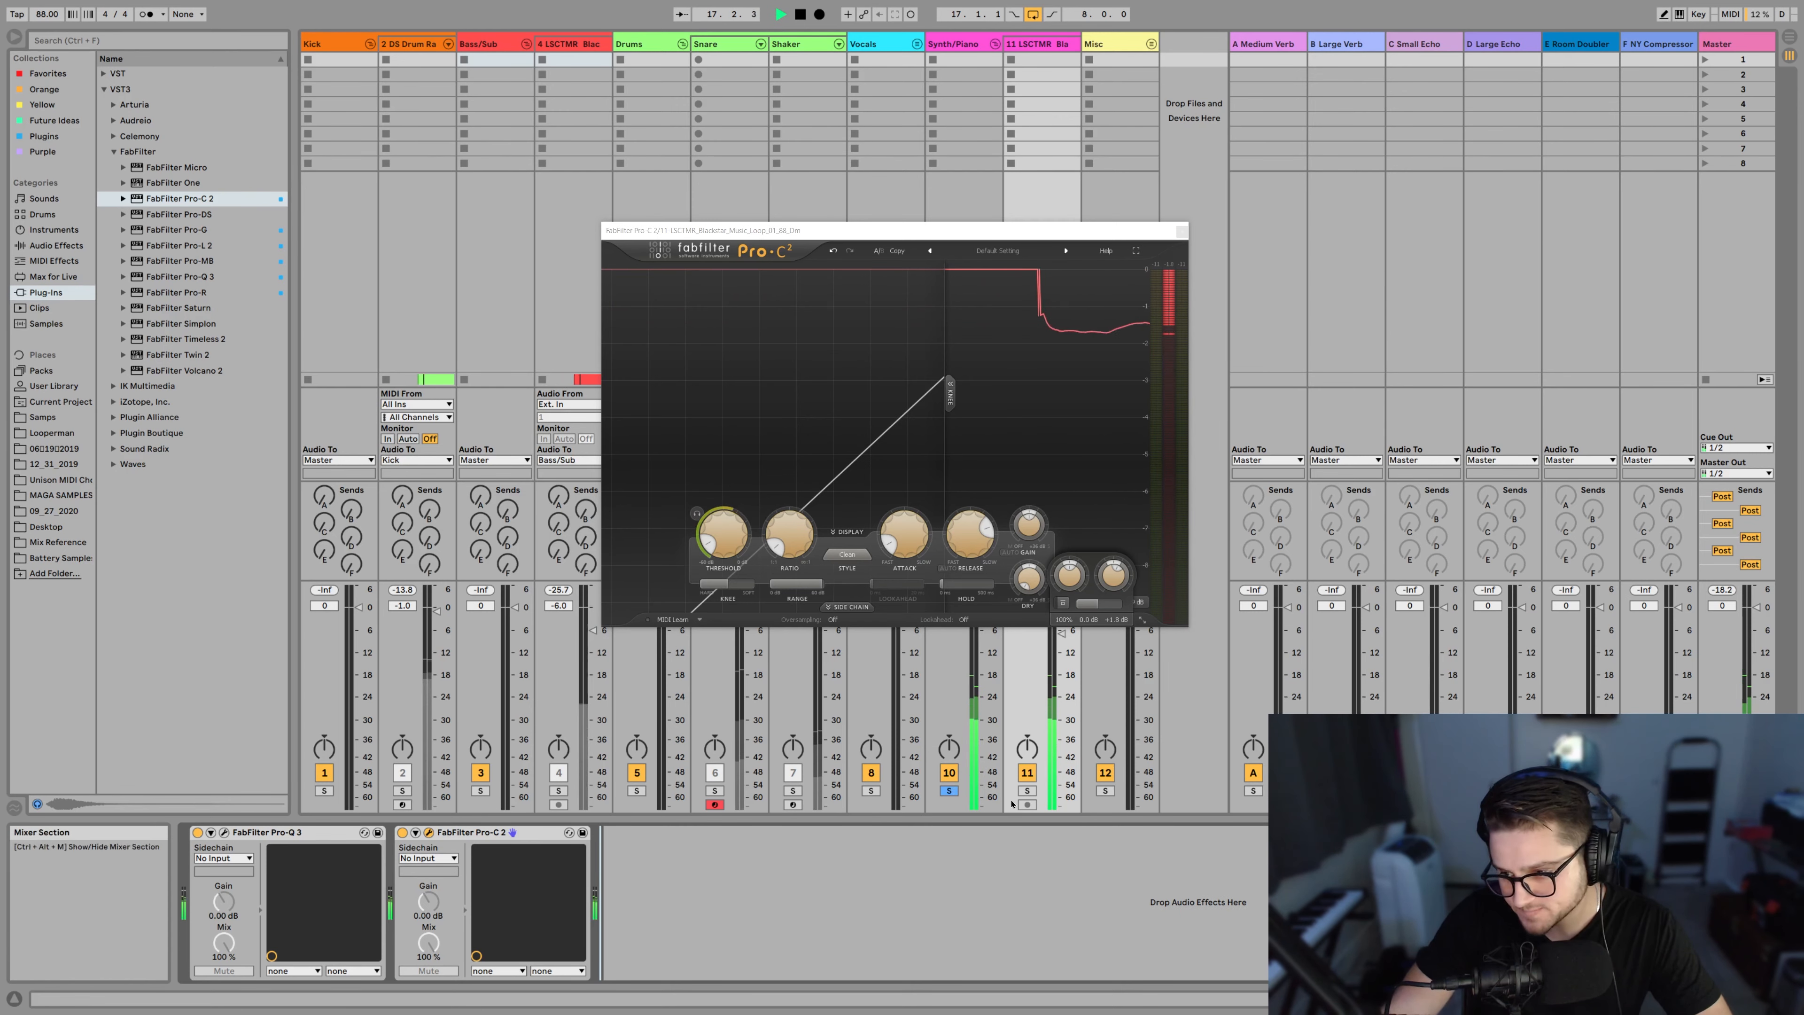
# Toggle the Pro-C 2 bypass while the loop plays to judge the stronger compression, and stop playback
pyautogui.click(402, 833)
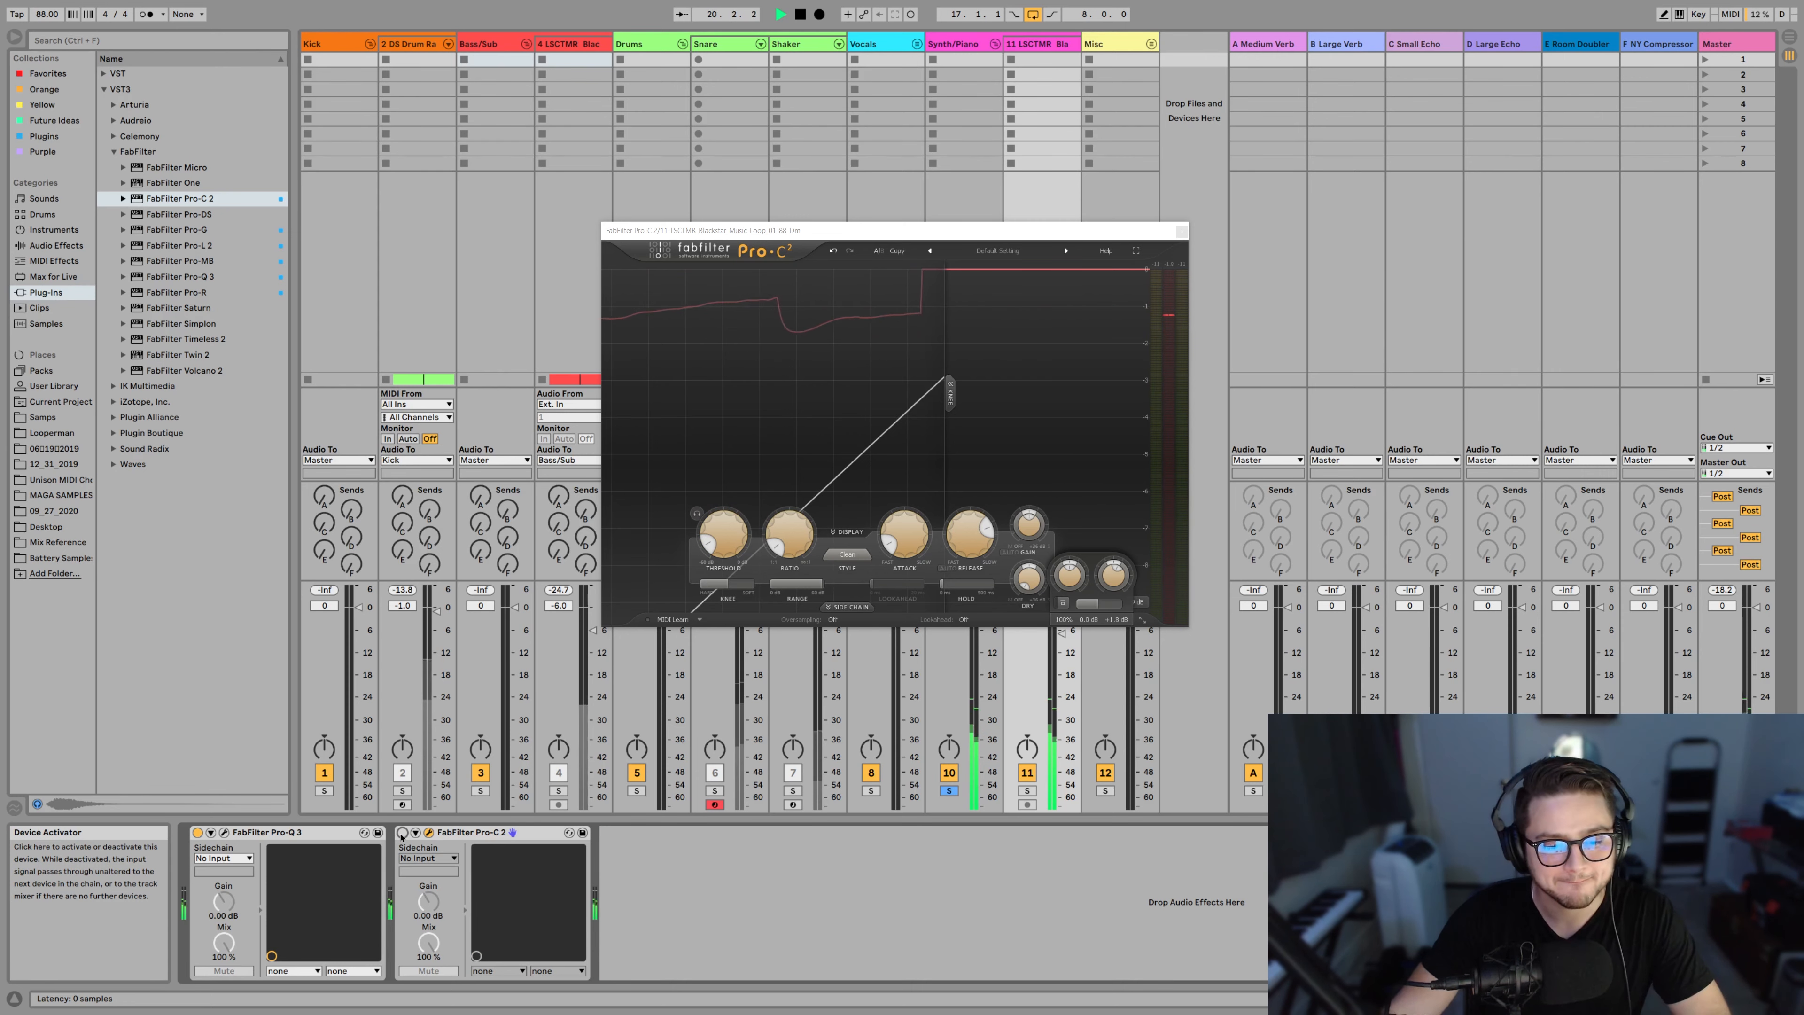
pyautogui.click(401, 833)
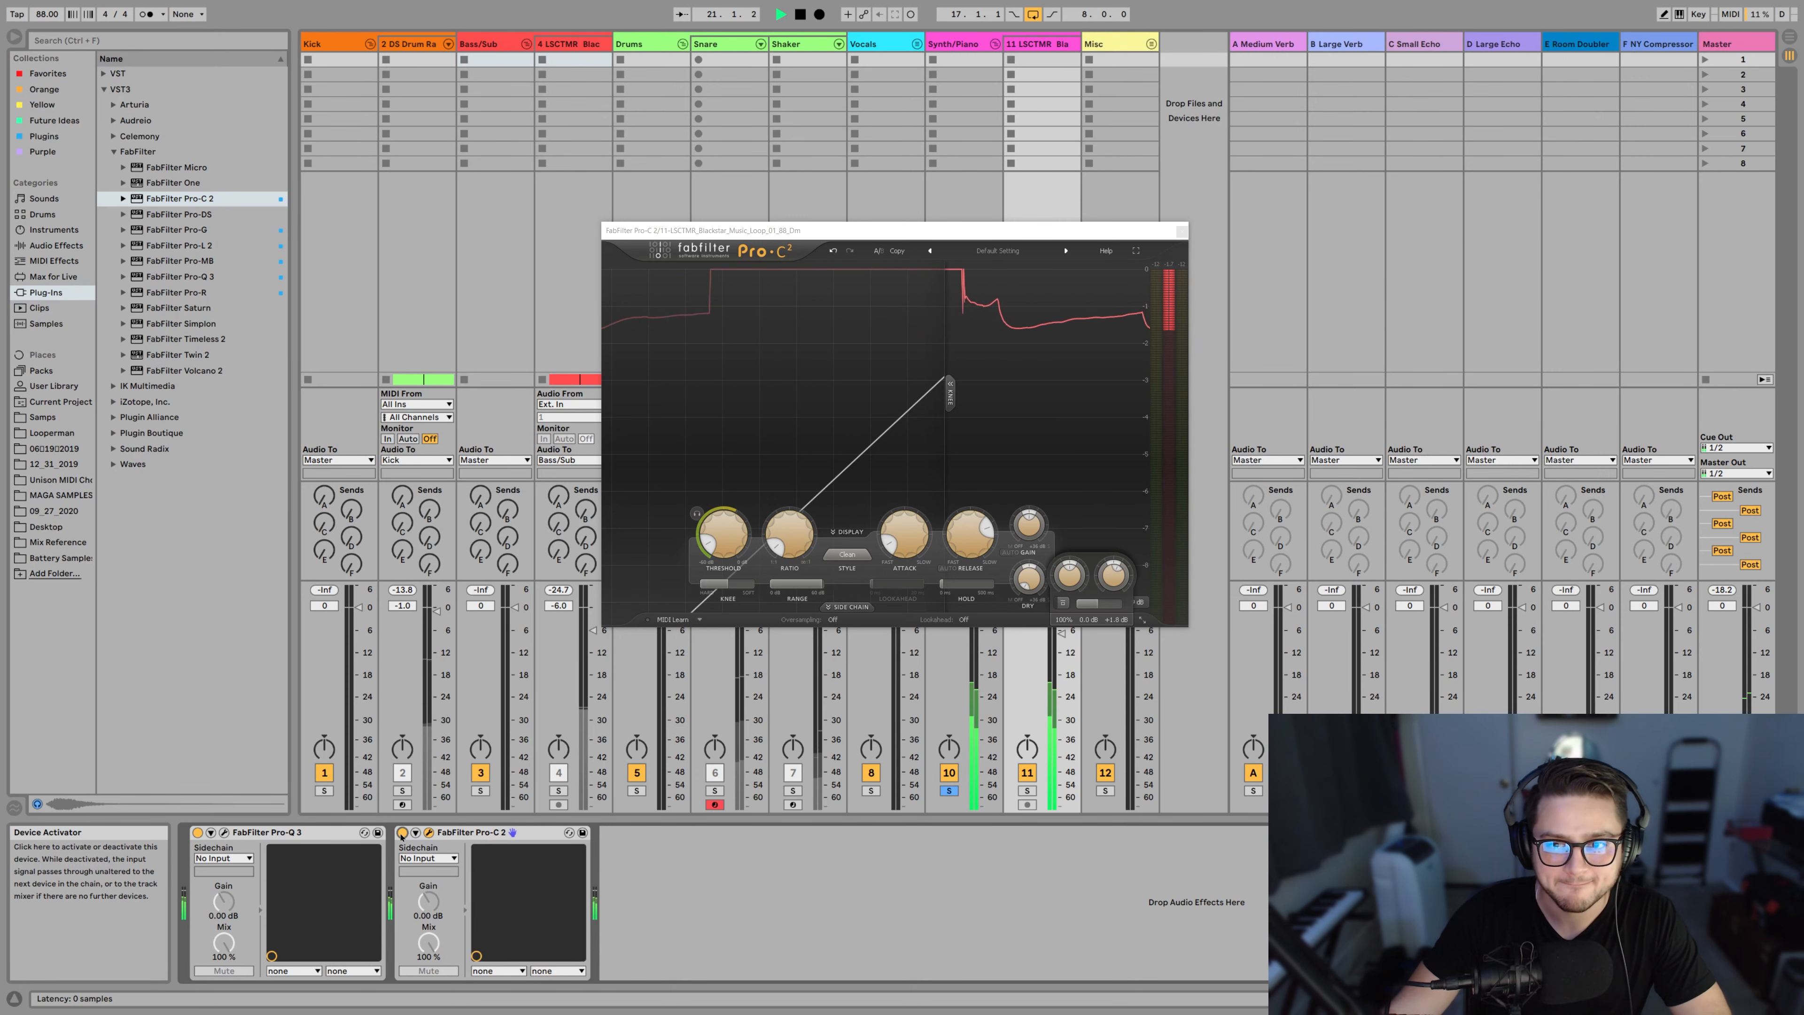
pyautogui.click(401, 833)
pyautogui.press('space')
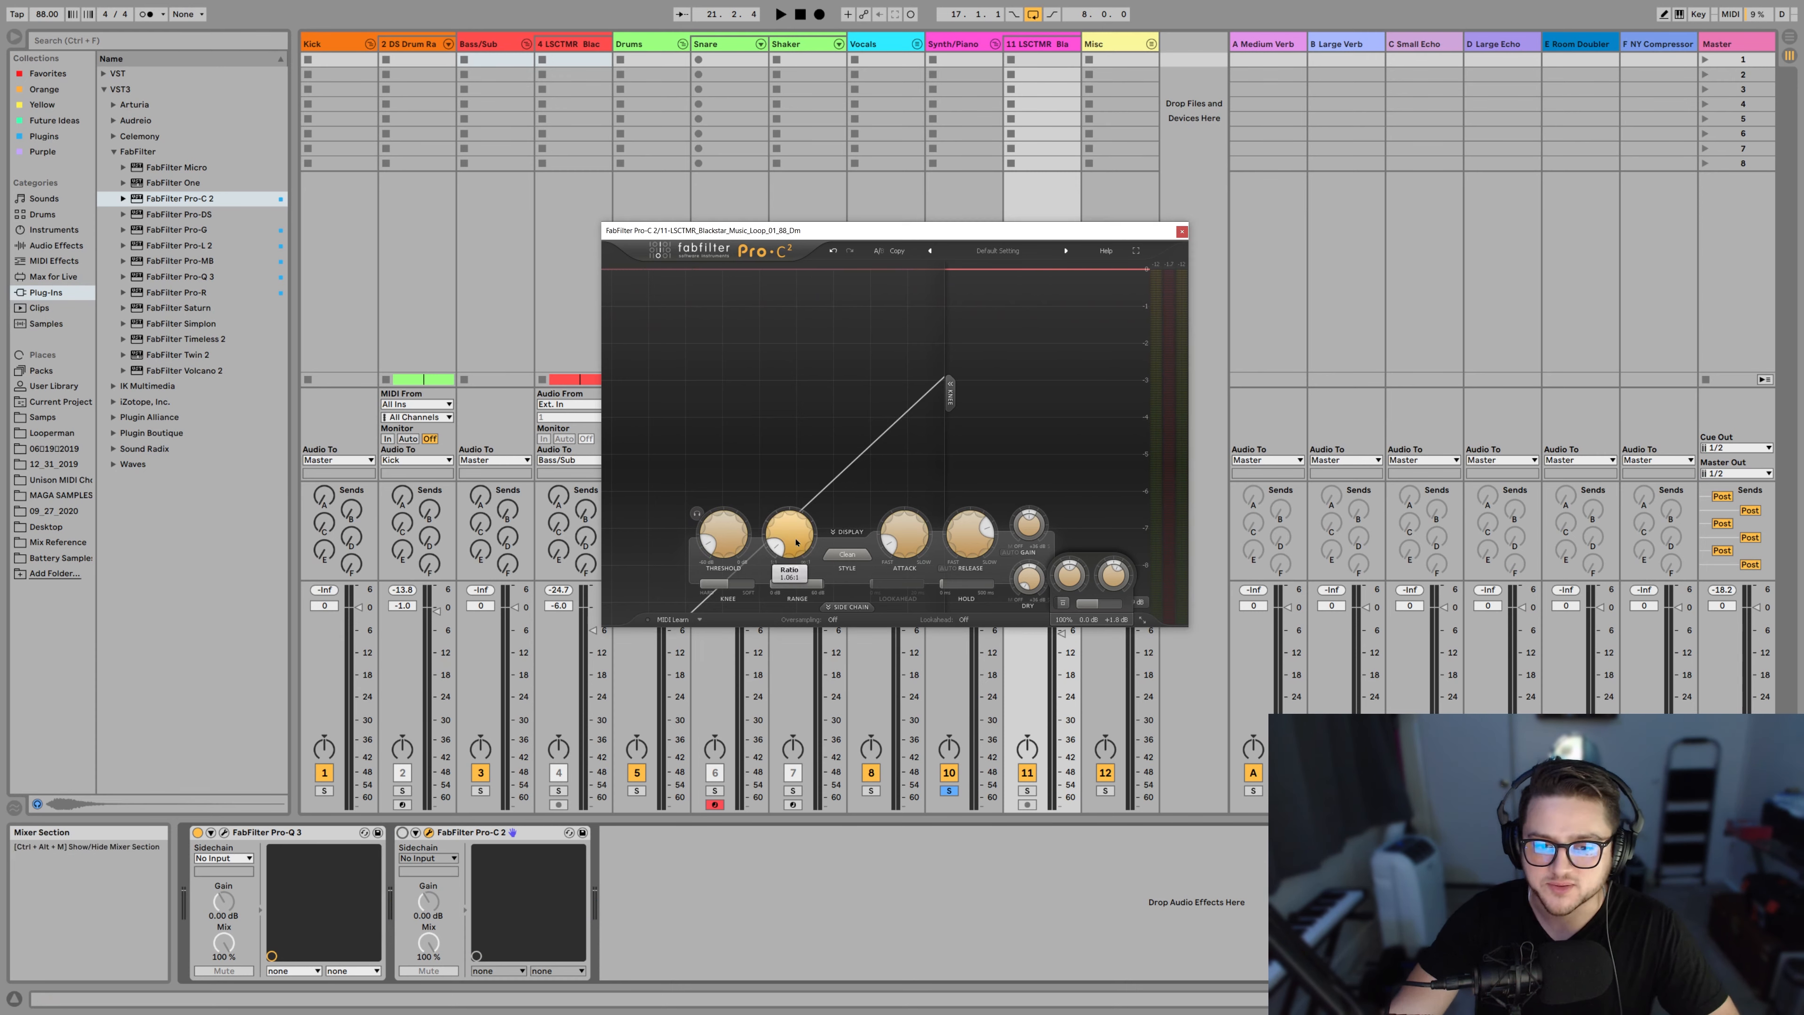
# Return Pro-C 2 to its earlier lower ratio and set its output level back to +1.4 dB
pyautogui.doubleClick(1121, 624)
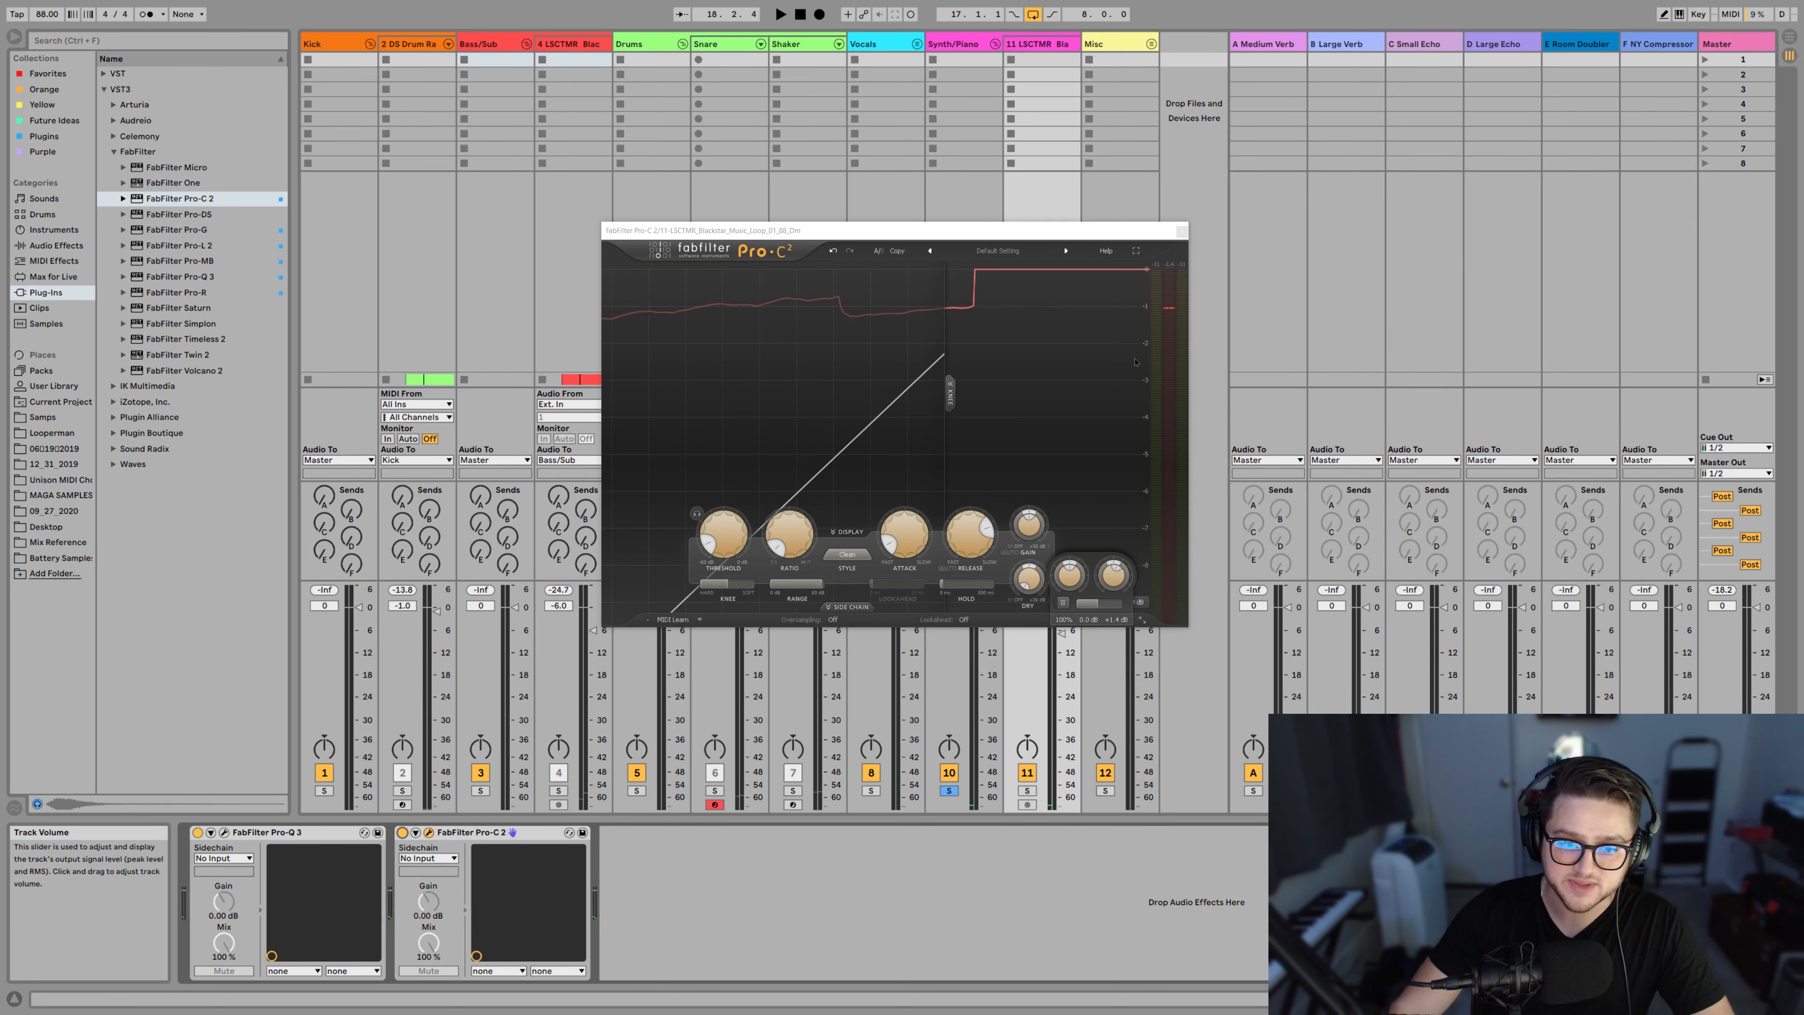
# Close the Pro-C 2 window and unsolo the Synth/Piano group
pyautogui.click(1182, 230)
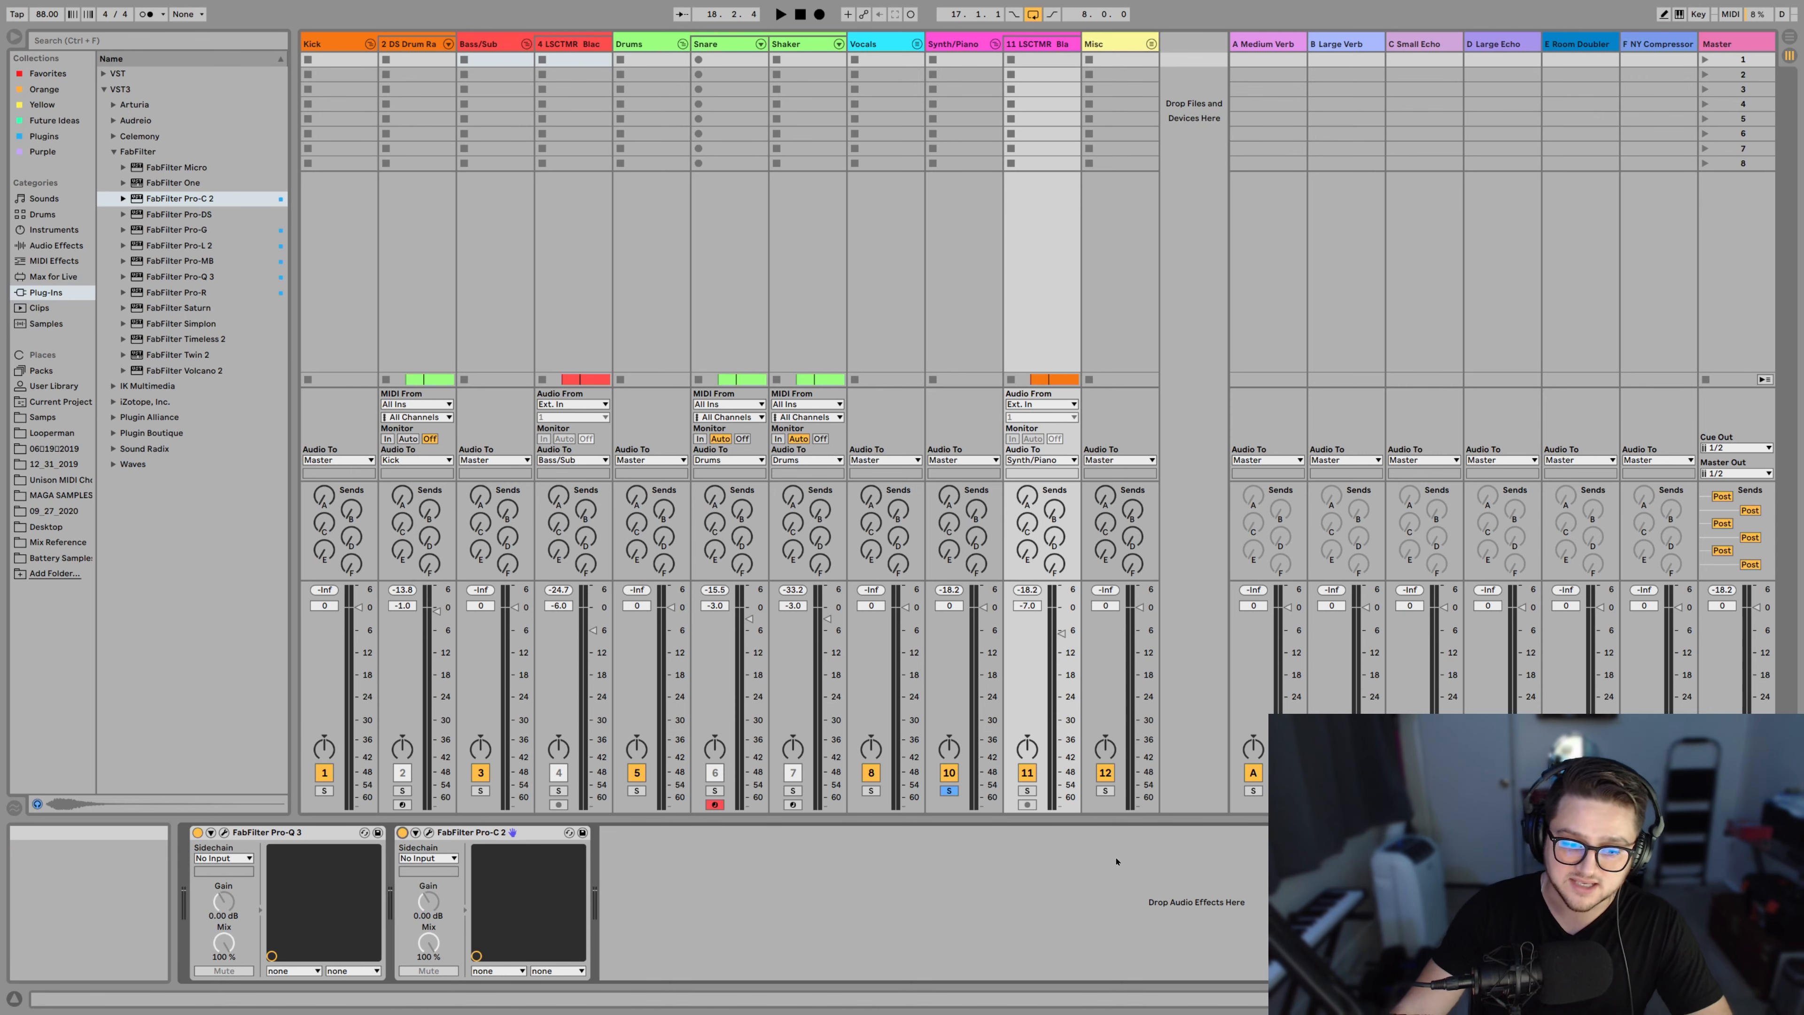
pyautogui.click(949, 790)
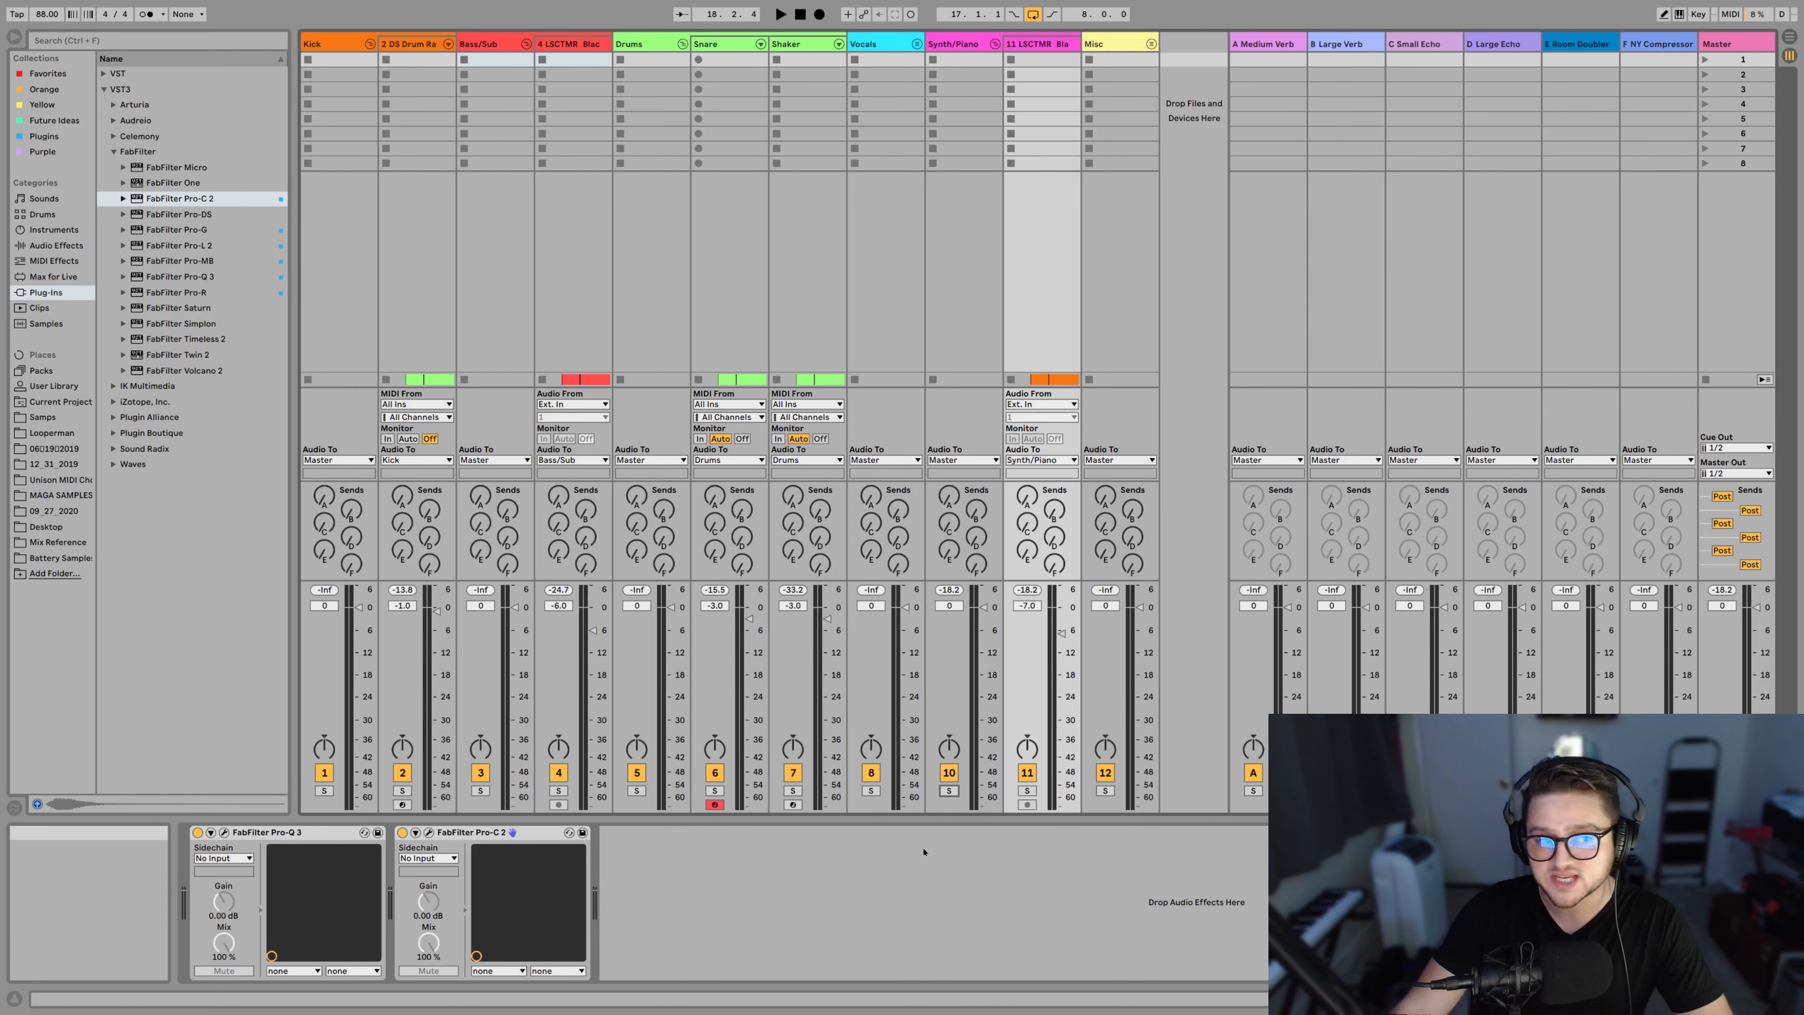
# Try a second Pro-Q 3 after Pro-C 2 with a bell boost of about +7.5 dB in the upper mids, auditioned in the full mix
pyautogui.doubleClick(191, 277)
pyautogui.press('space')
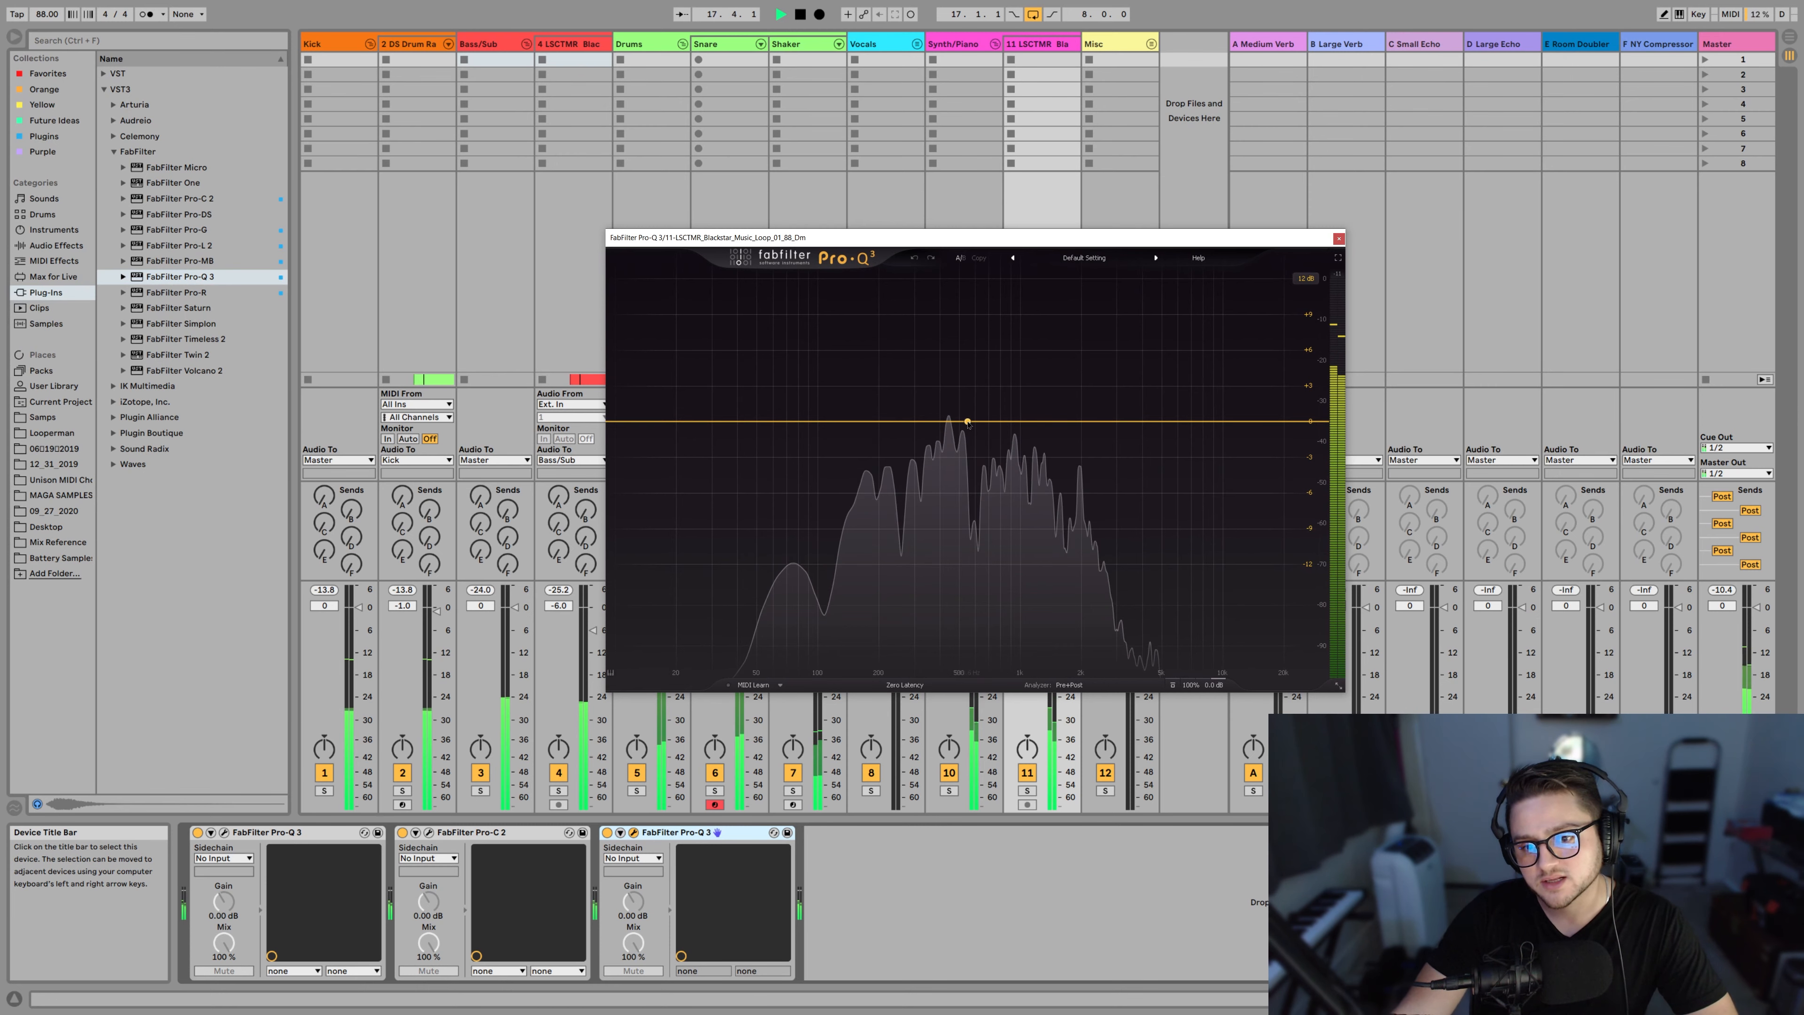
pyautogui.press('space')
pyautogui.moveTo(1034, 421); pyautogui.dragTo(1105, 334)
pyautogui.press('space')
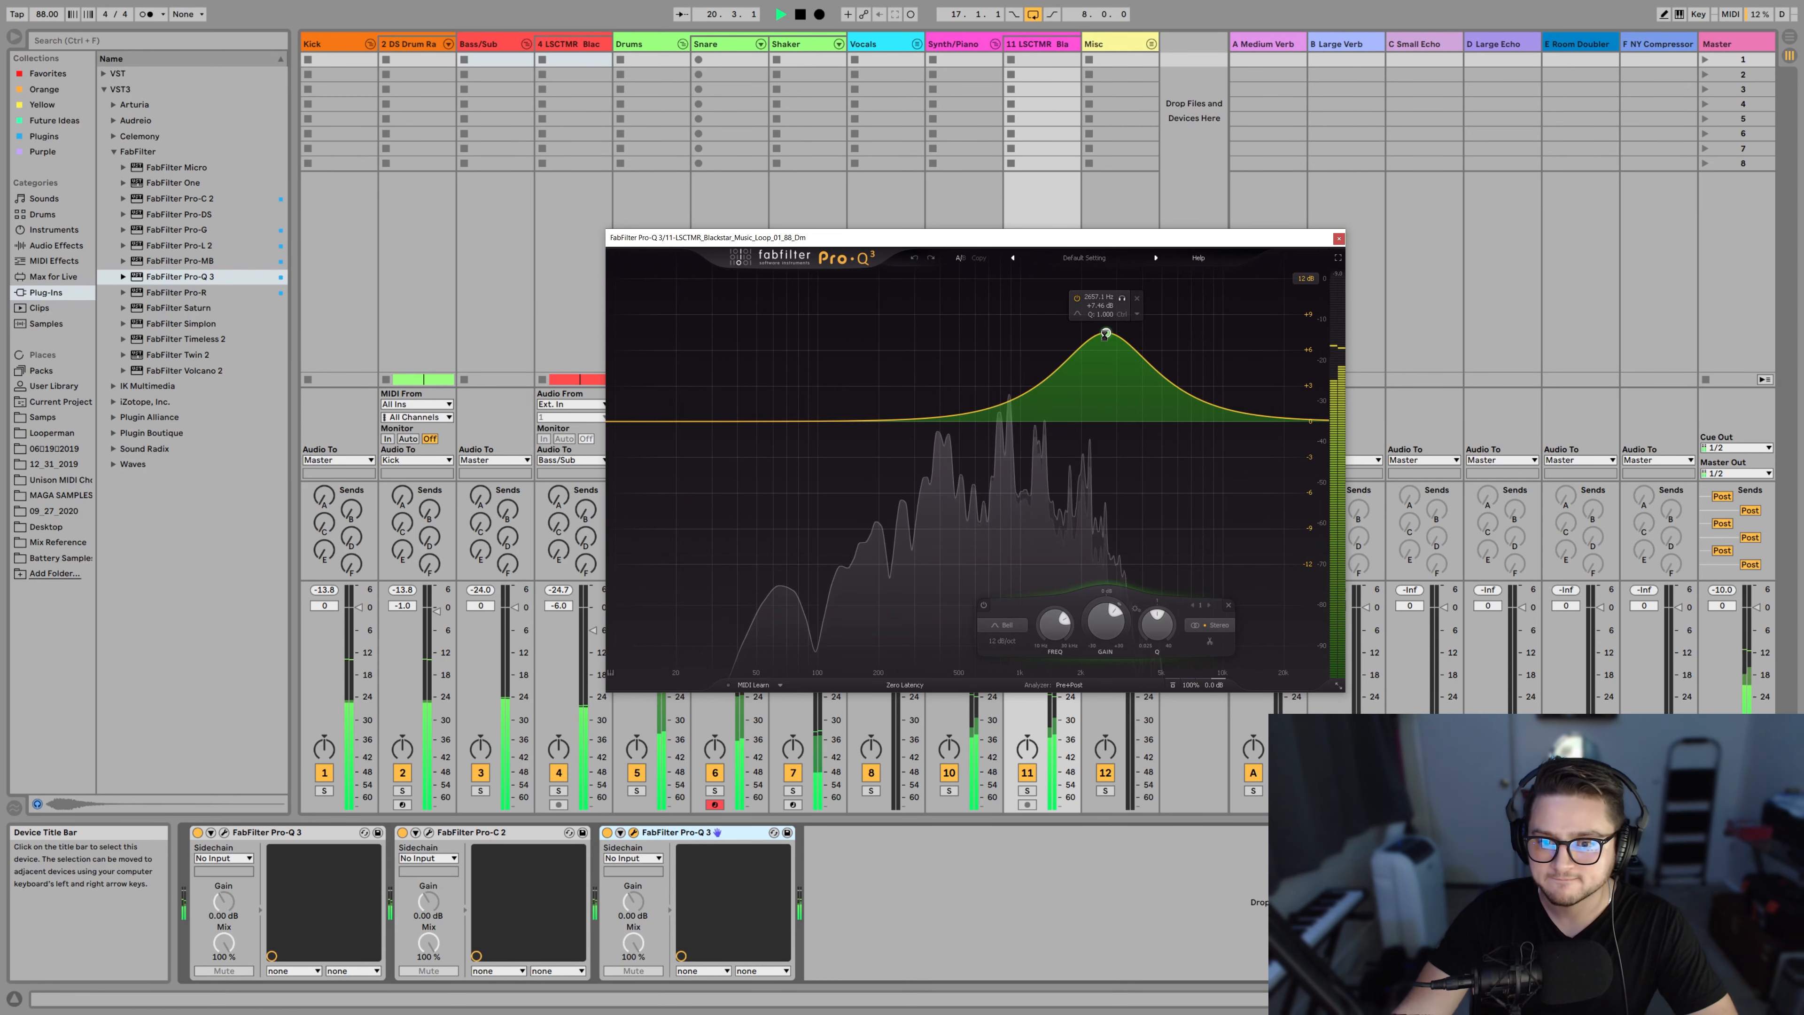
# Remove the upper-mid boost band and delete the second Pro-Q 3 from the music loop track
pyautogui.press('space')
pyautogui.click(1137, 298)
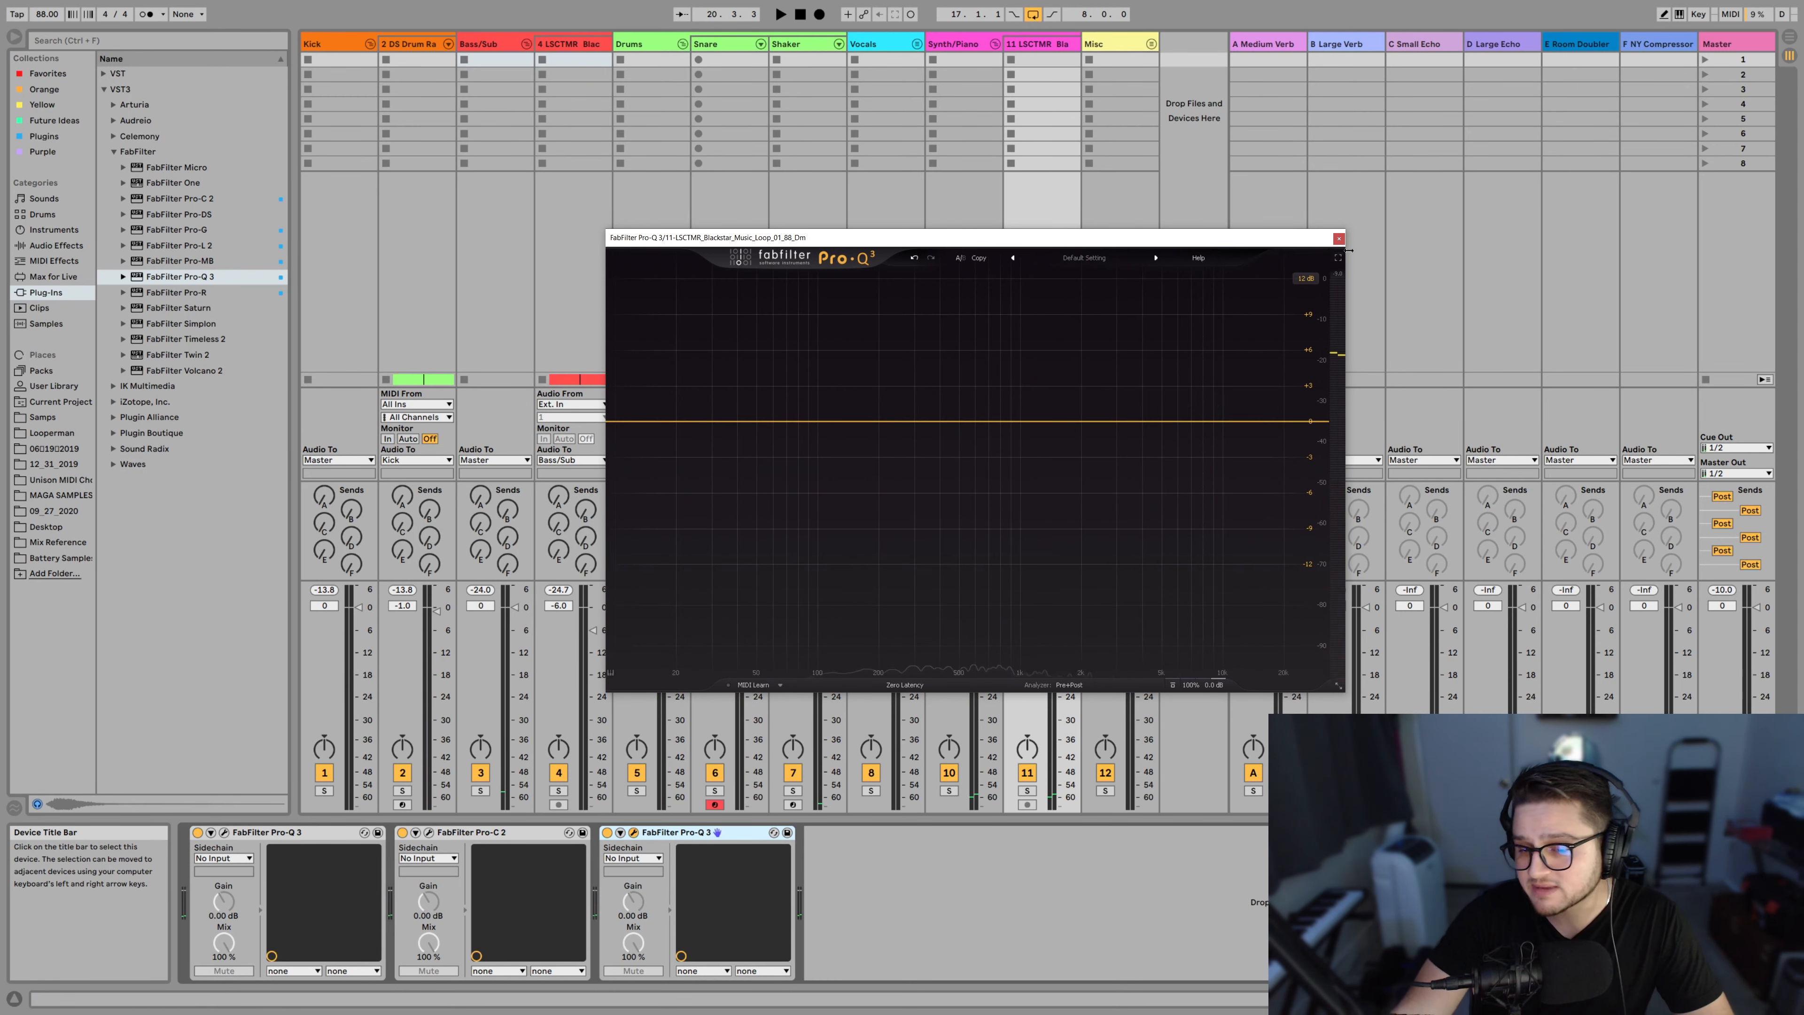
pyautogui.click(1338, 238)
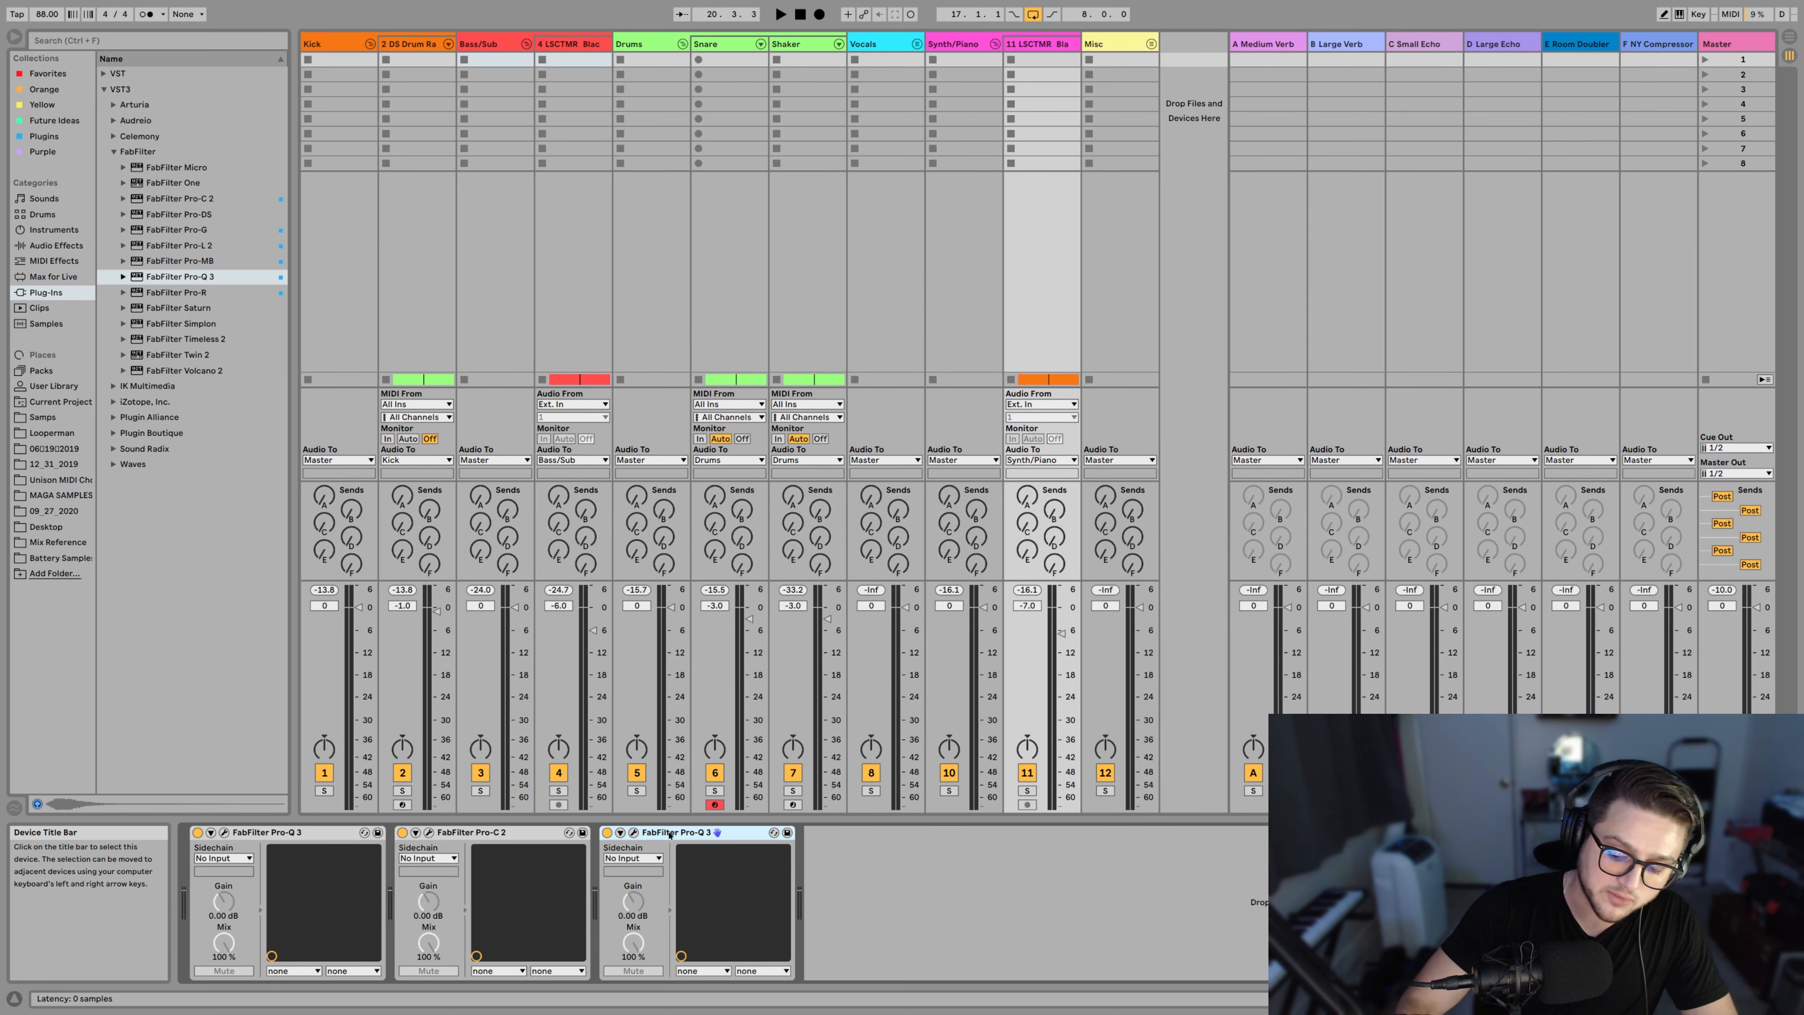
pyautogui.press('Delete')
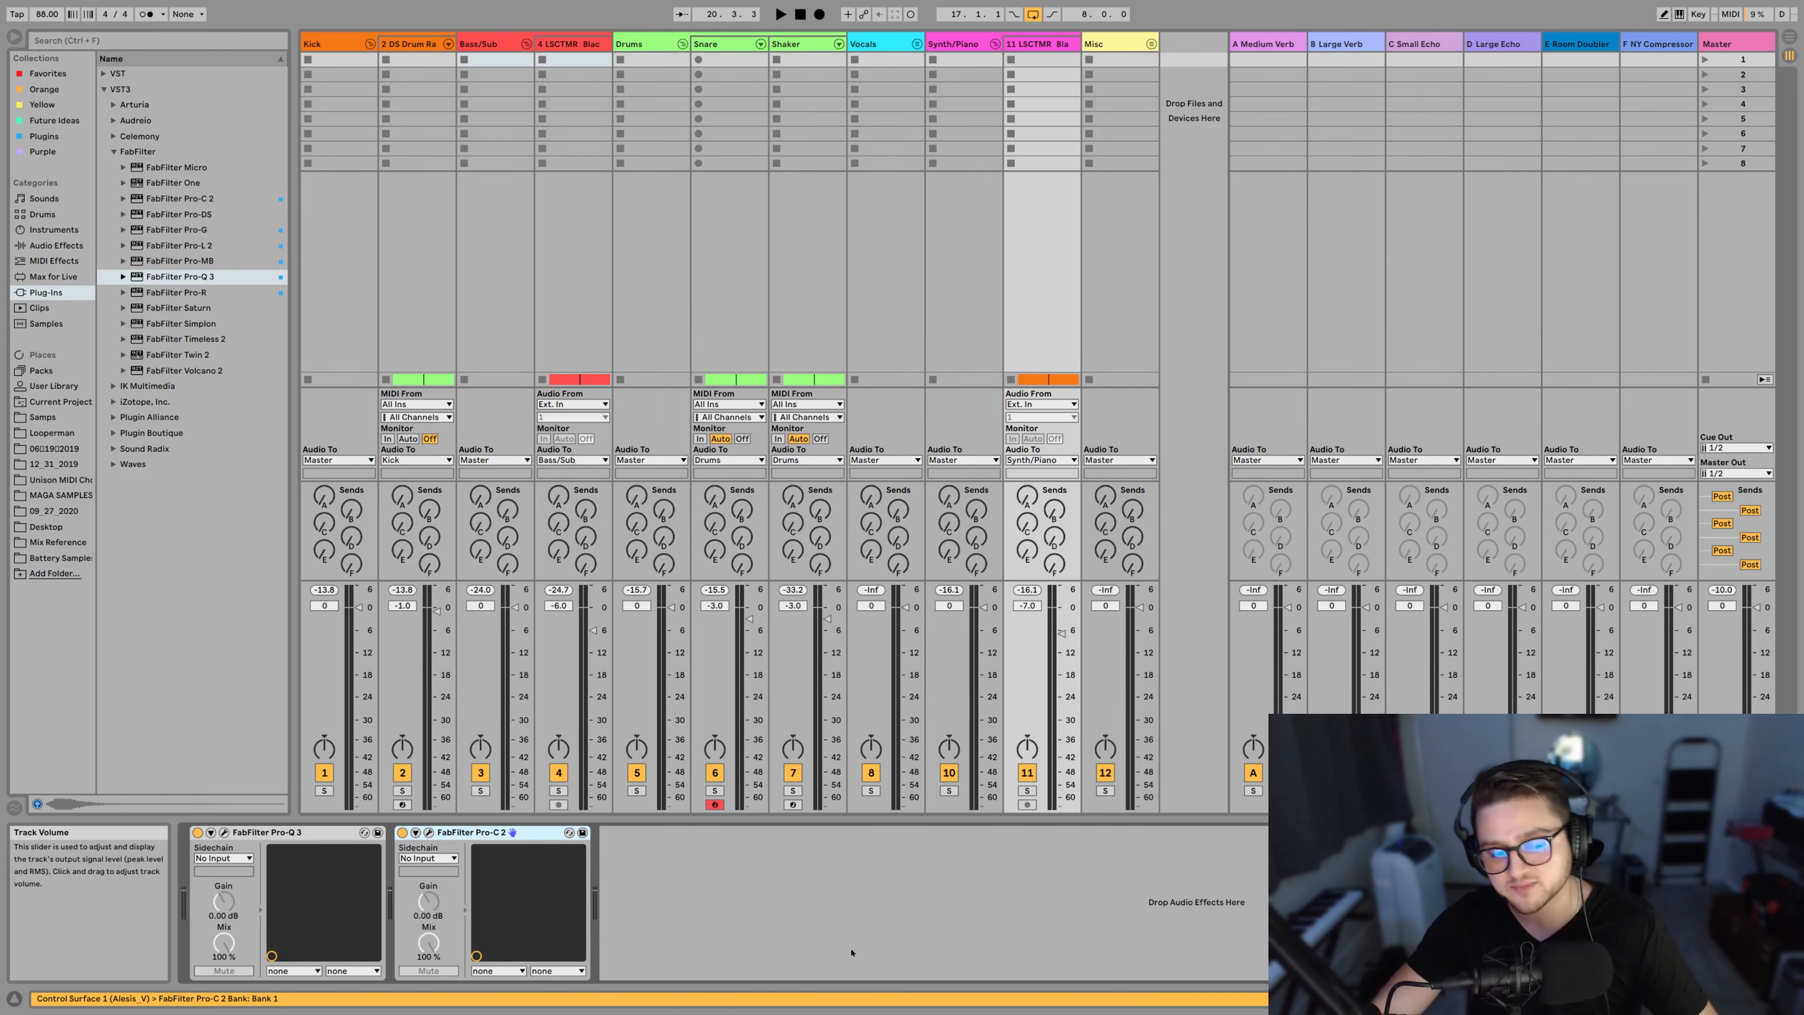
pyautogui.click(838, 939)
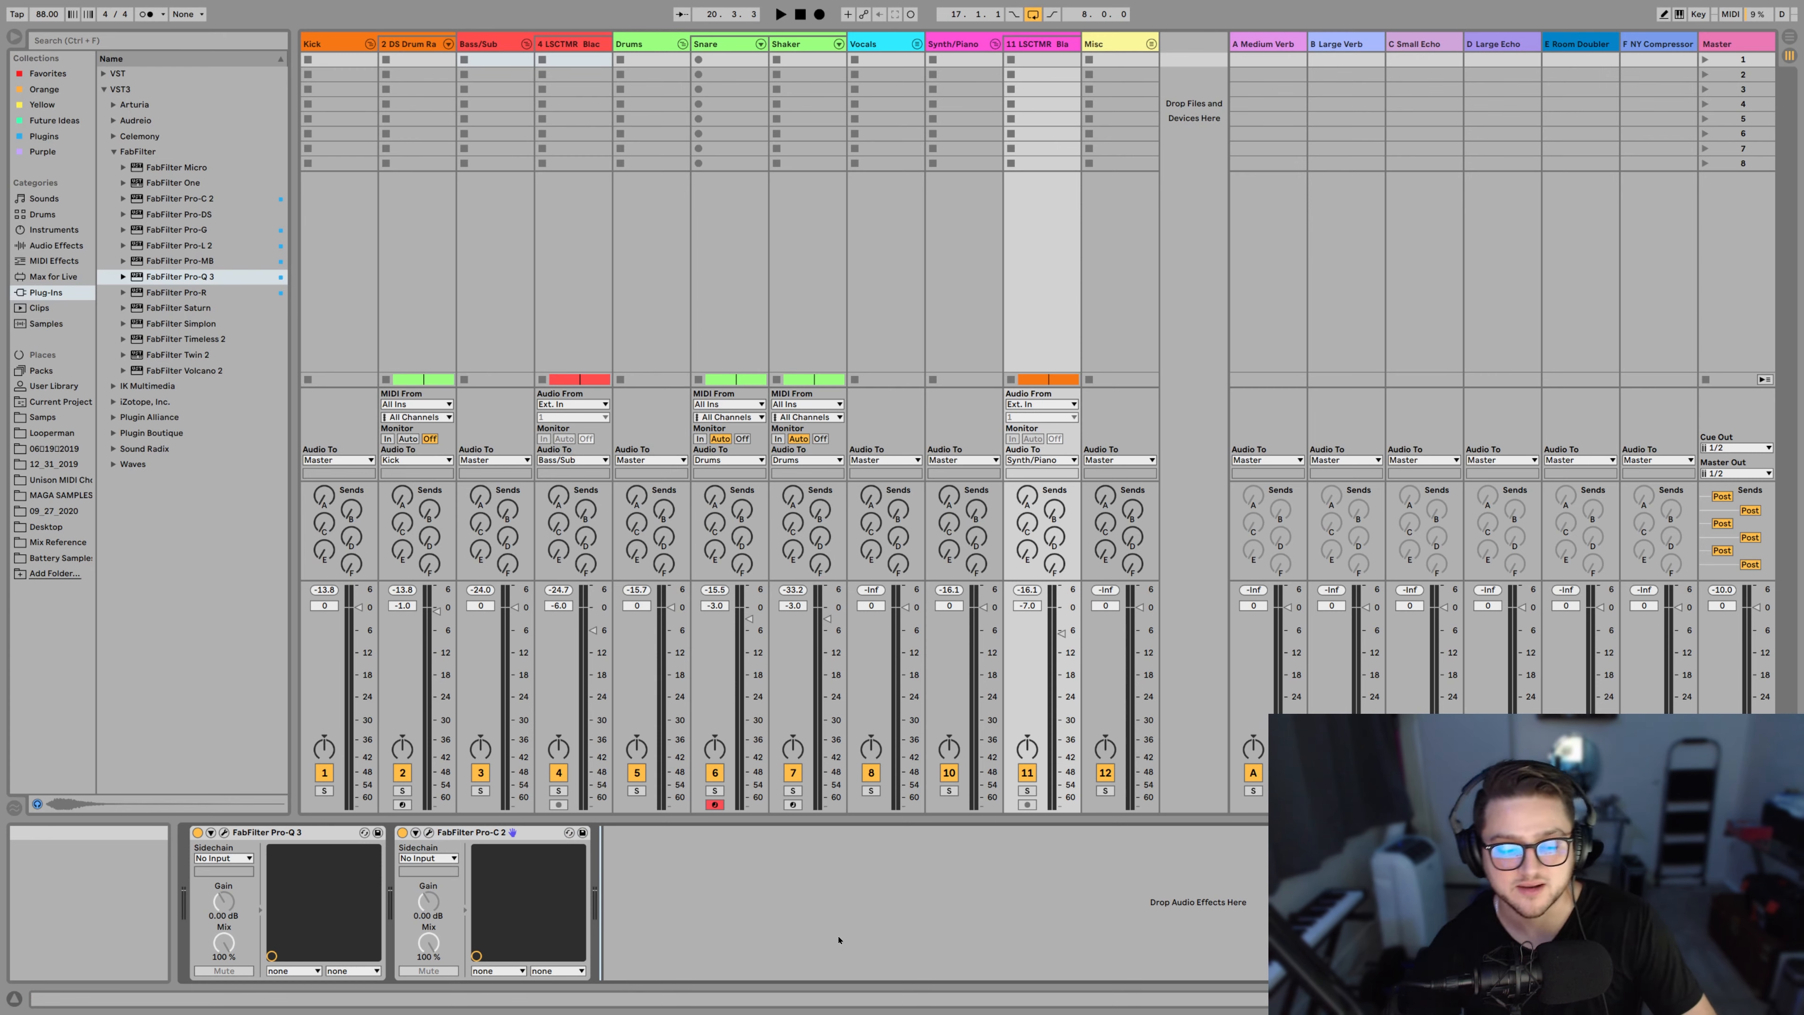